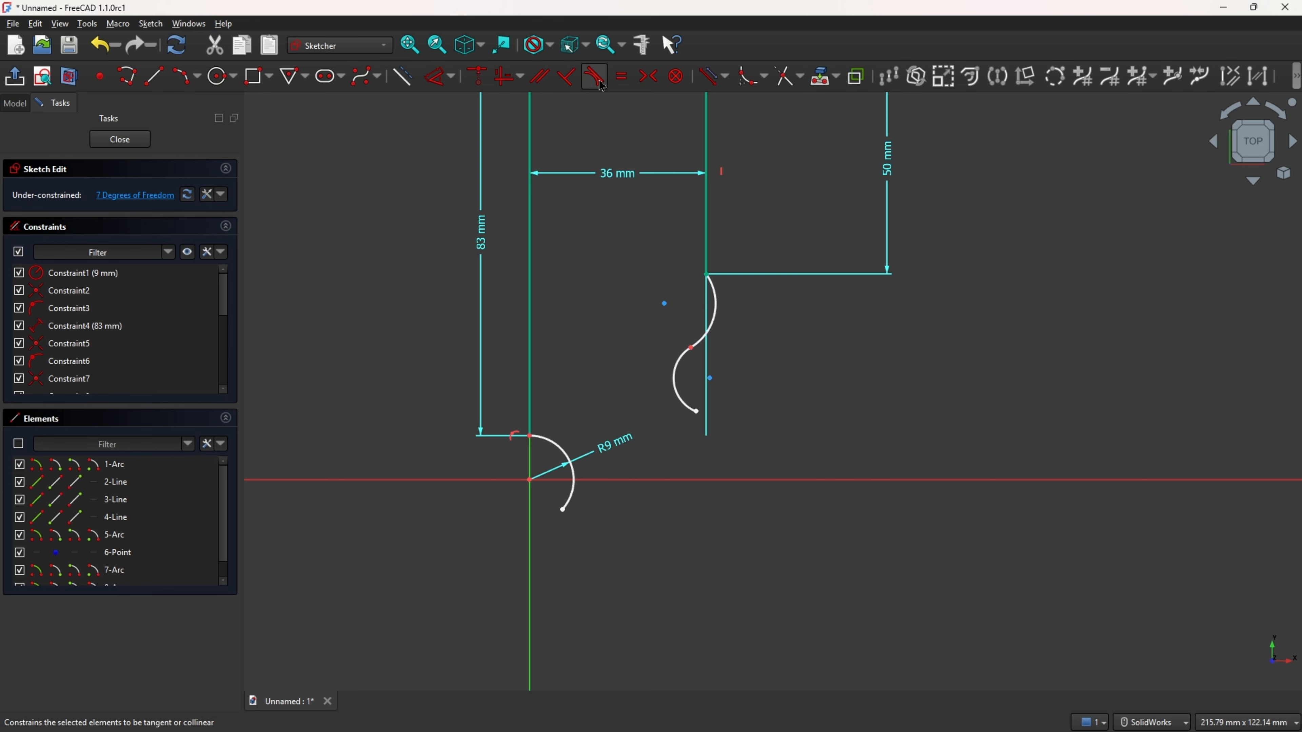
- Make the upper arc tangent to the vertical line above it and to the lower arc at their junction
click(715, 292)
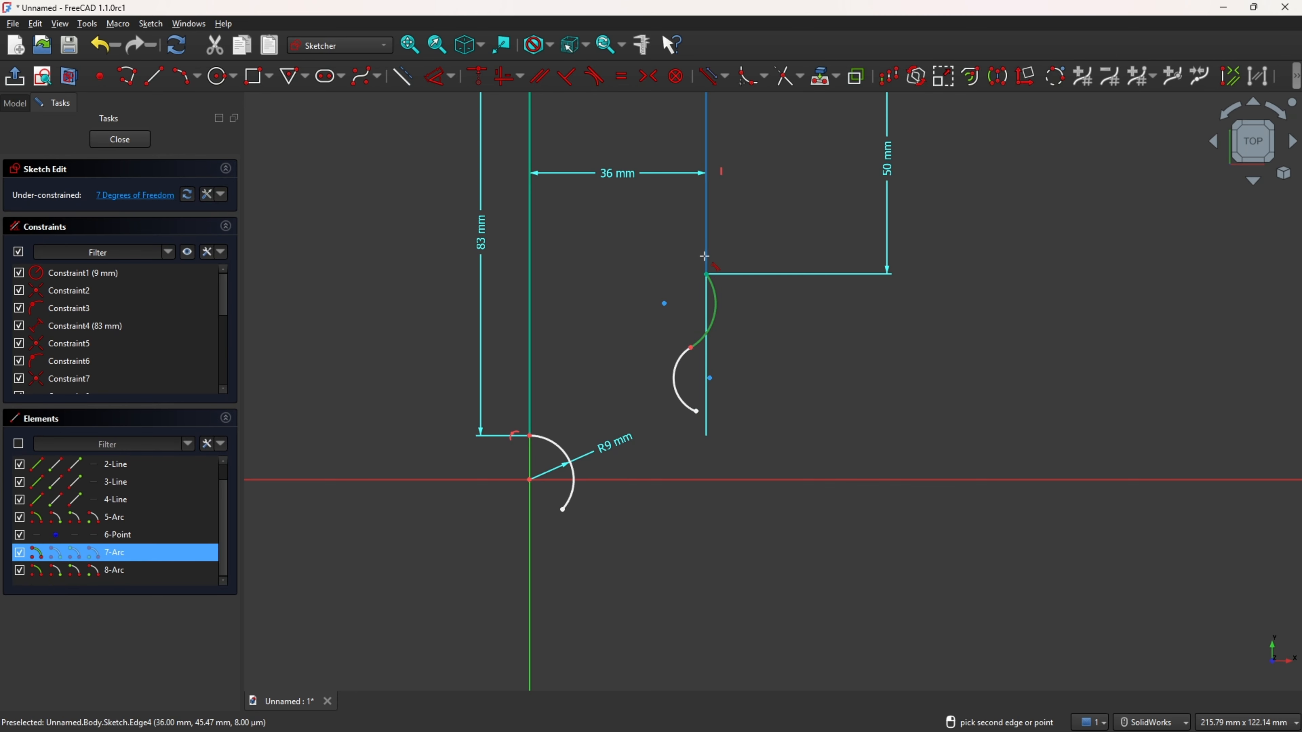
click(706, 257)
click(696, 329)
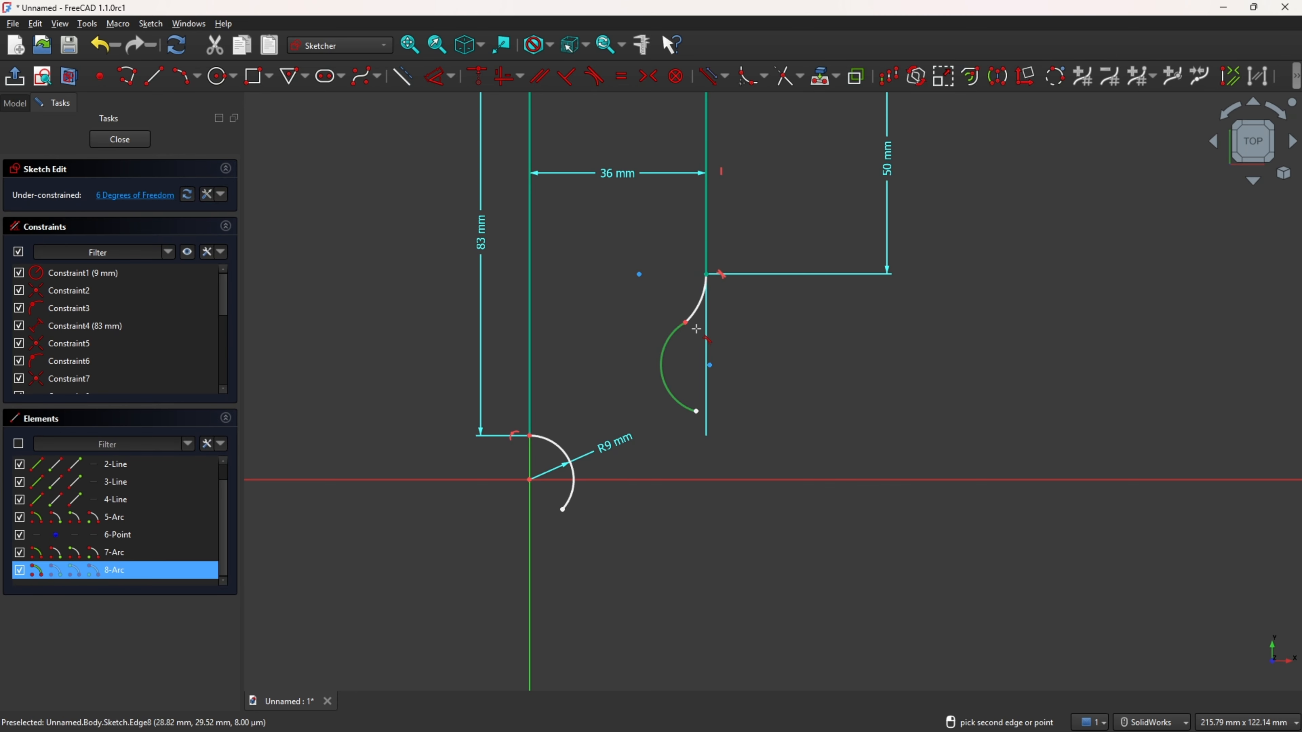
click(700, 322)
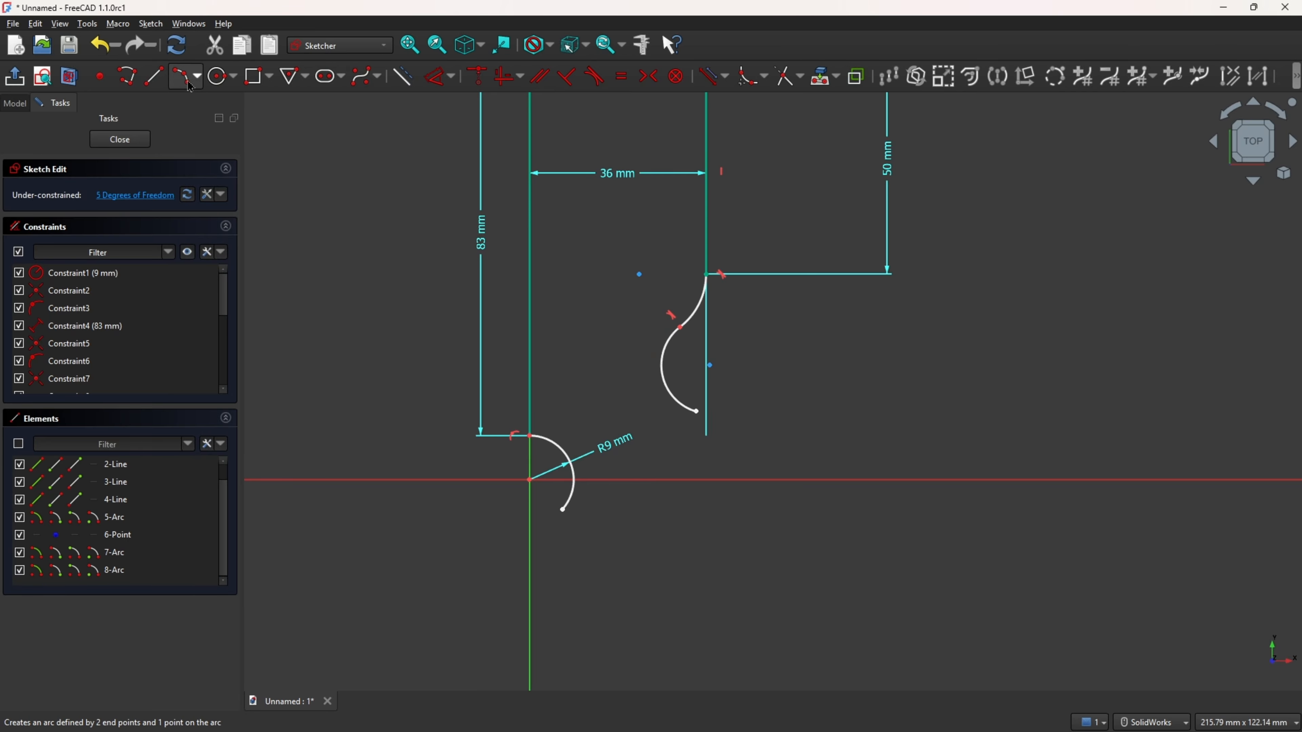
- Sketch a slanted line about 28 mm long downward from the lower arc's free end and make it tangent to that arc
click(153, 76)
click(696, 411)
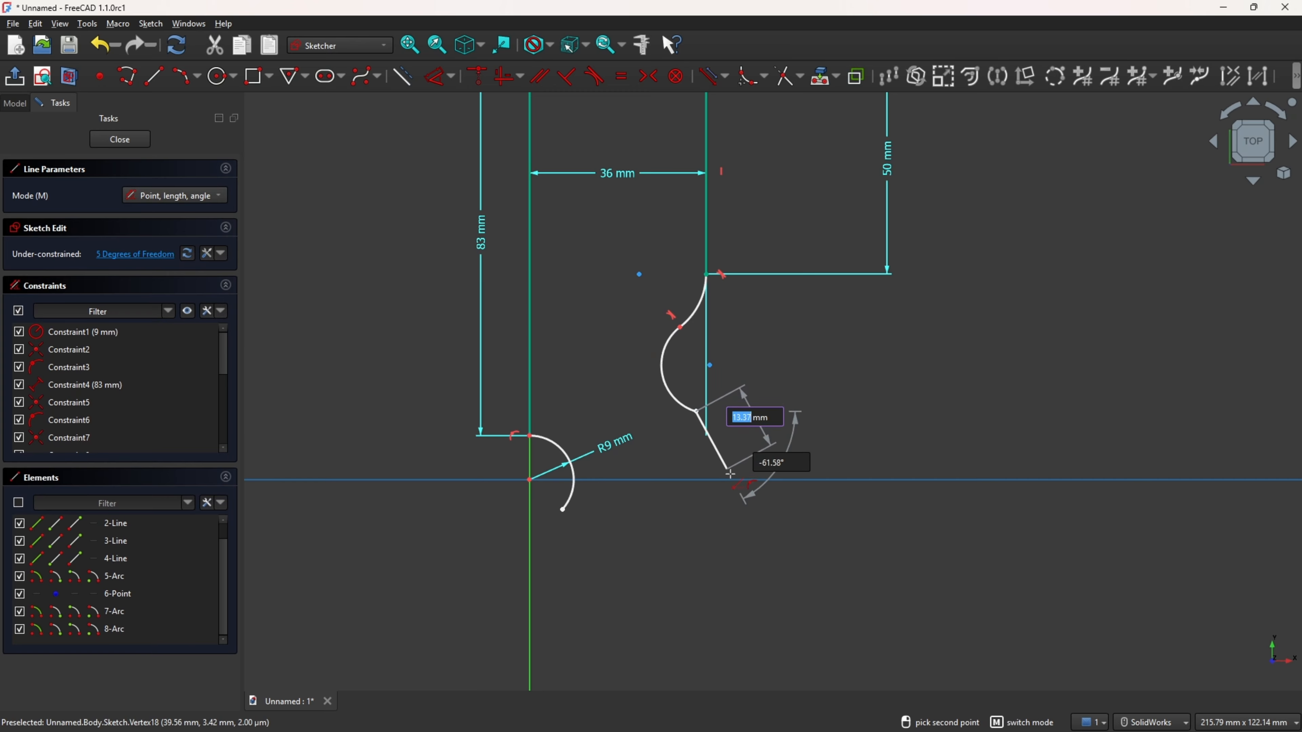
click(756, 535)
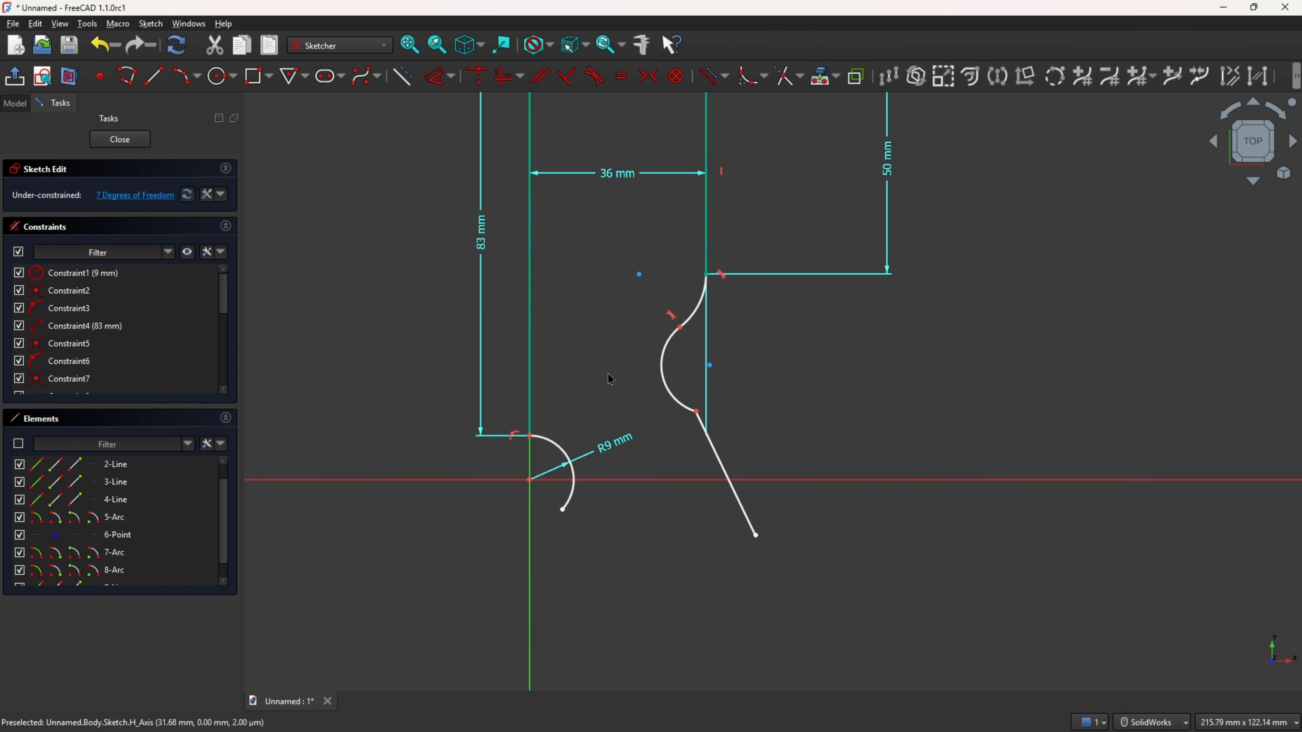
click(594, 76)
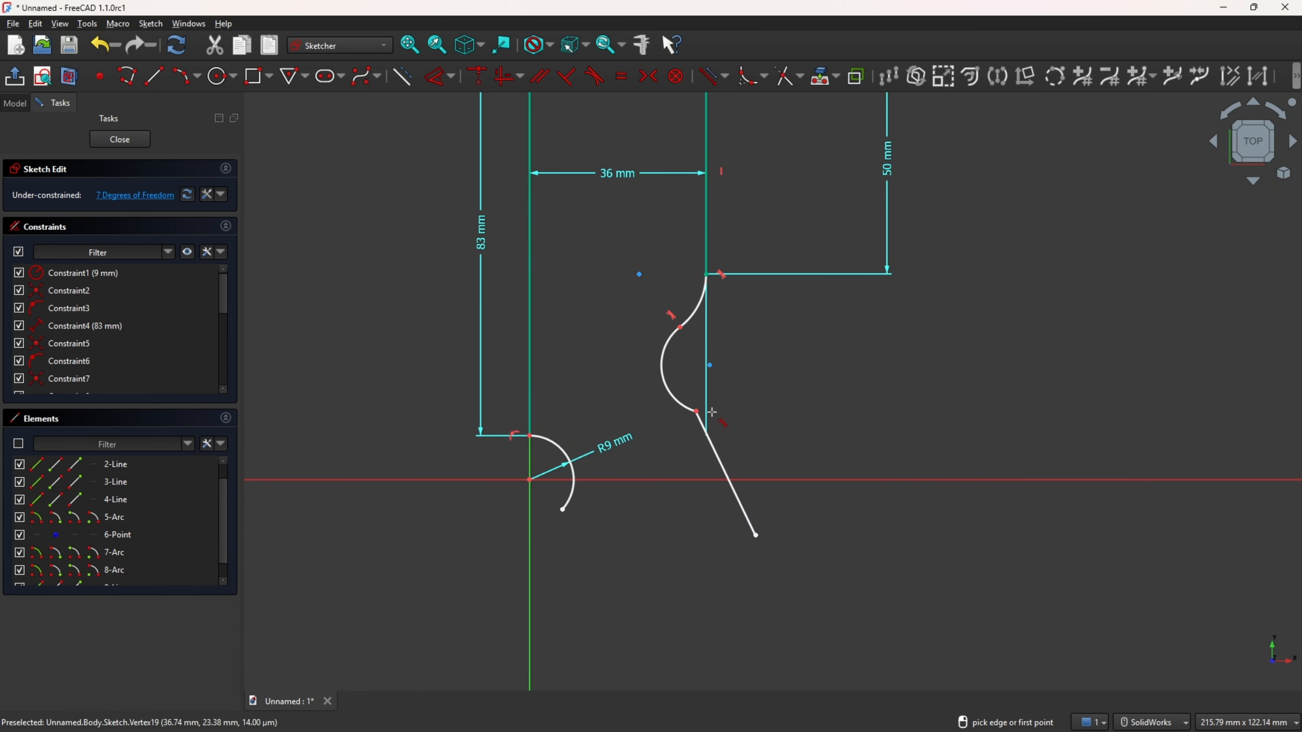
click(685, 406)
click(712, 441)
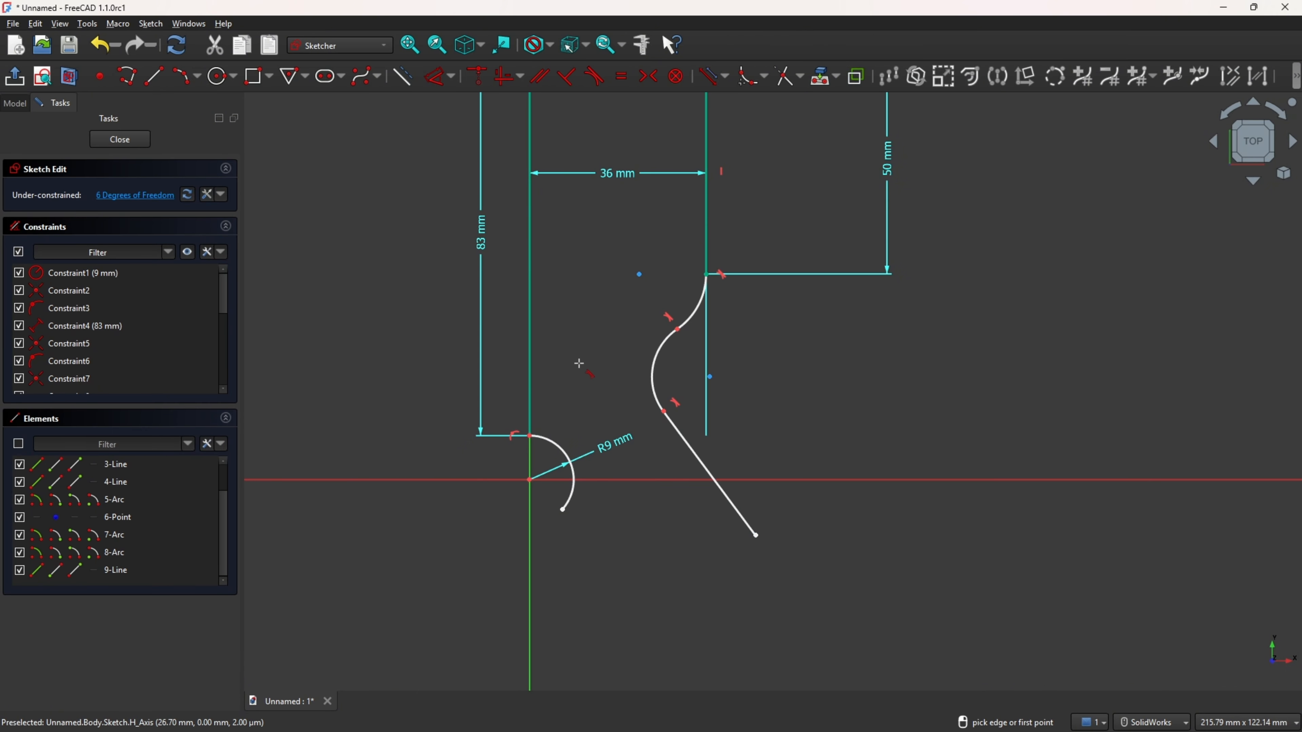
- Dimension the upper arc with a 36 mm radius and the lower arc with a 16 mm radius
click(436, 76)
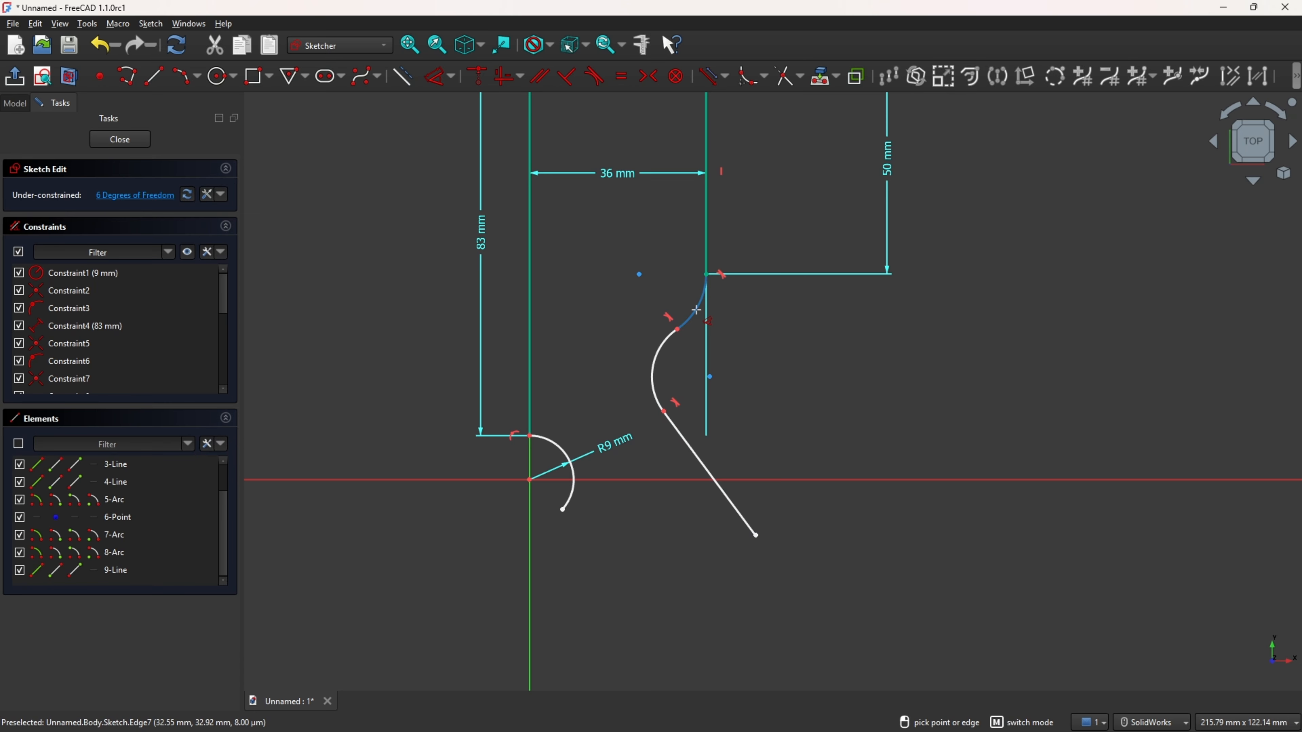
click(696, 310)
click(766, 313)
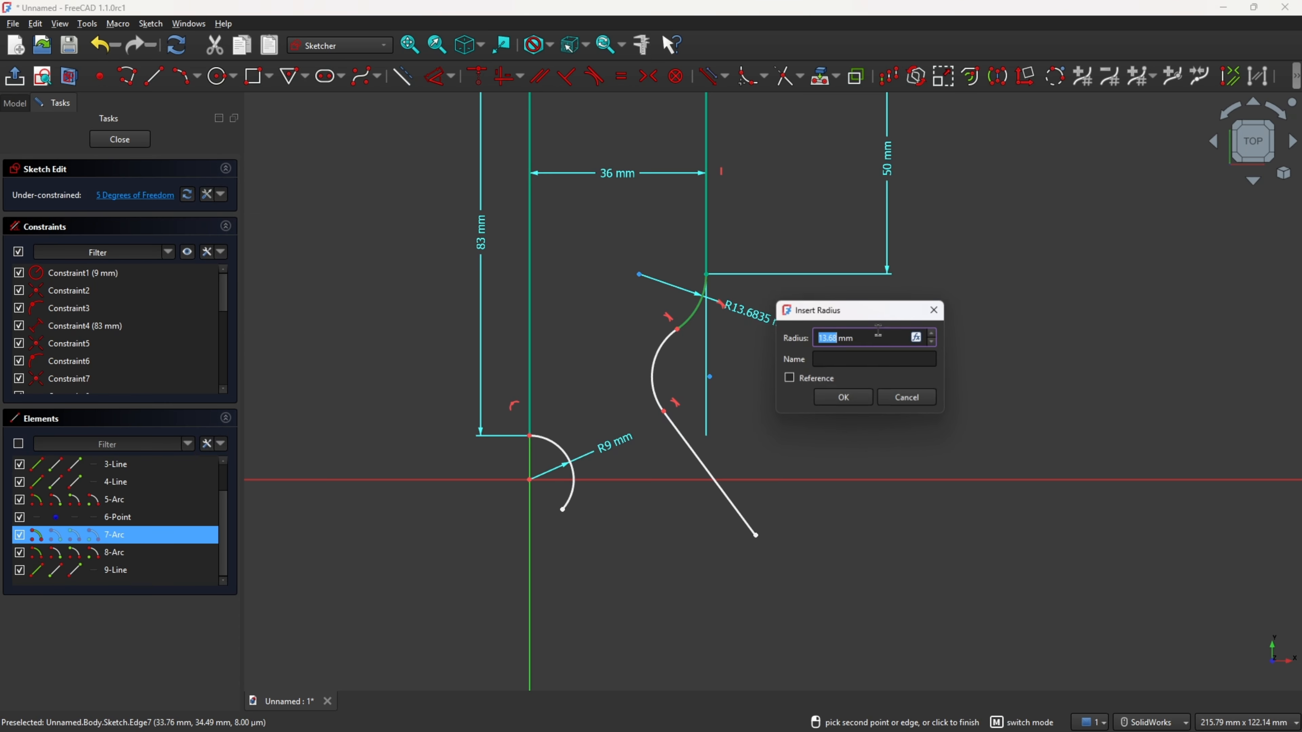
text(36)
key(Return)
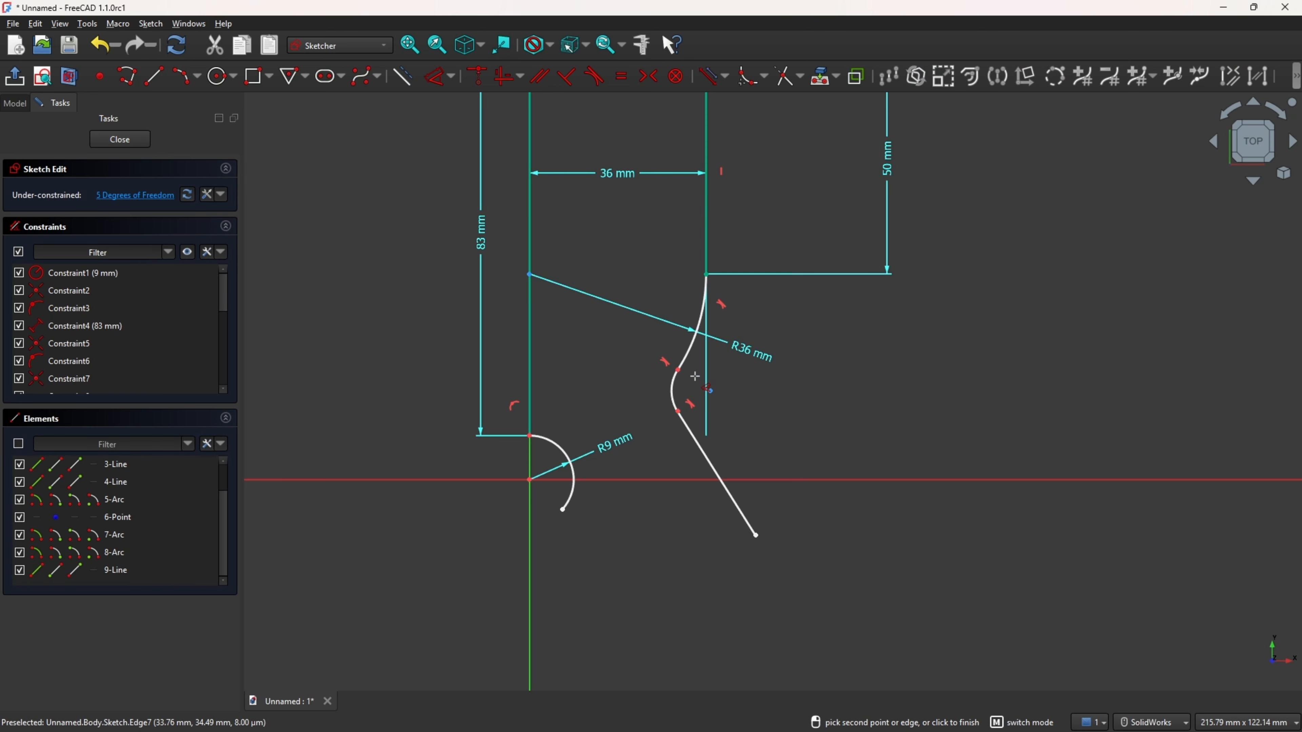
click(674, 378)
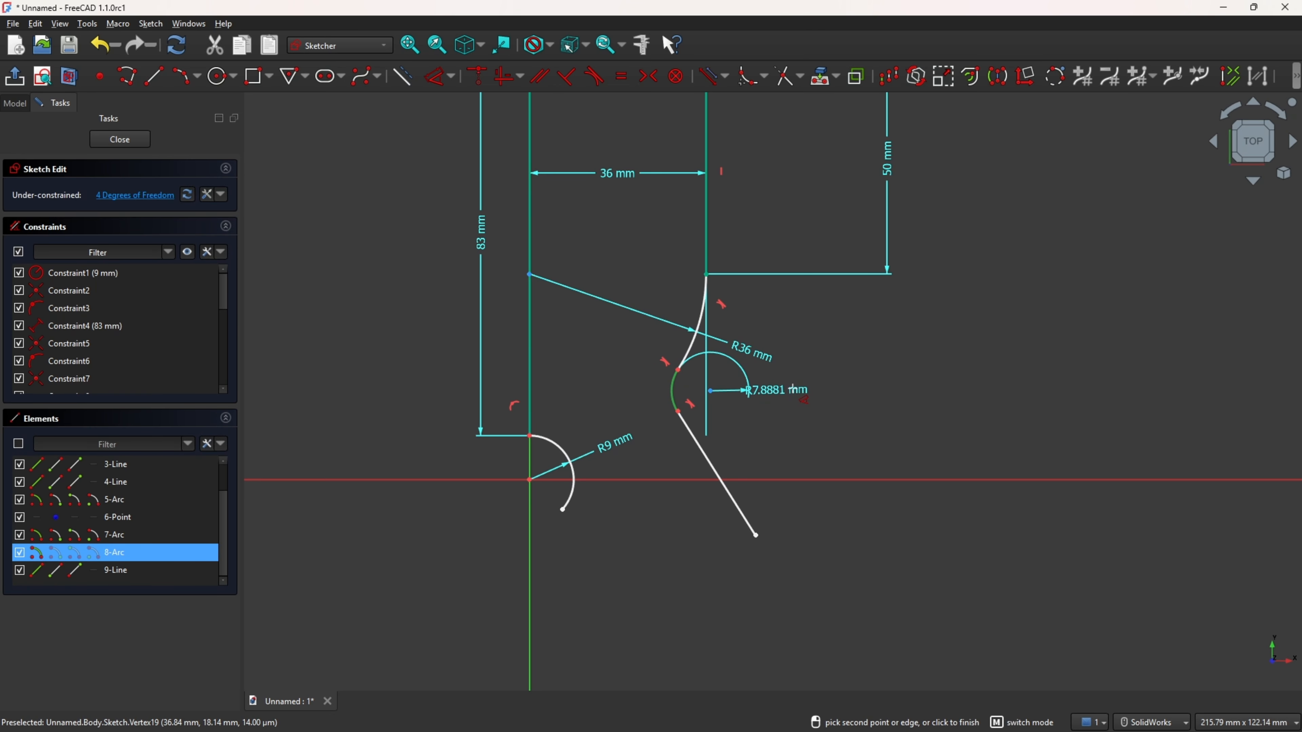
click(792, 390)
key(Return)
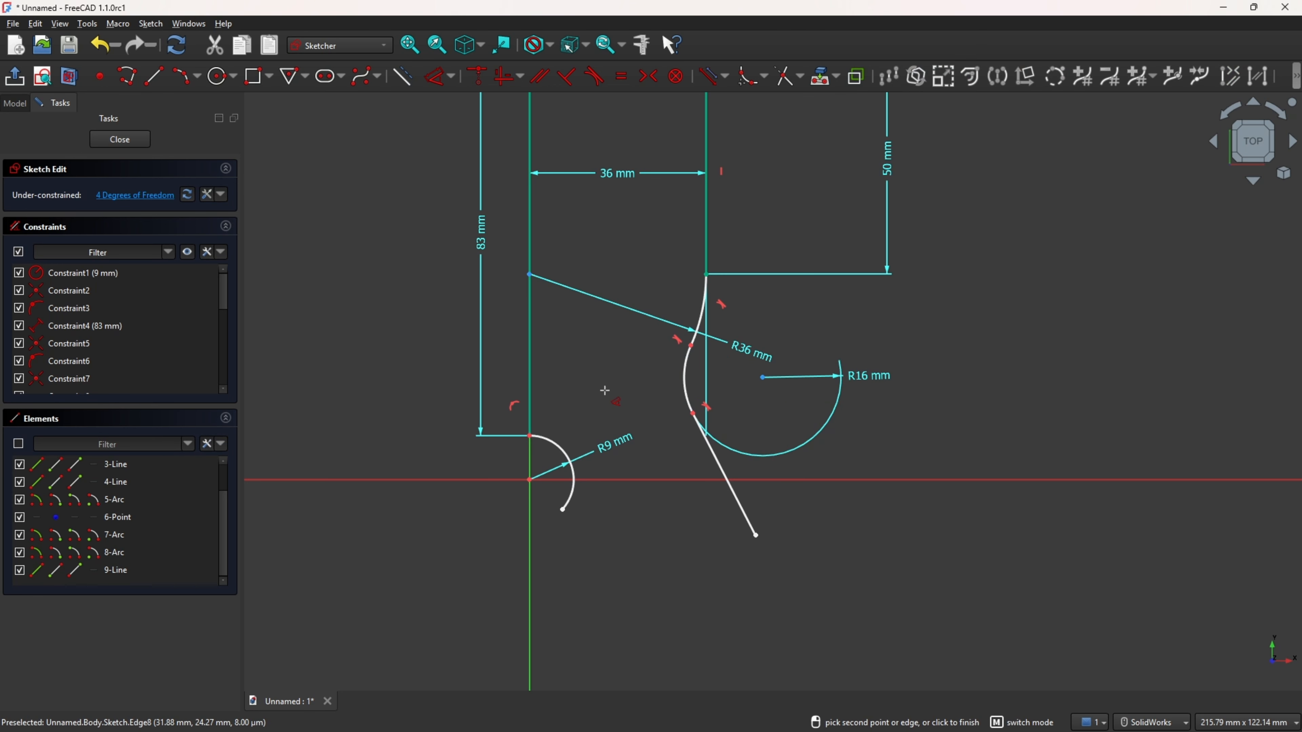
- Set the angle between the slanted line and the vertical centreline to 15°
click(725, 474)
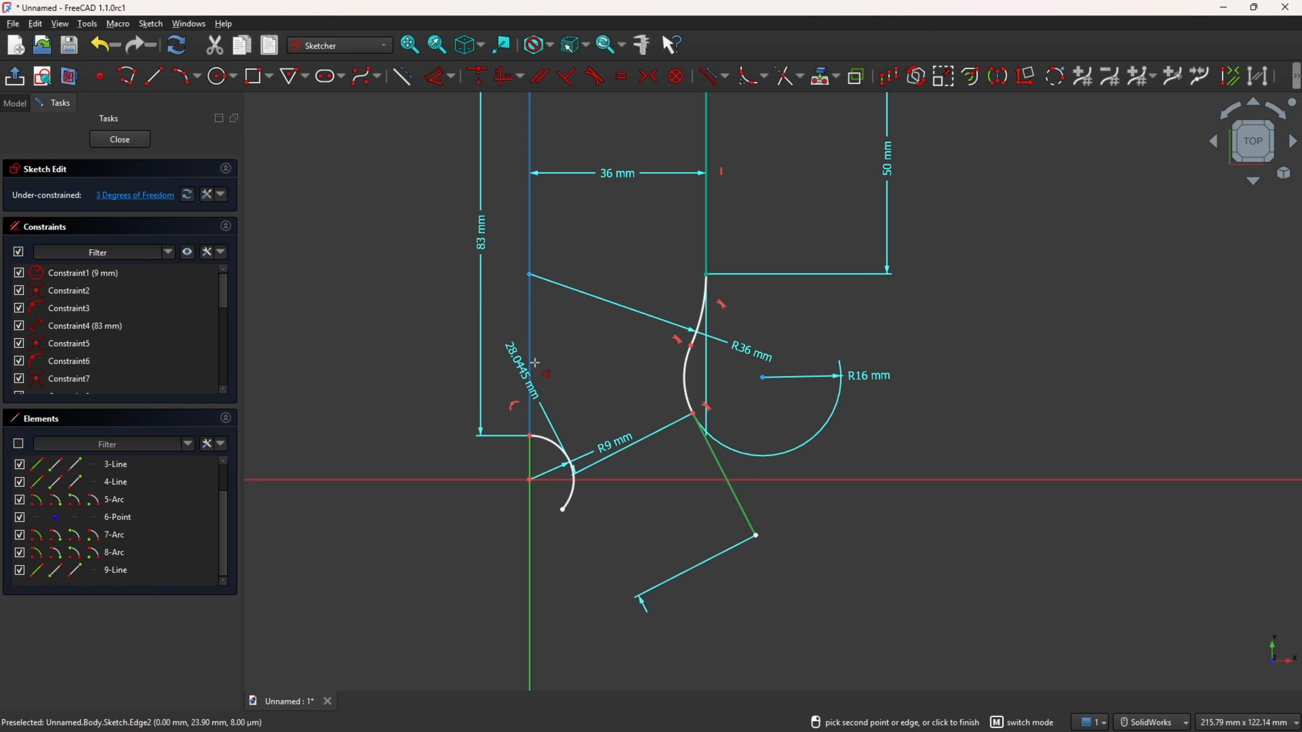
click(659, 641)
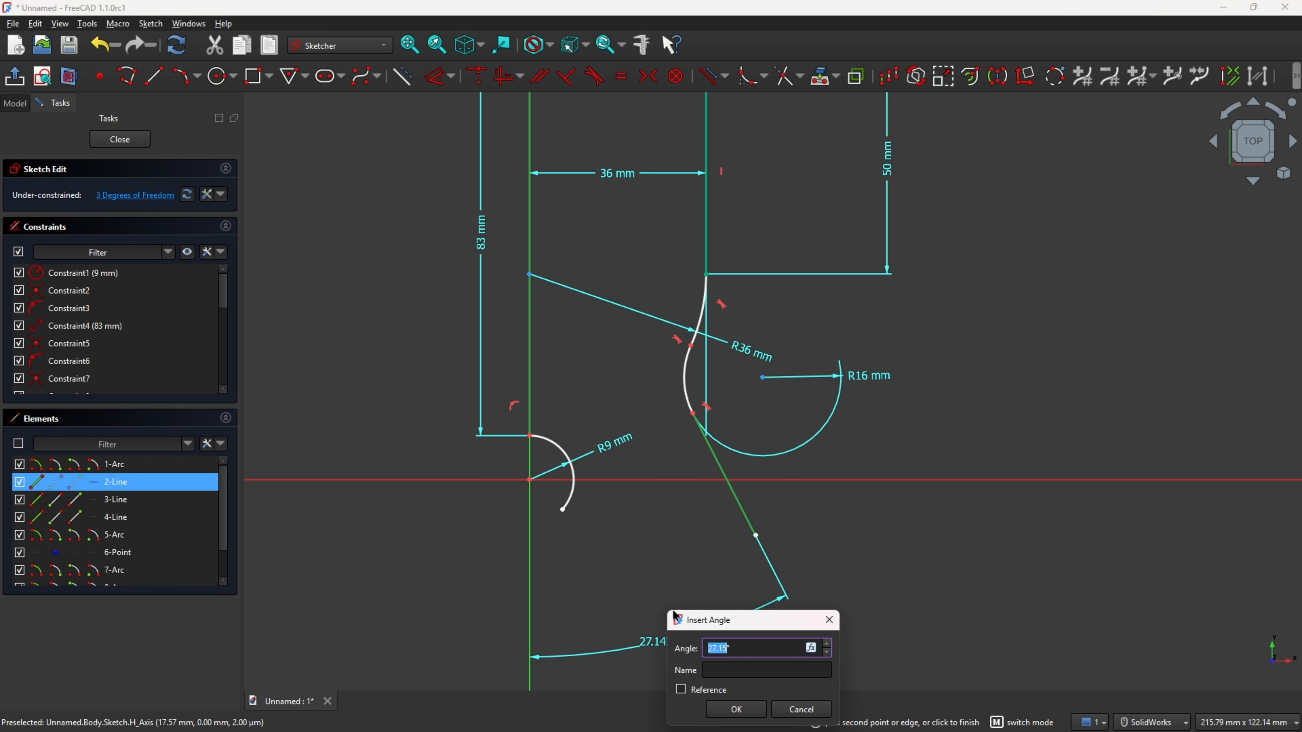
text(15)
key(Return)
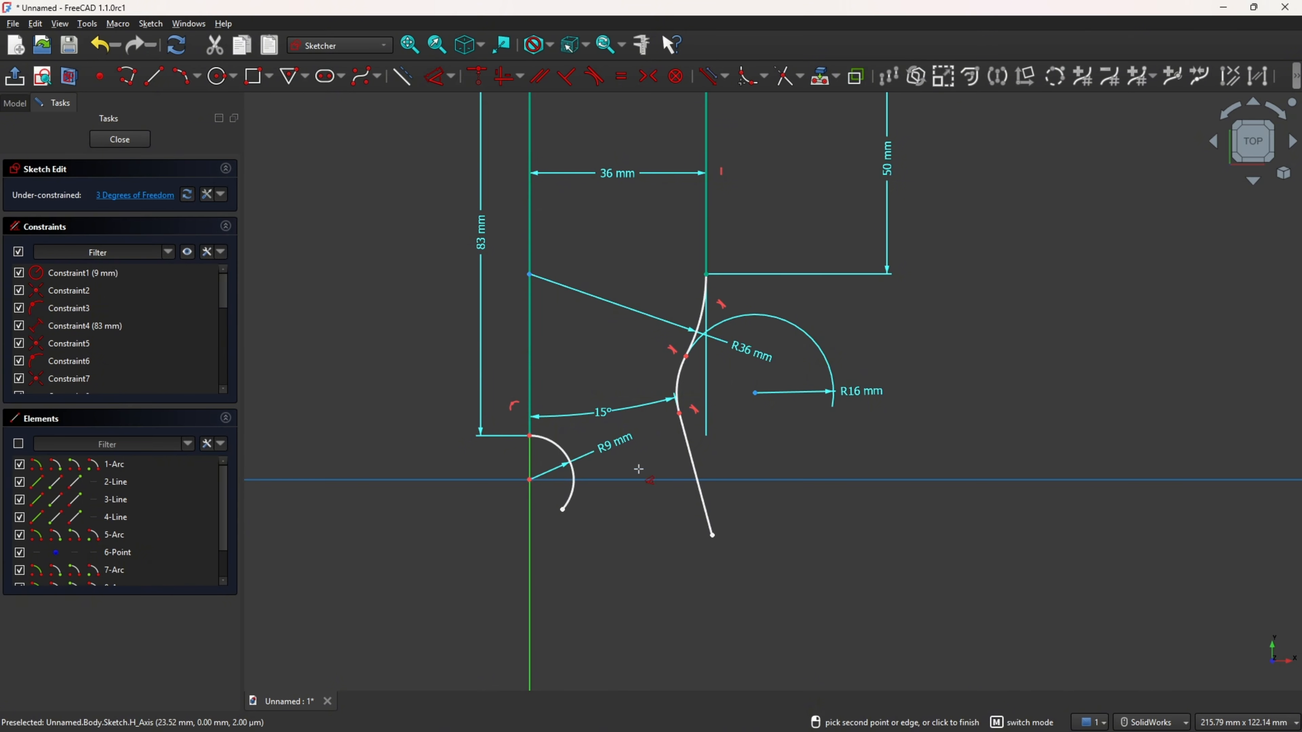
- Reposition the 15°, R16 and R36 dimension labels so they sit inside the half profile
drag(605, 413, 595, 365)
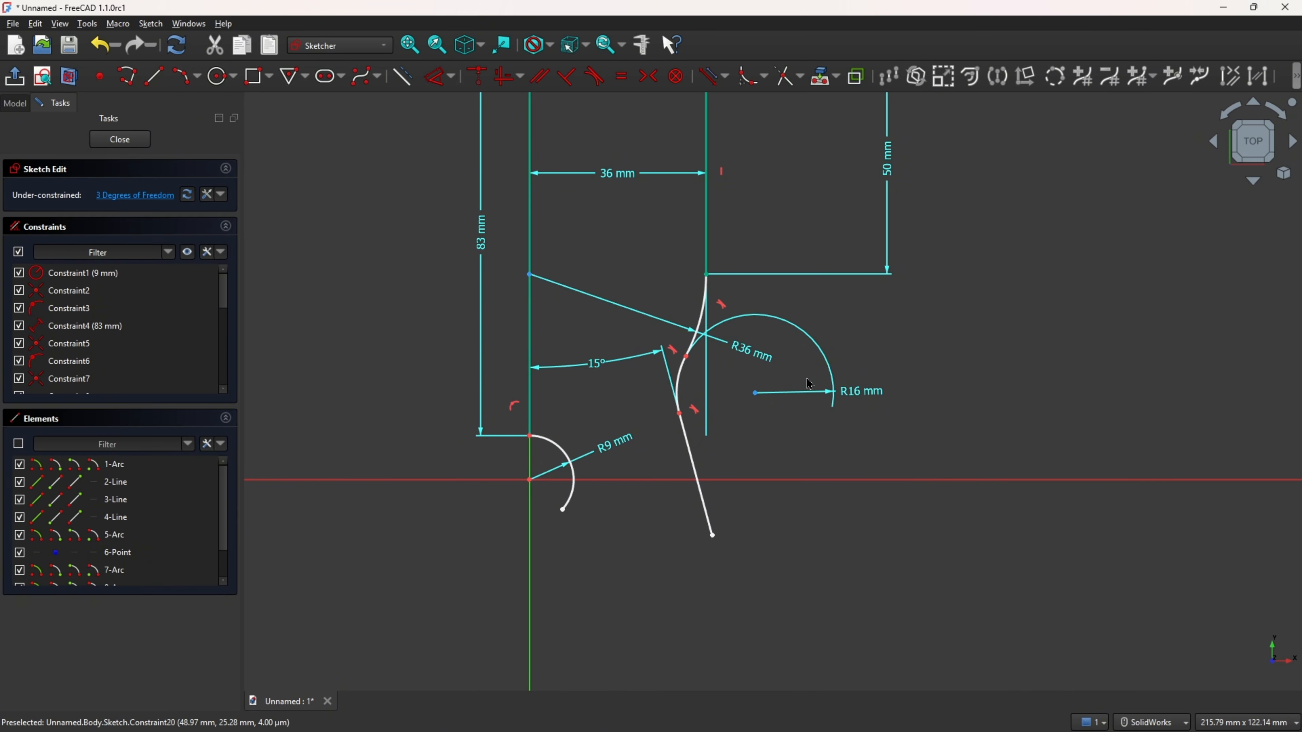
drag(853, 392, 703, 391)
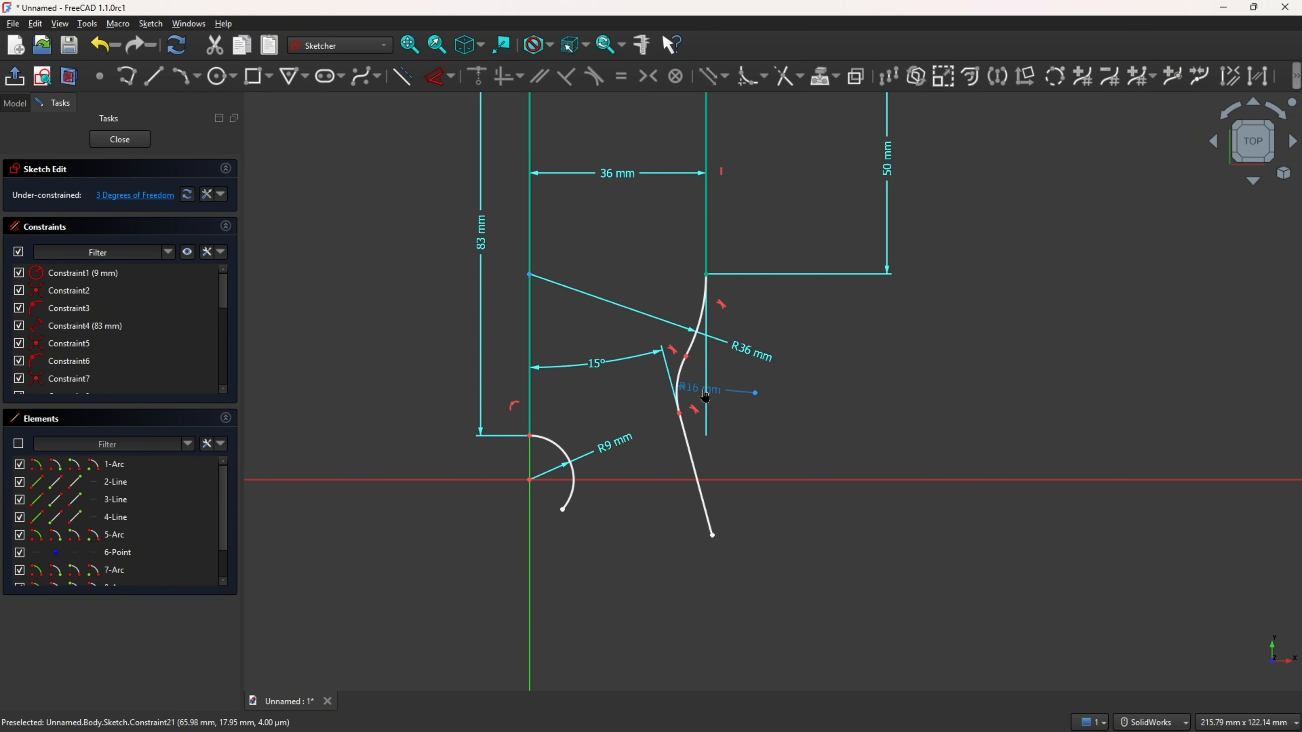
mouse_move(741, 352)
mouse_down()
mouse_move(663, 340)
mouse_move(663, 314)
mouse_up()
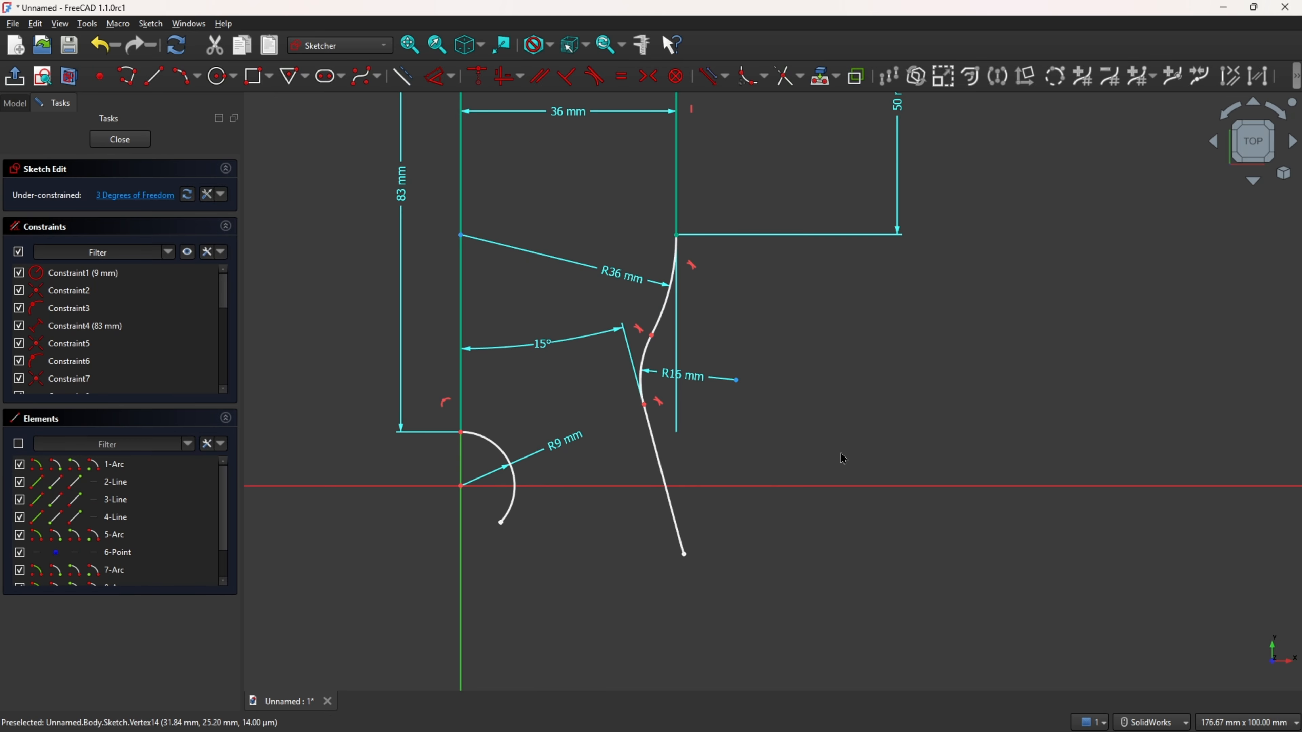
- Switch to the reference drawing in the PDF viewer and mark the bottom edge next to the lower corner radius
ctrl+middle_drag(848, 454, 863, 363)
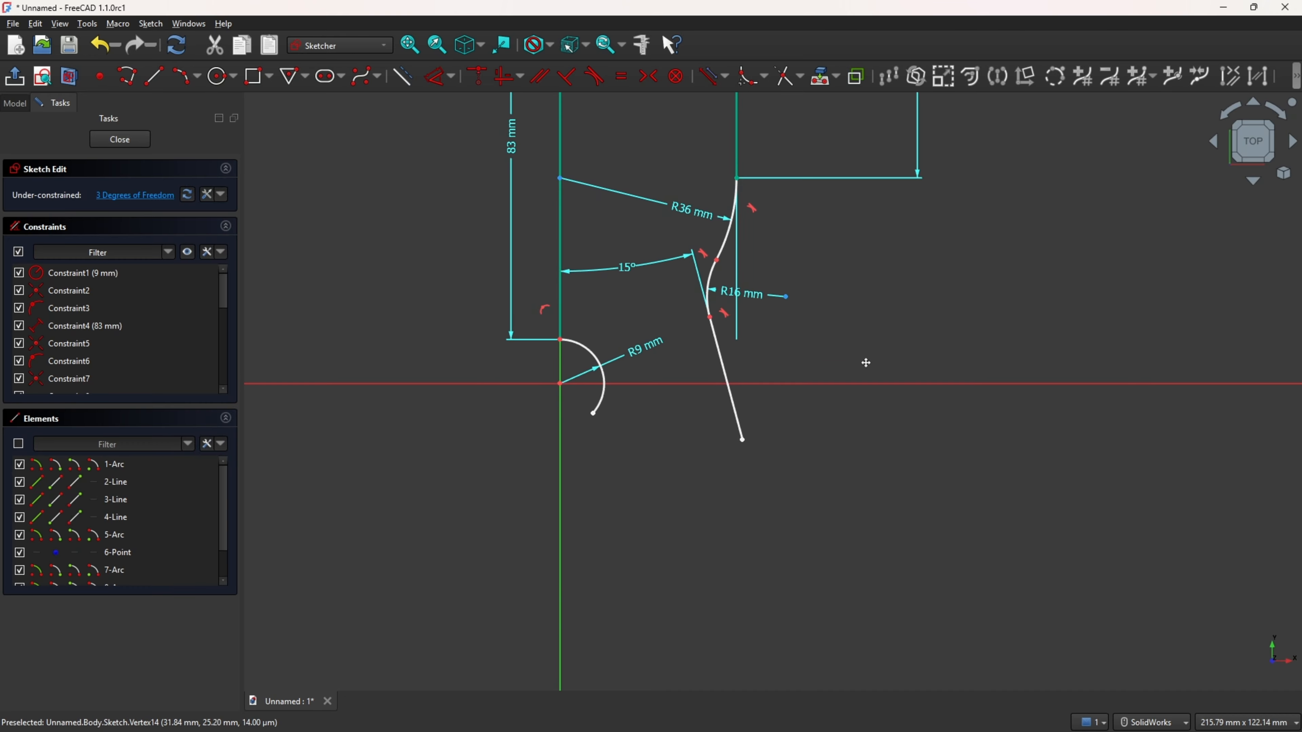
key(alt+Tab)
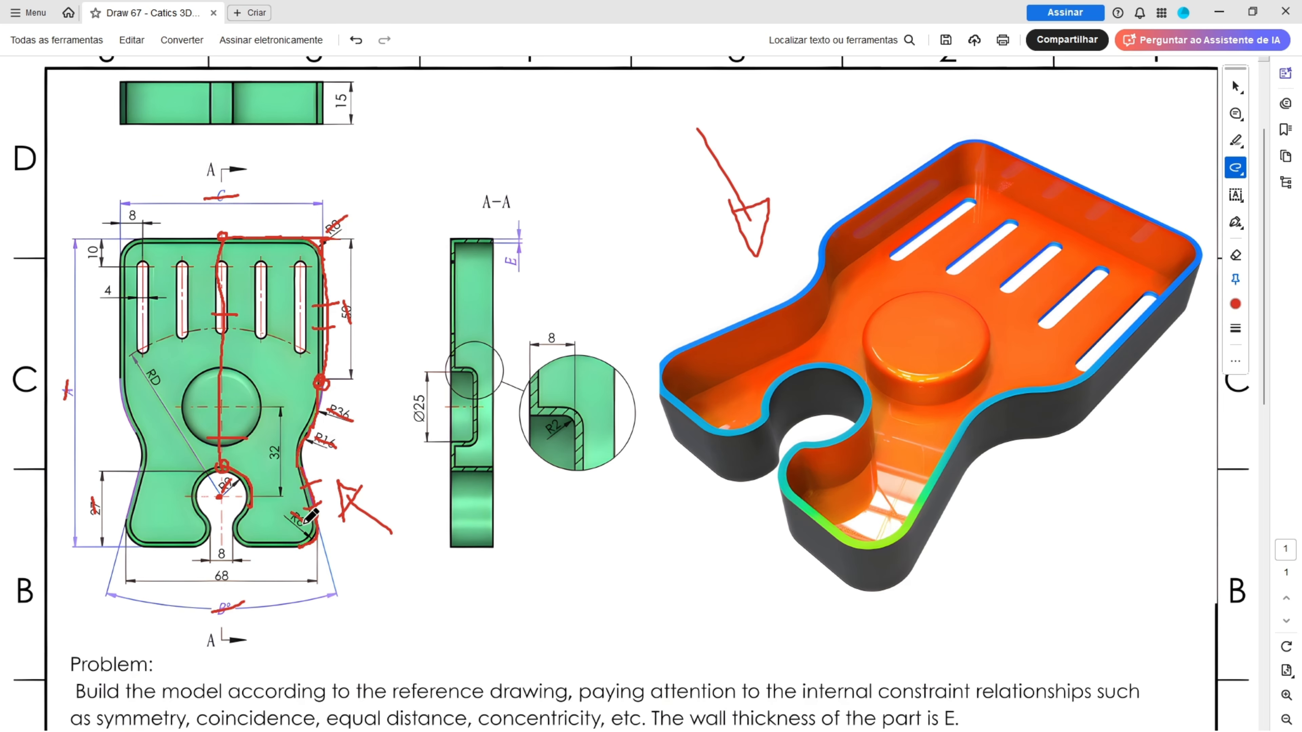
mouse_move(294, 547)
mouse_down()
mouse_move(265, 547)
mouse_move(276, 558)
mouse_up()
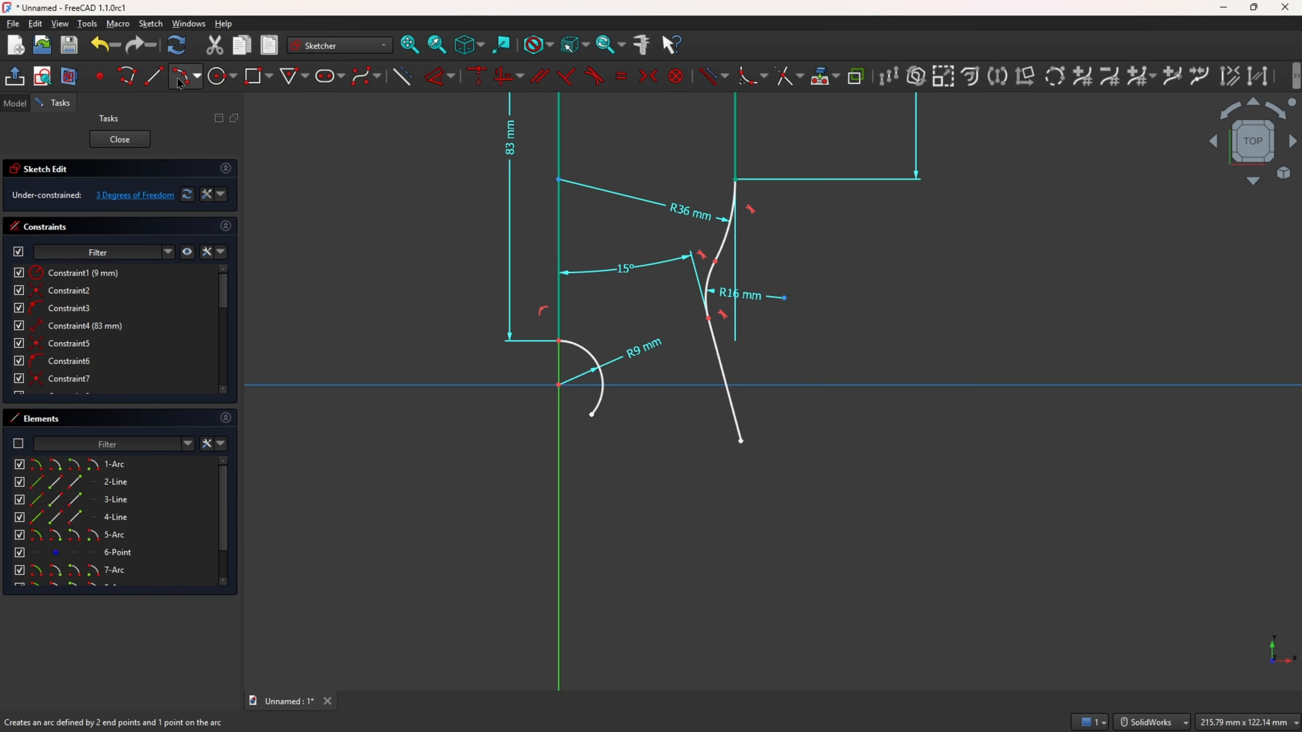
- Back in the FreeCAD sketch, draw a three-point corner arc from the slanted line's lower end, curving inward below it
click(191, 81)
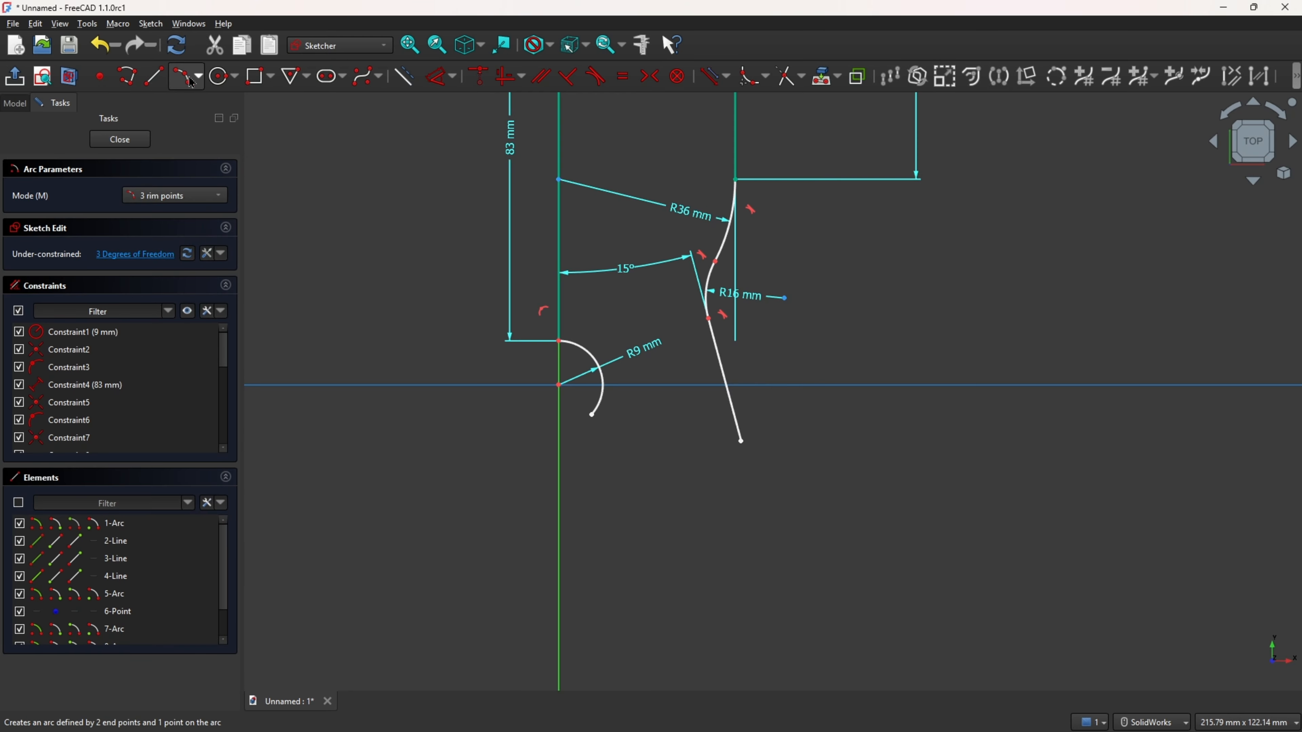
click(740, 441)
click(692, 493)
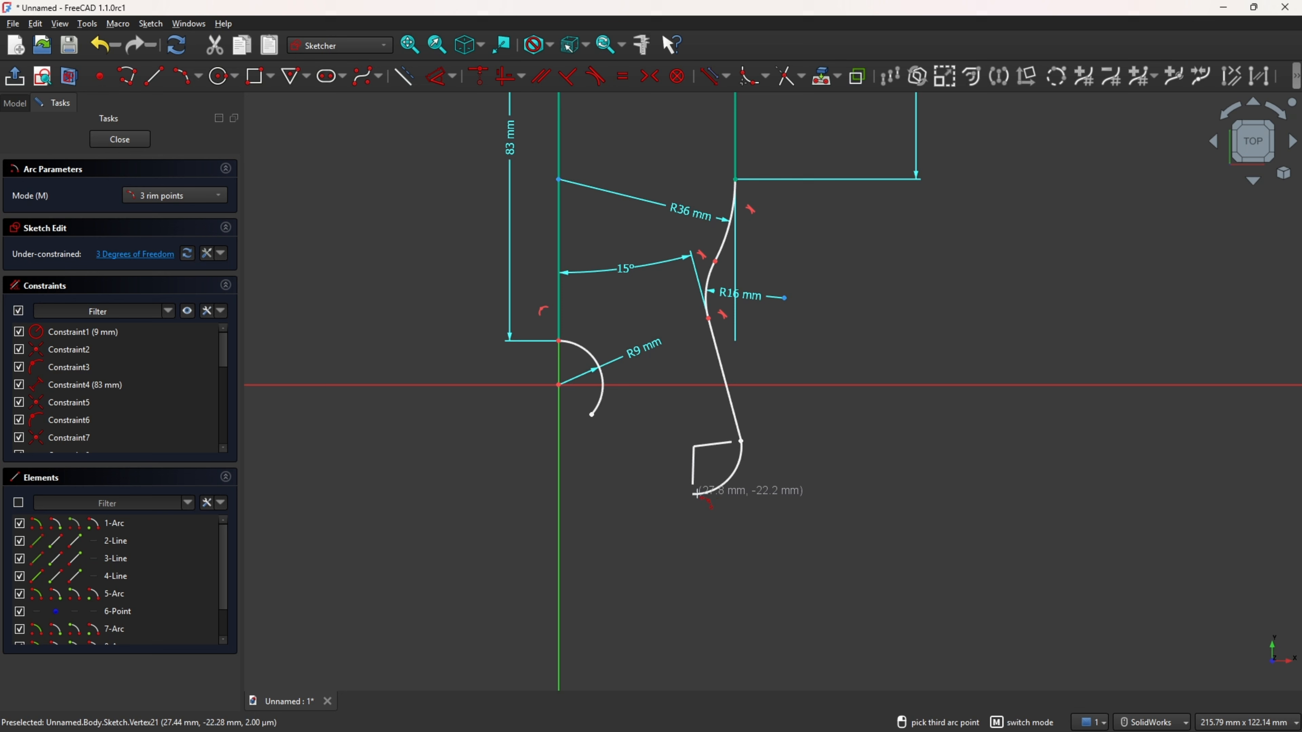
click(714, 493)
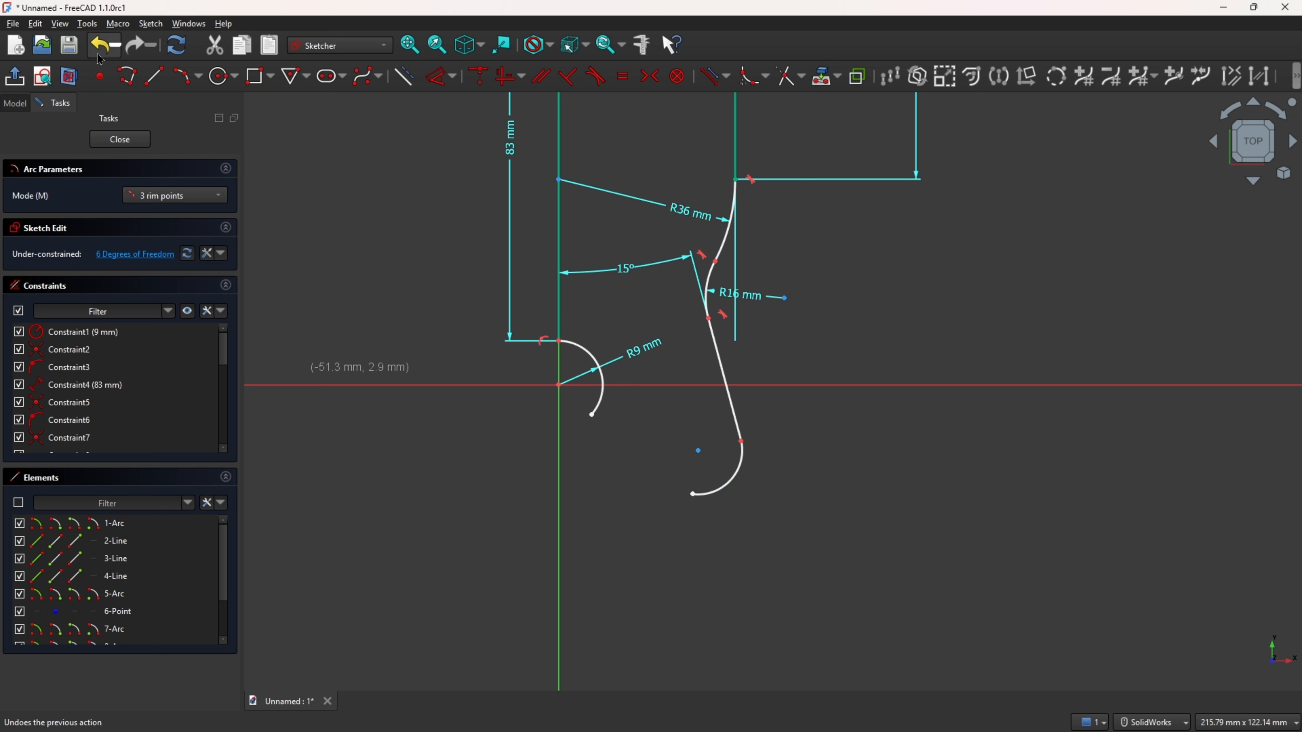
- Sketch a horizontal line from the corner arc's free end toward the vertical centreline
click(154, 76)
click(693, 494)
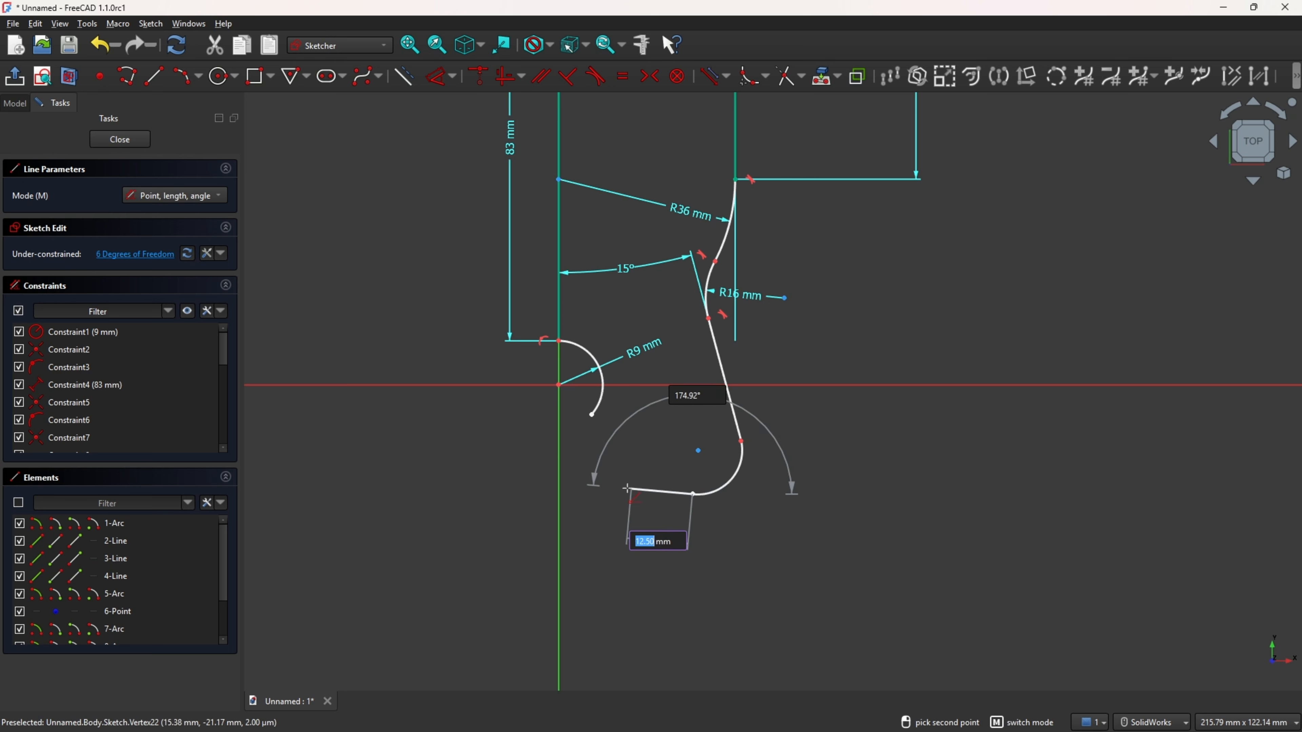
click(593, 496)
key(Escape)
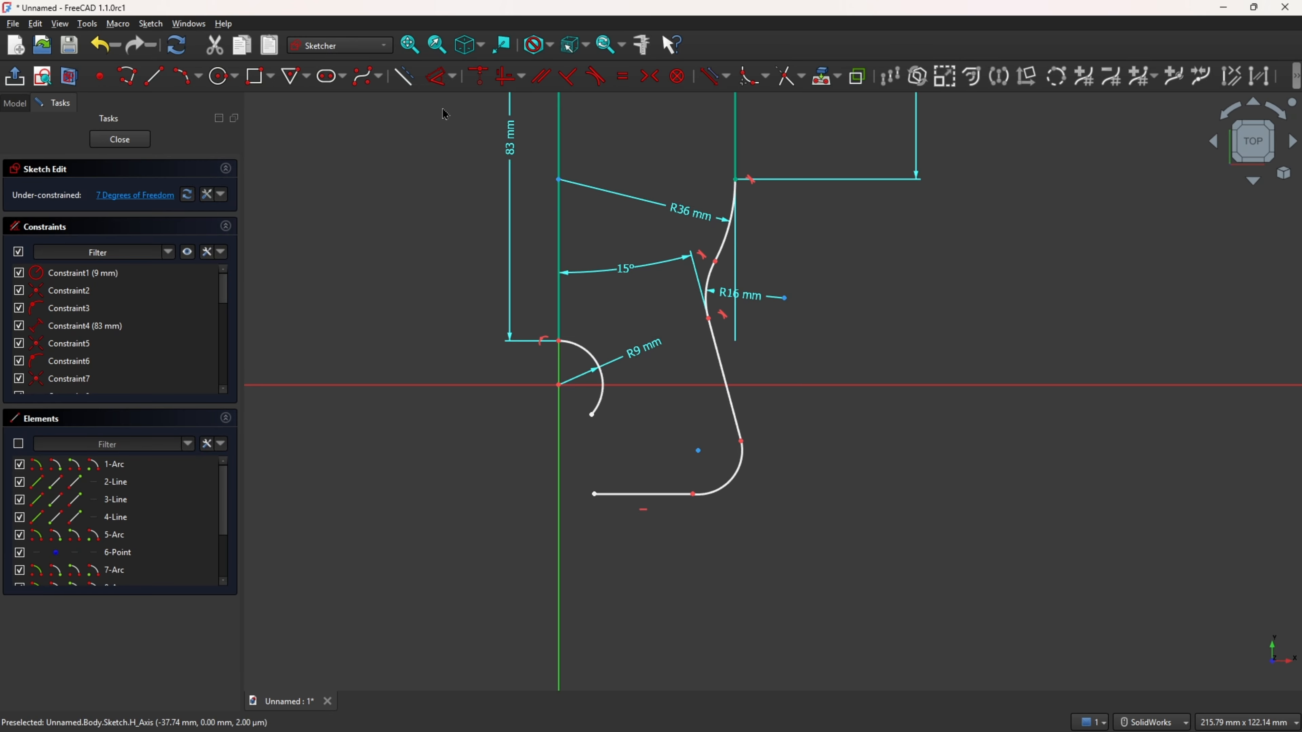
- Set the vertical distance from the top of the R9 arc to the bottom horizontal line to 27 mm
click(436, 76)
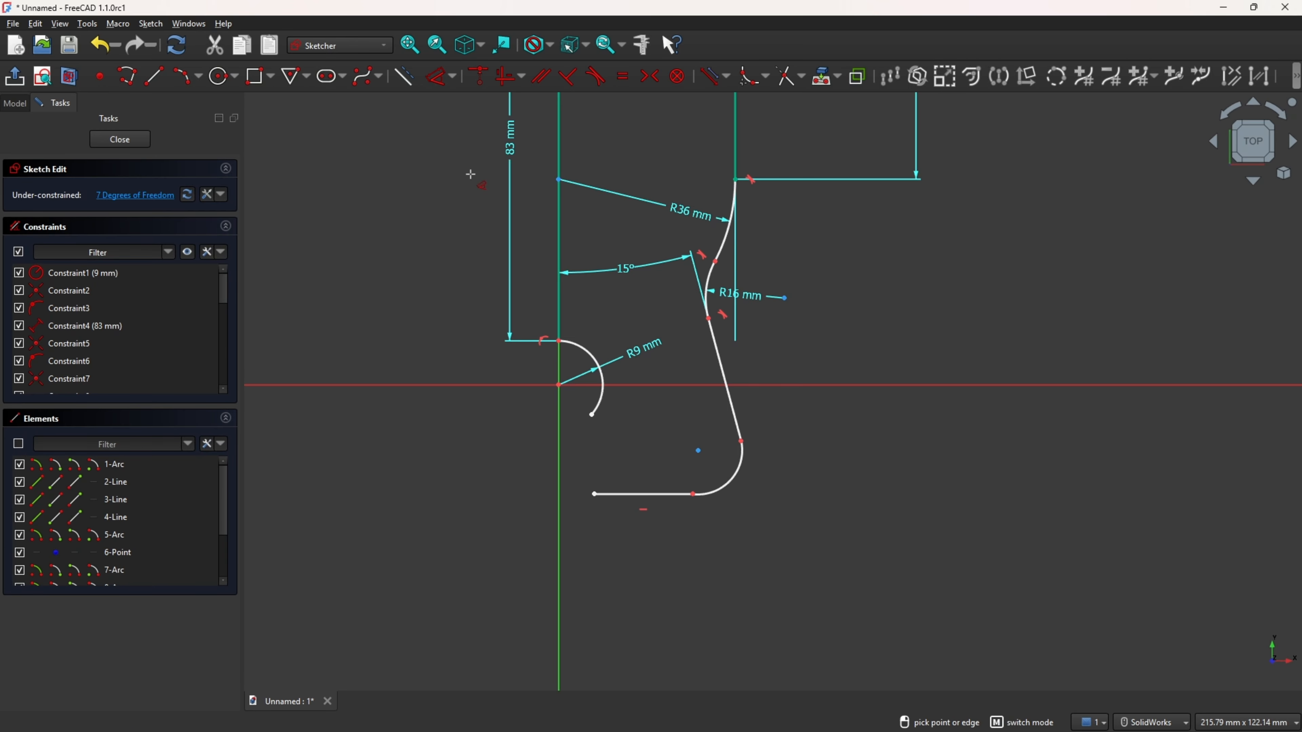
click(643, 495)
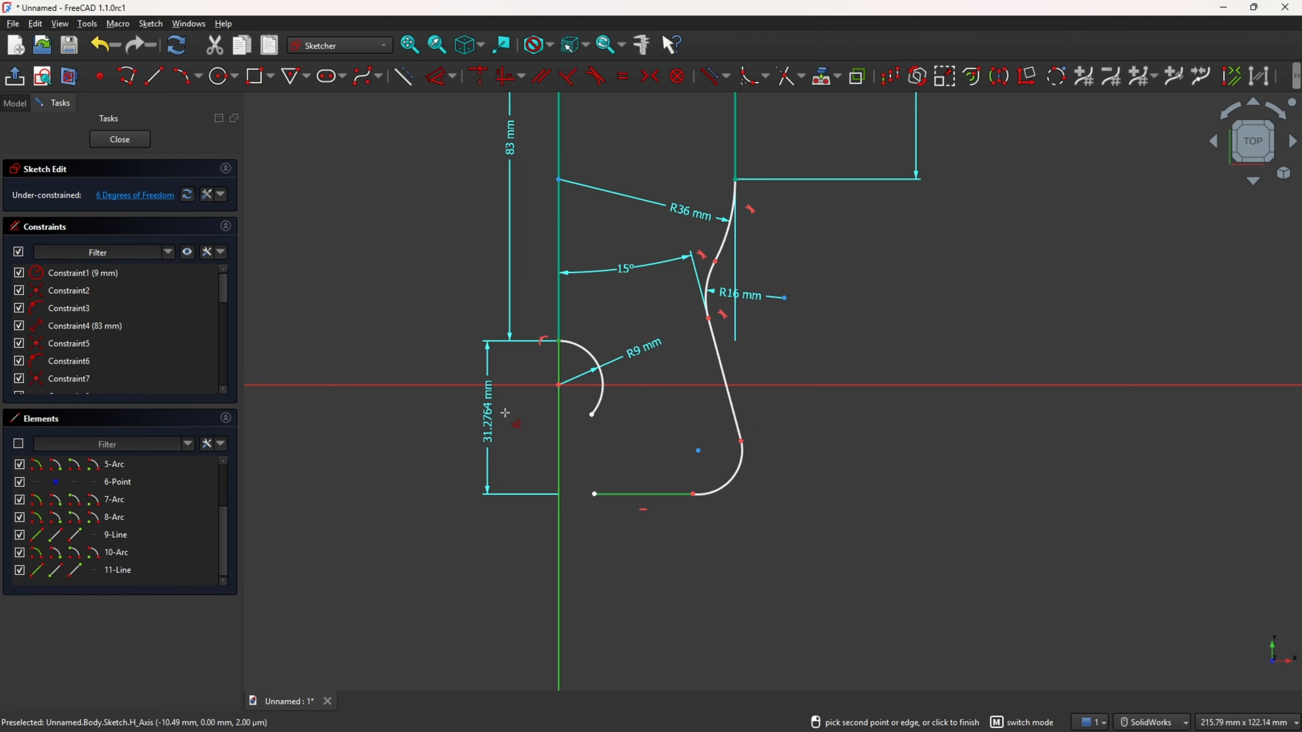
click(519, 409)
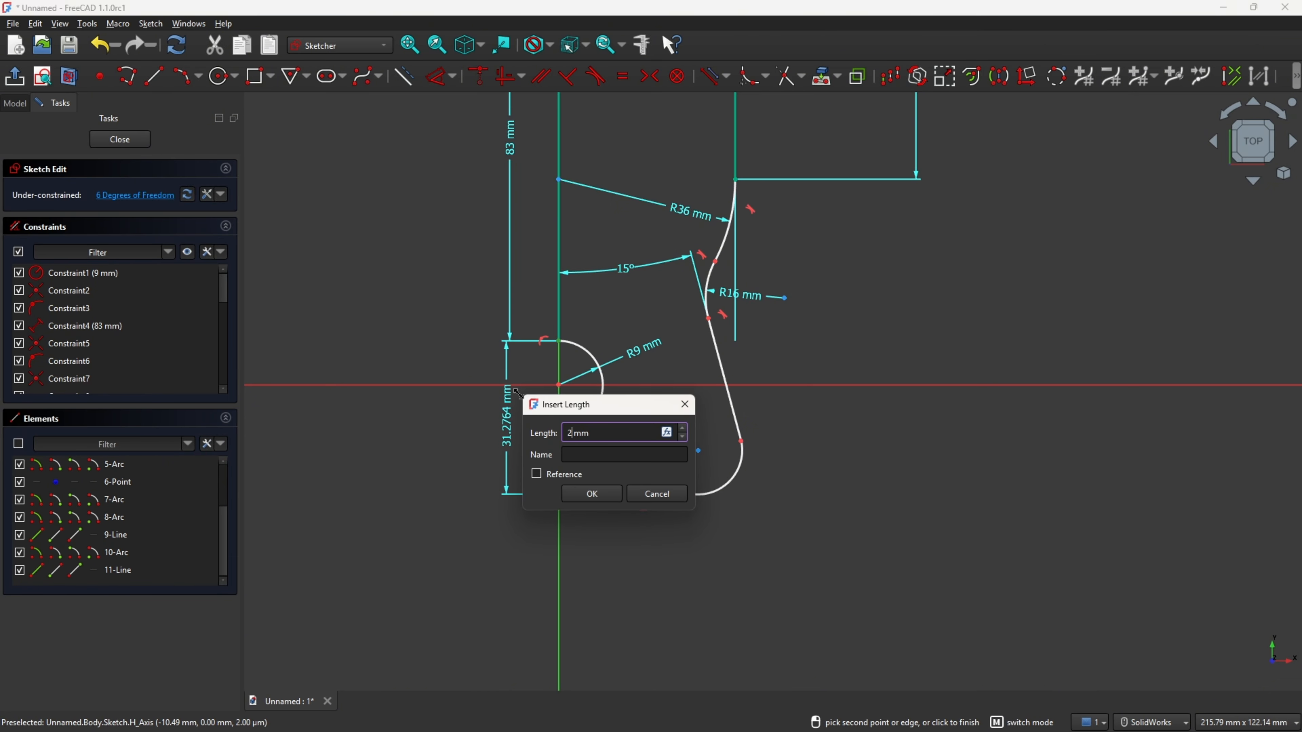
key(Return)
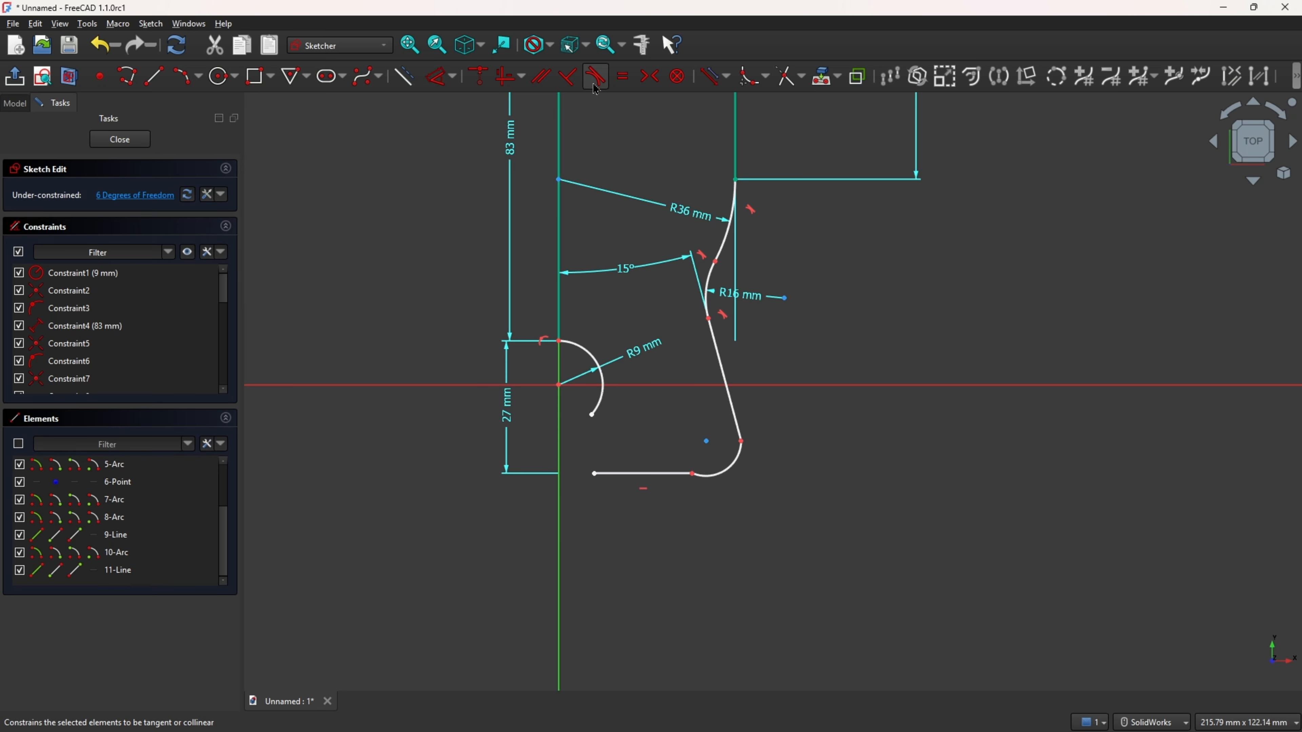
- Make the corner arc tangent to both the slanted line and the bottom horizontal line
click(737, 471)
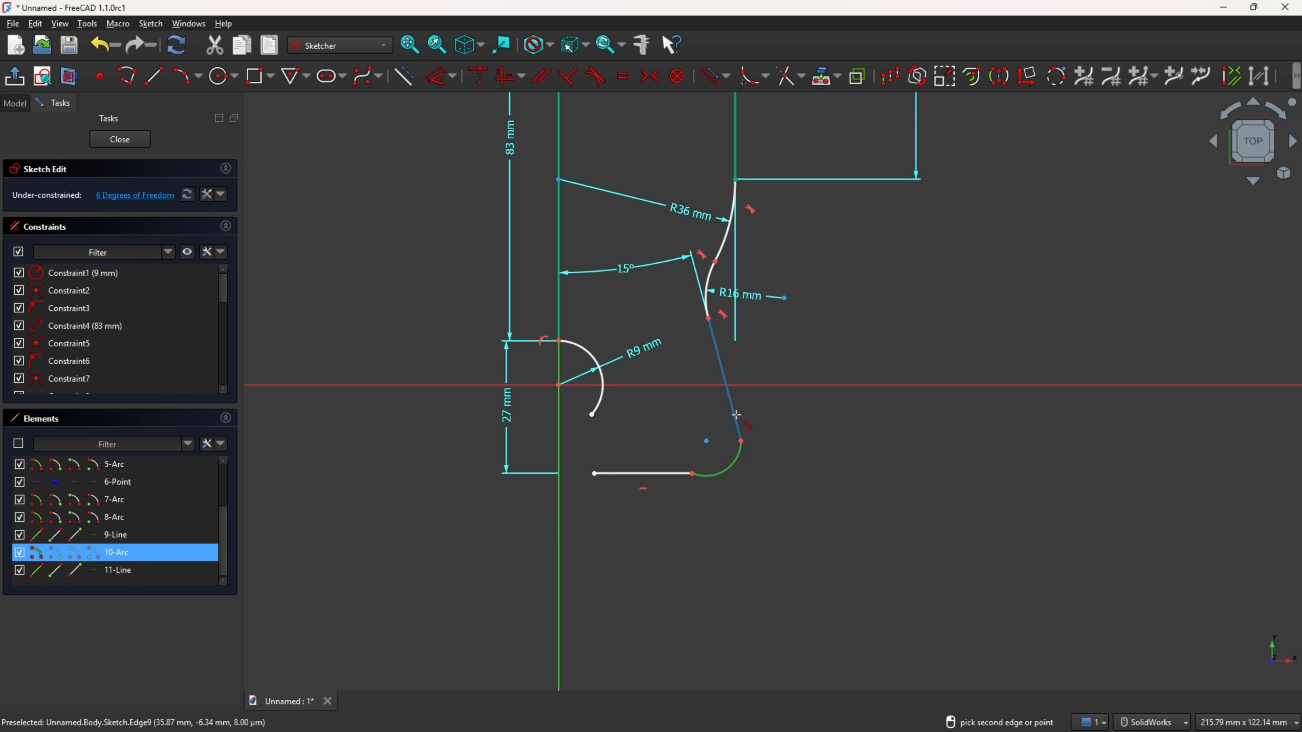
click(736, 425)
click(711, 487)
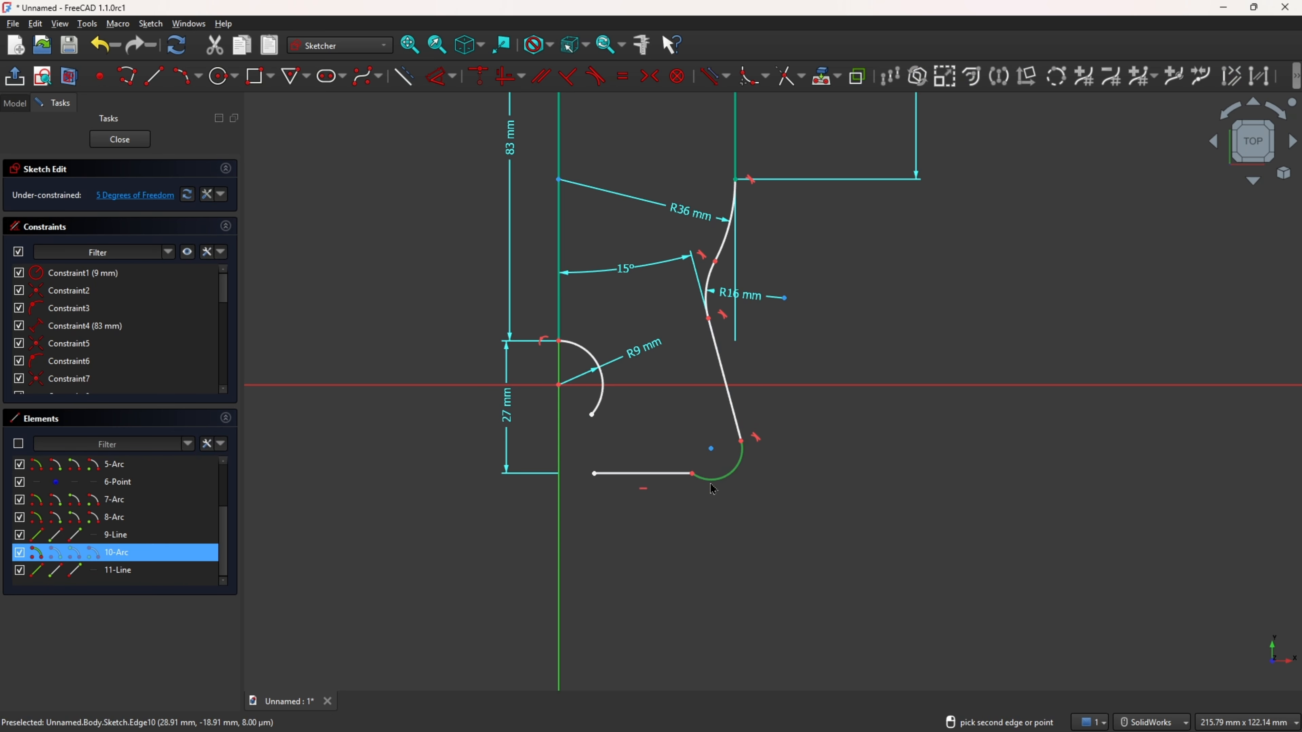
click(676, 484)
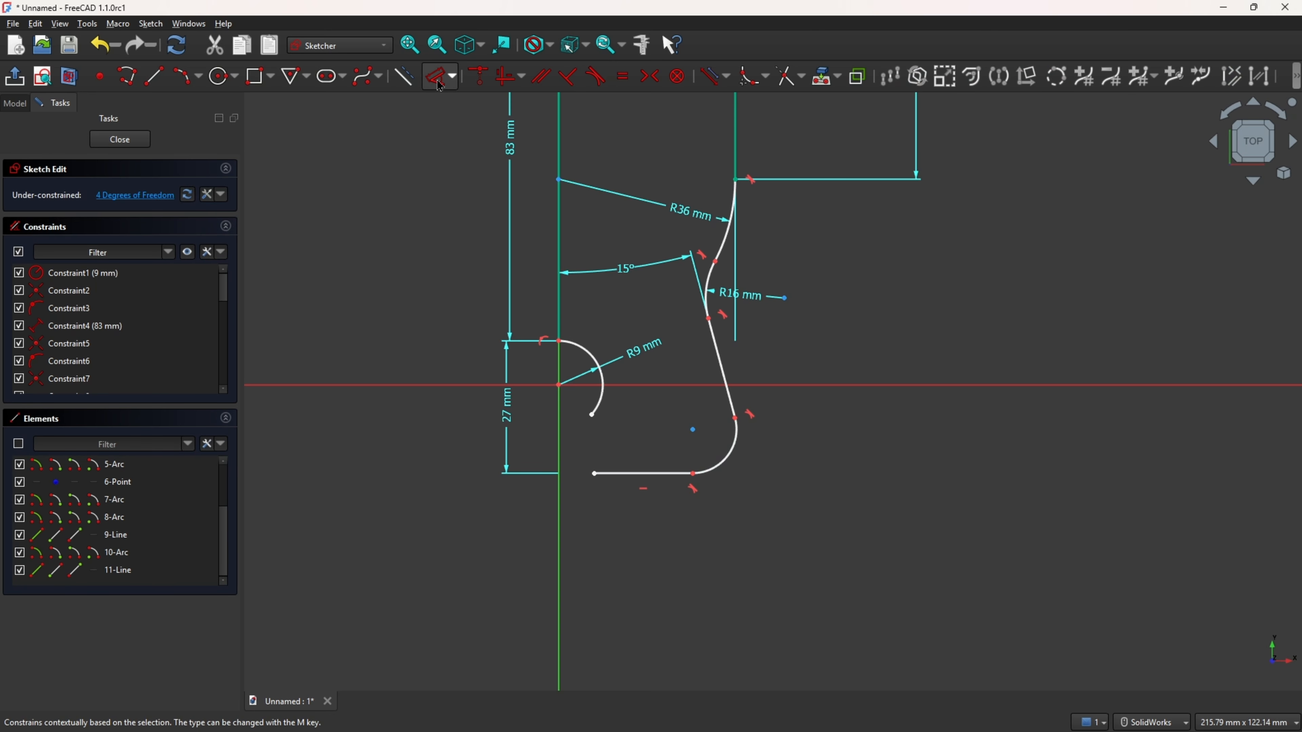
- Dimension the bottom corner arc with an 8 mm radius
click(734, 454)
click(764, 481)
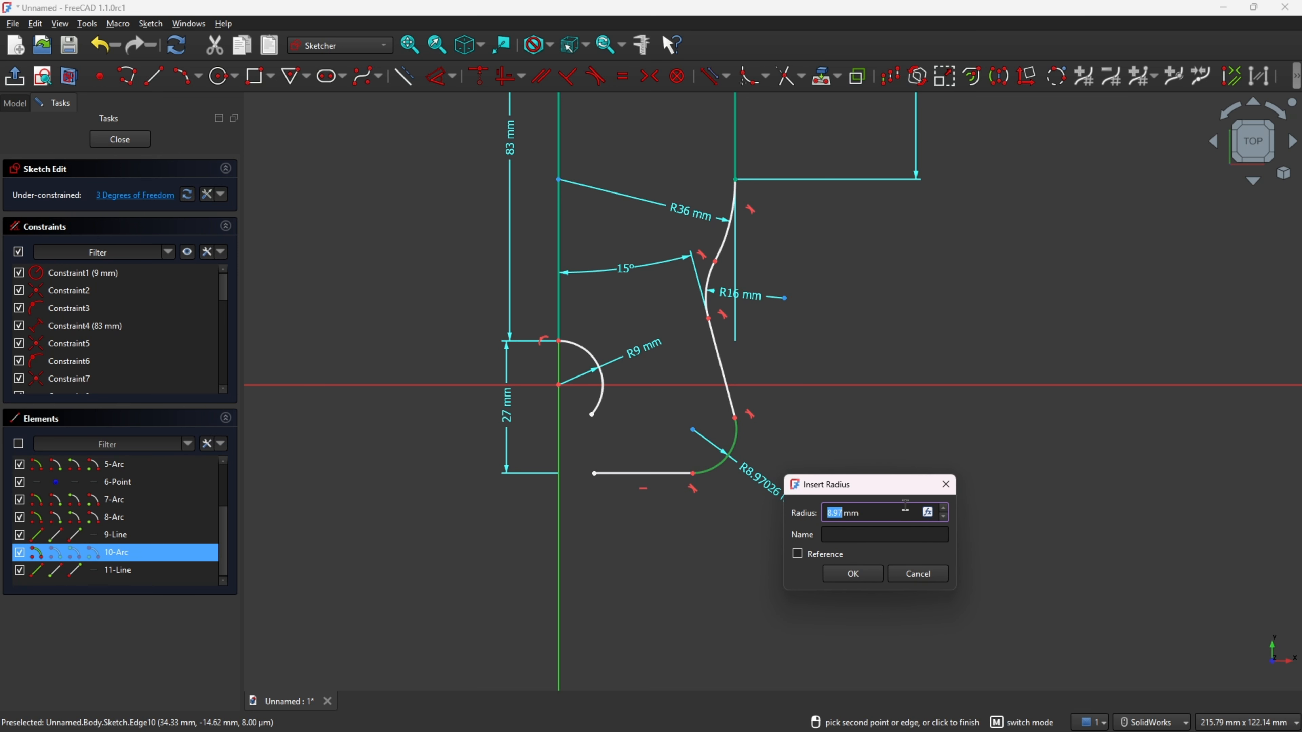
text(8)
key(Return)
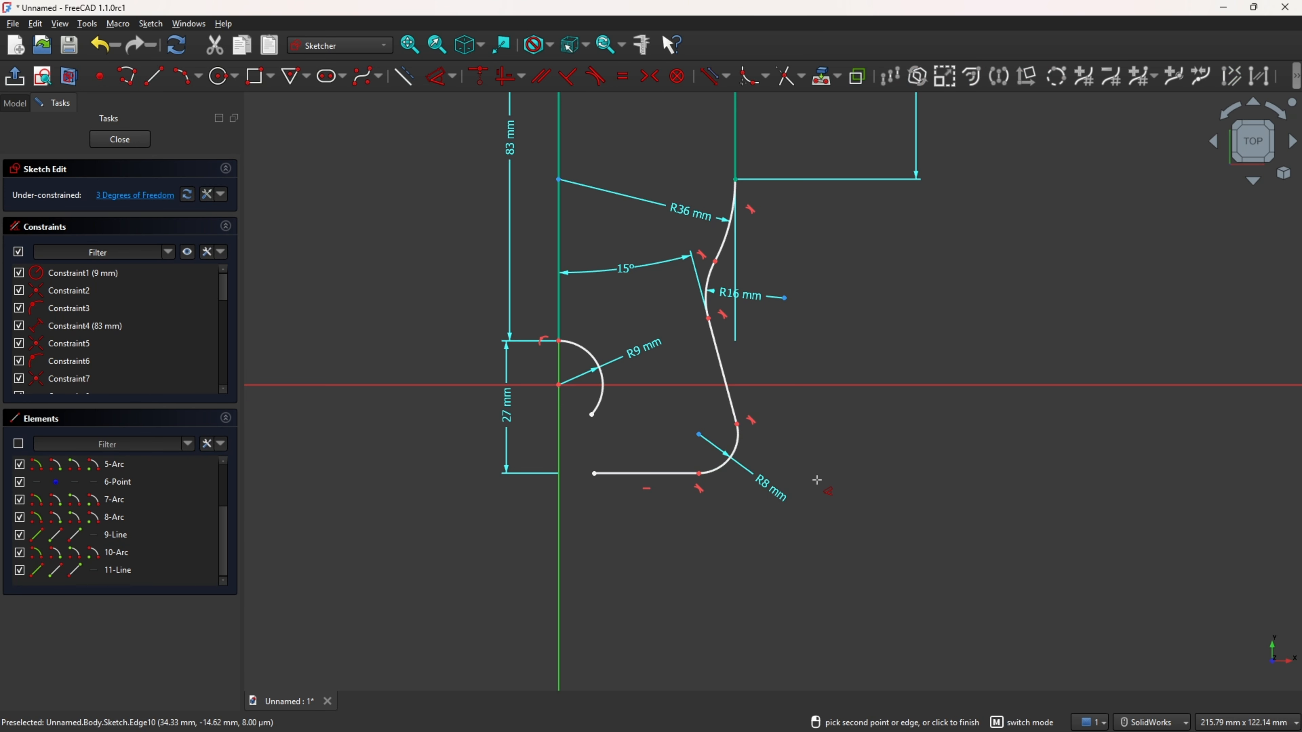
- Switch to the reference drawing and mark a vertical line along the lower R8 corner at the 68 mm width
key(Escape)
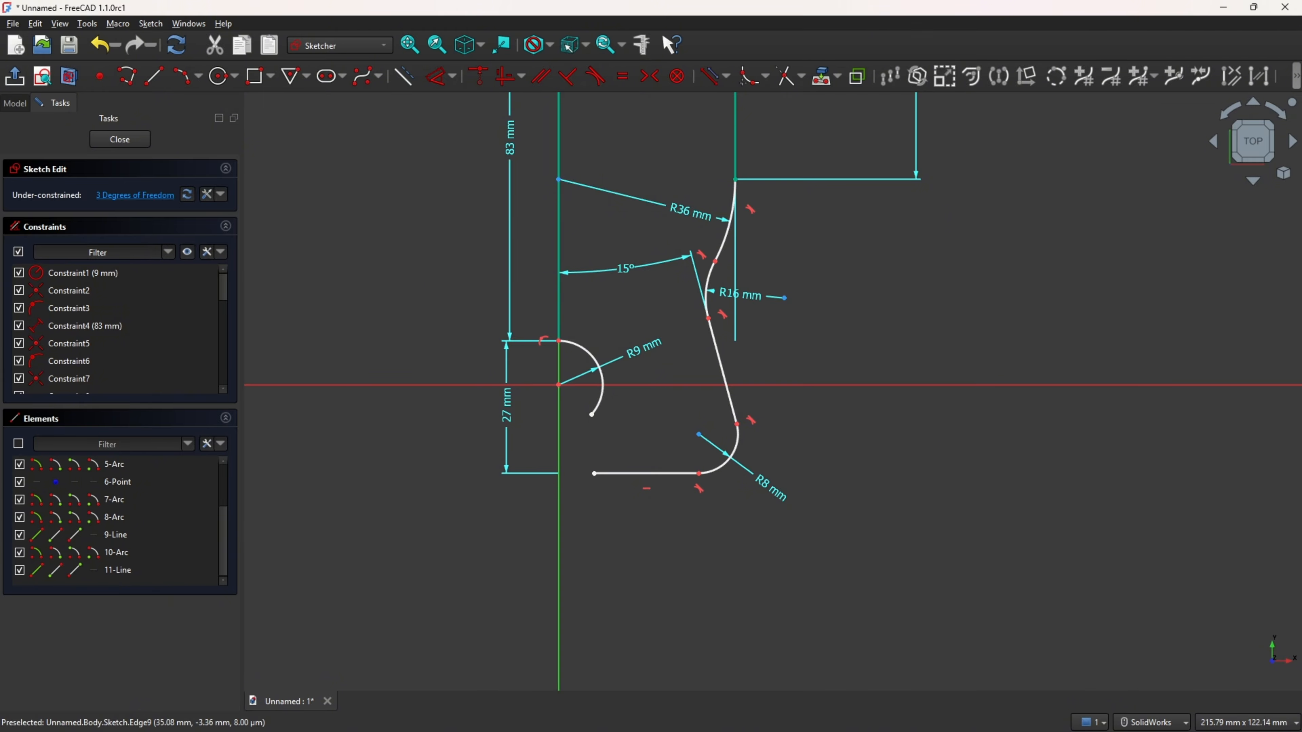
key(alt+Tab)
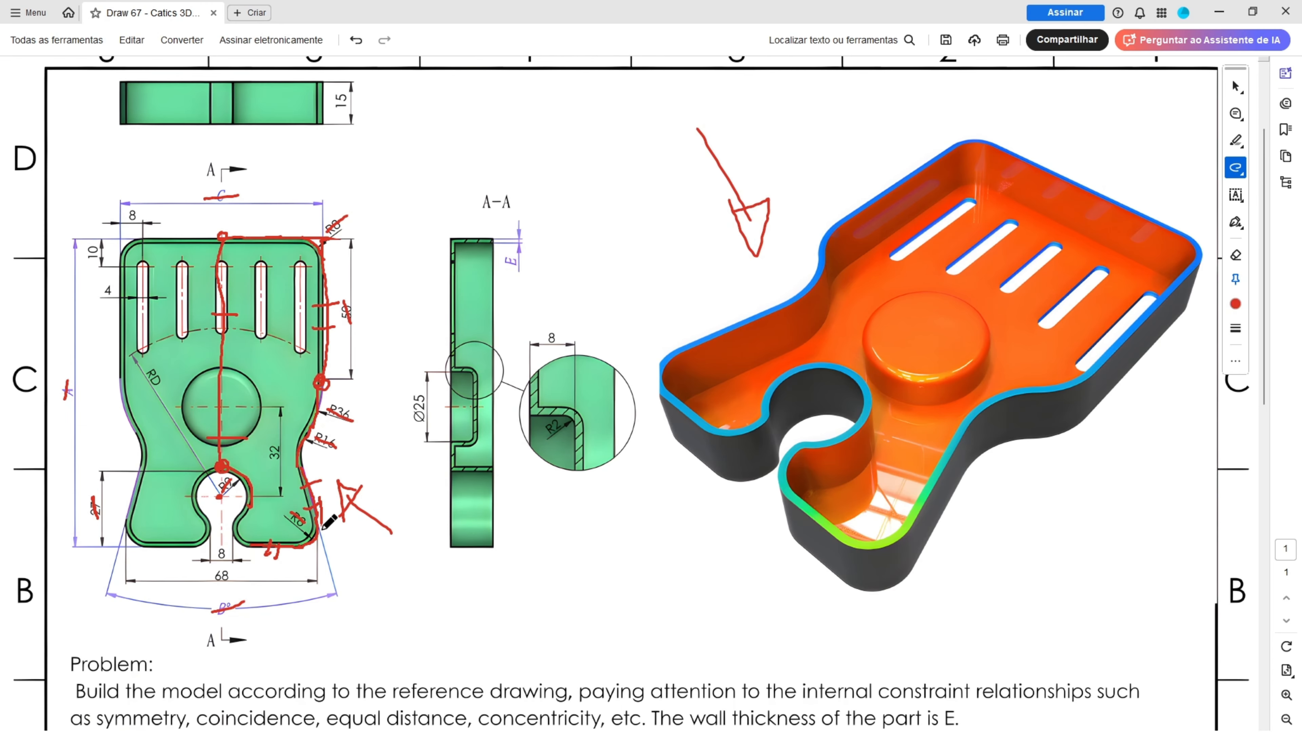
drag(321, 527, 323, 571)
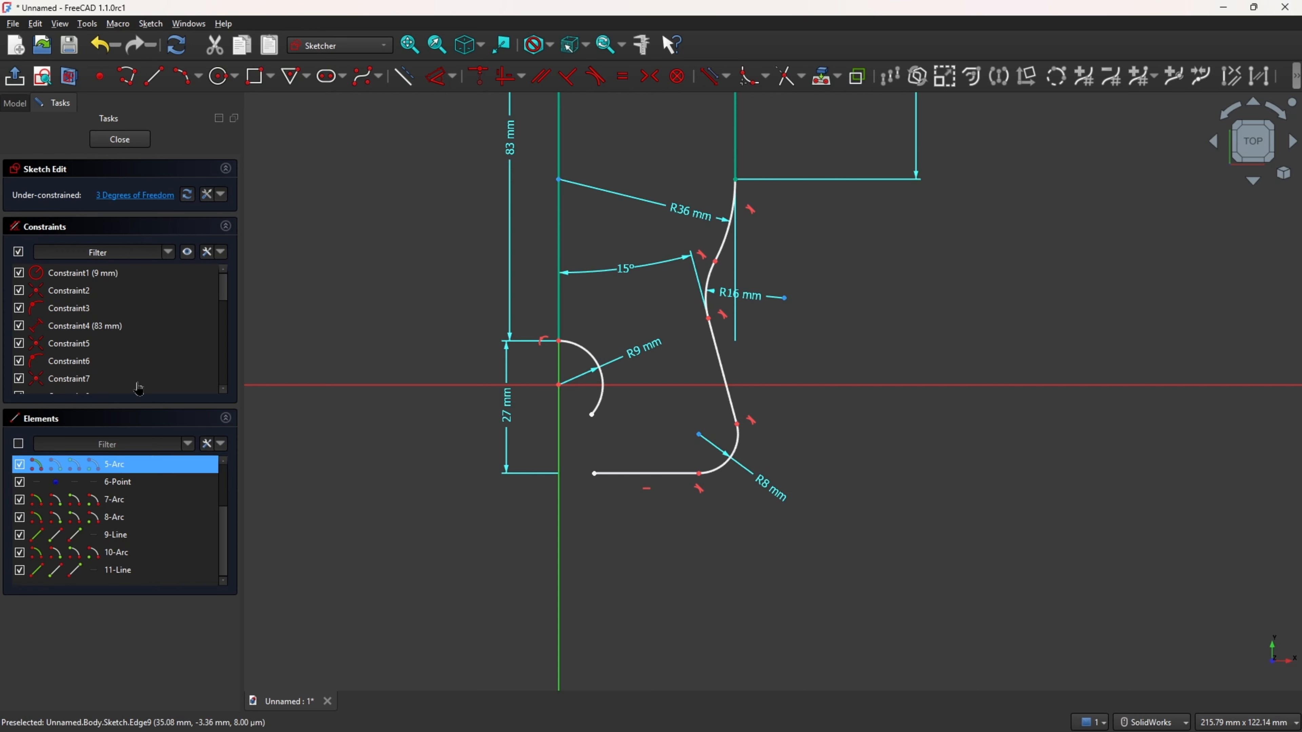
- Sketch a vertical construction line about 27 mm long, starting on the horizontal axis beyond the bottom R8 corner arc
click(414, 87)
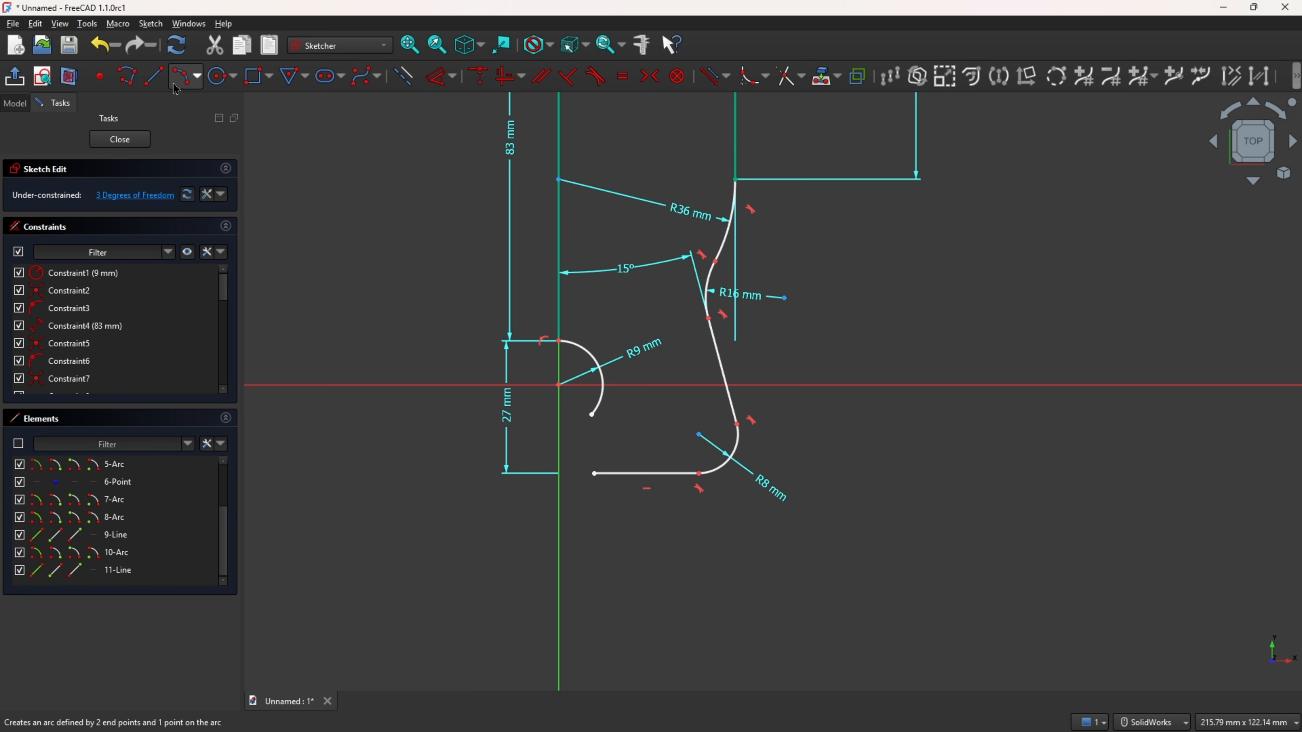
click(155, 78)
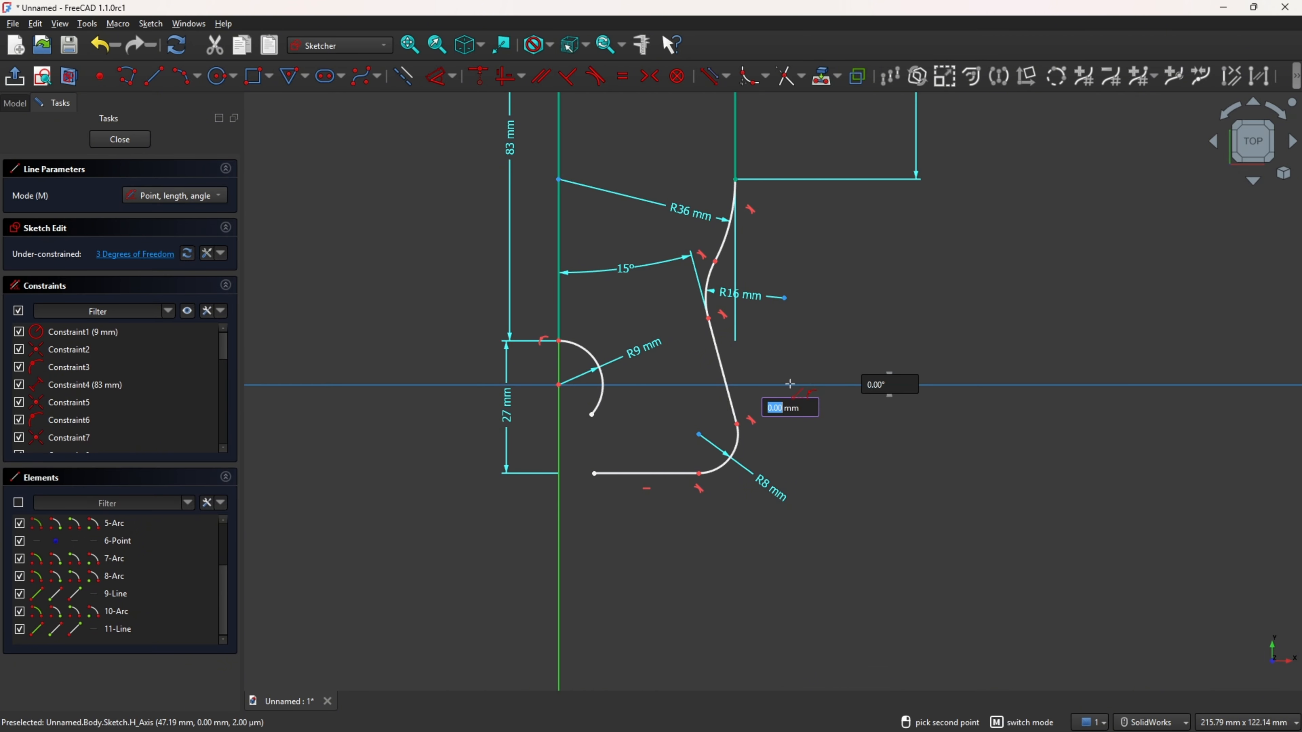
click(790, 517)
key(Escape)
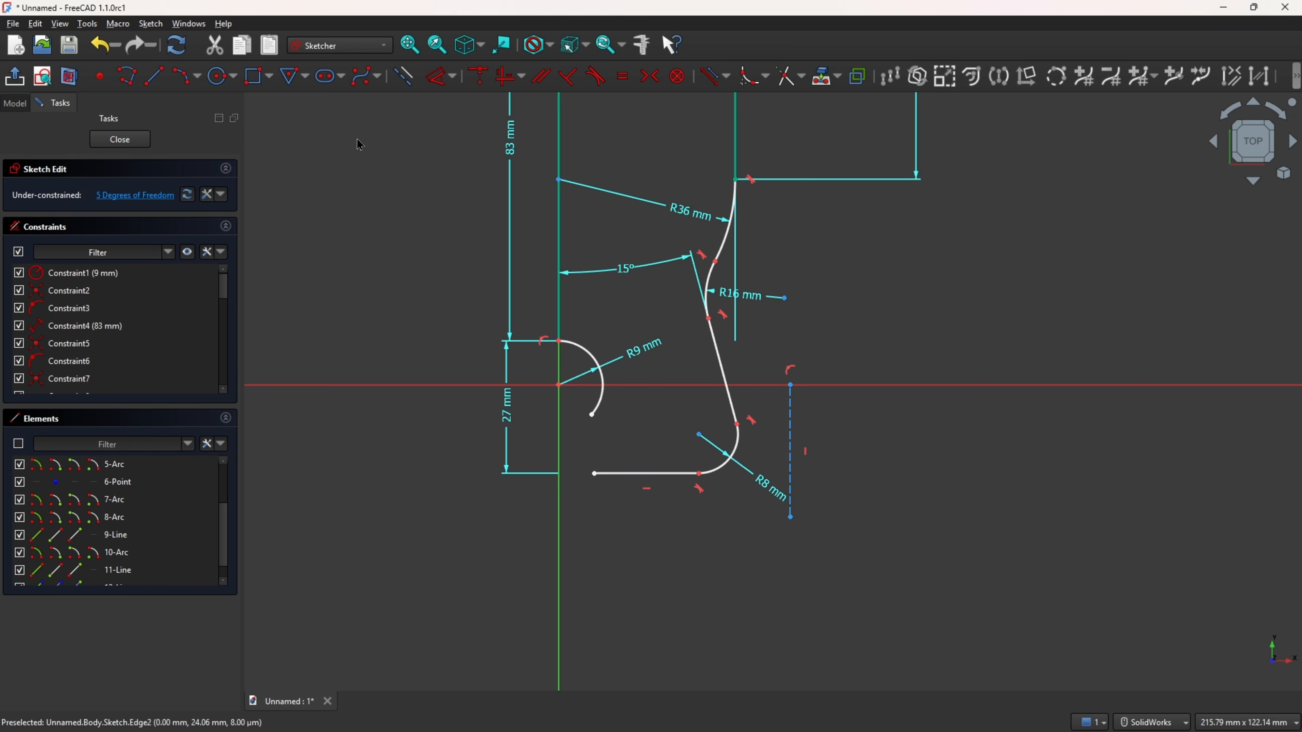
- Set the horizontal distance from the origin to the construction line to 68/2 mm
click(438, 82)
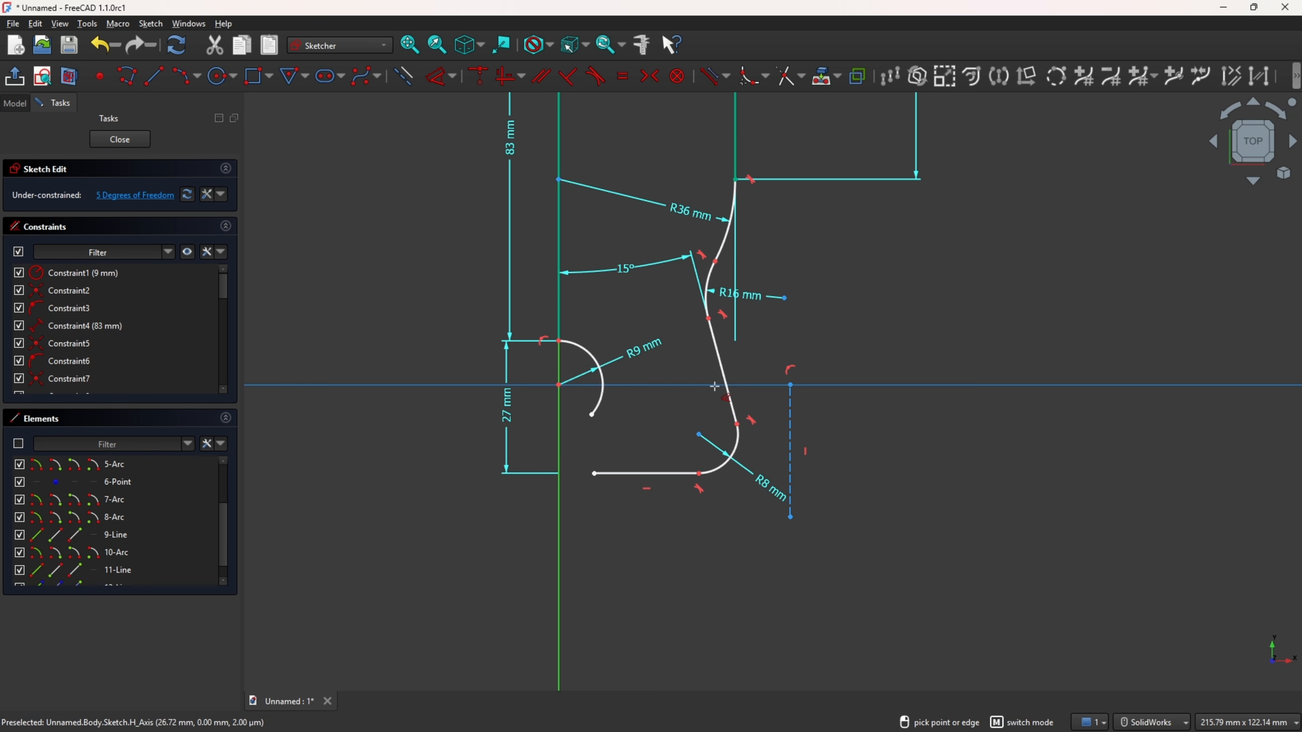
click(791, 437)
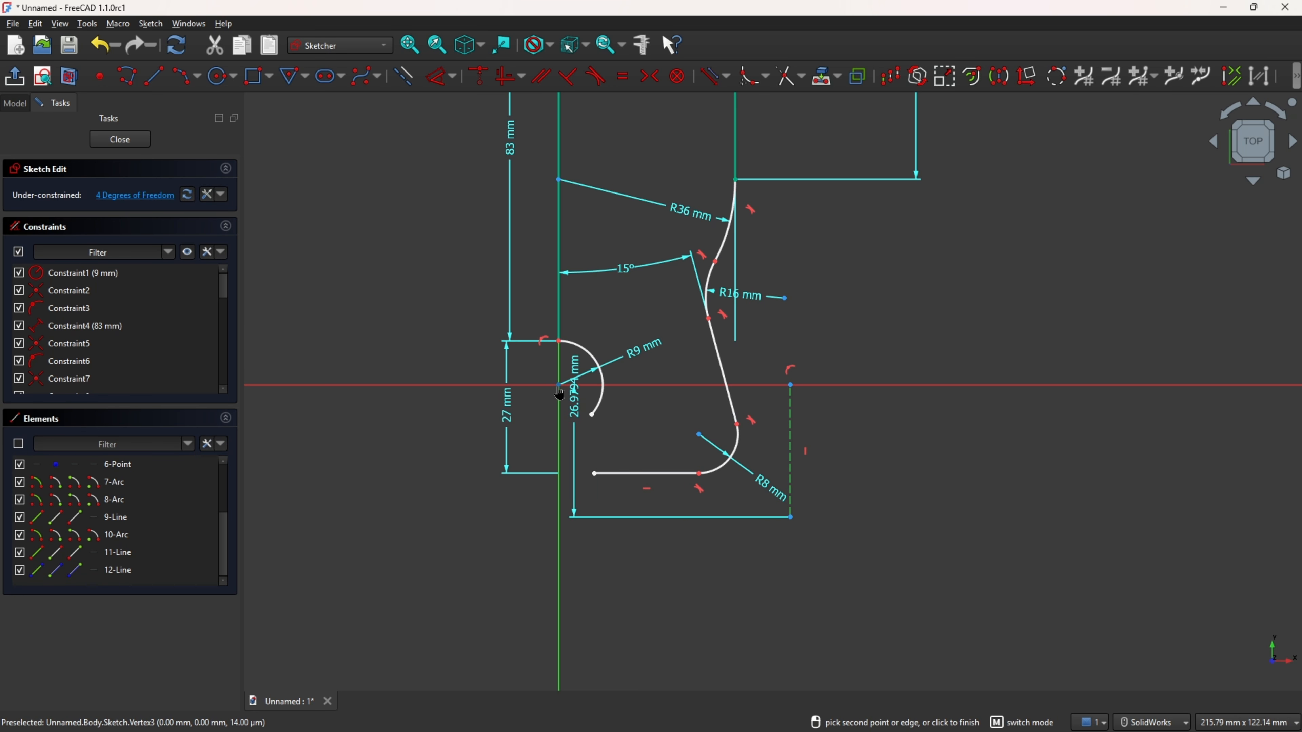
click(659, 572)
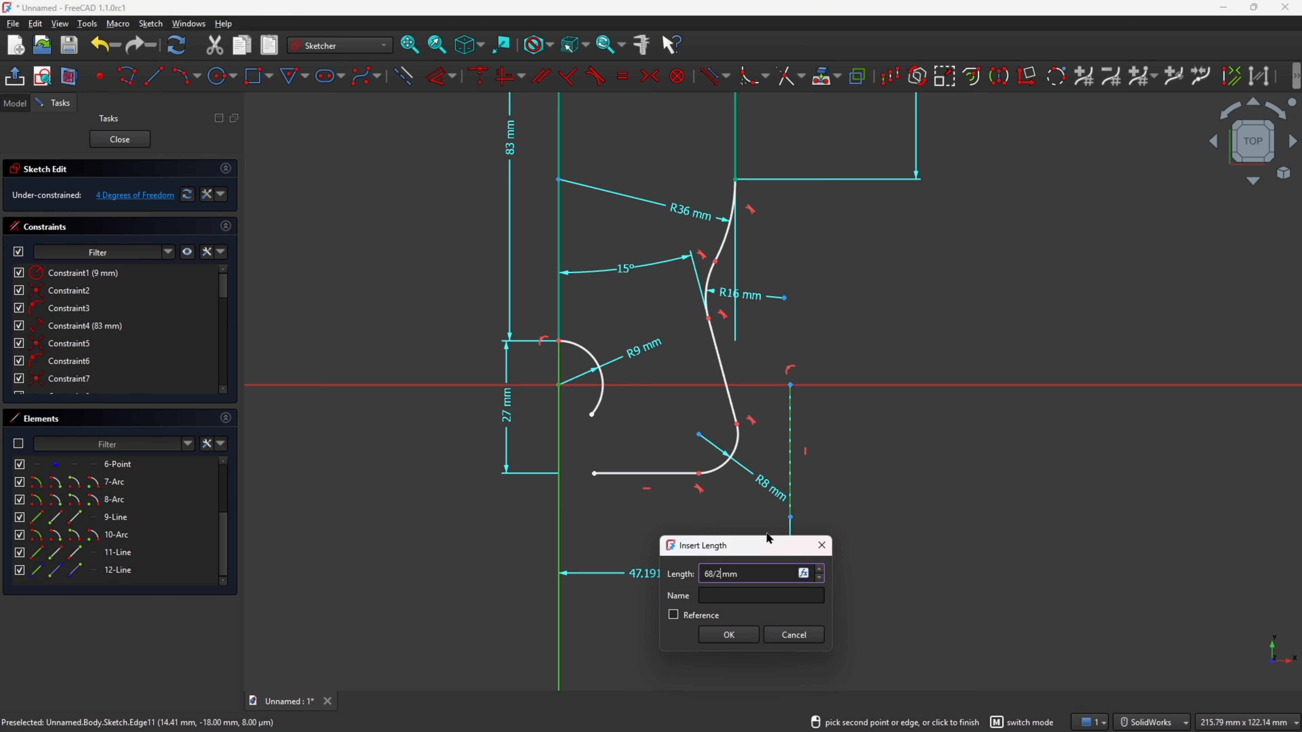
click(728, 636)
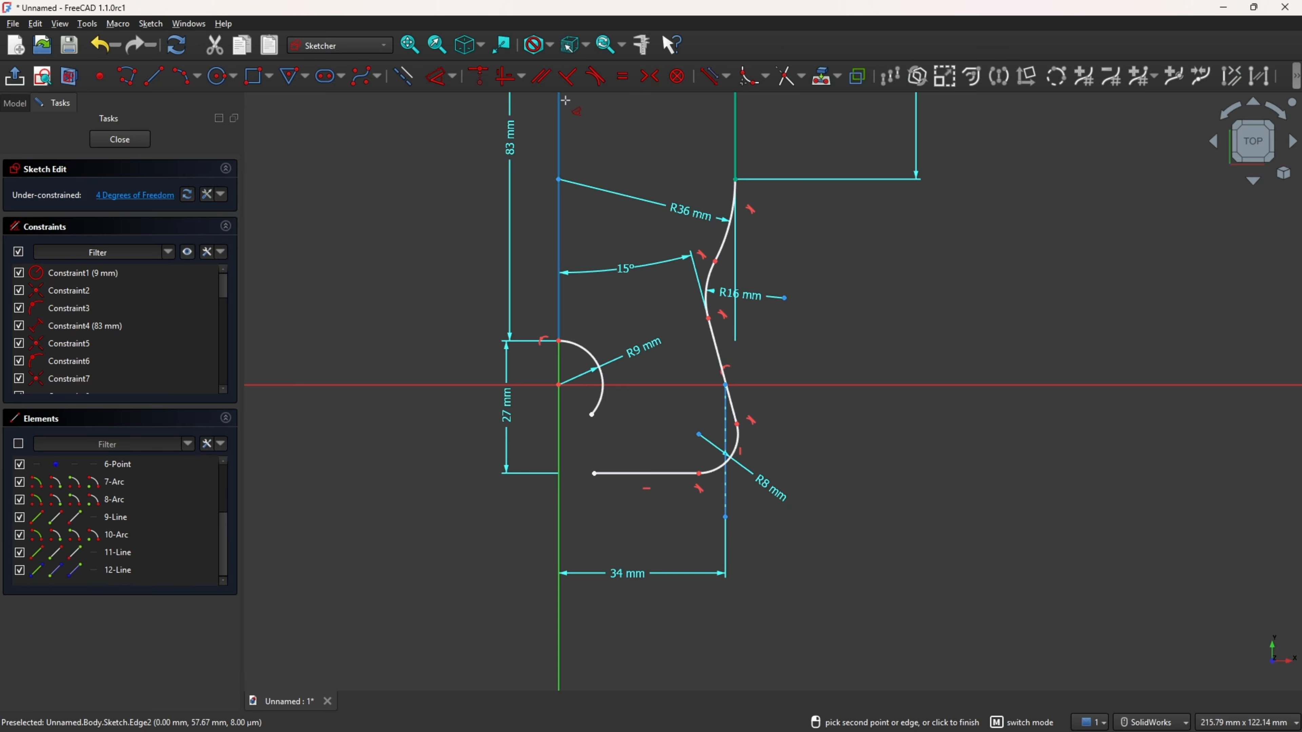
- Make the bottom R8 corner arc tangent to the vertical construction line
click(596, 77)
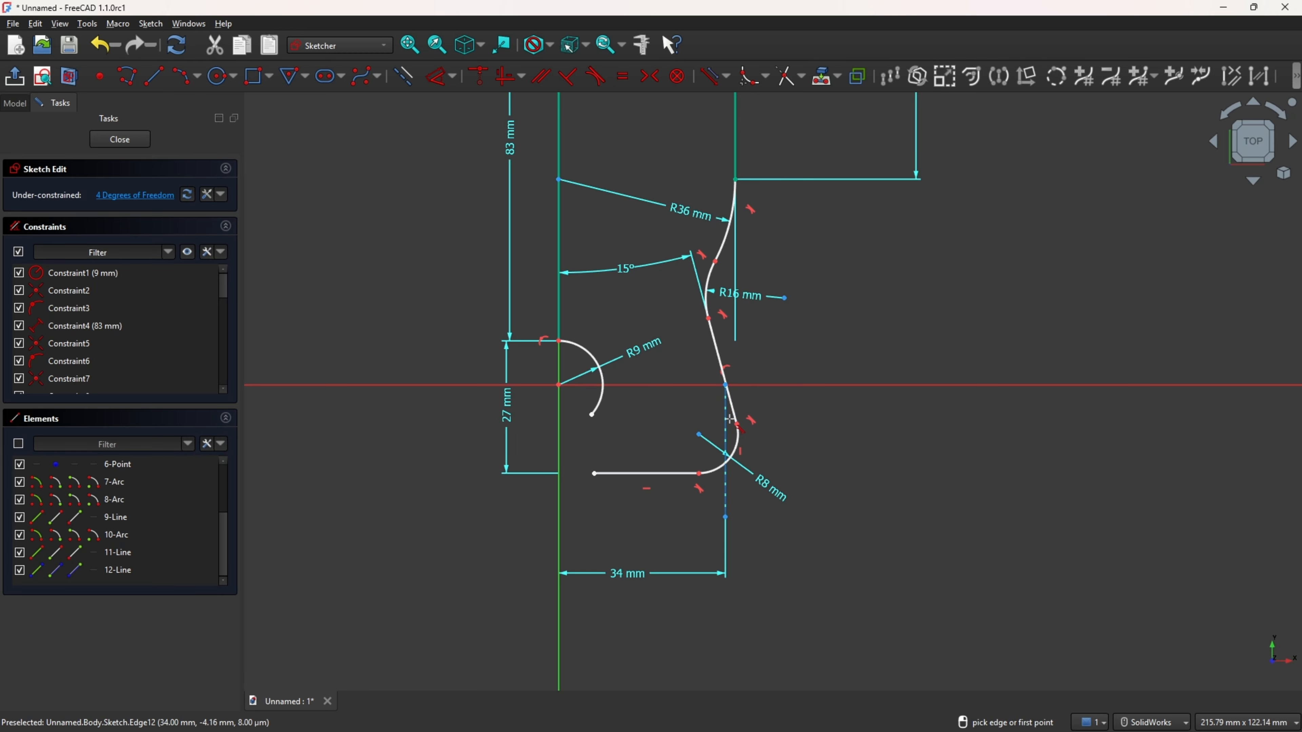
click(739, 437)
click(724, 435)
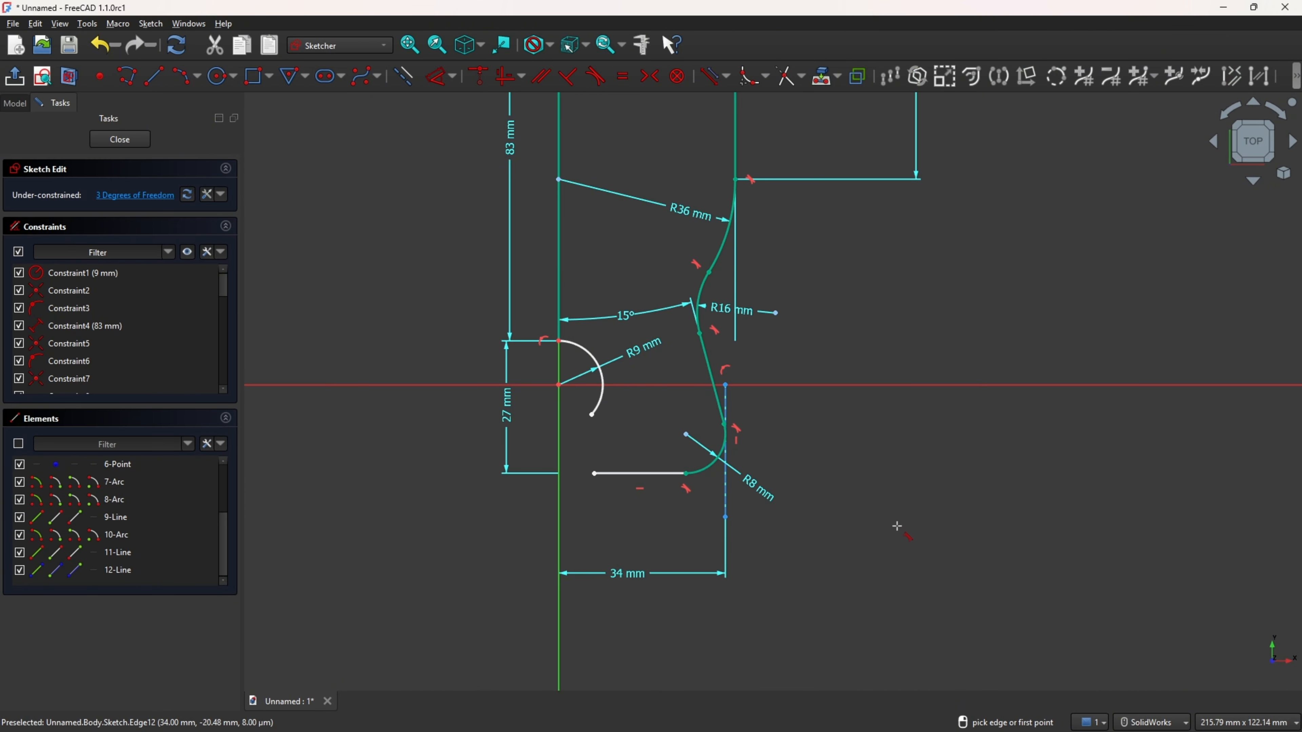
key(Escape)
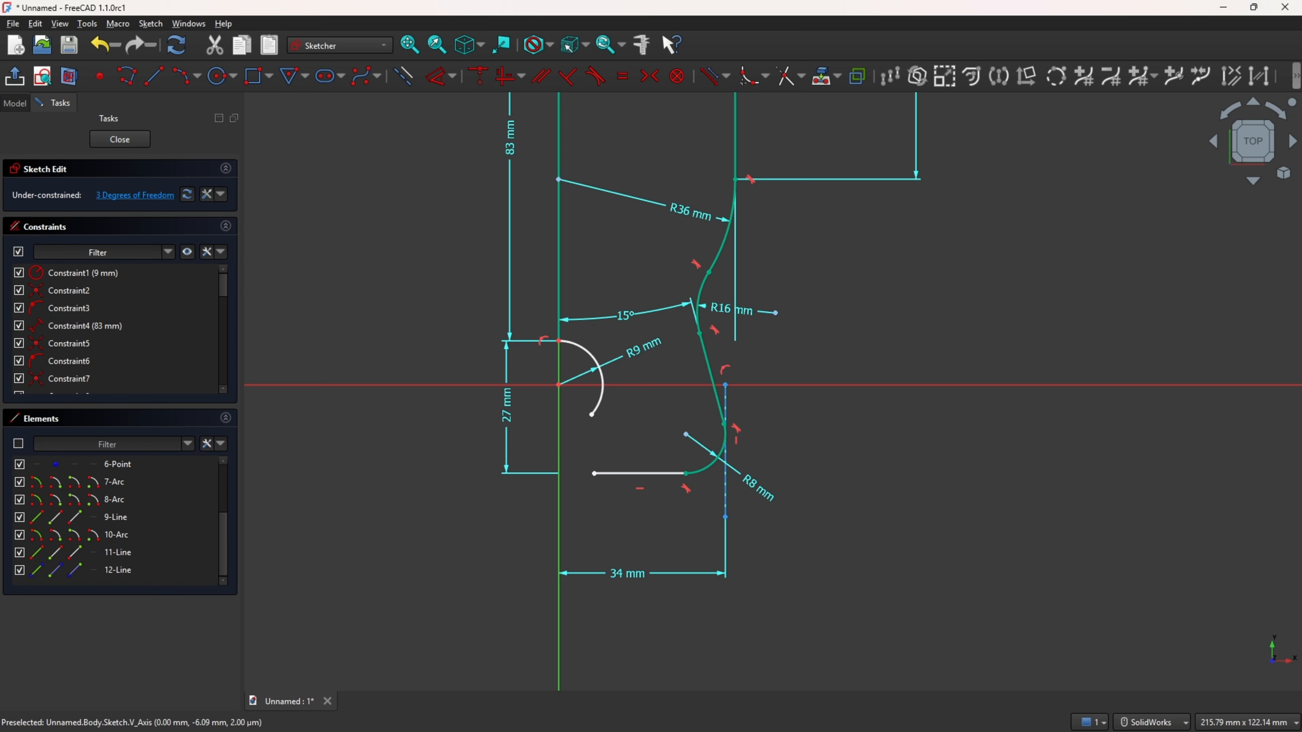
- Switch to the reference drawing and mark the R9 notch arc and the bottom edge beside the opening
key(alt+Tab)
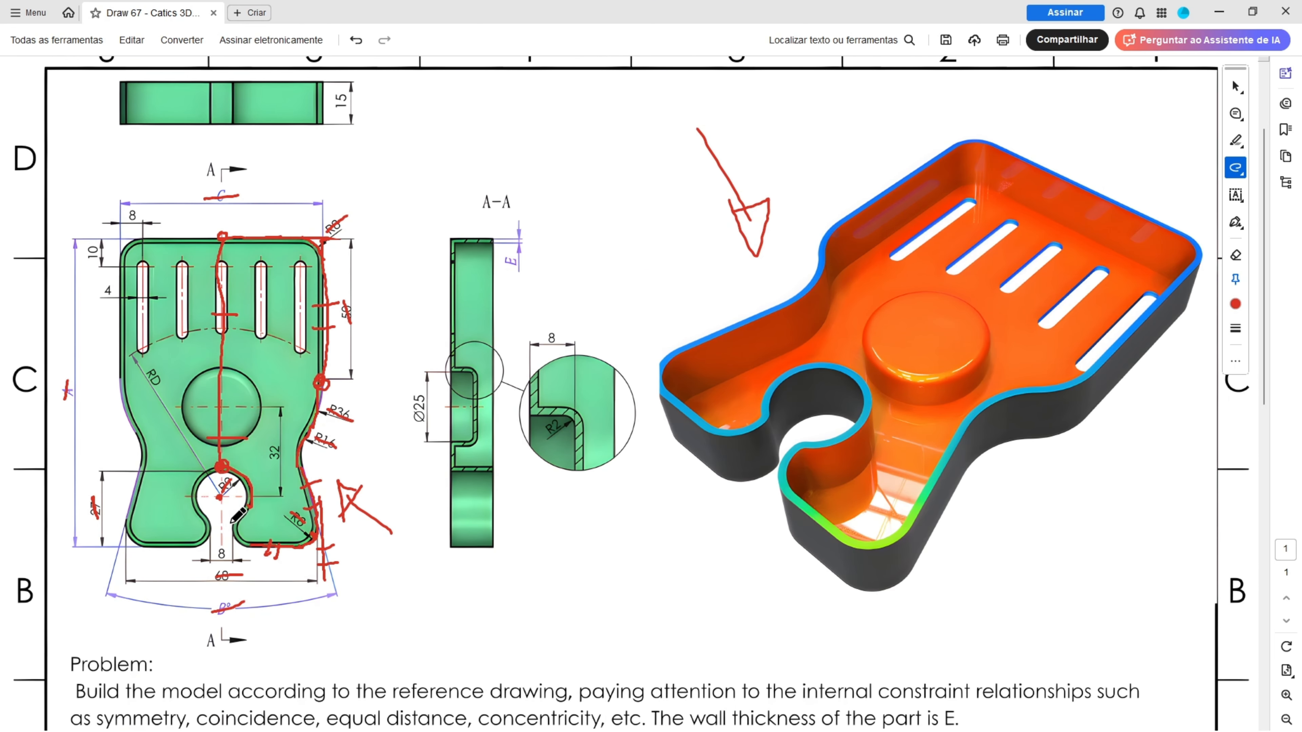
ctrl+scroll(230, 537, up, 2)
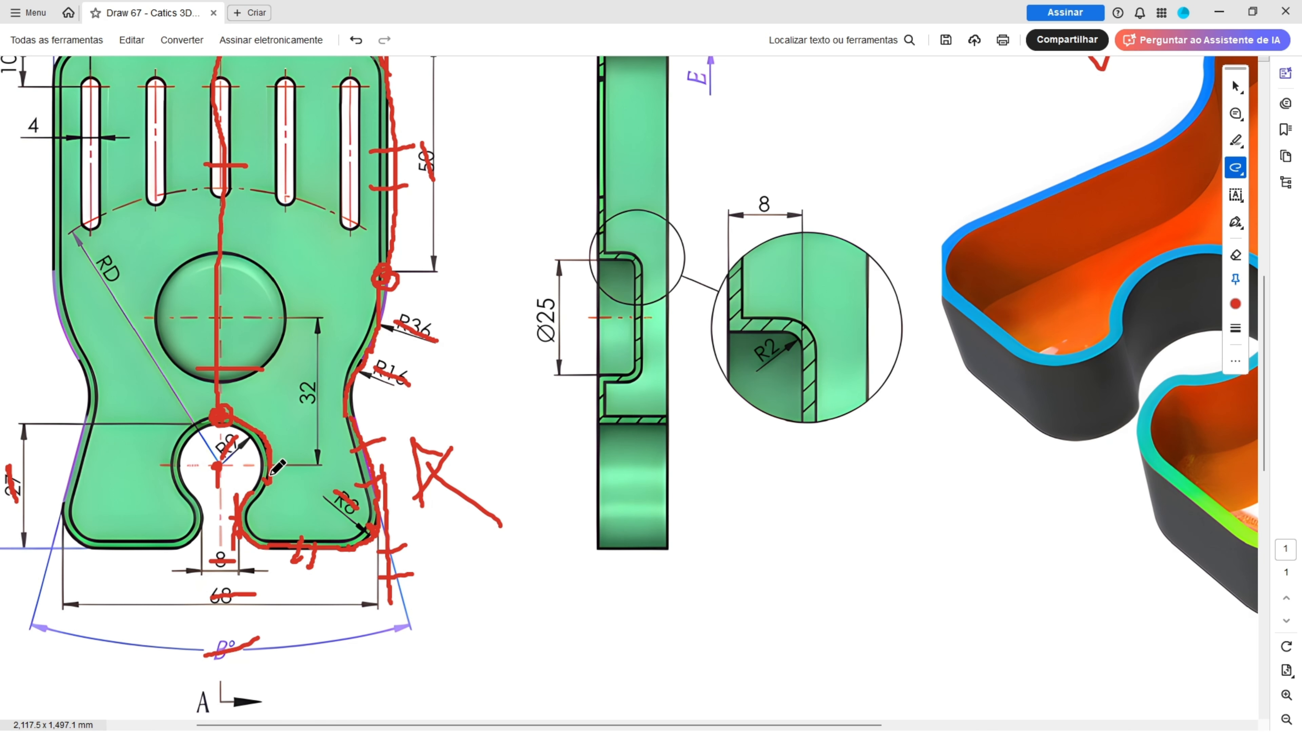
drag(253, 456, 264, 477)
drag(281, 532, 280, 559)
- Undo the red markup strokes on the outer profile and its dimensions, keeping those on the R9 notch arc
key(ctrl+z)
key(ctrl+z)
key(ctrl+z)
key(ctrl+z)
key(ctrl+z)
key(ctrl+z)
key(ctrl+z)
key(ctrl+z)
key(ctrl+z)
key(ctrl+z)
key(ctrl+z)
key(ctrl+z)
key(ctrl+z)
key(ctrl+z)
key(ctrl+z)
key(ctrl+z)
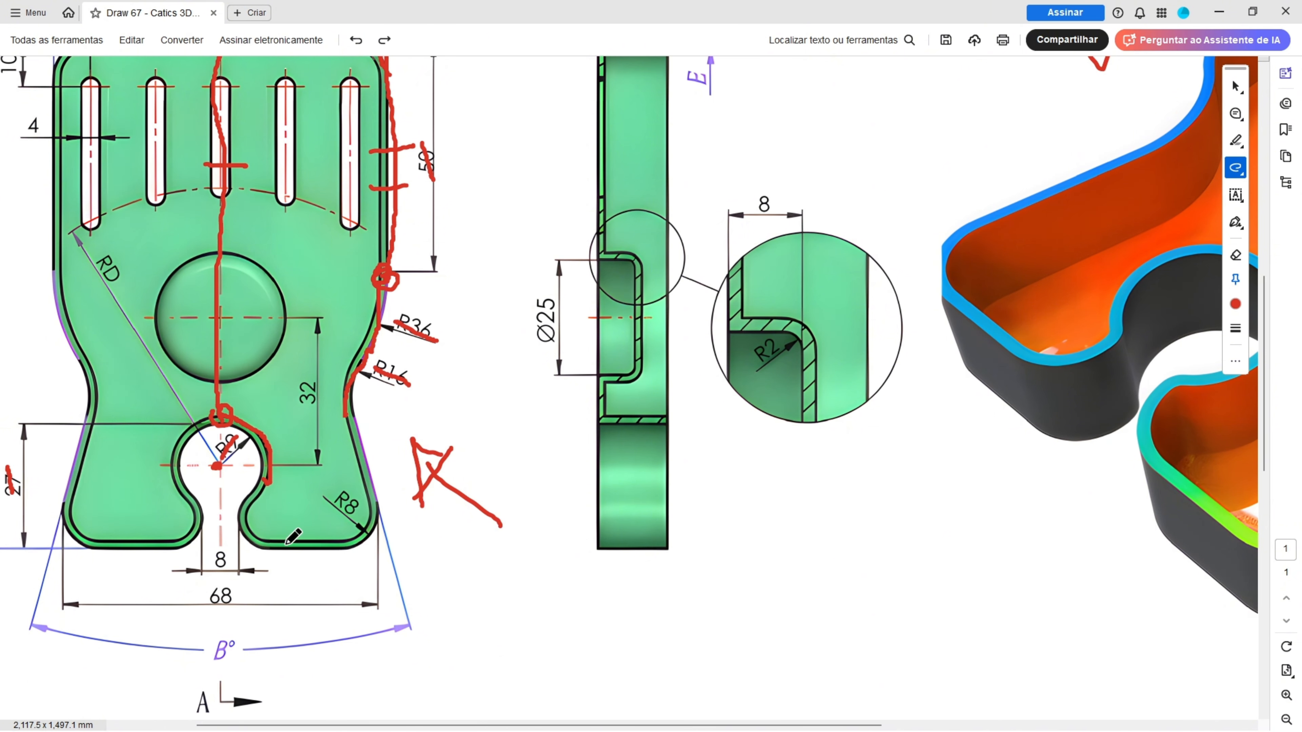
key(ctrl+z)
key(ctrl+z)
key(ctrl+z)
- Mark the bottom edge and the notch's lower curve beside the 8 mm opening, and return to FreeCAD
drag(290, 534, 291, 563)
mouse_move(248, 474)
mouse_down()
mouse_move(283, 470)
mouse_move(242, 534)
mouse_move(258, 551)
mouse_up()
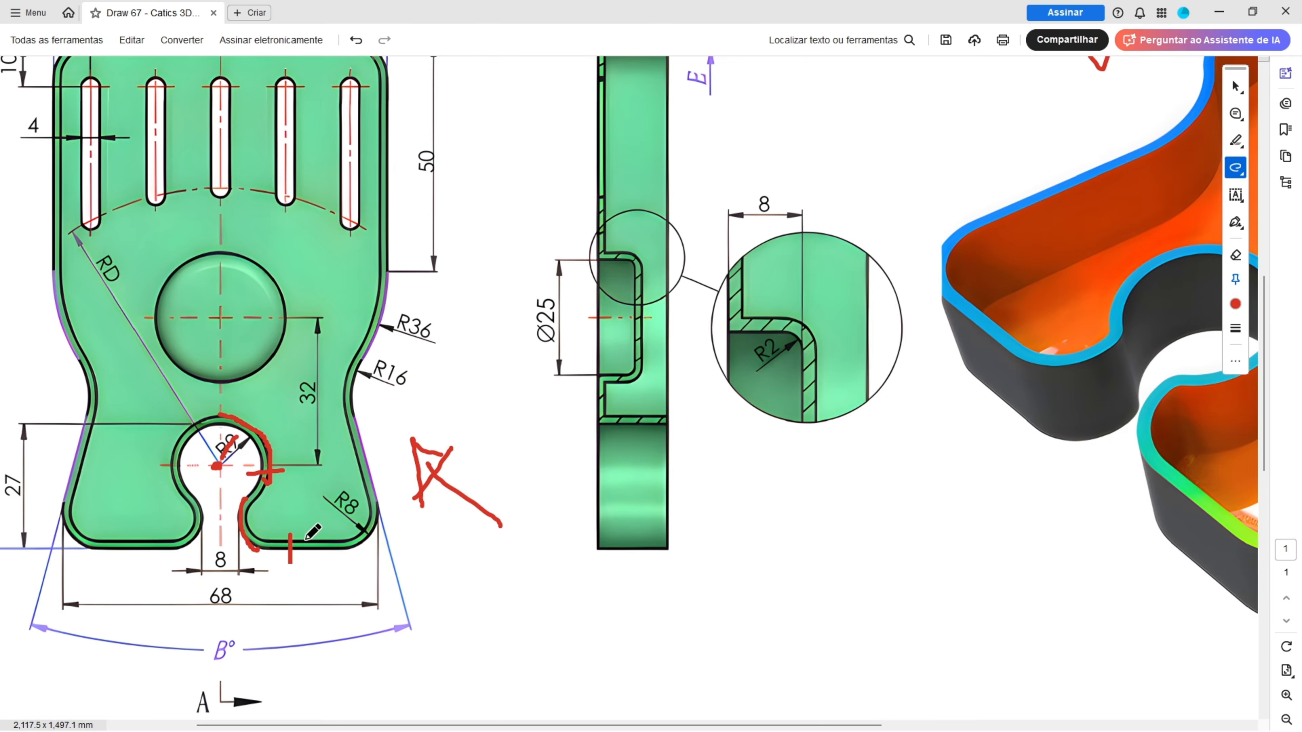
drag(232, 505, 233, 523)
drag(233, 528, 236, 540)
key(alt+Tab)
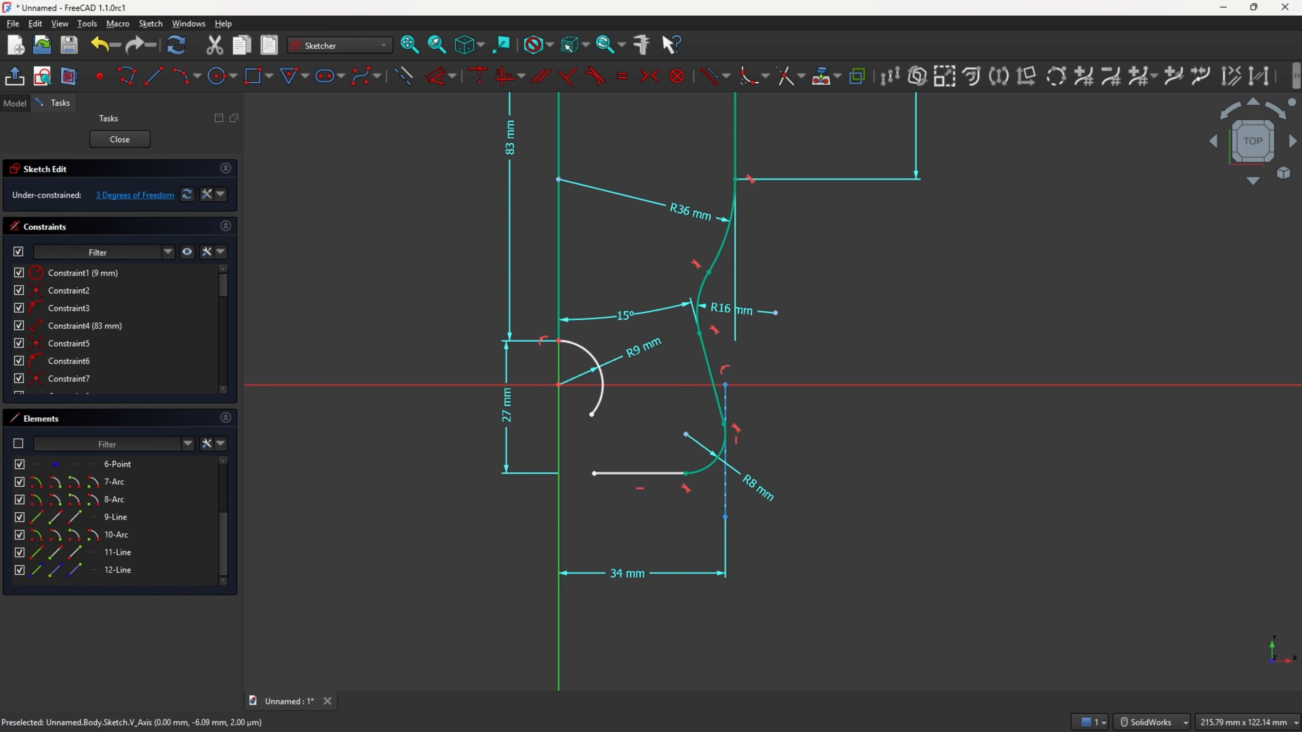
- Sketch a vertical construction line about 20 mm long between the vertical axis and the bottom line's free end
click(155, 78)
click(575, 403)
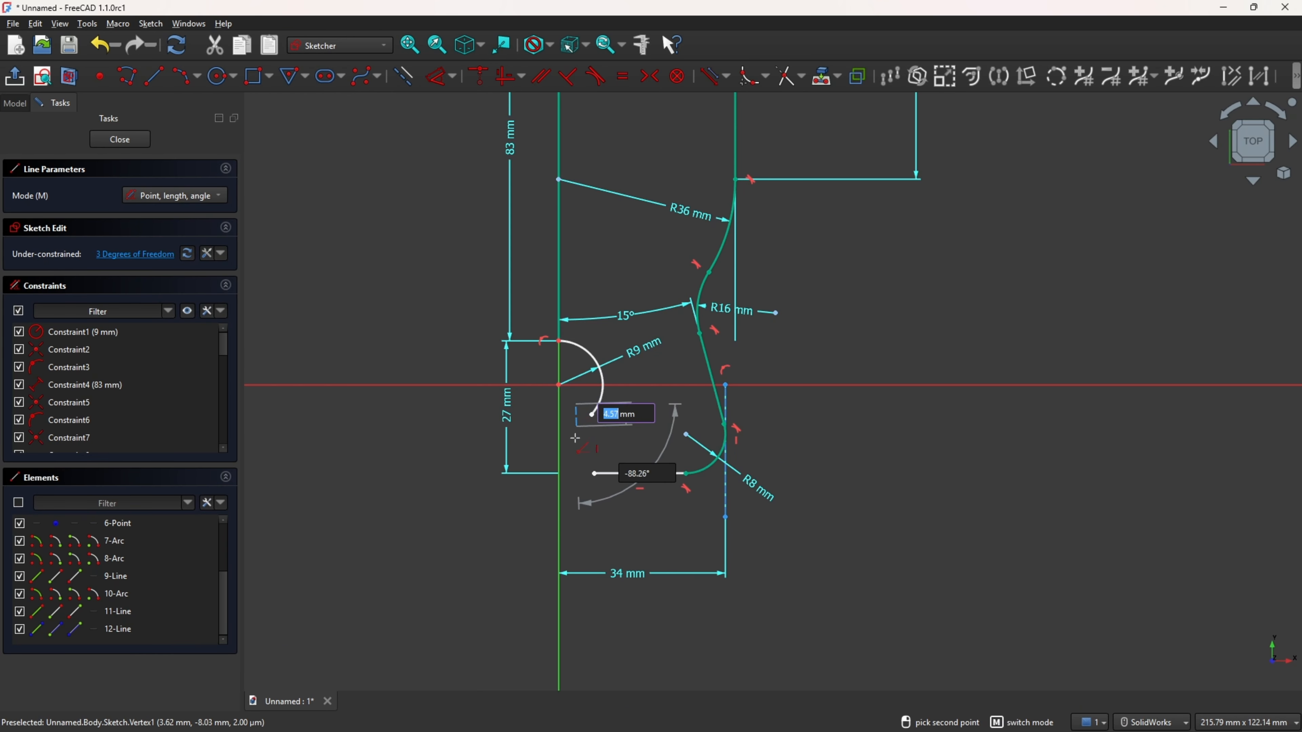
click(575, 504)
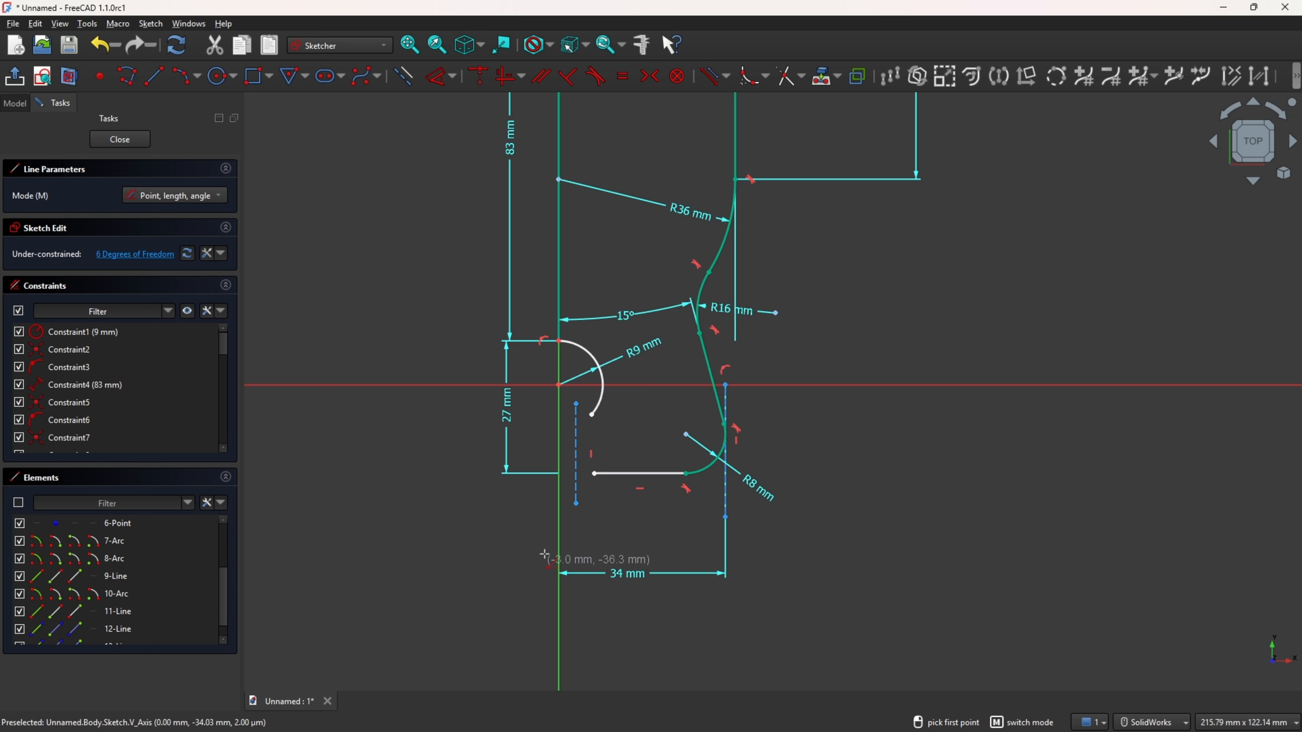
key(Escape)
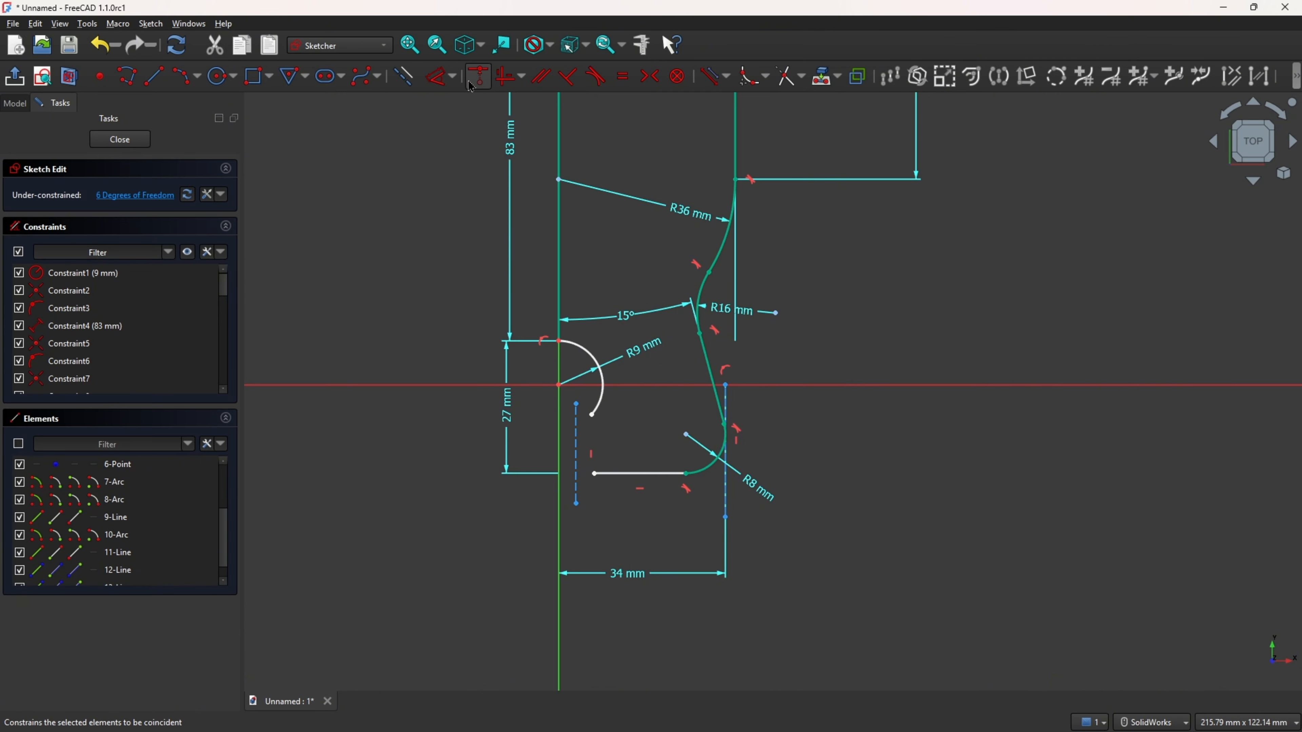
- Set the horizontal distance from the origin to the new construction line to 4 mm
click(441, 77)
click(576, 447)
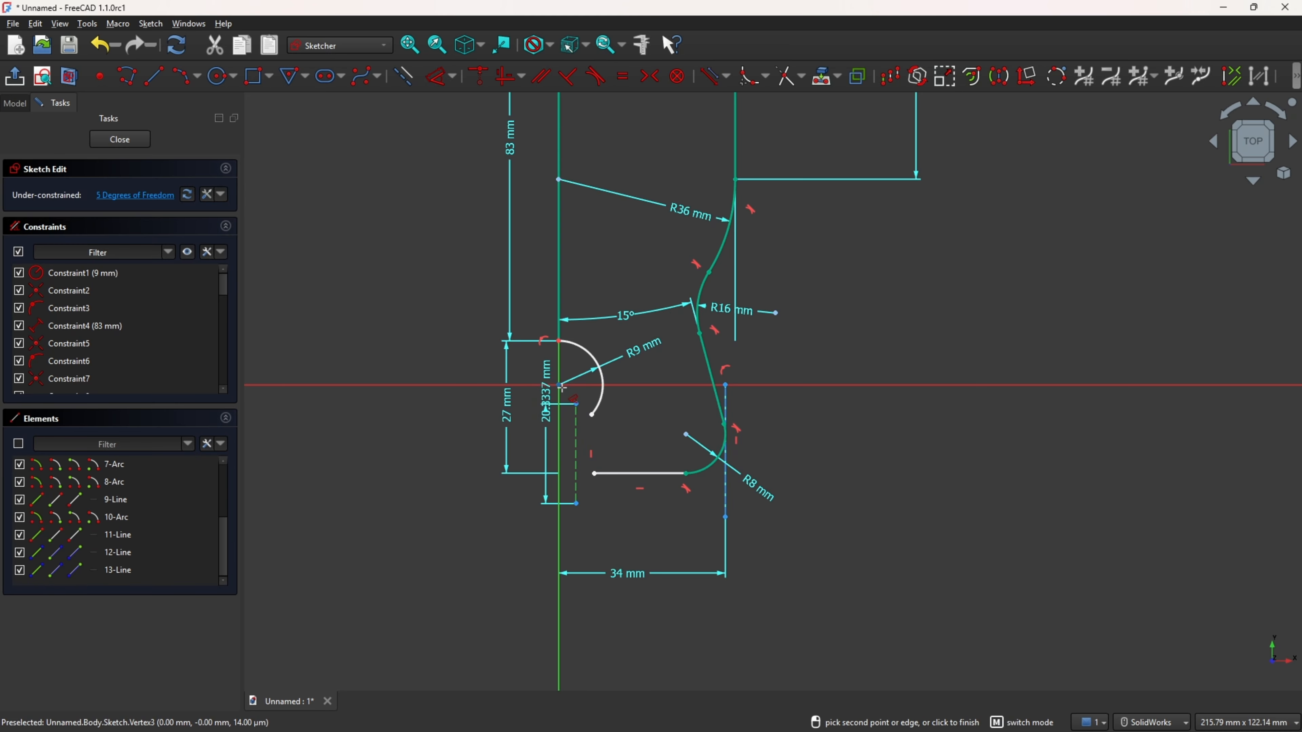
click(559, 517)
click(566, 536)
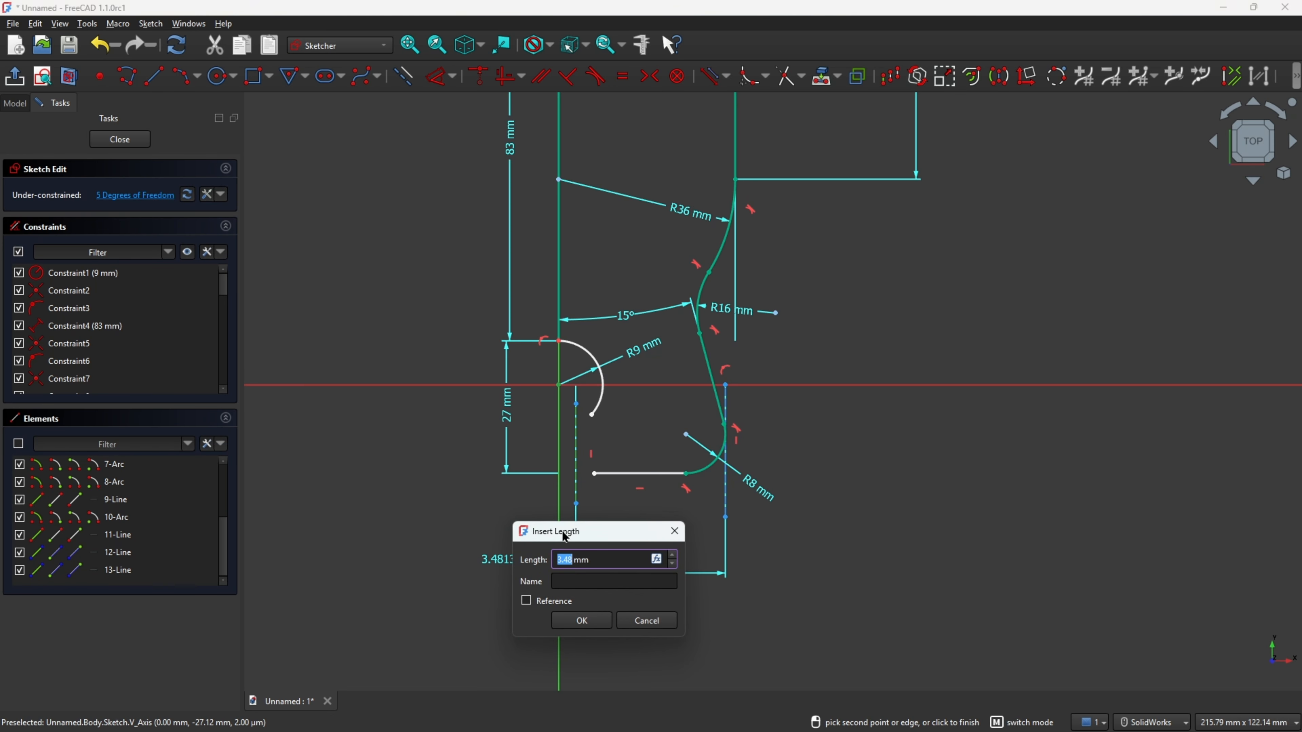
key(Return)
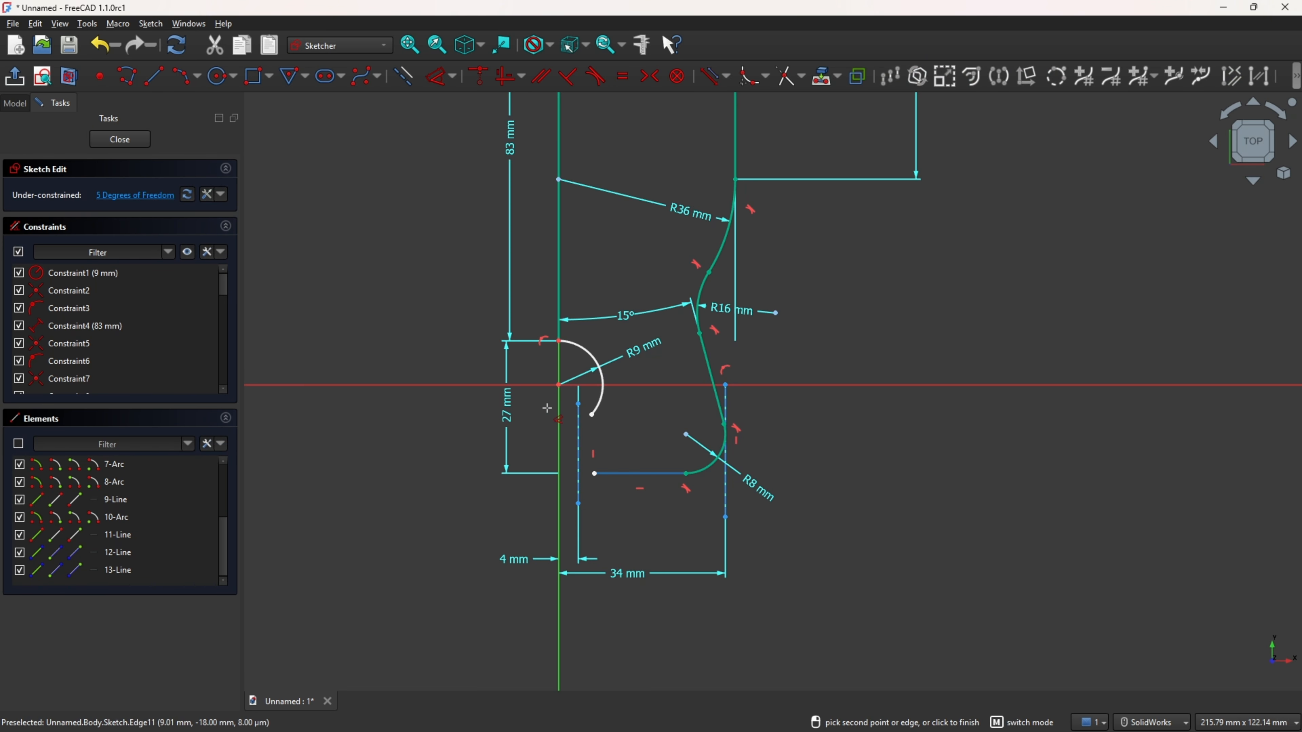
- Shorten the bottom horizontal line and the R9 arc by moving their free ends, leaving room for a connecting arc
scroll(617, 459, up, 1)
scroll(617, 459, up, 1)
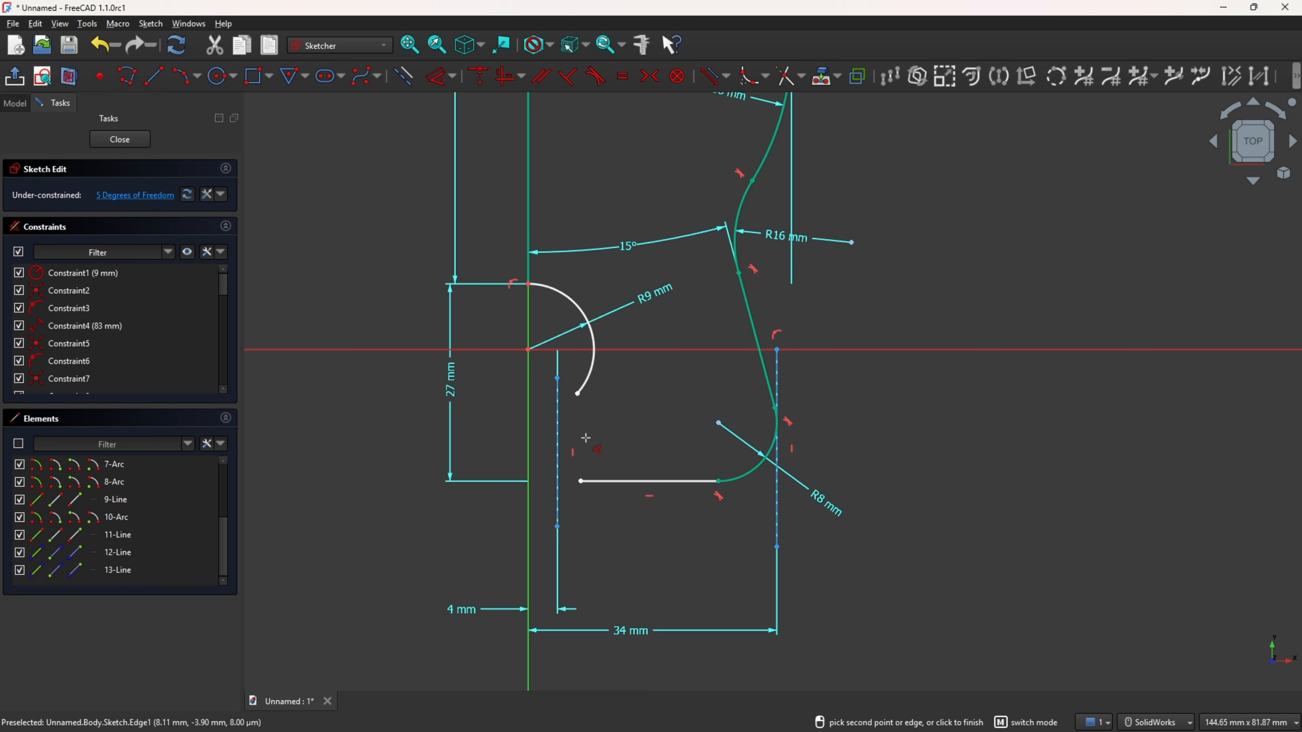
key(Escape)
drag(581, 481, 623, 481)
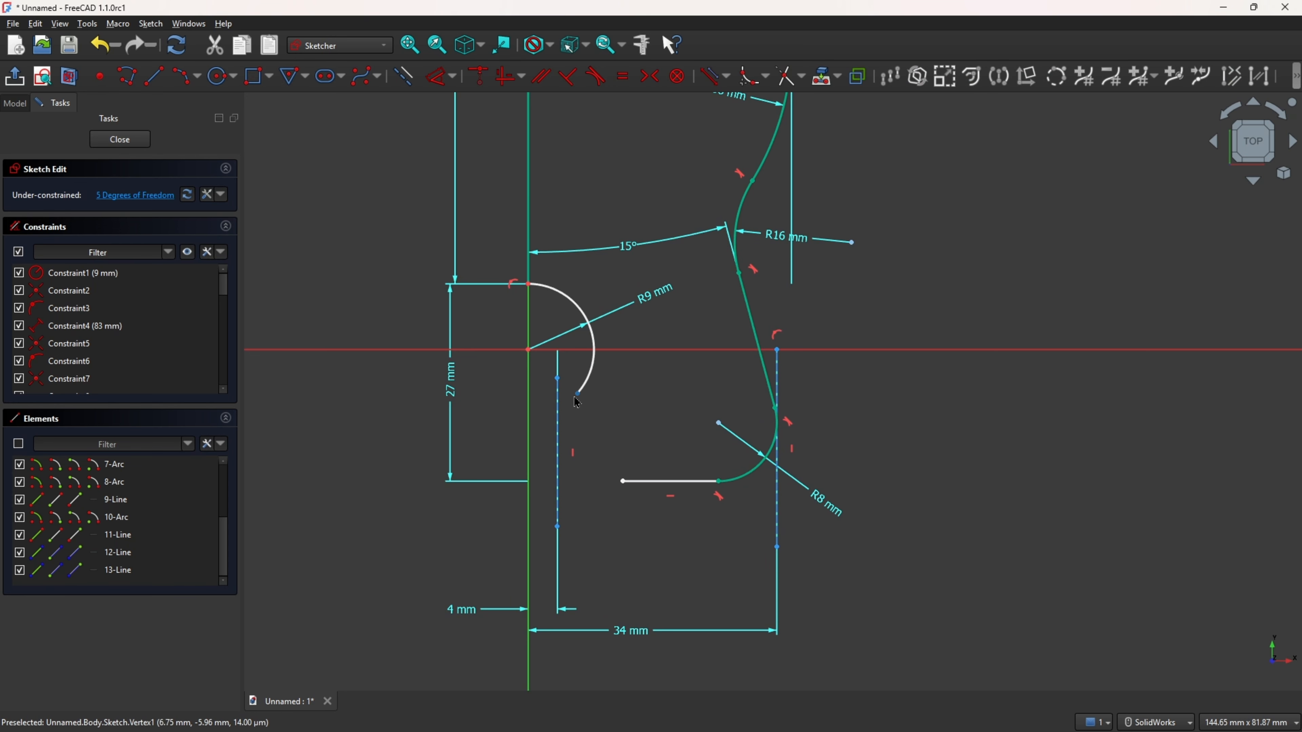
drag(578, 394, 588, 378)
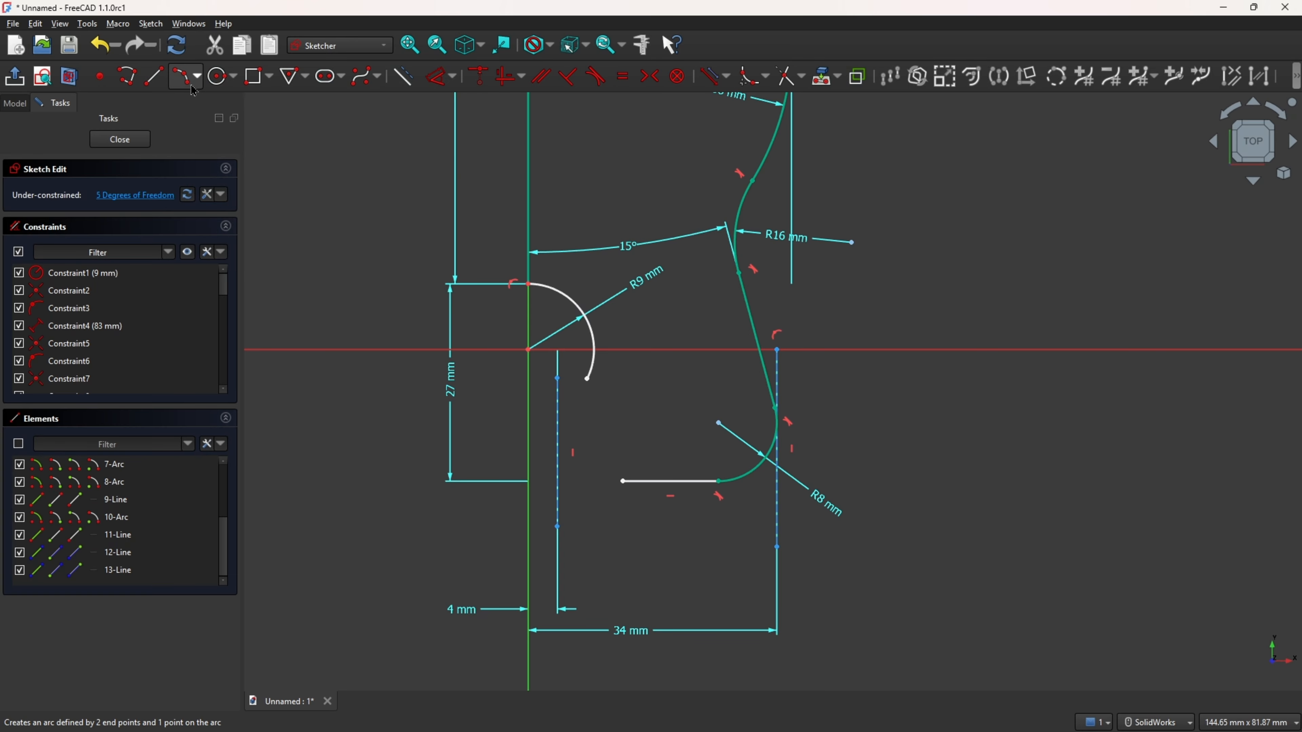
- Sketch a three-point arc connecting the R9 arc's free end to the bottom horizontal line's free end
click(200, 78)
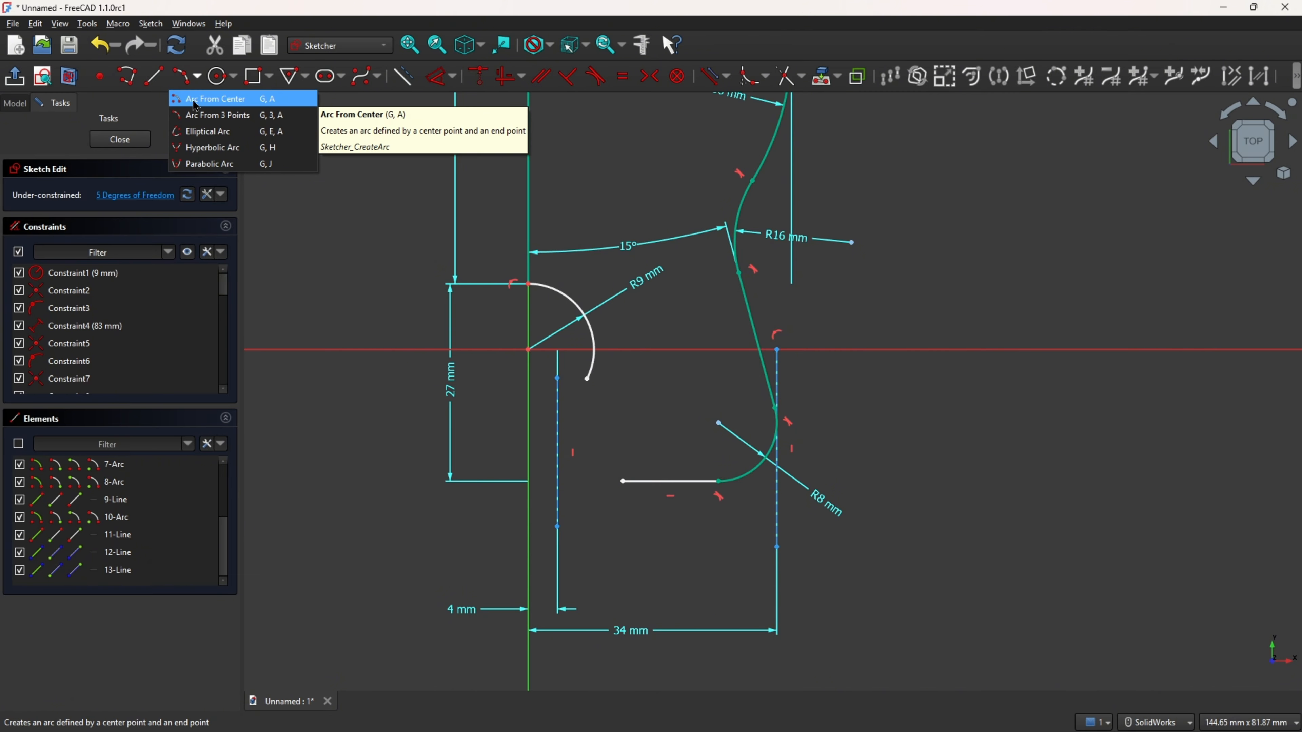
click(216, 121)
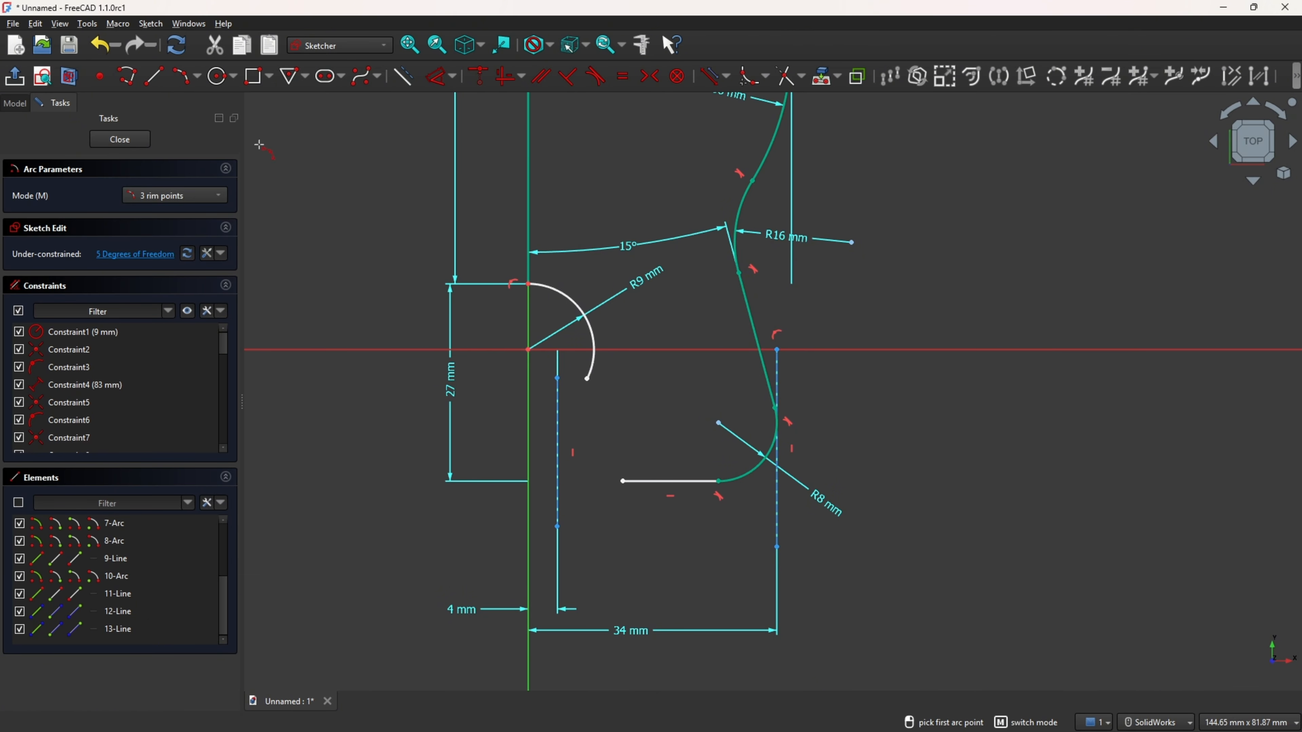
click(588, 378)
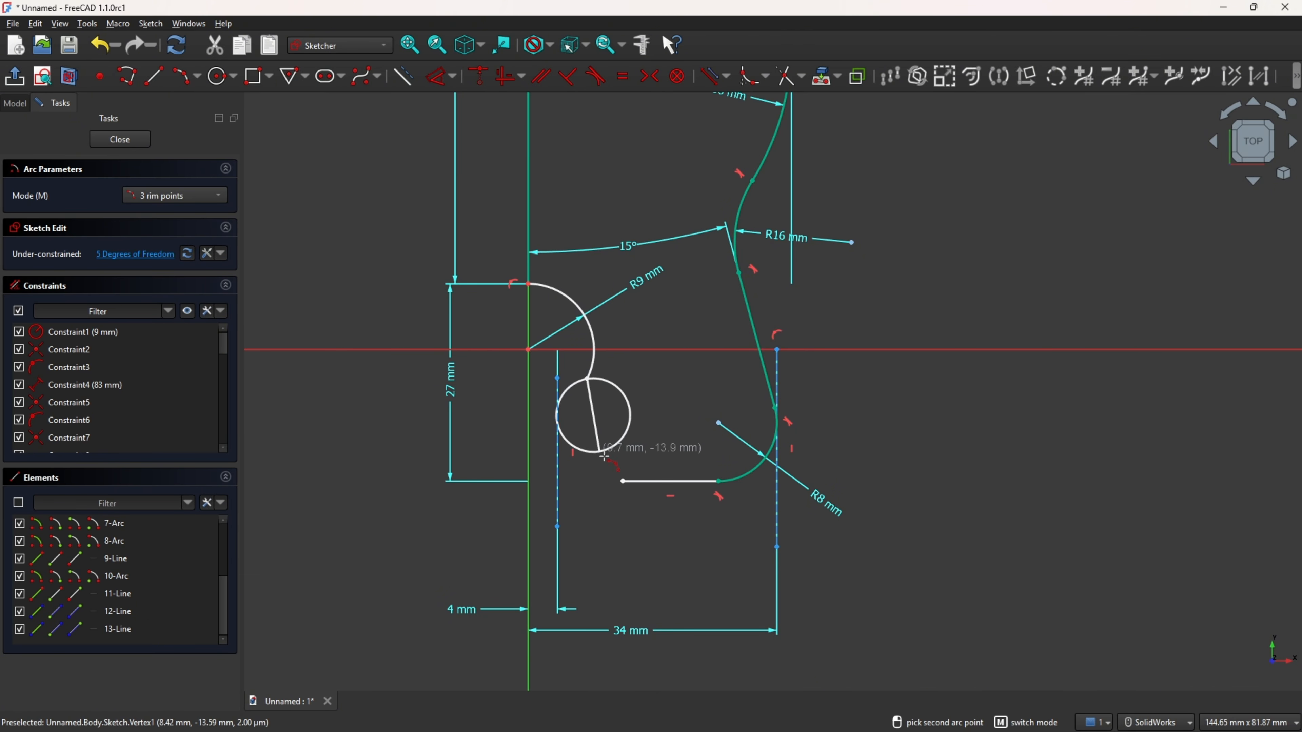
click(622, 481)
click(609, 466)
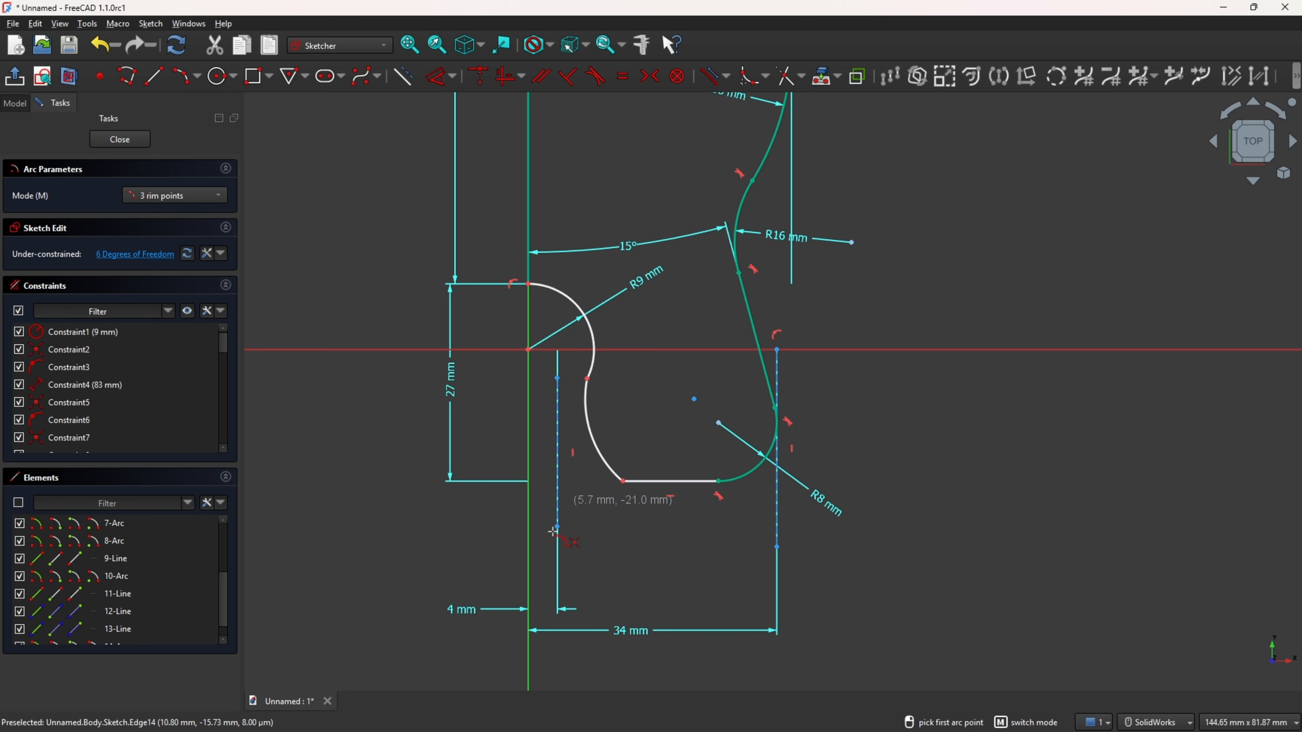
key(Escape)
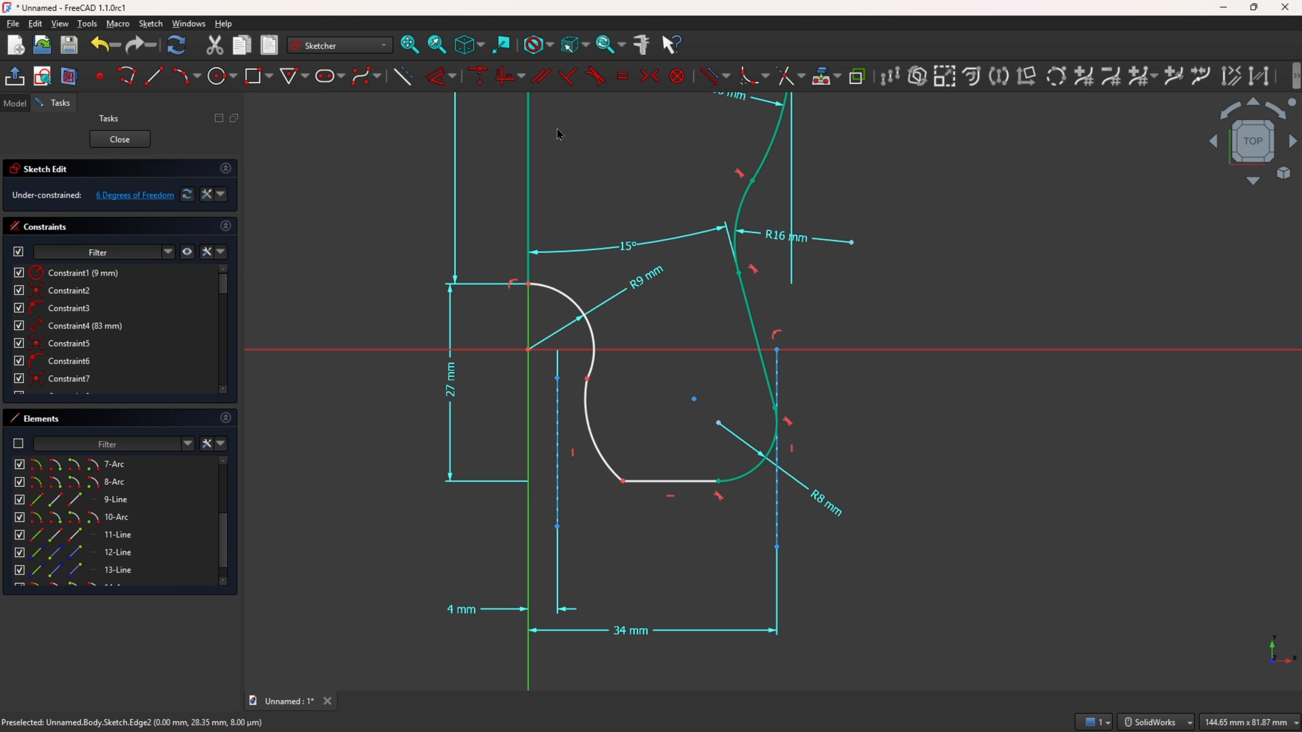
- Make the connecting arc tangent to both the bottom horizontal line and the R9 arc
click(595, 77)
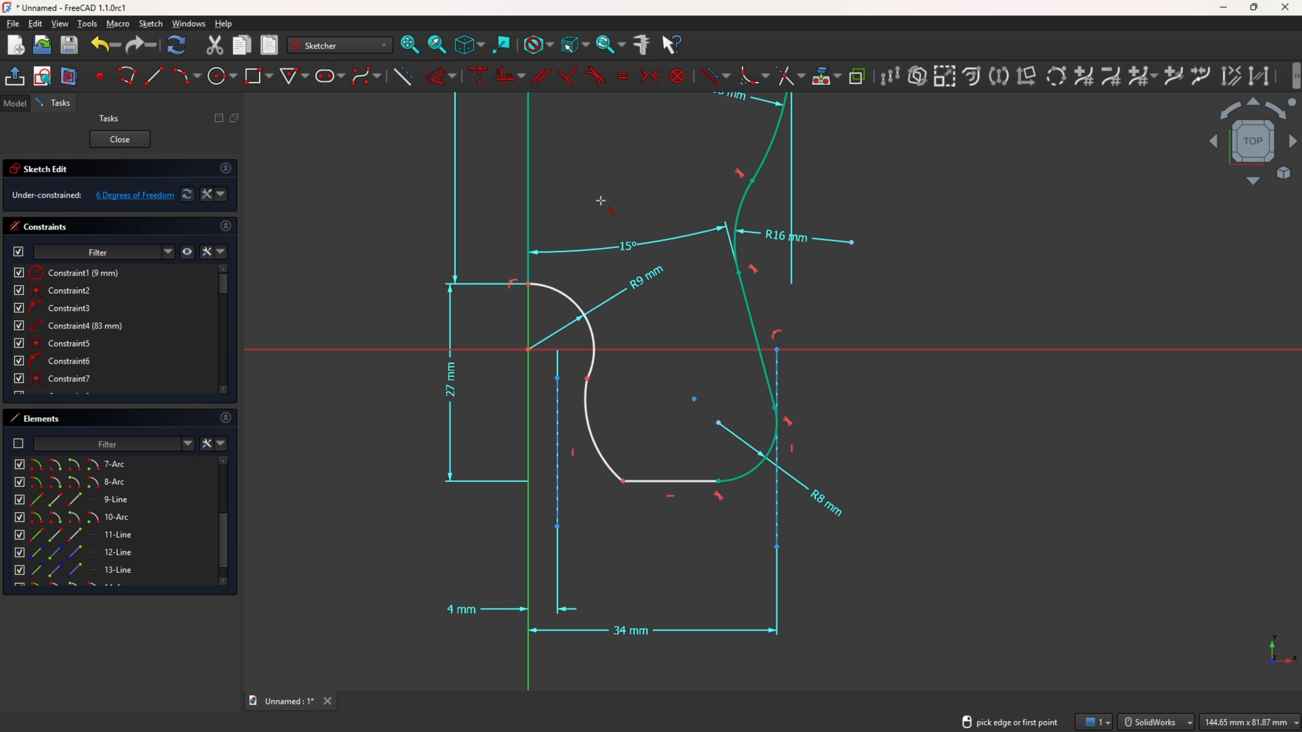
click(605, 466)
click(638, 483)
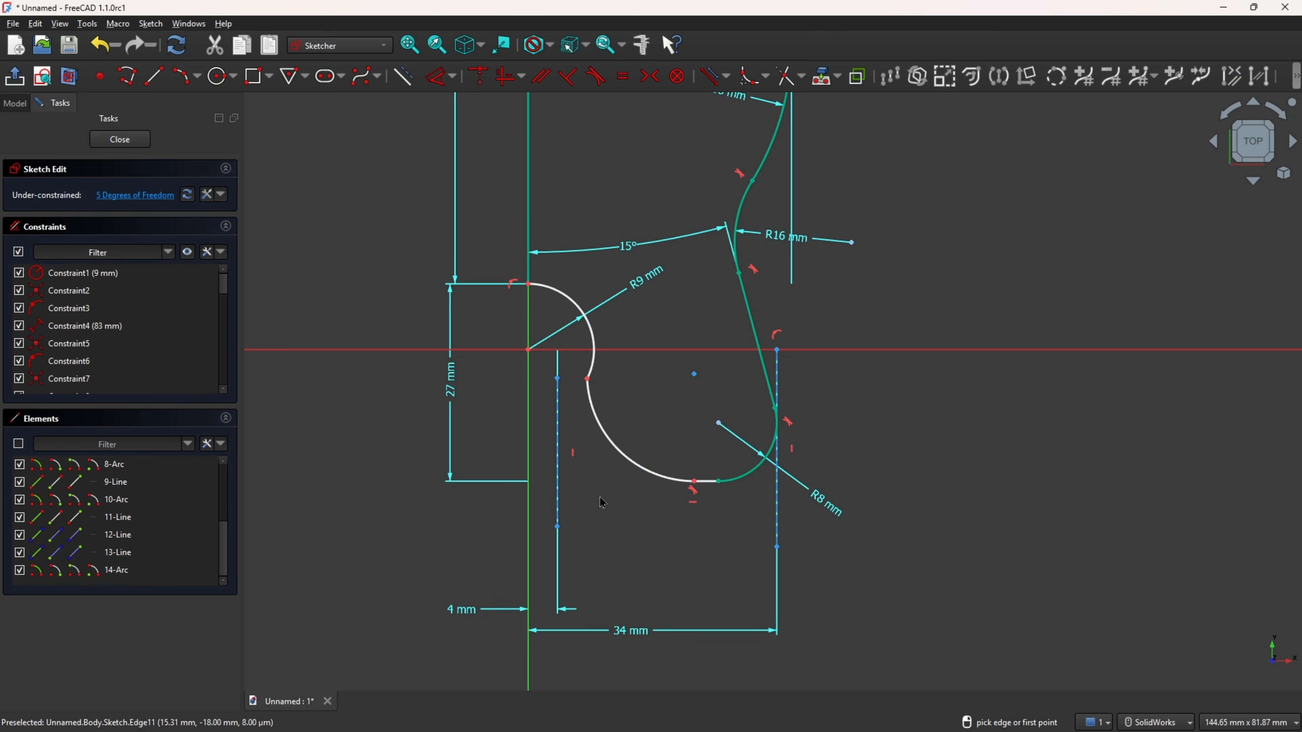
click(588, 412)
click(592, 351)
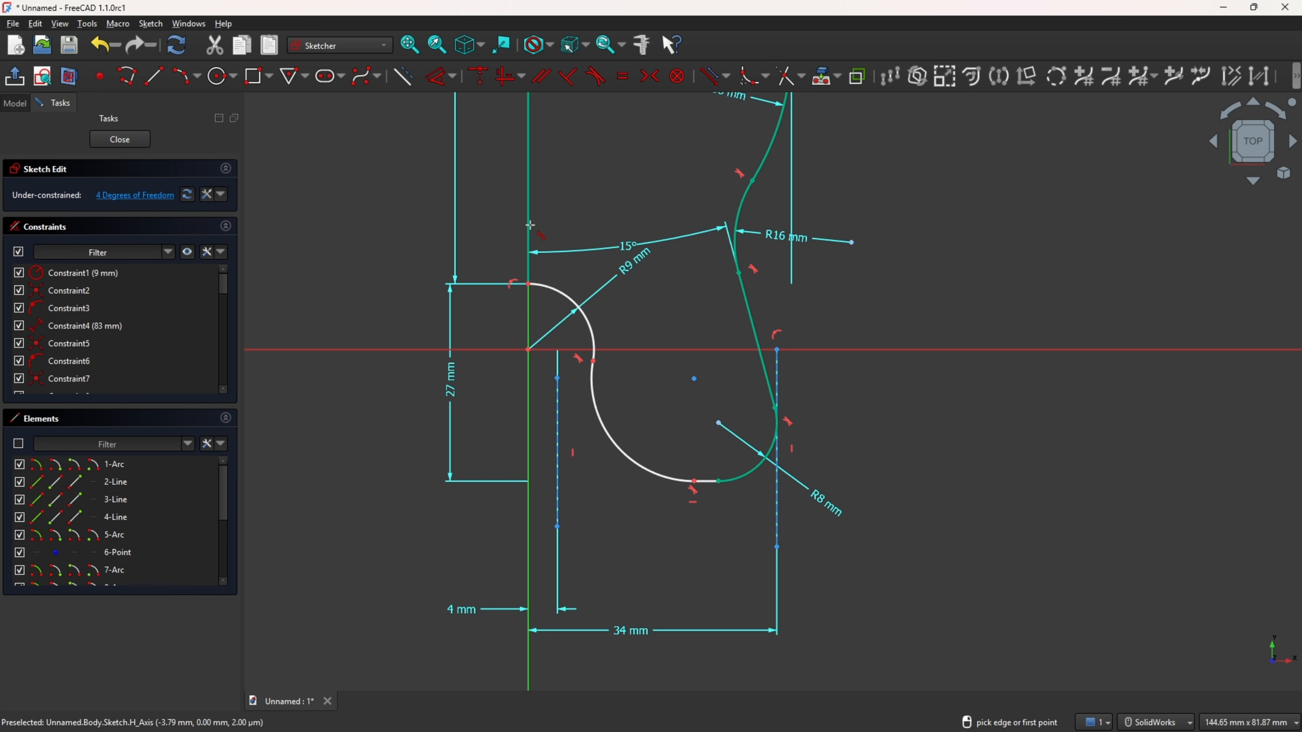
- Make the connecting arc tangent to the vertical construction line at 4 mm from the origin, and finish the sketch
click(585, 437)
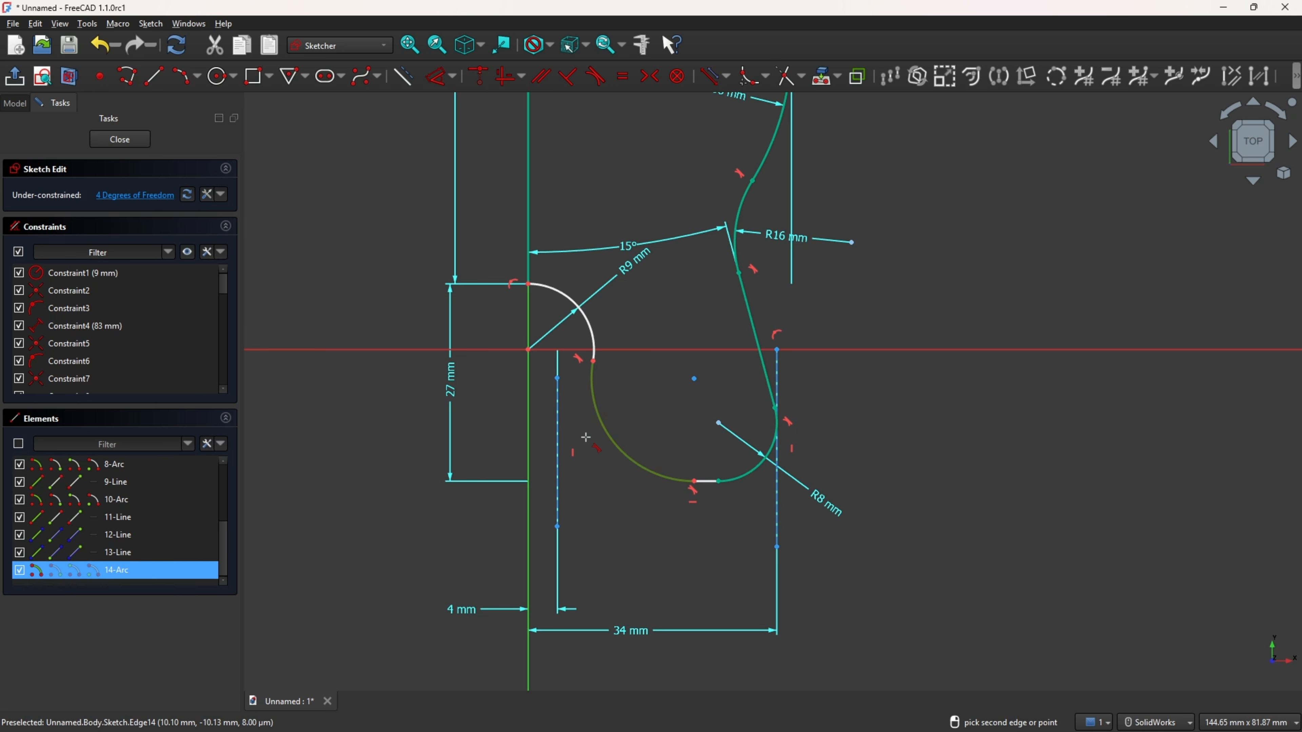
click(557, 434)
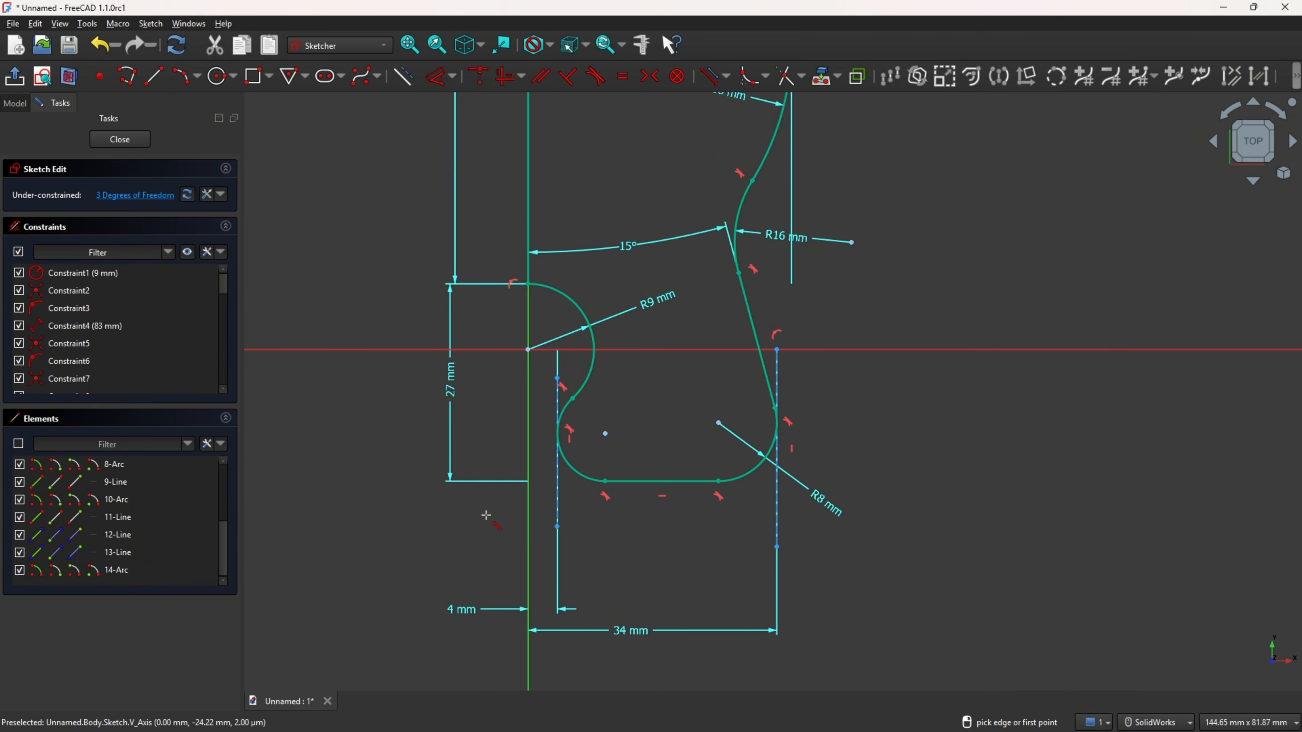
scroll(483, 520, up, 1)
scroll(483, 520, down, 5)
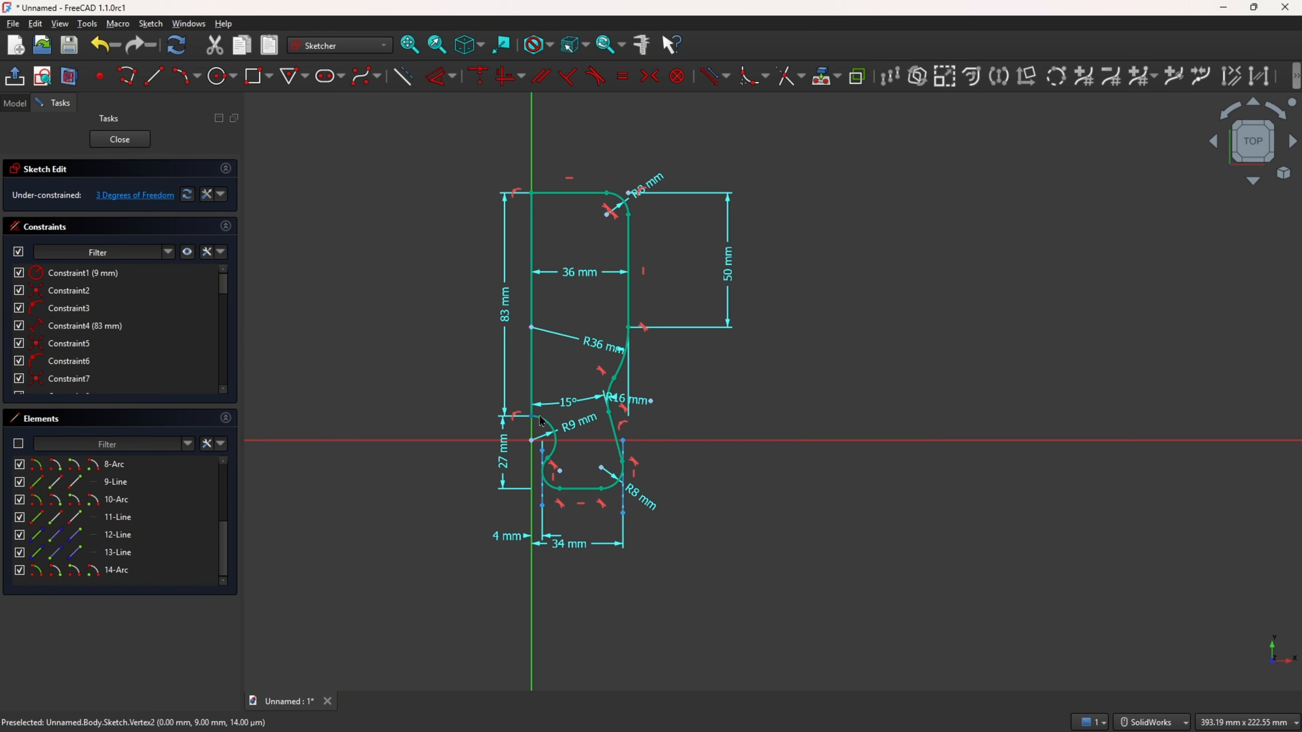
scroll(519, 417, up, 2)
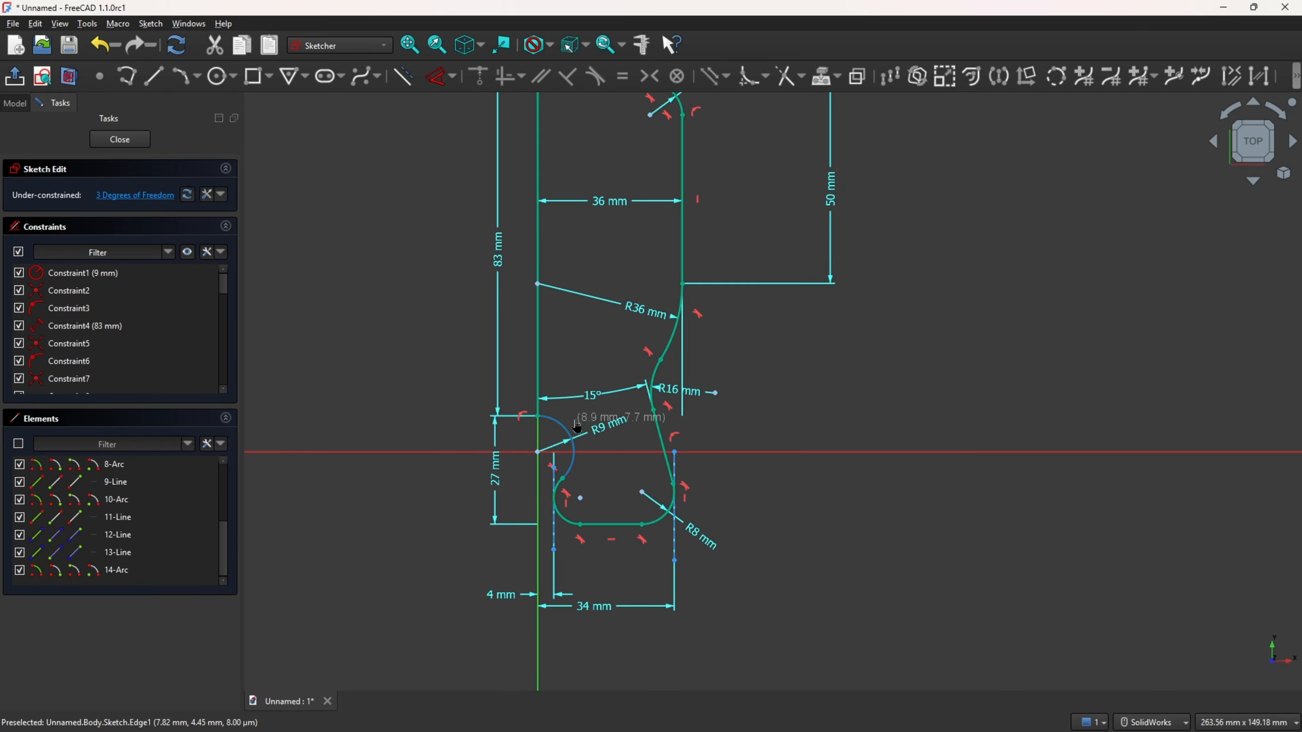
scroll(702, 472, down, 2)
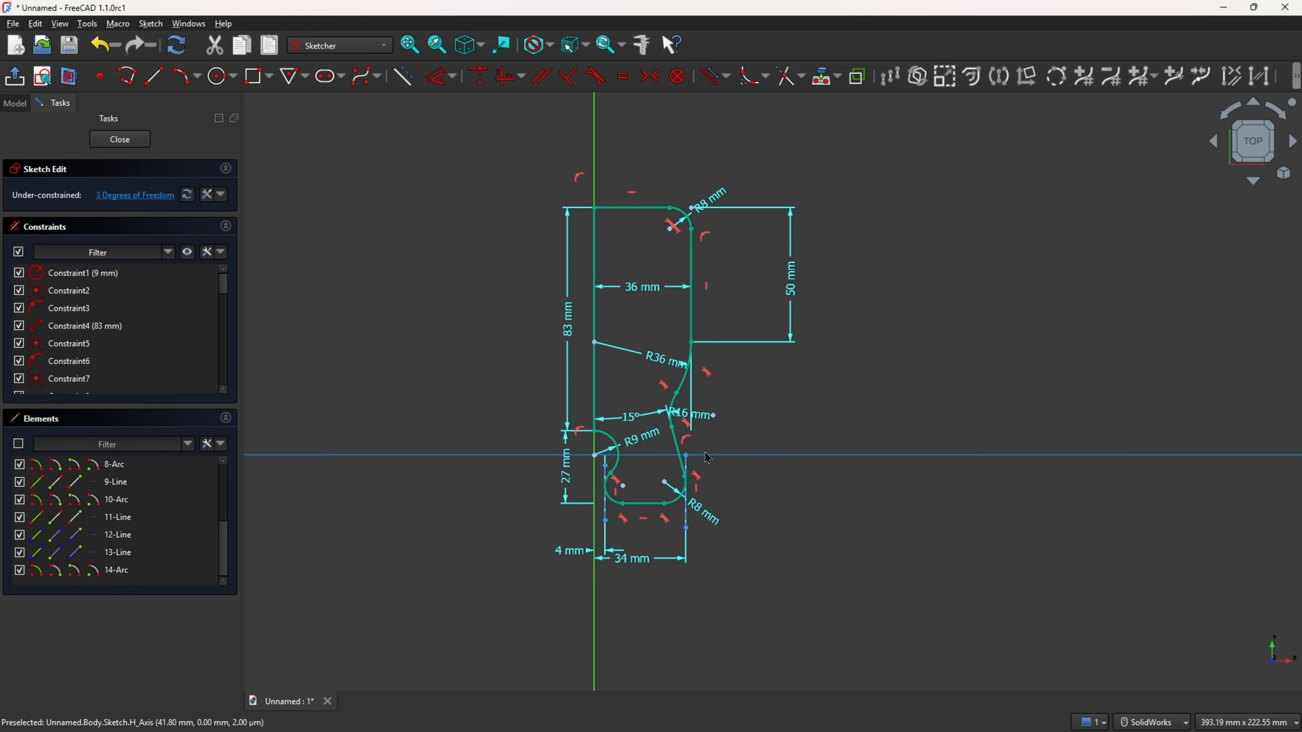
scroll(450, 506, up, 4)
scroll(517, 316, down, 2)
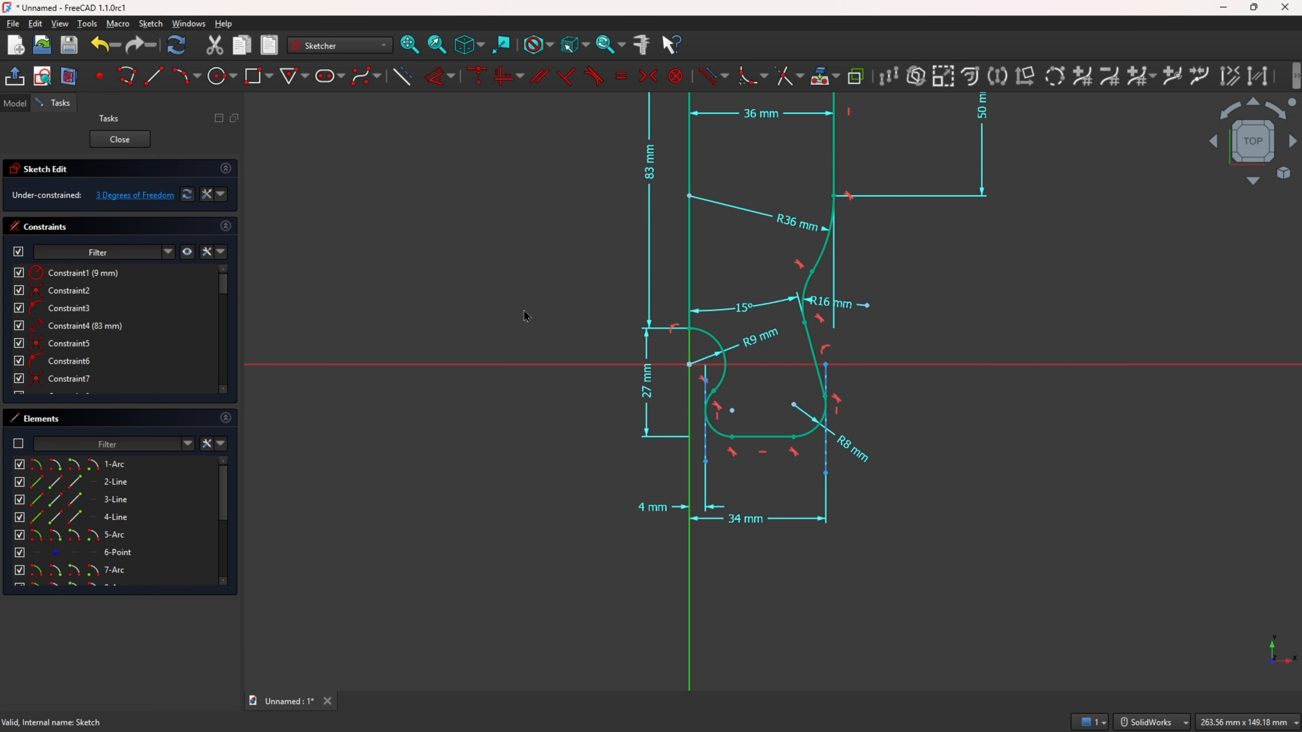
mouse_move(577, 264)
ctrl+middle_down()
mouse_move(511, 352)
mouse_move(445, 381)
ctrl+middle_up()
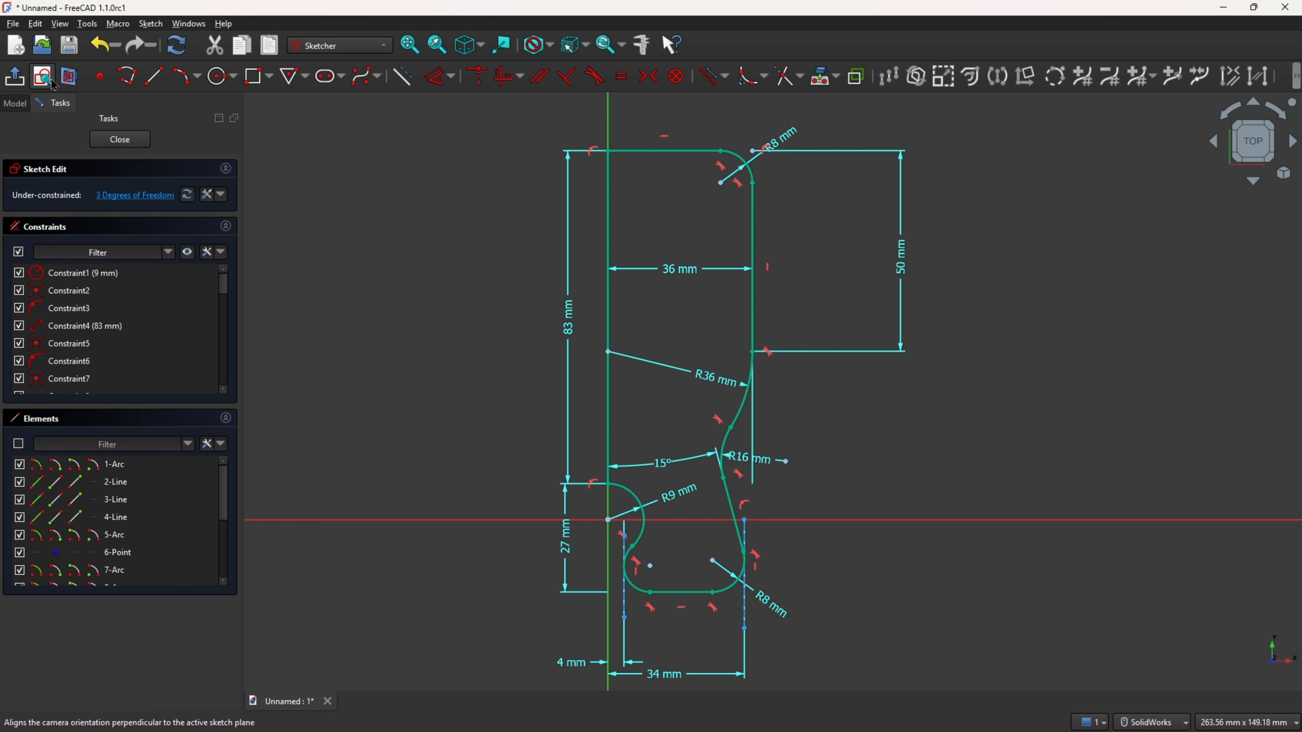
click(14, 78)
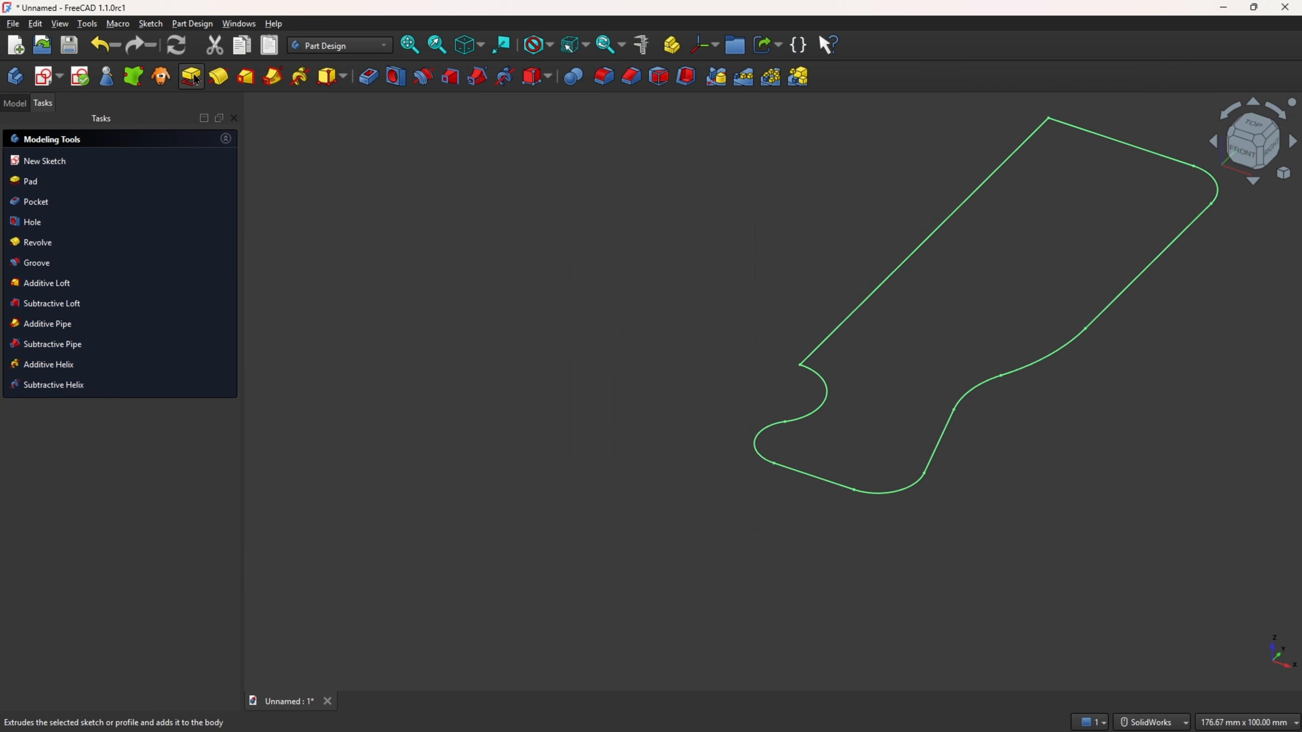
- Pad the half-profile sketch one-sided by 15 mm, checking the part height on the reference drawing
click(196, 79)
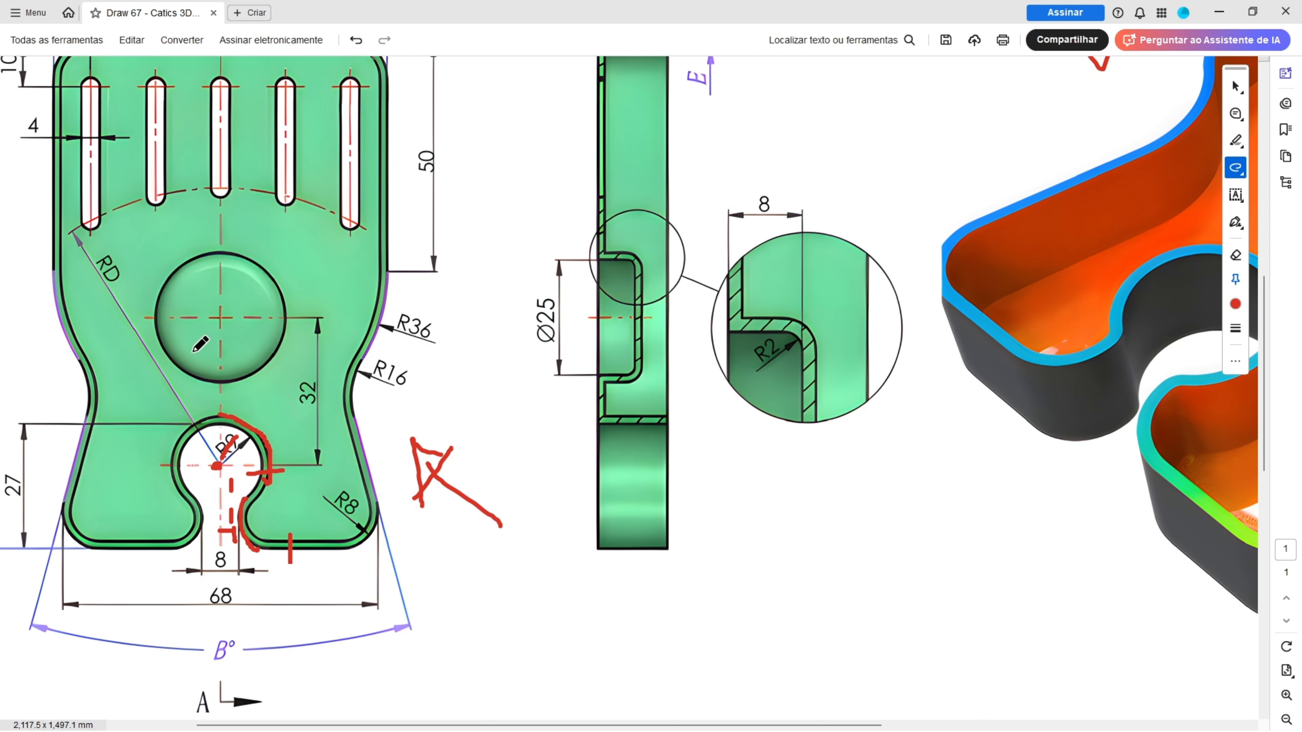
ctrl+scroll(200, 351, down, 4)
ctrl+scroll(218, 349, up, 2)
drag(414, 101, 409, 130)
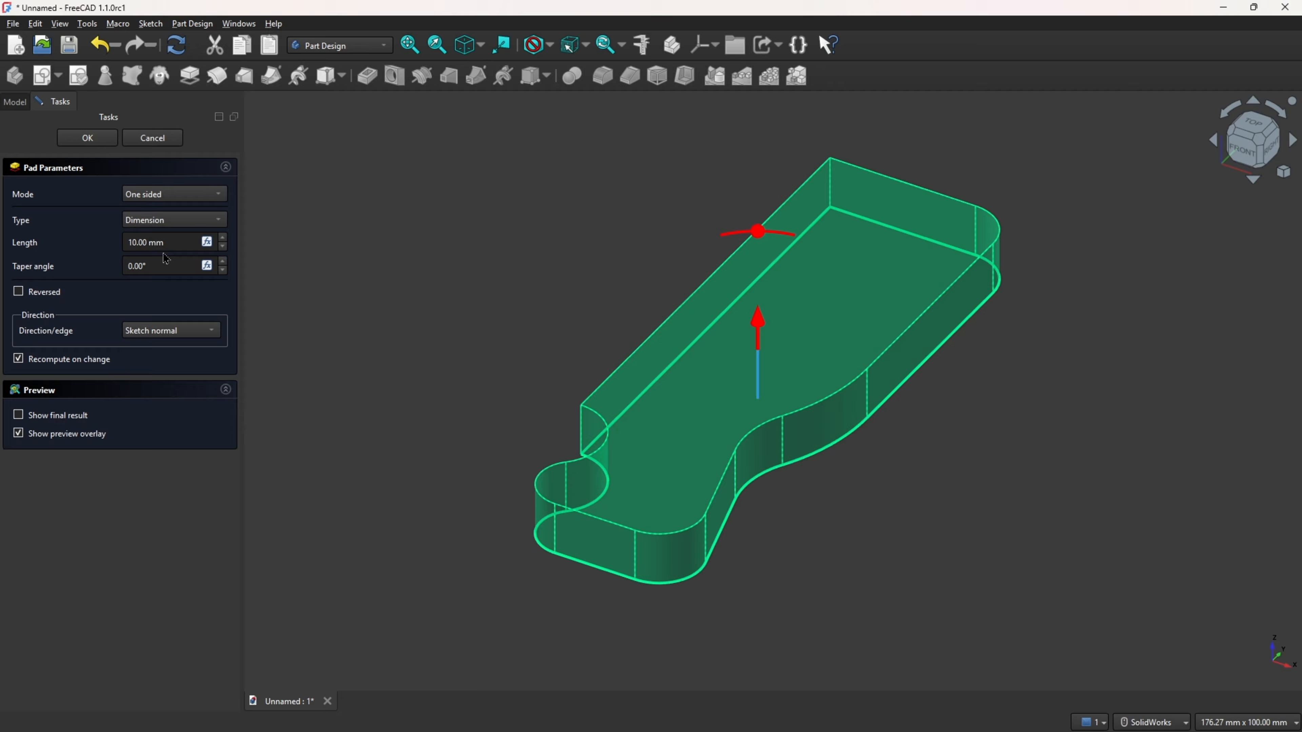
drag(179, 241, 94, 249)
text(15)
key(Return)
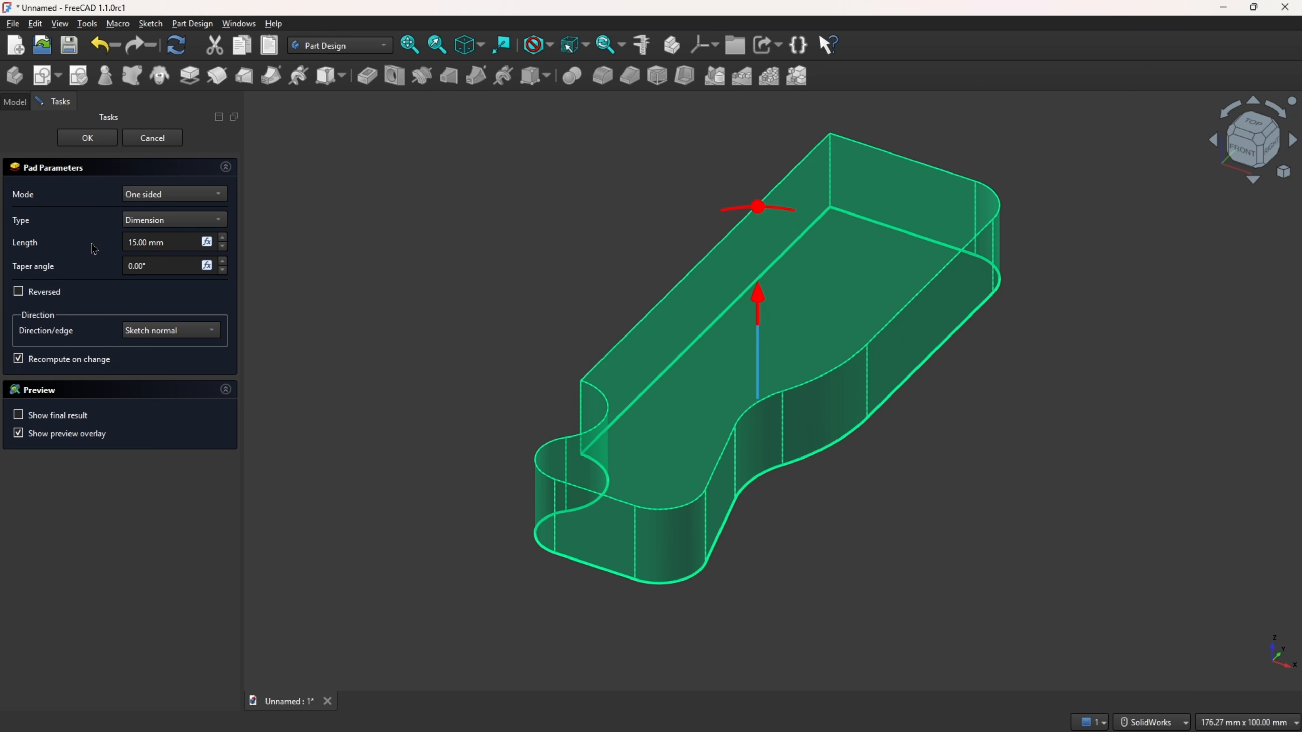
click(103, 146)
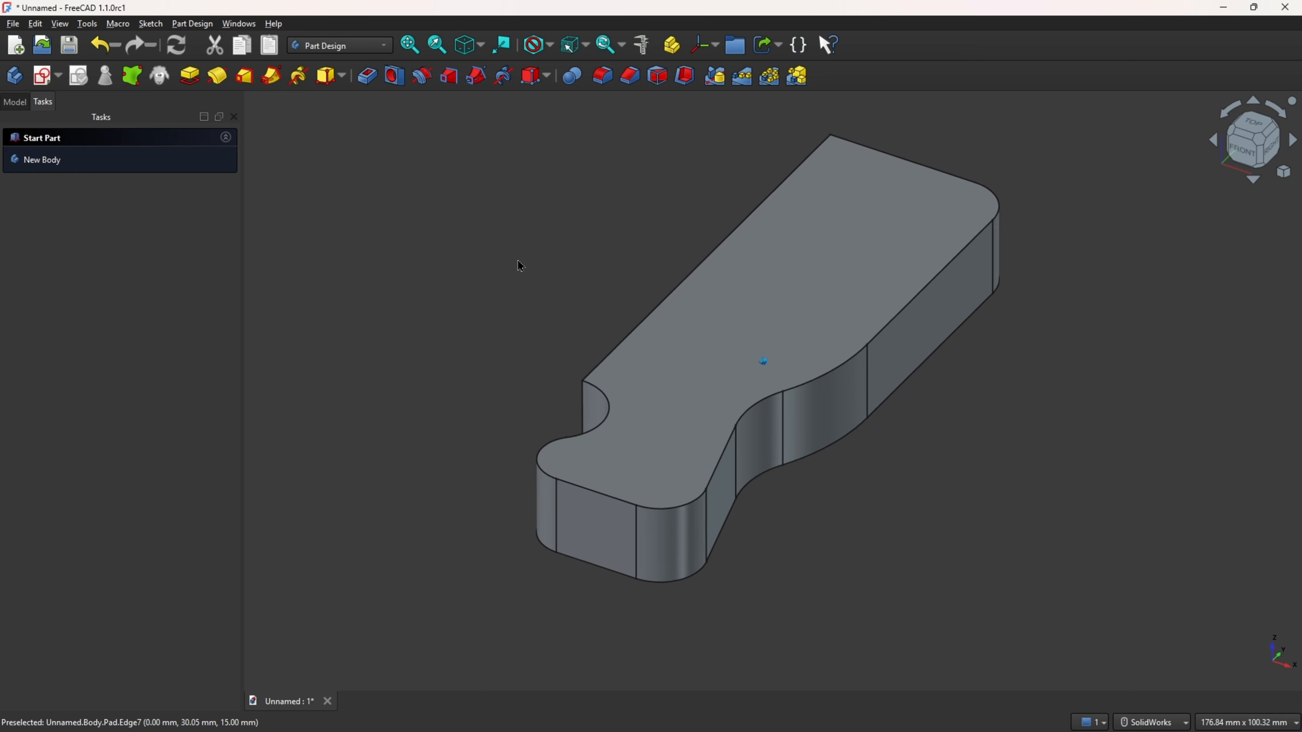
- Mirror the padded half body about the base YZ-plane to complete the part's outline
click(716, 78)
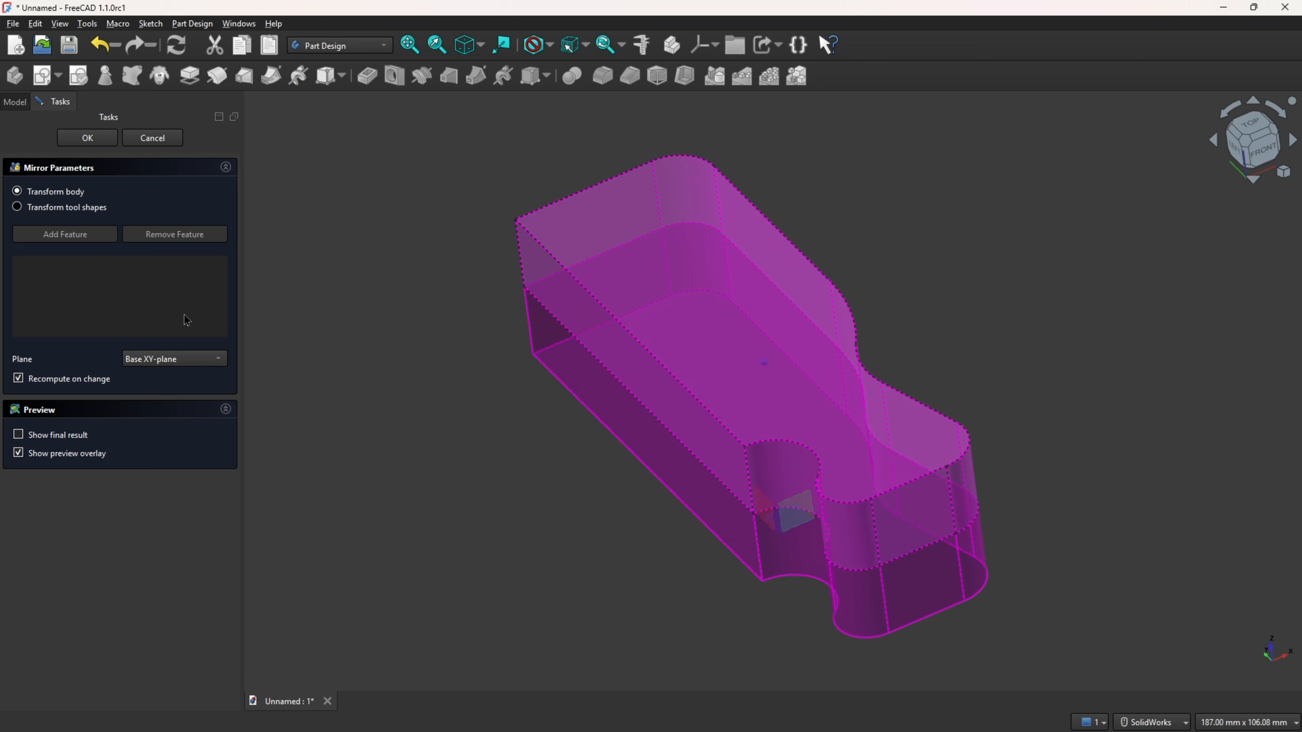
click(220, 359)
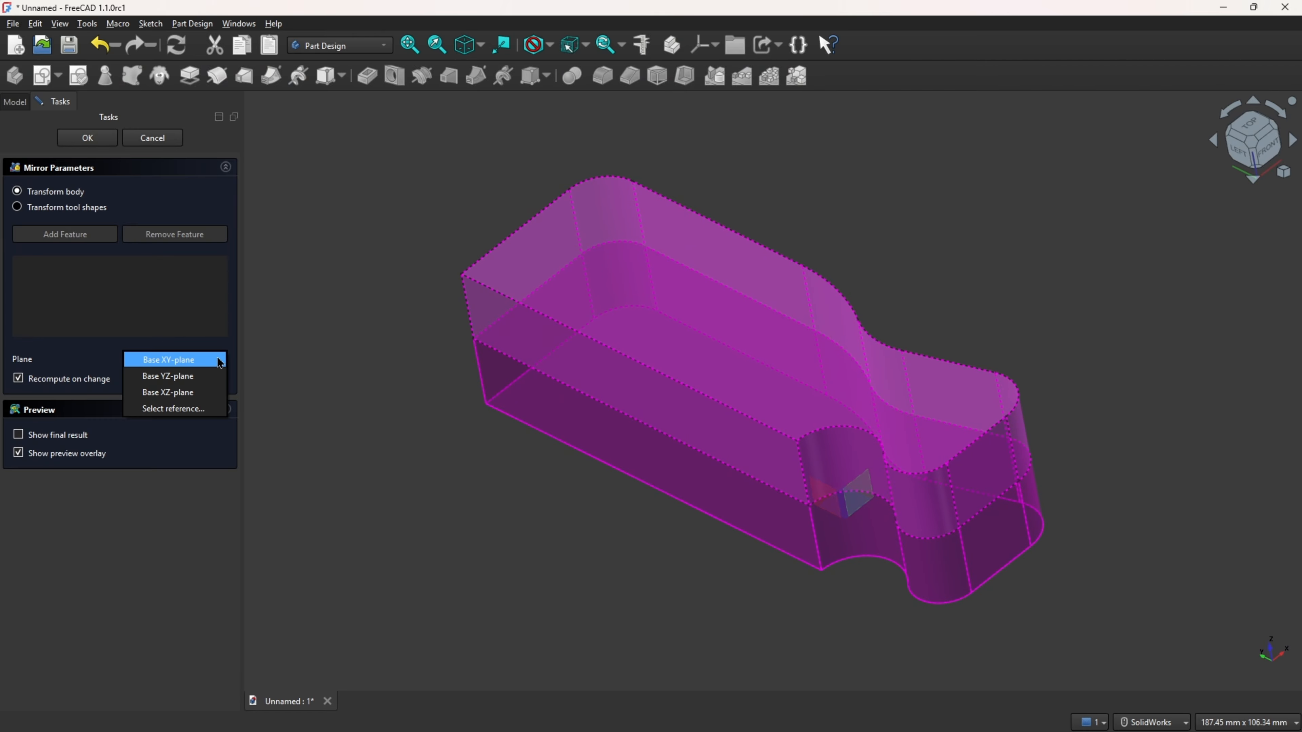
click(200, 376)
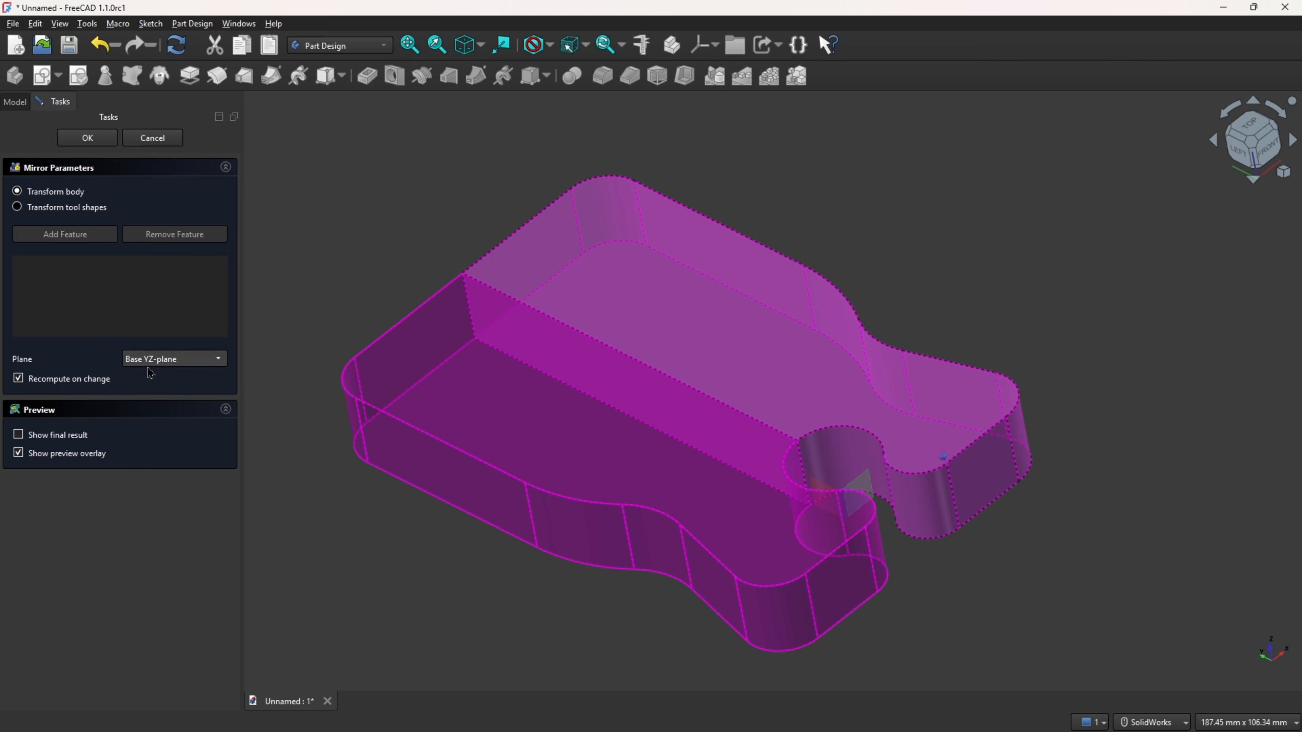
click(95, 144)
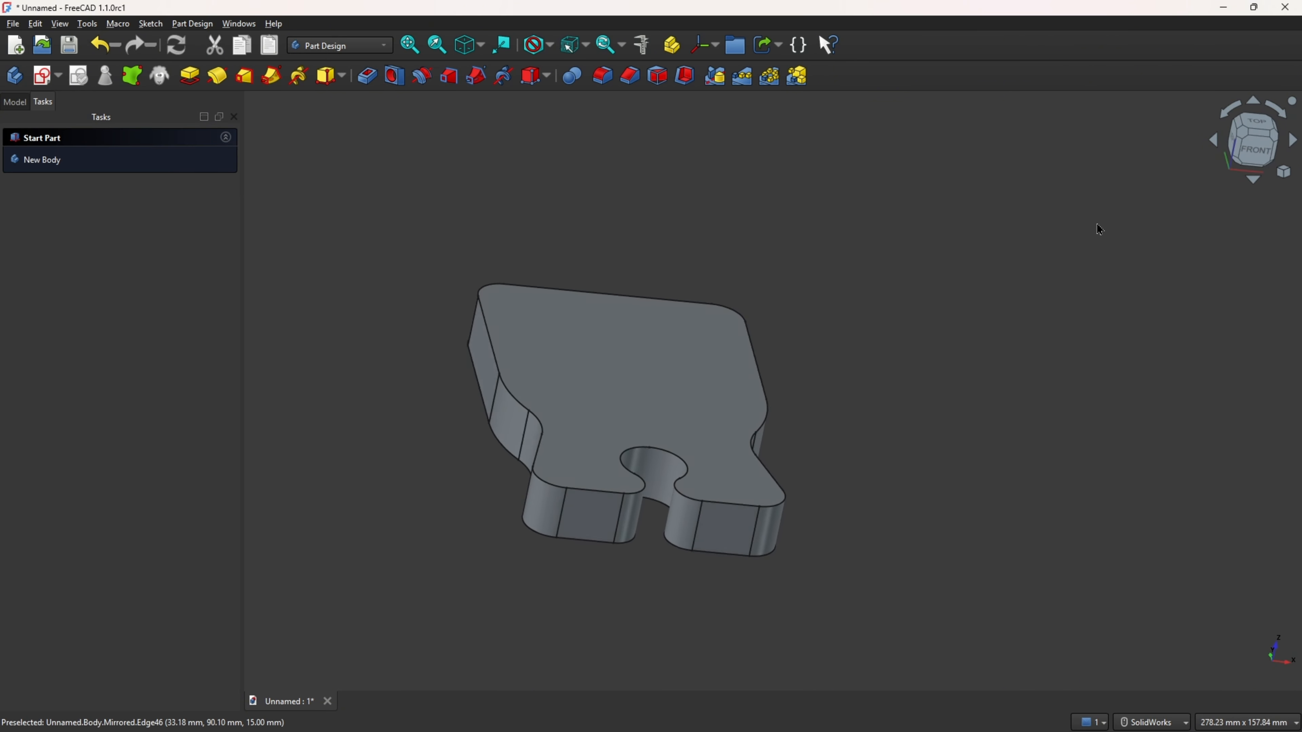
key(0)
- Switch to the PDF reference drawing and mark the circular recess, its Ø25 diameter and its 32 mm distance from the notch centre
key(alt+Tab)
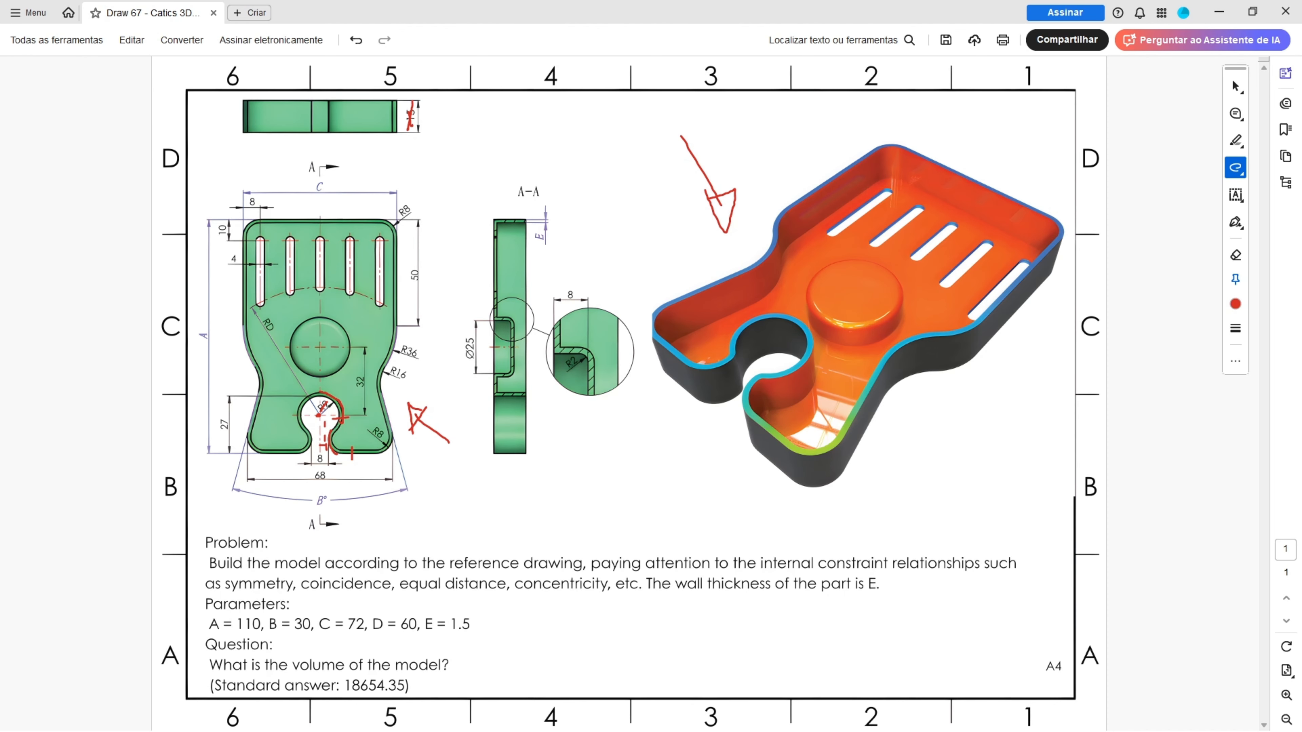
mouse_move(489, 323)
mouse_down()
mouse_move(507, 320)
mouse_move(512, 359)
mouse_move(490, 381)
mouse_up()
ctrl+scroll(276, 352, up, 2)
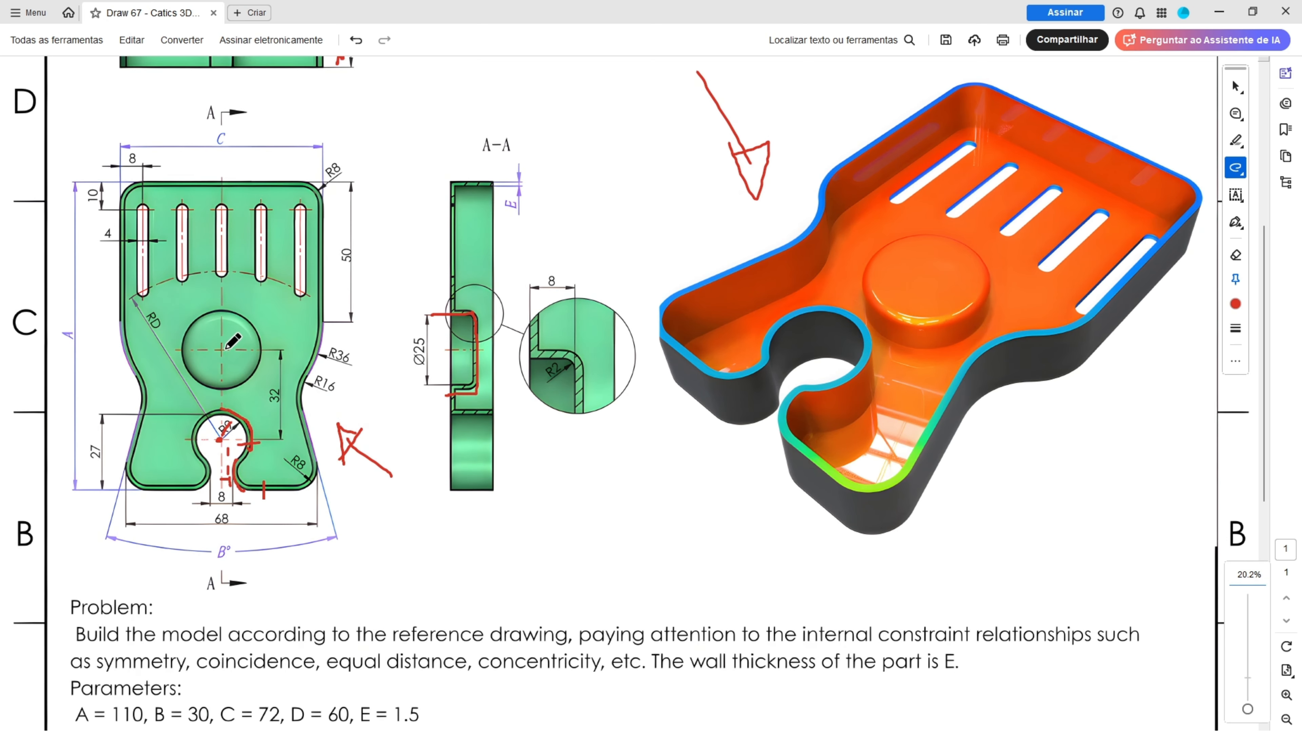
mouse_move(239, 311)
mouse_down()
mouse_move(218, 308)
mouse_move(180, 353)
mouse_move(232, 390)
mouse_move(263, 320)
mouse_move(223, 314)
mouse_up()
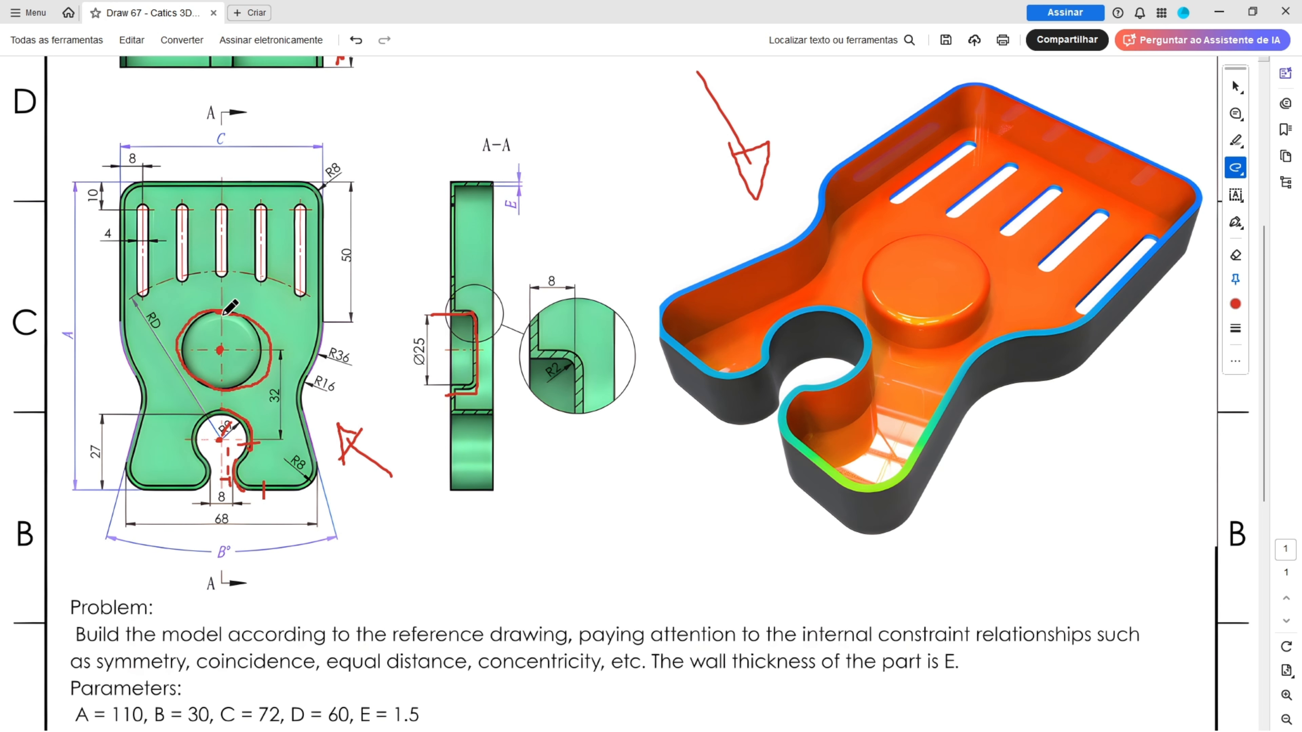
drag(418, 337, 415, 368)
drag(274, 382, 277, 407)
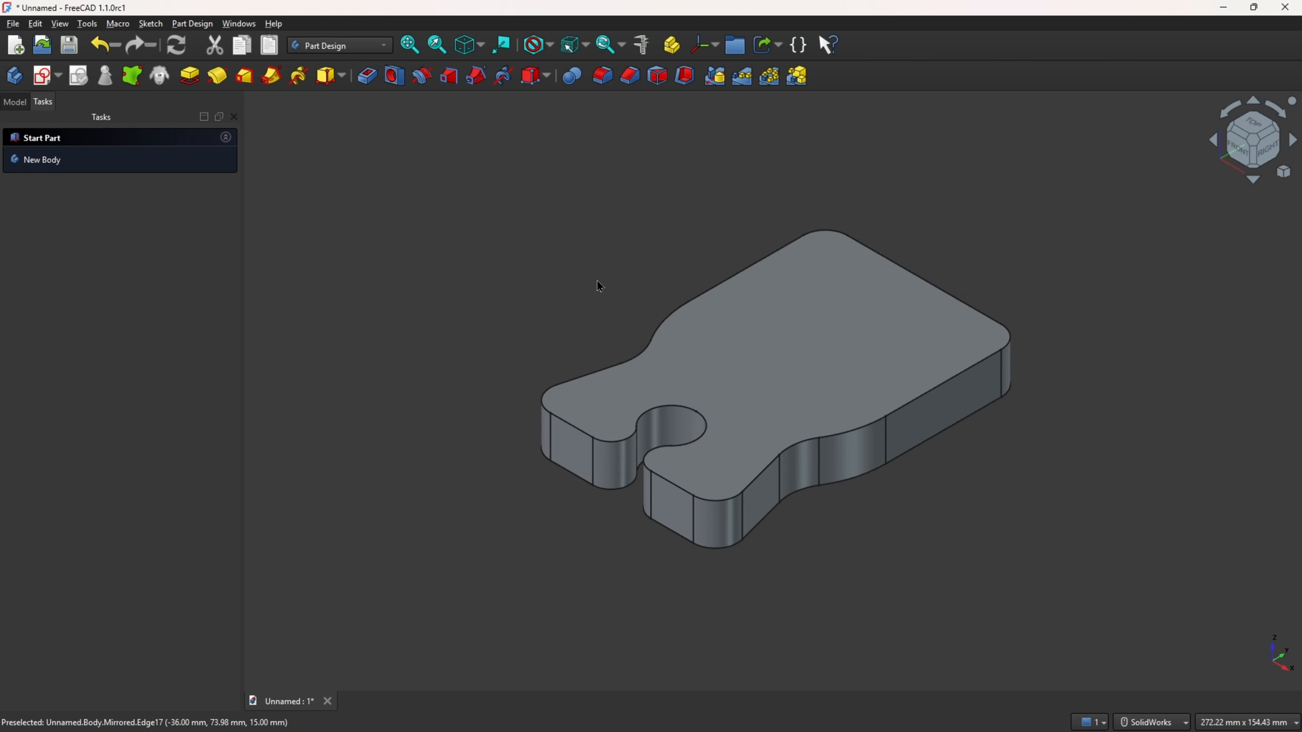
- Create a sketch on the body's bottom face in FreeCAD and project the notch's R9 arc as external geometry
mouse_move(776, 381)
middle_down()
mouse_move(808, 337)
mouse_move(886, 369)
mouse_move(889, 386)
mouse_move(776, 385)
middle_up()
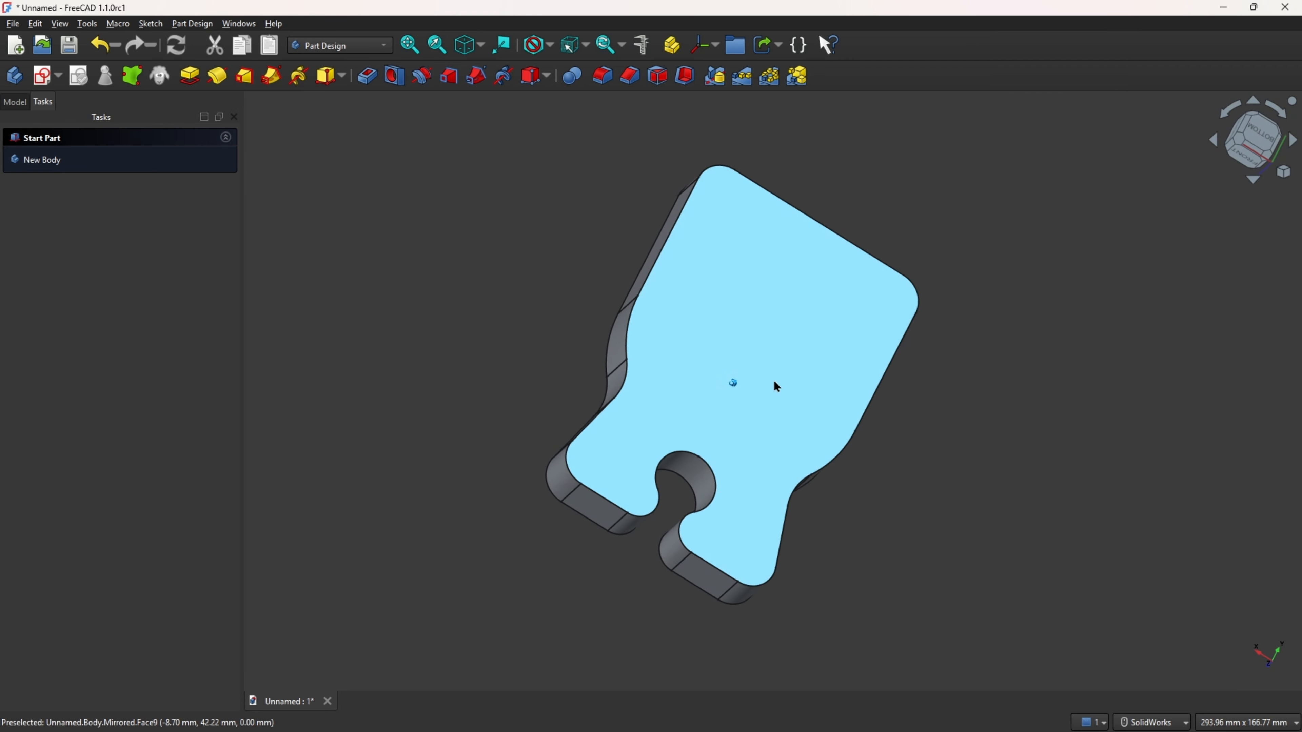
click(774, 380)
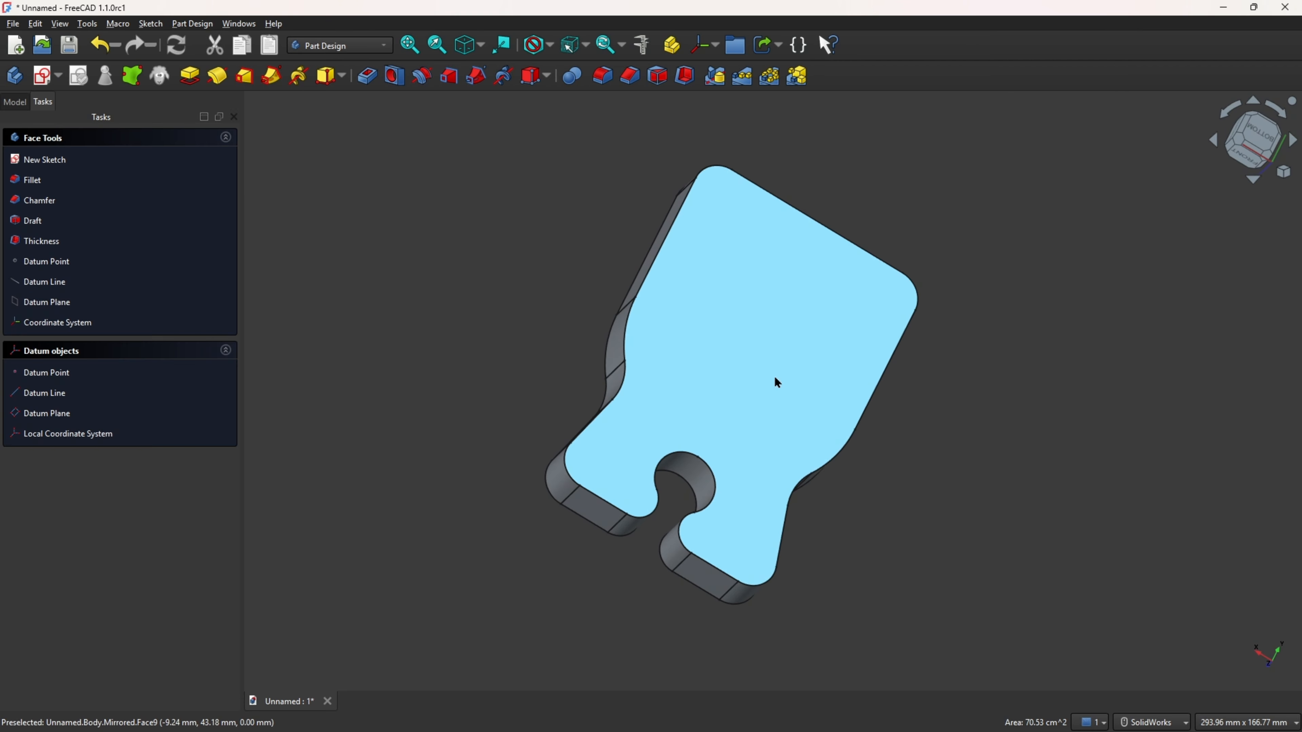
click(41, 81)
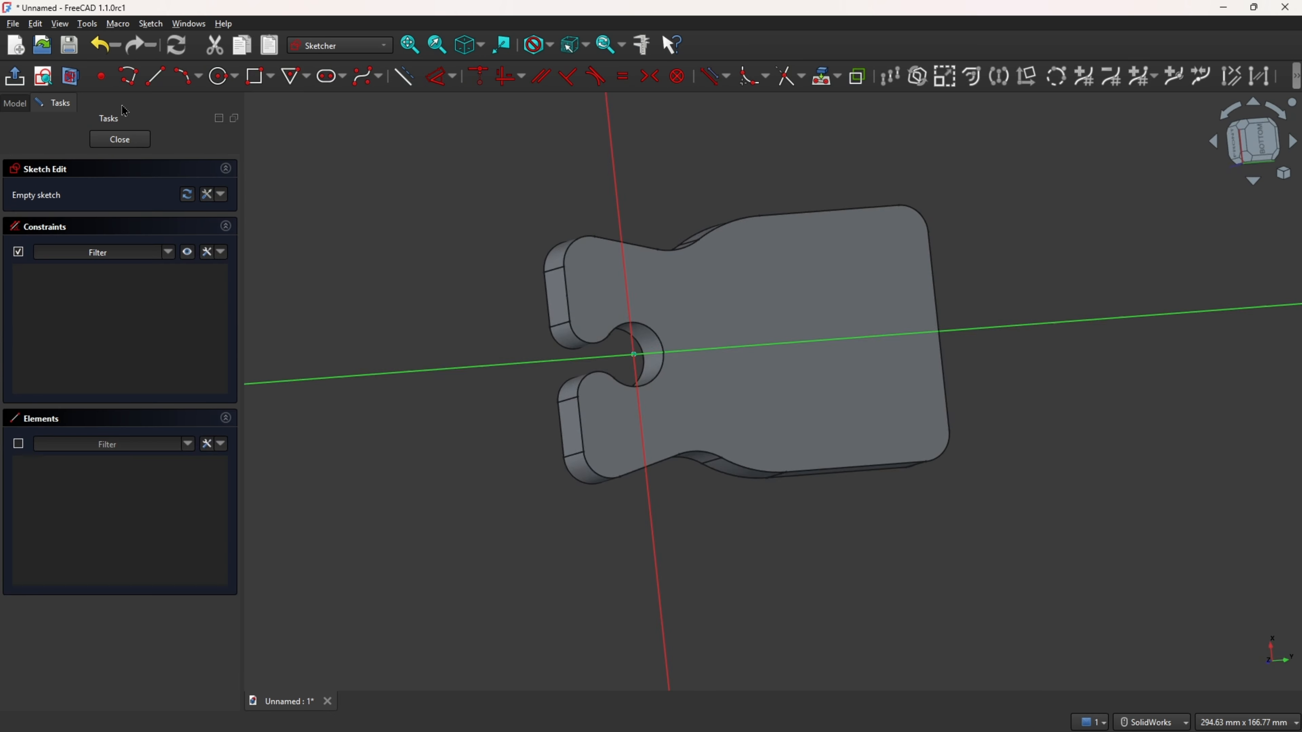
click(837, 80)
click(856, 98)
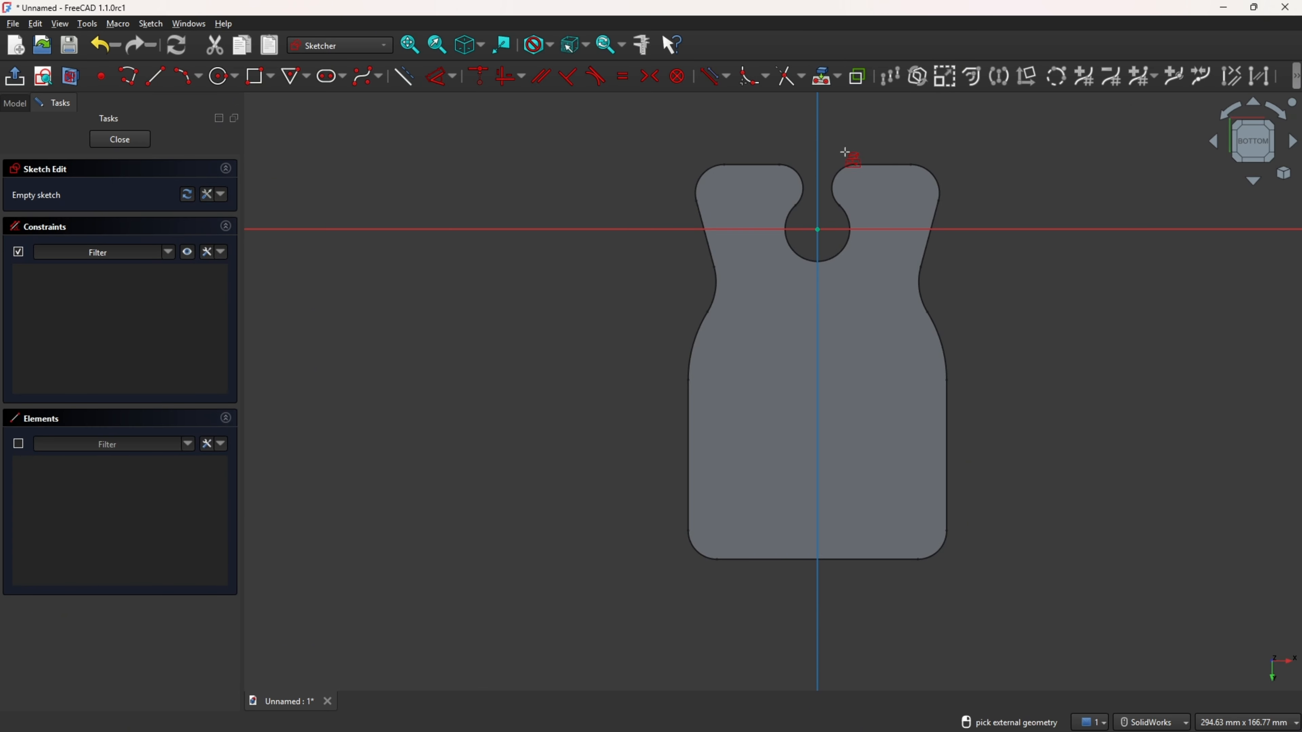
click(843, 245)
scroll(994, 275, up, 3)
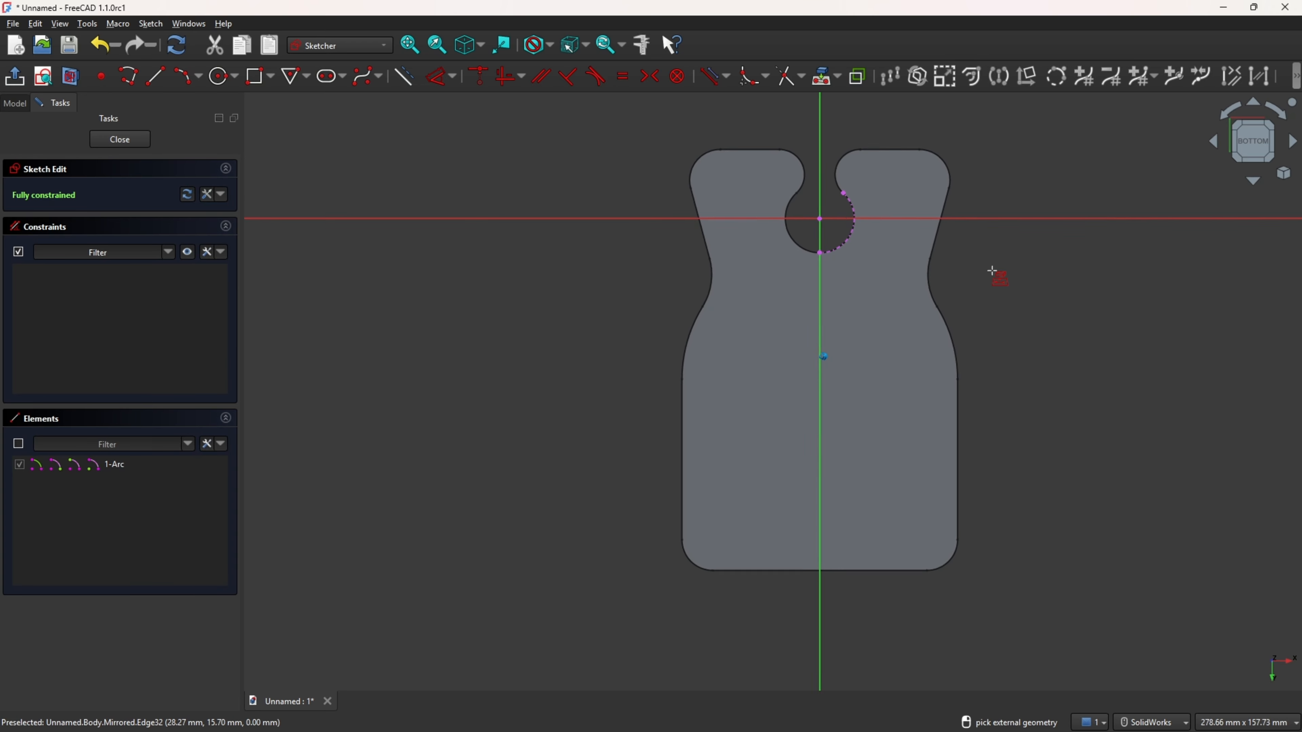
ctrl+middle_drag(993, 268, 957, 267)
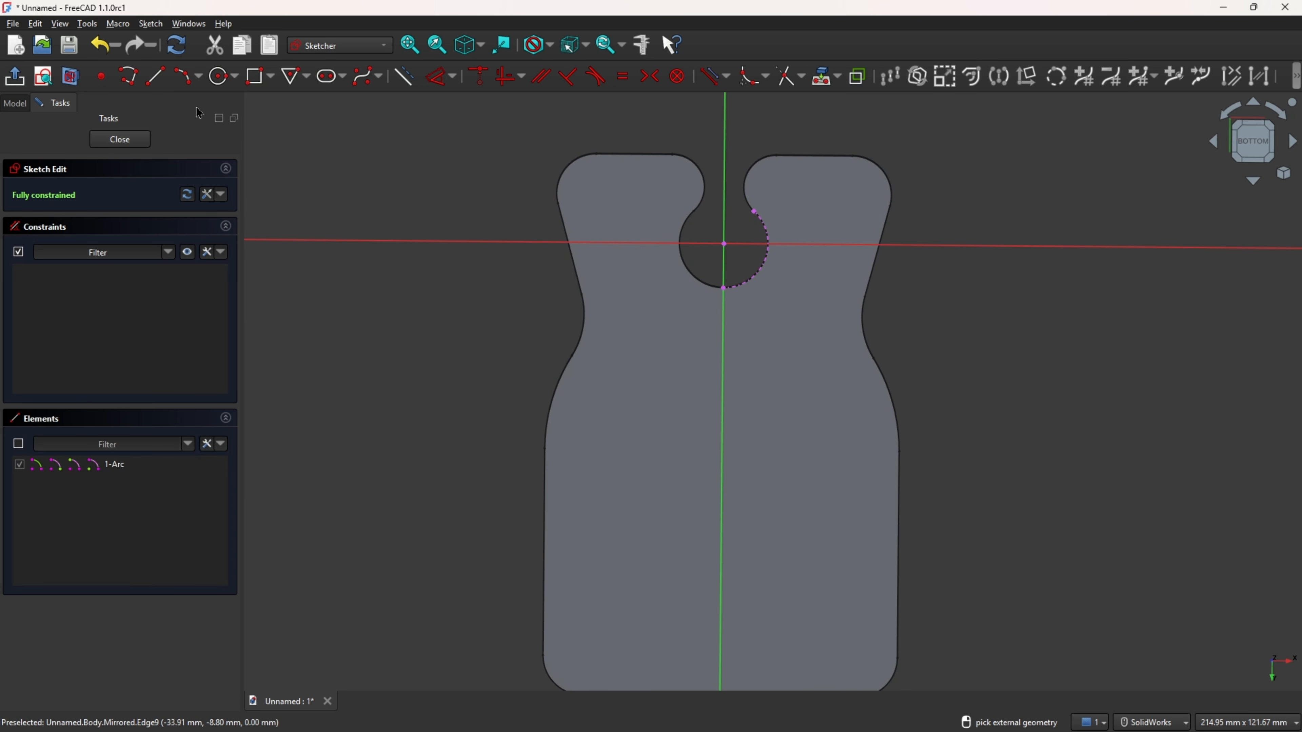
- Draw a 25 mm diameter circle centred on the vertical axis, inside the body's outline beyond the notch
click(221, 78)
click(722, 432)
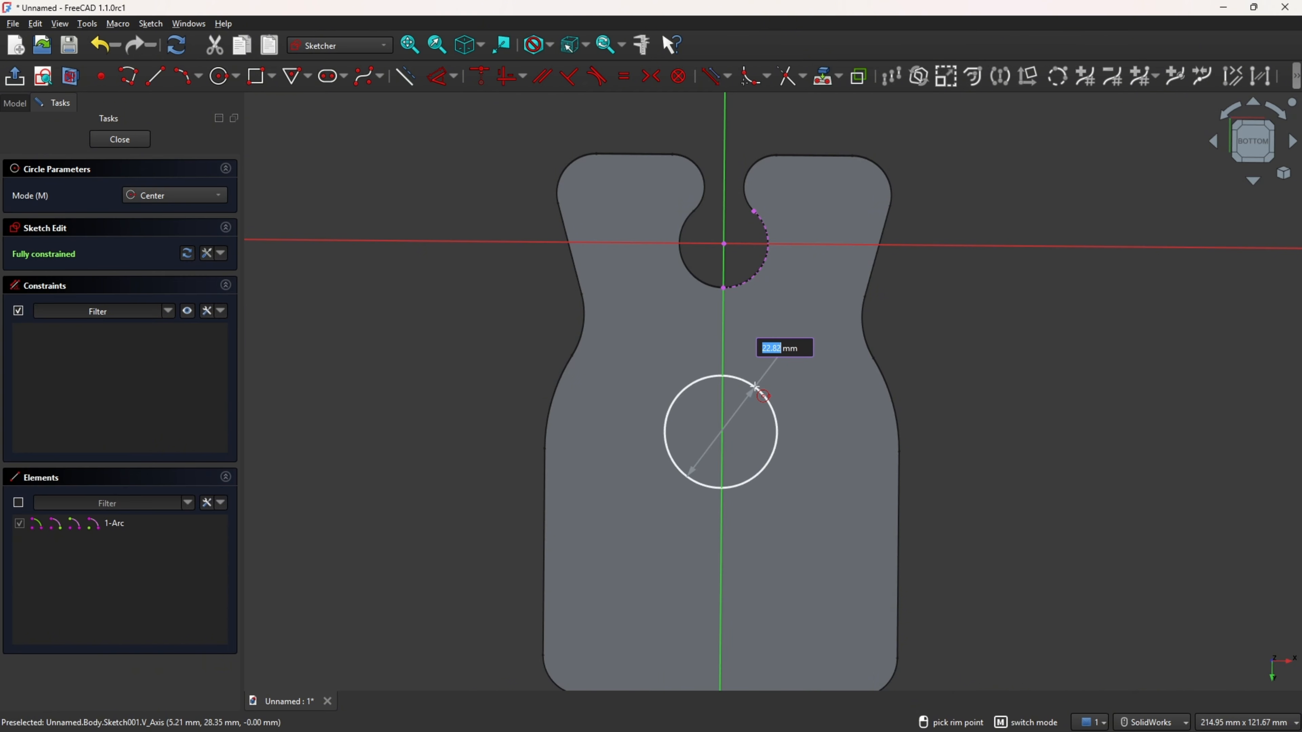
text(25)
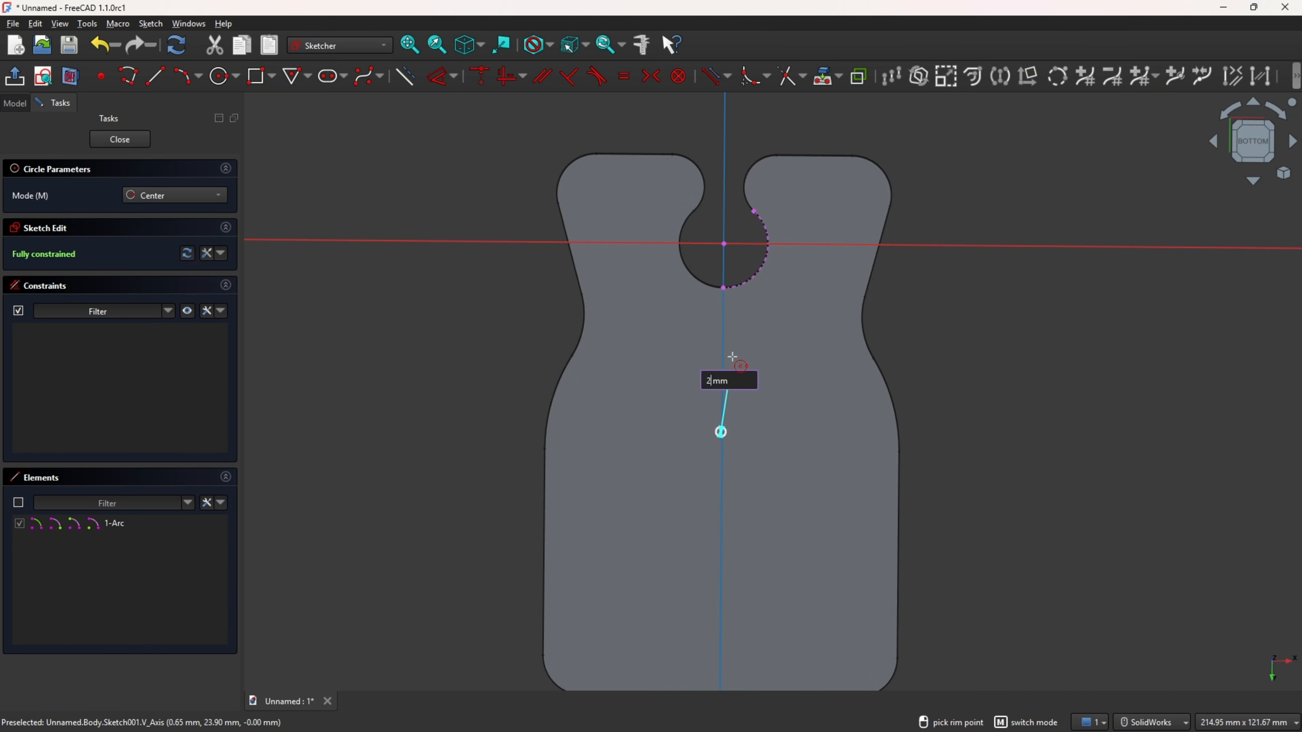
key(Return)
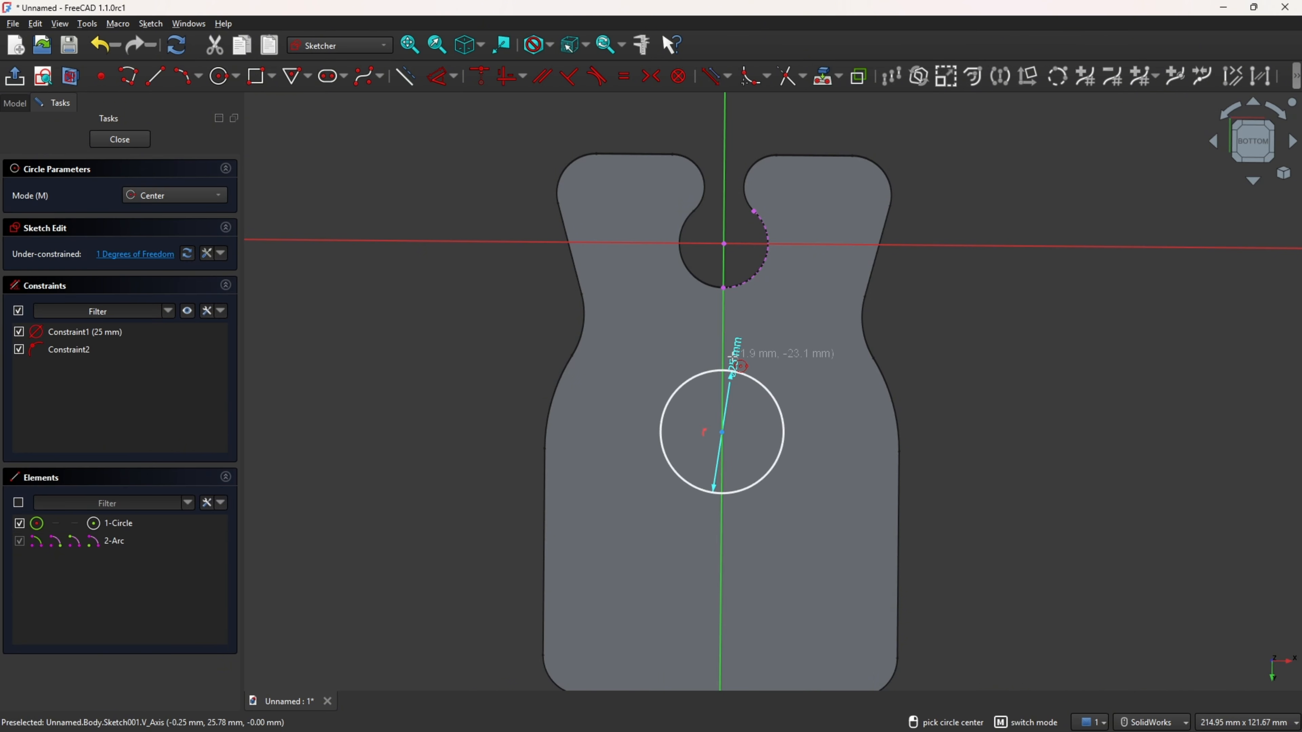
- Set the vertical distance between the notch arc's centre and the circle's centre to 32 mm
click(438, 78)
click(725, 440)
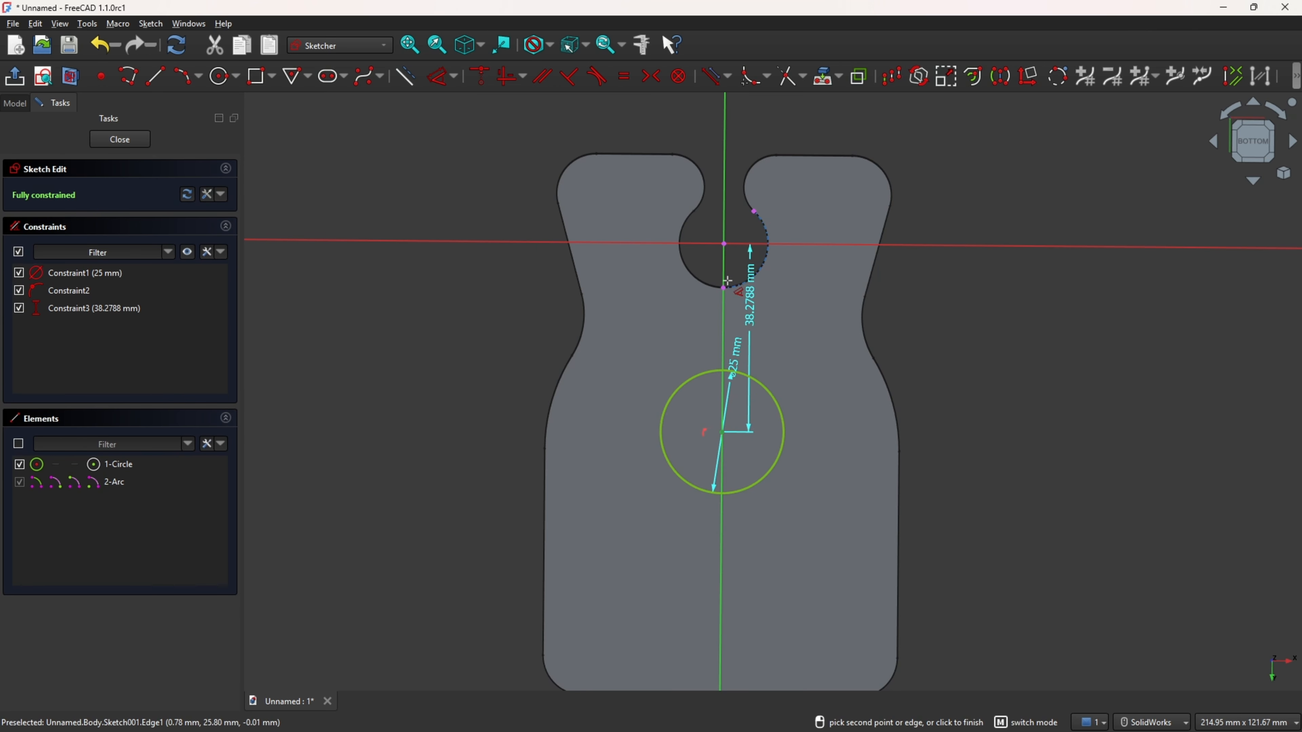
click(724, 245)
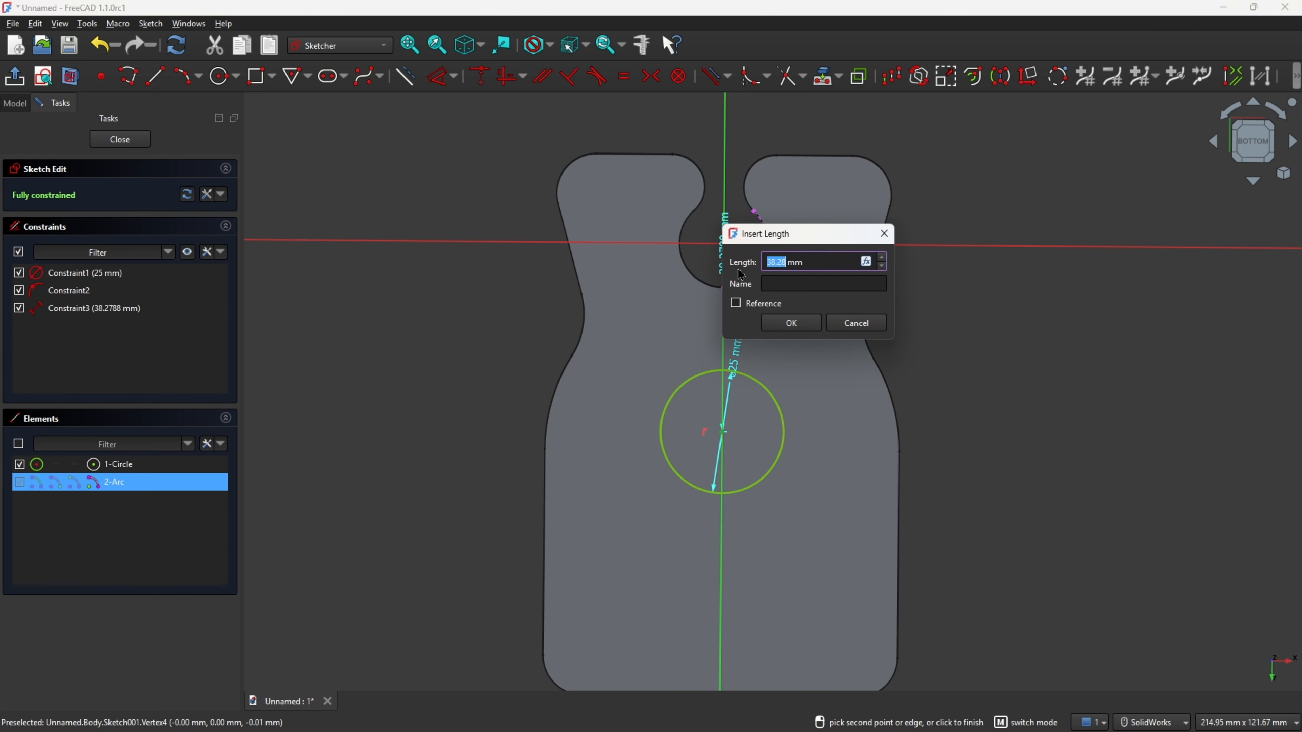
click(851, 324)
click(726, 245)
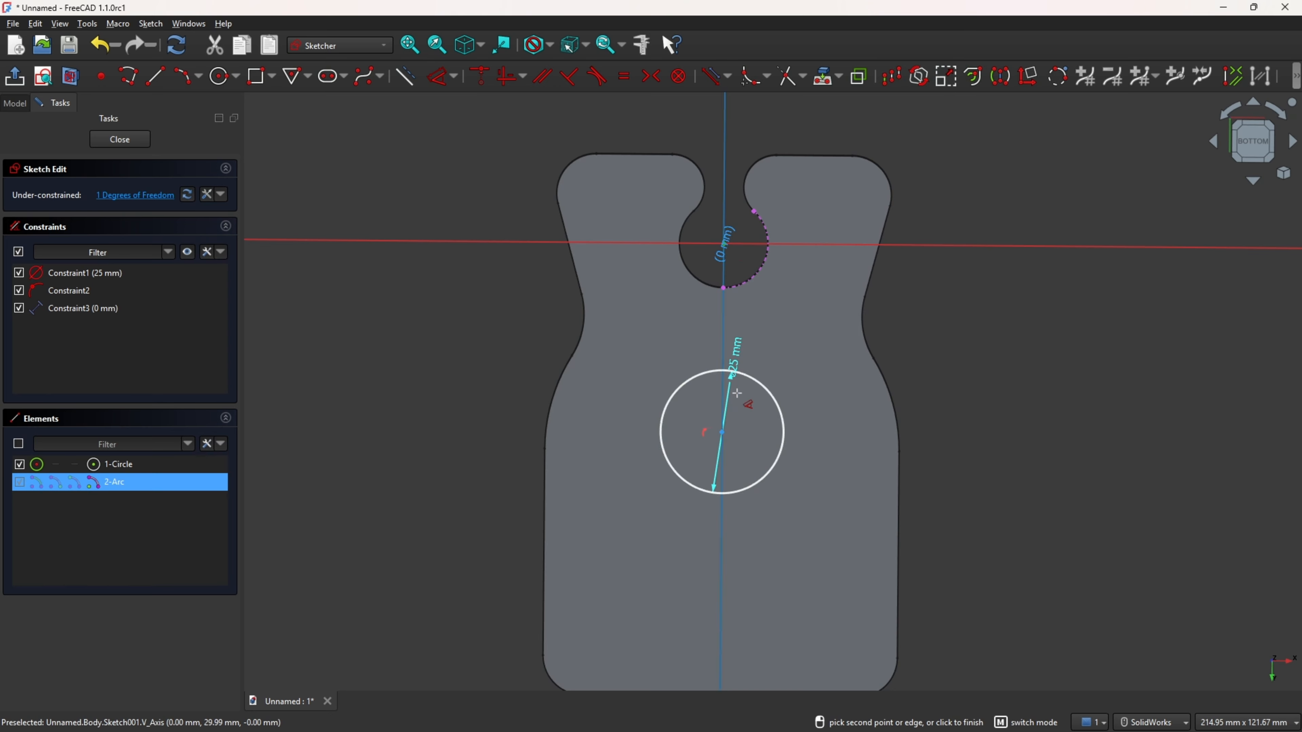
click(722, 433)
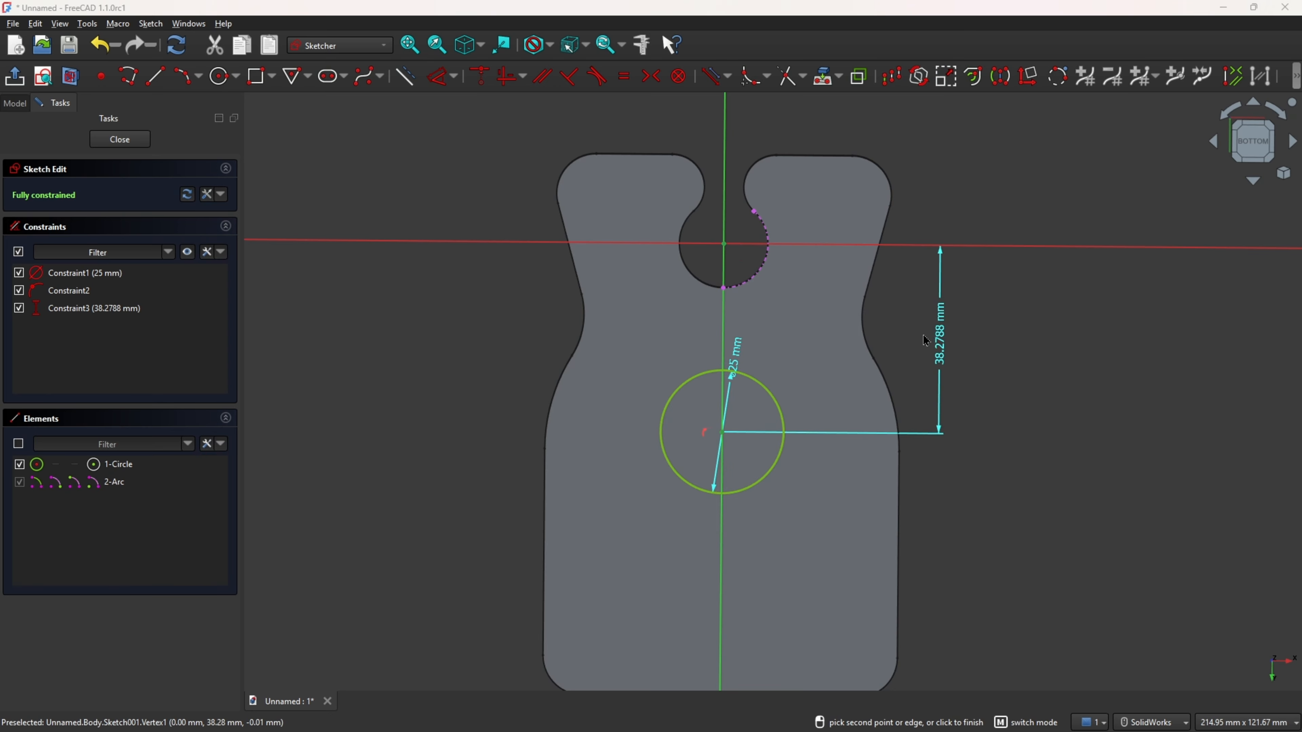
click(925, 296)
text(32)
key(Return)
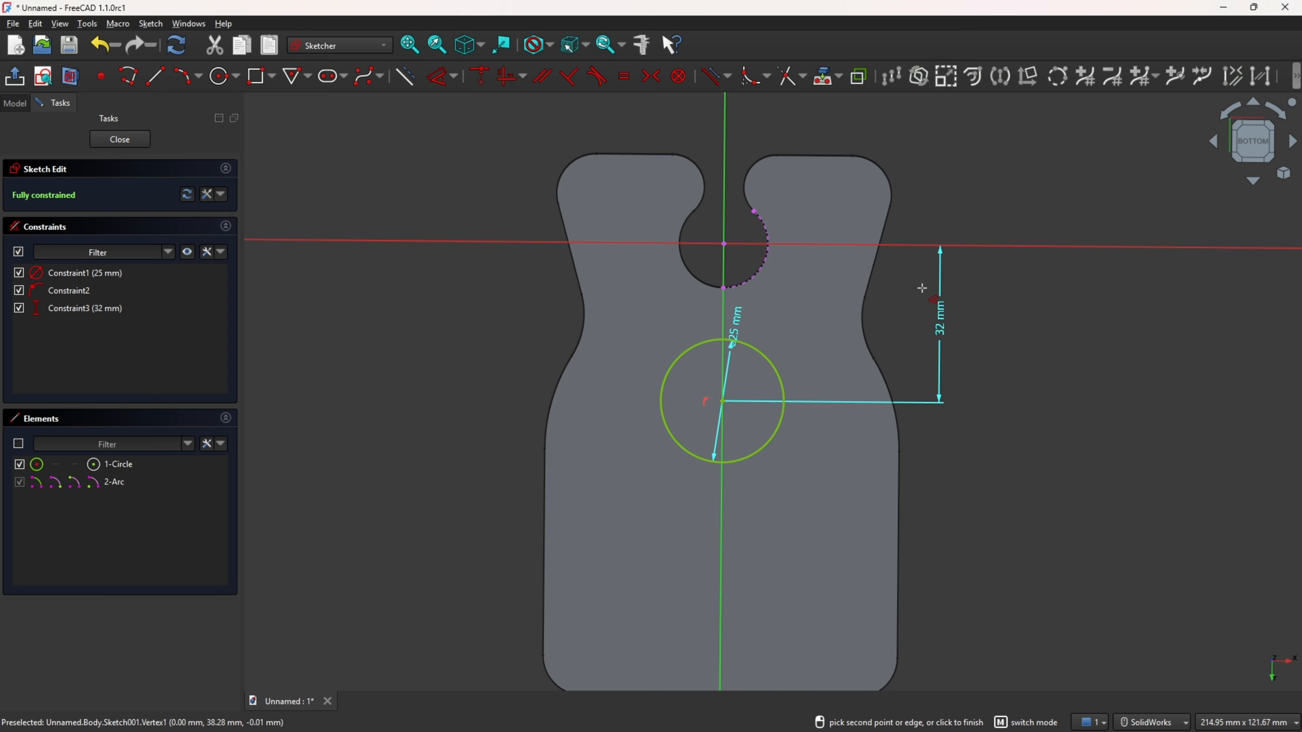
scroll(715, 291, down, 1)
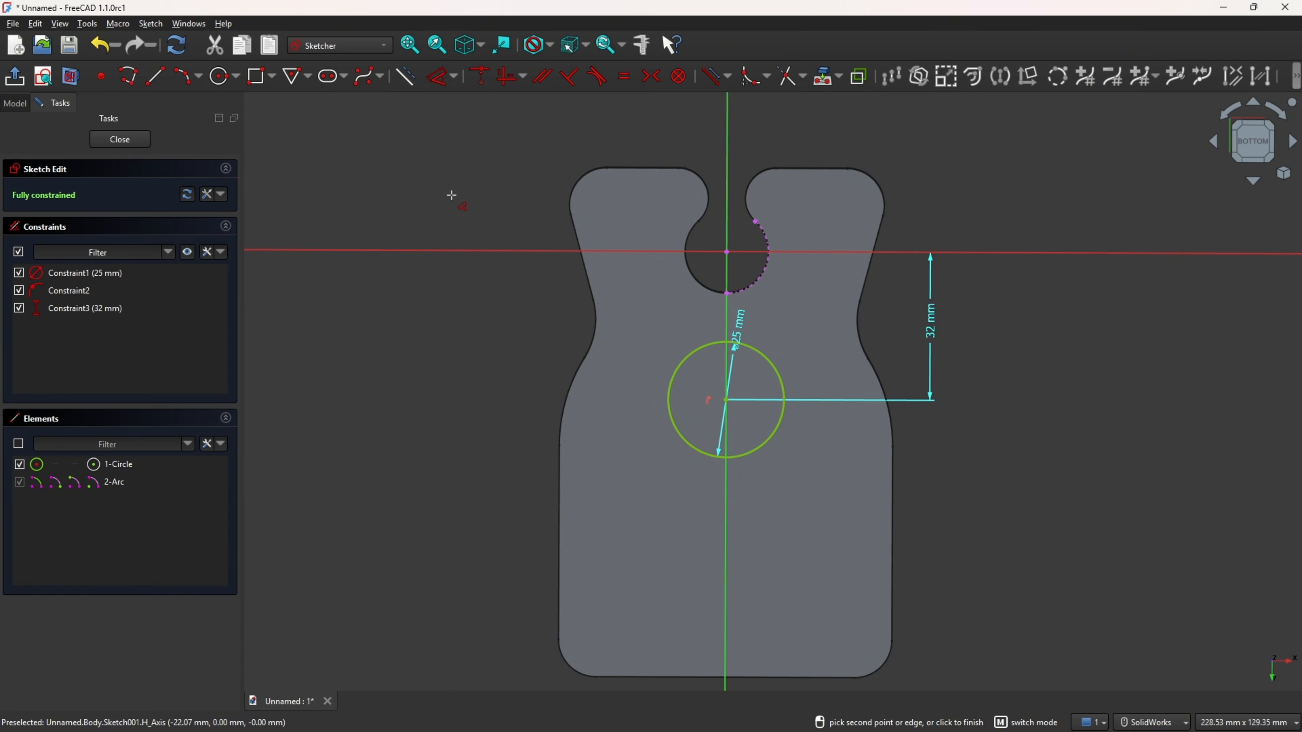
- Close the sketch and pocket its circle 8 mm deep, marking the 8 mm depth dimension on the PDF reference drawing along the way
click(15, 78)
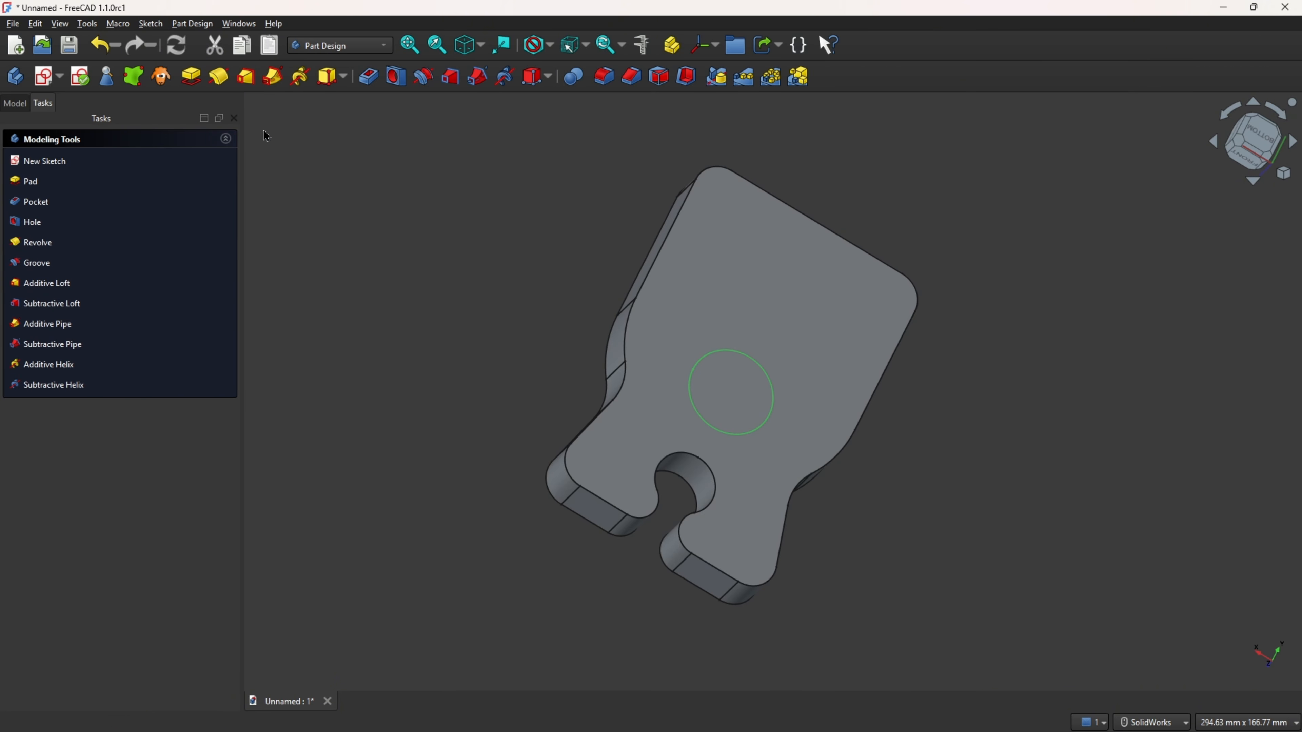
click(366, 76)
middle_drag(335, 210, 370, 251)
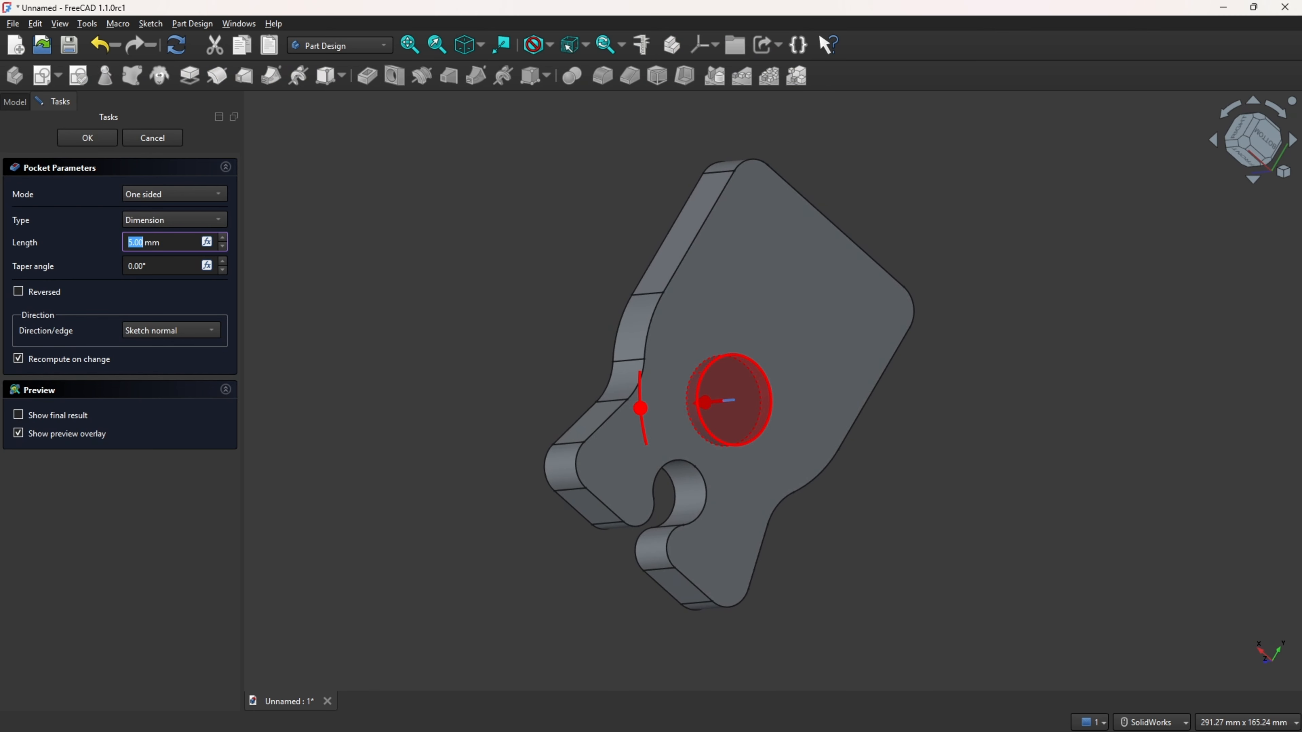
key(alt+Tab)
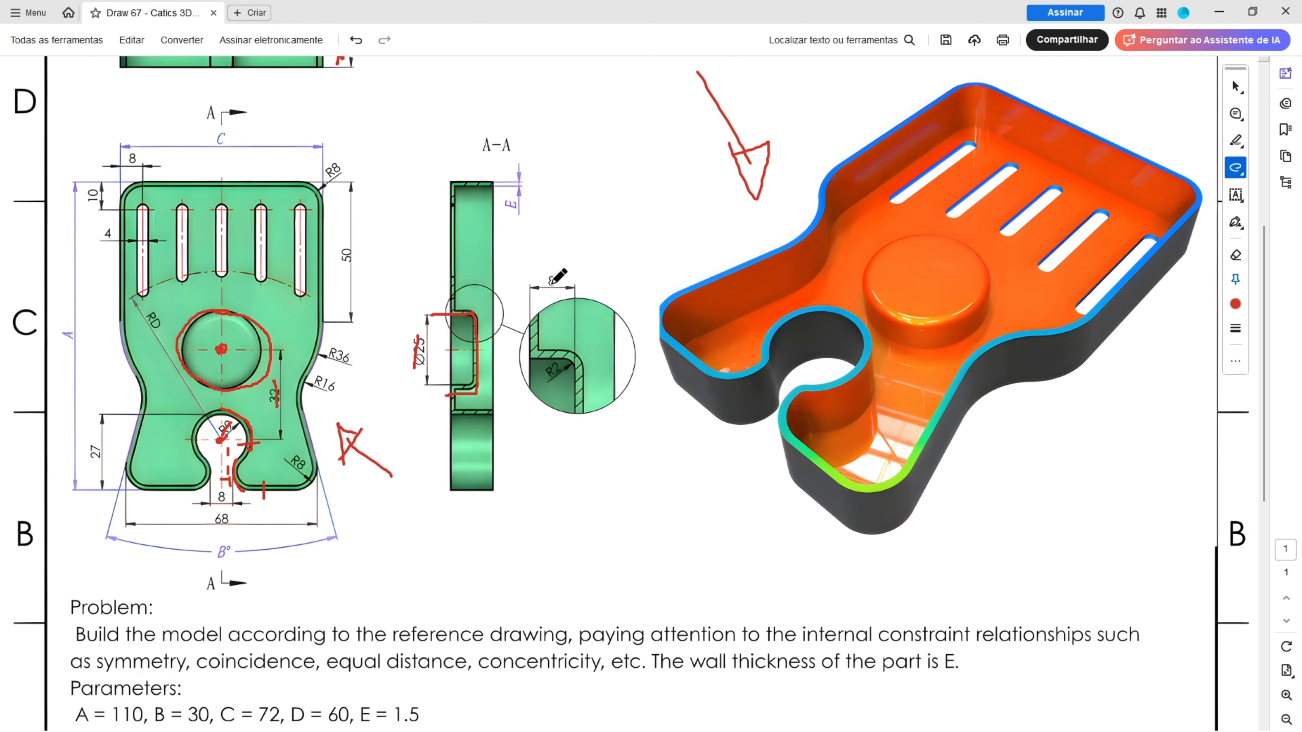
drag(541, 279, 563, 278)
key(alt+Tab)
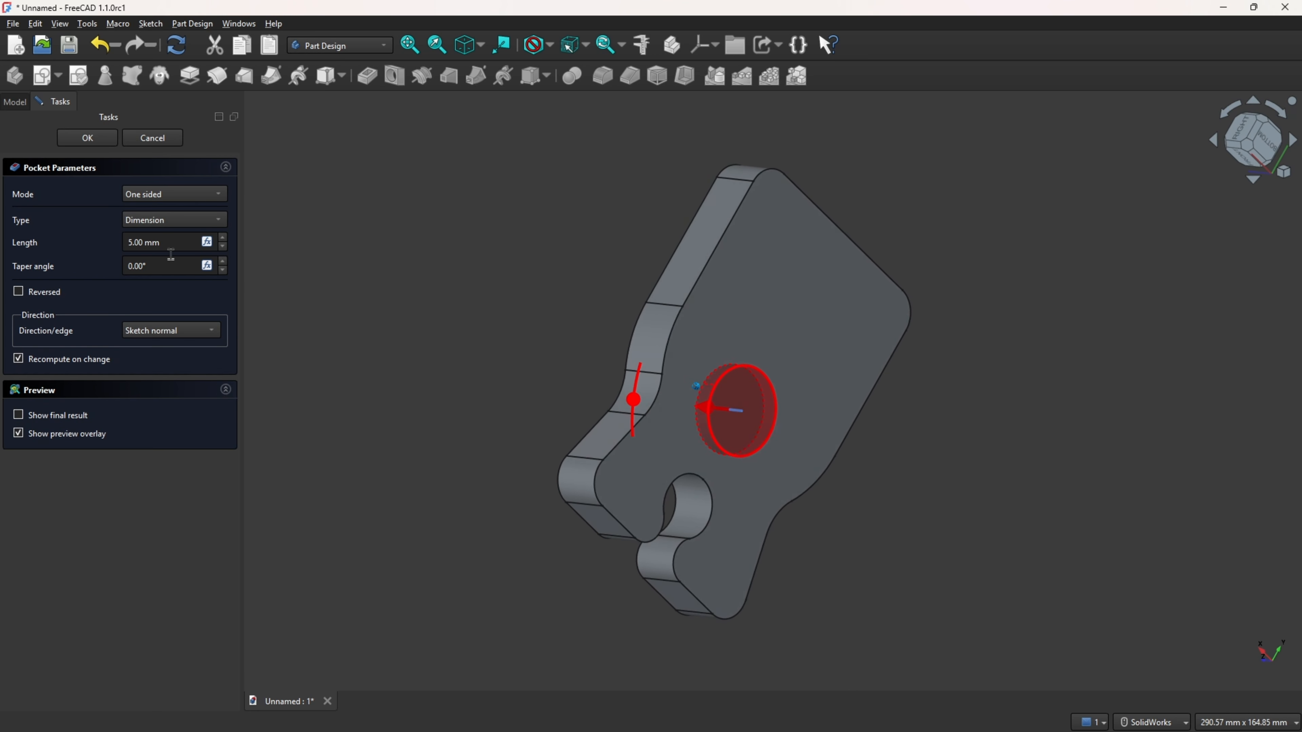
click(172, 241)
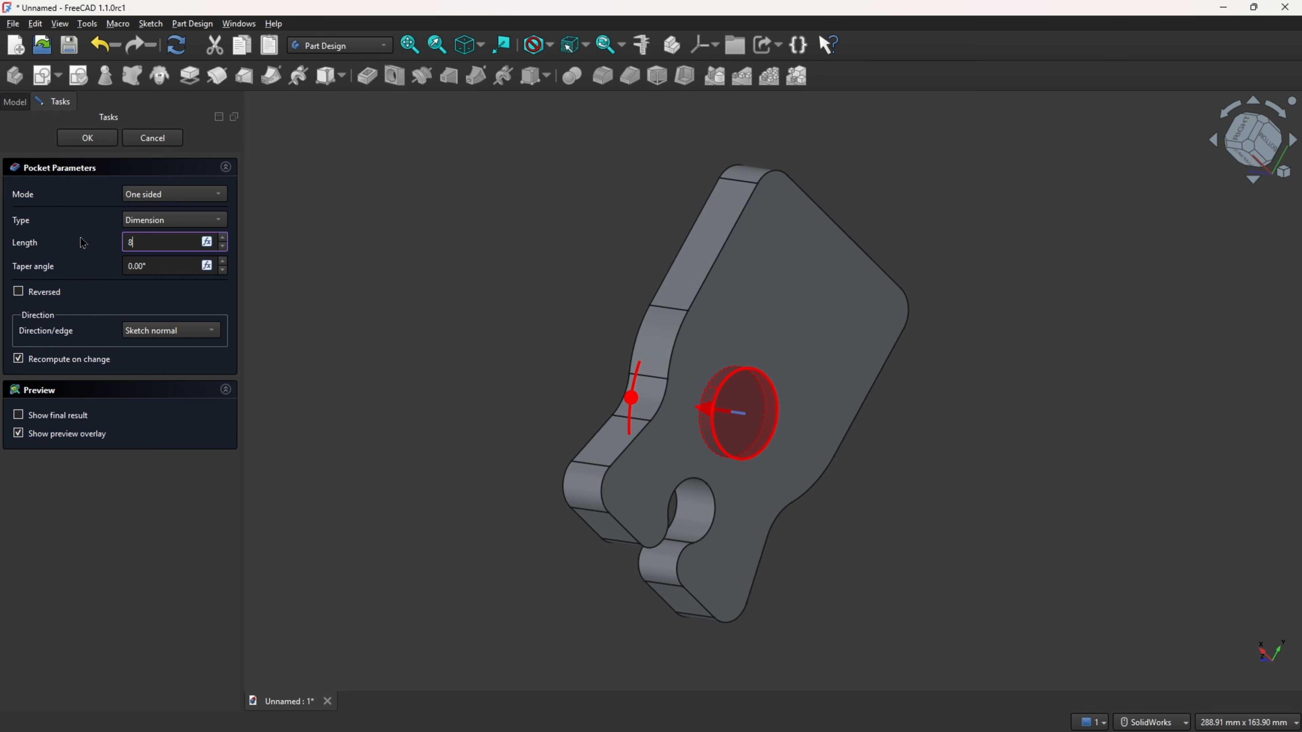
click(90, 137)
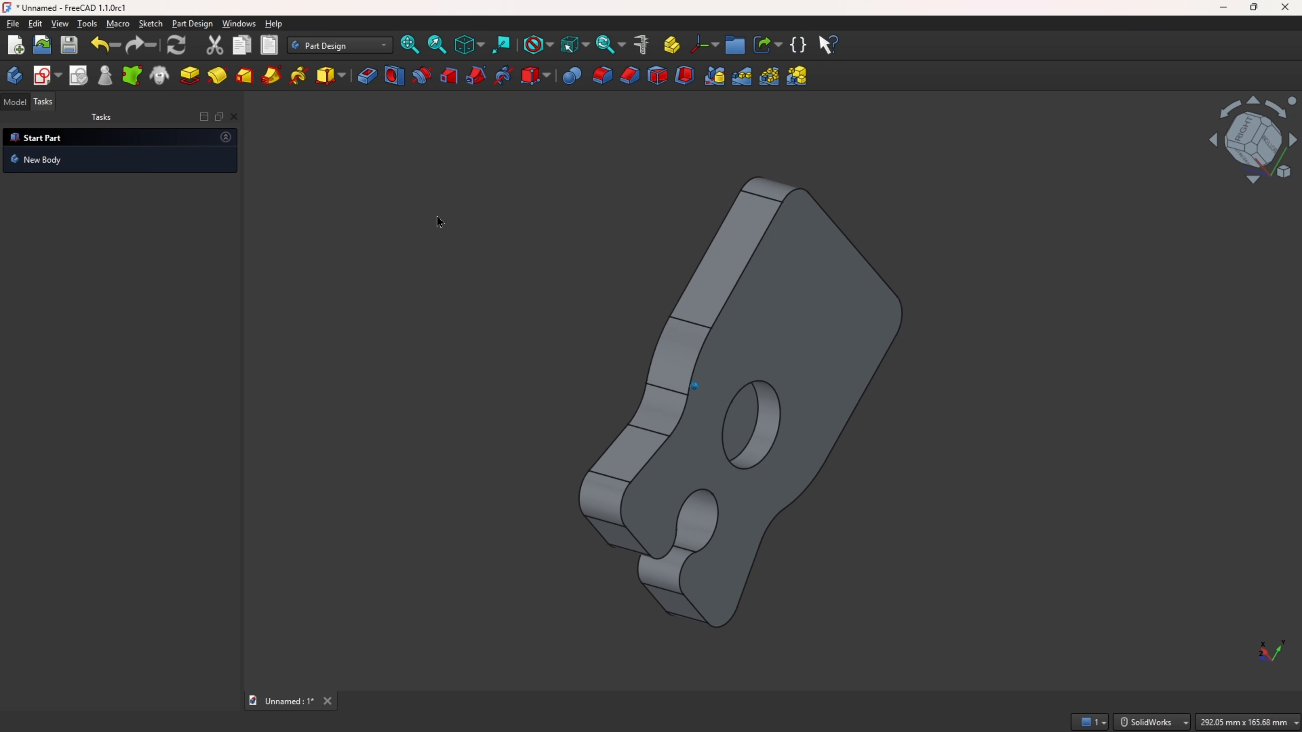
mouse_move(436, 216)
middle_down()
mouse_move(485, 217)
mouse_move(399, 243)
middle_up()
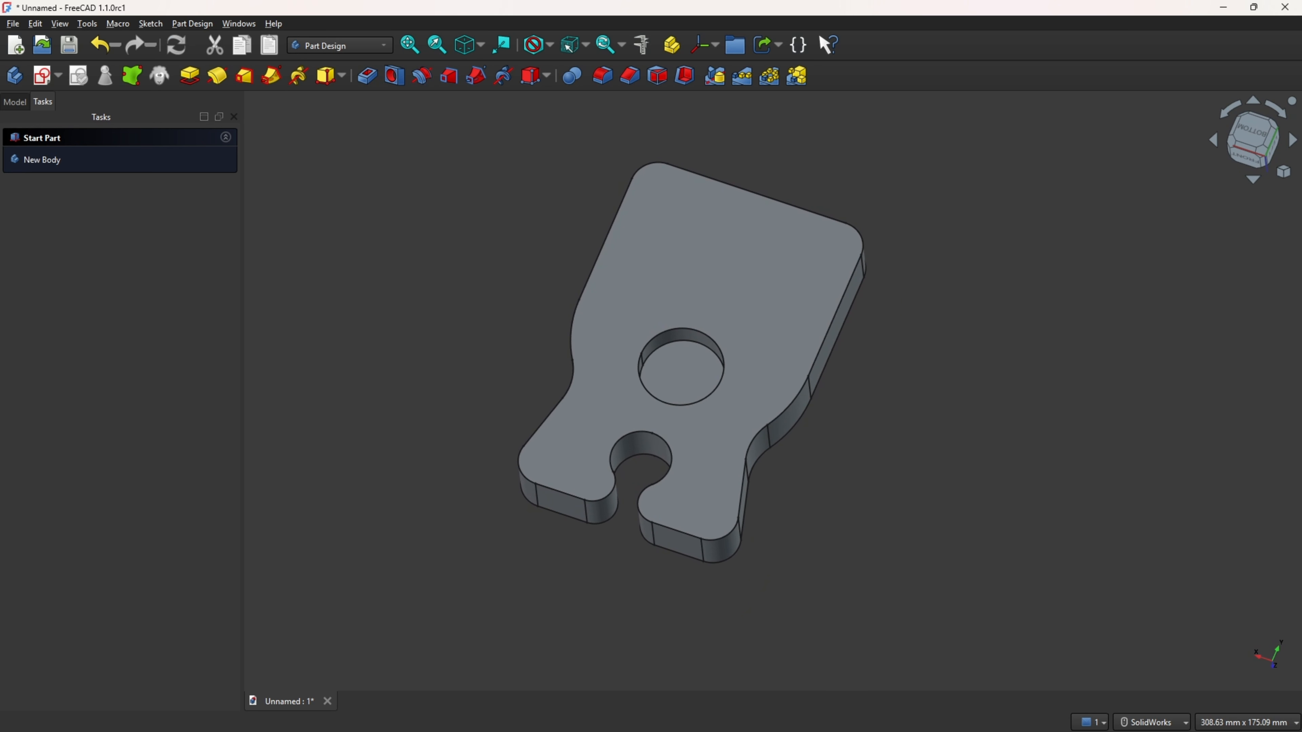
- Switch to the PDF reference drawing and mark the R2 recess fillet in the detail view, returning to FreeCAD
key(alt+Tab)
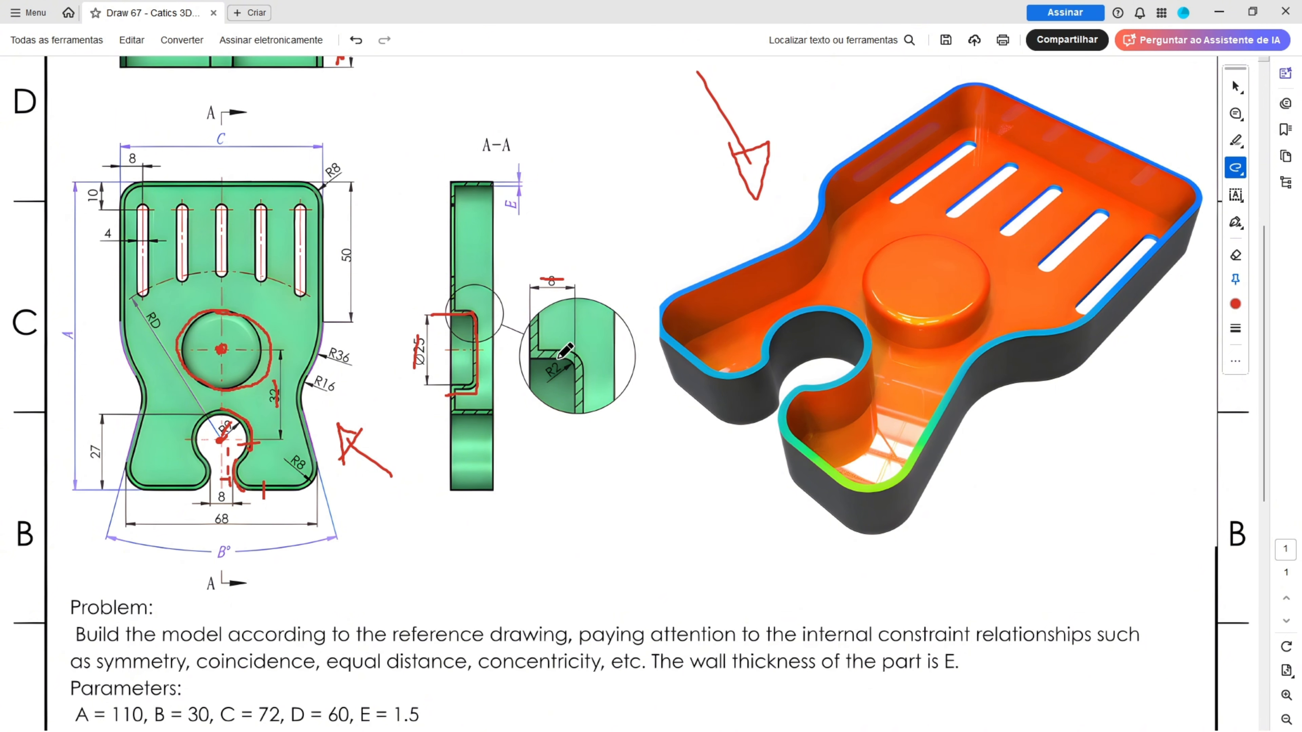
drag(563, 357, 572, 349)
key(alt+Tab)
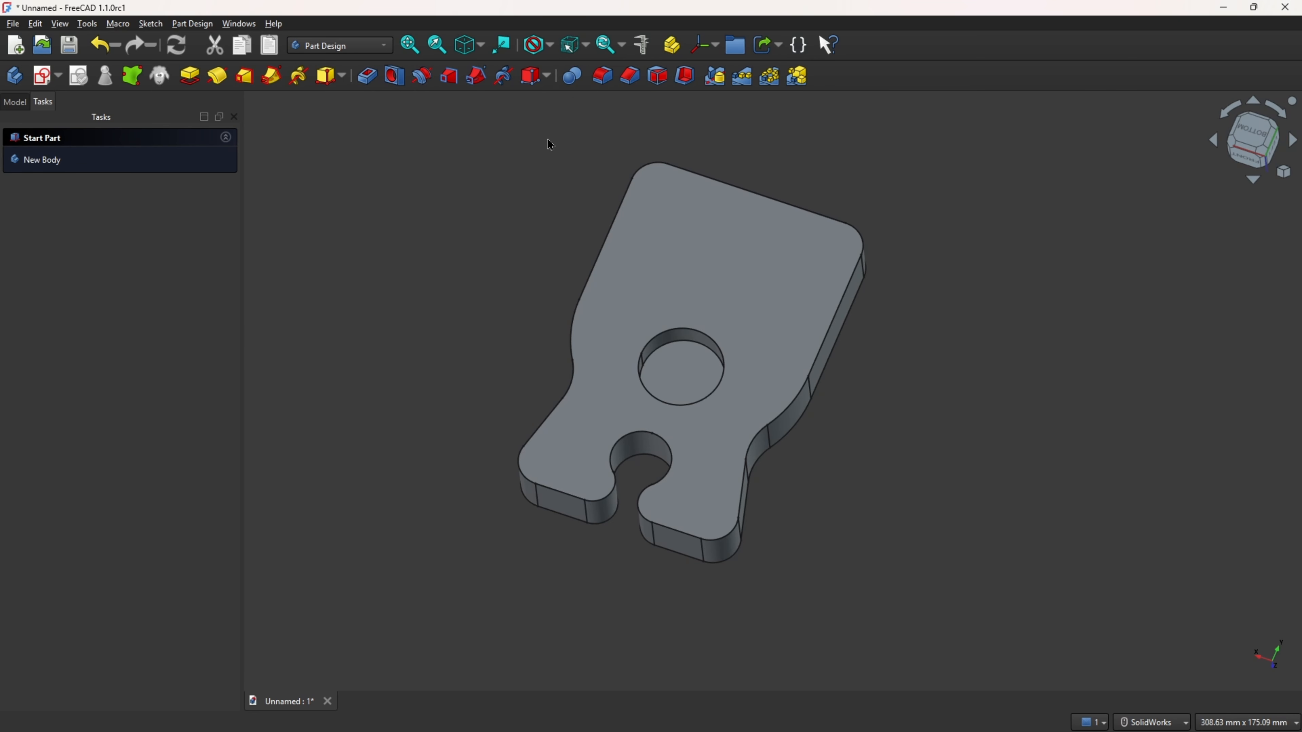
- Fillet the circular edge around the recess's floor with a 2 mm radius
click(602, 76)
scroll(674, 325, up, 3)
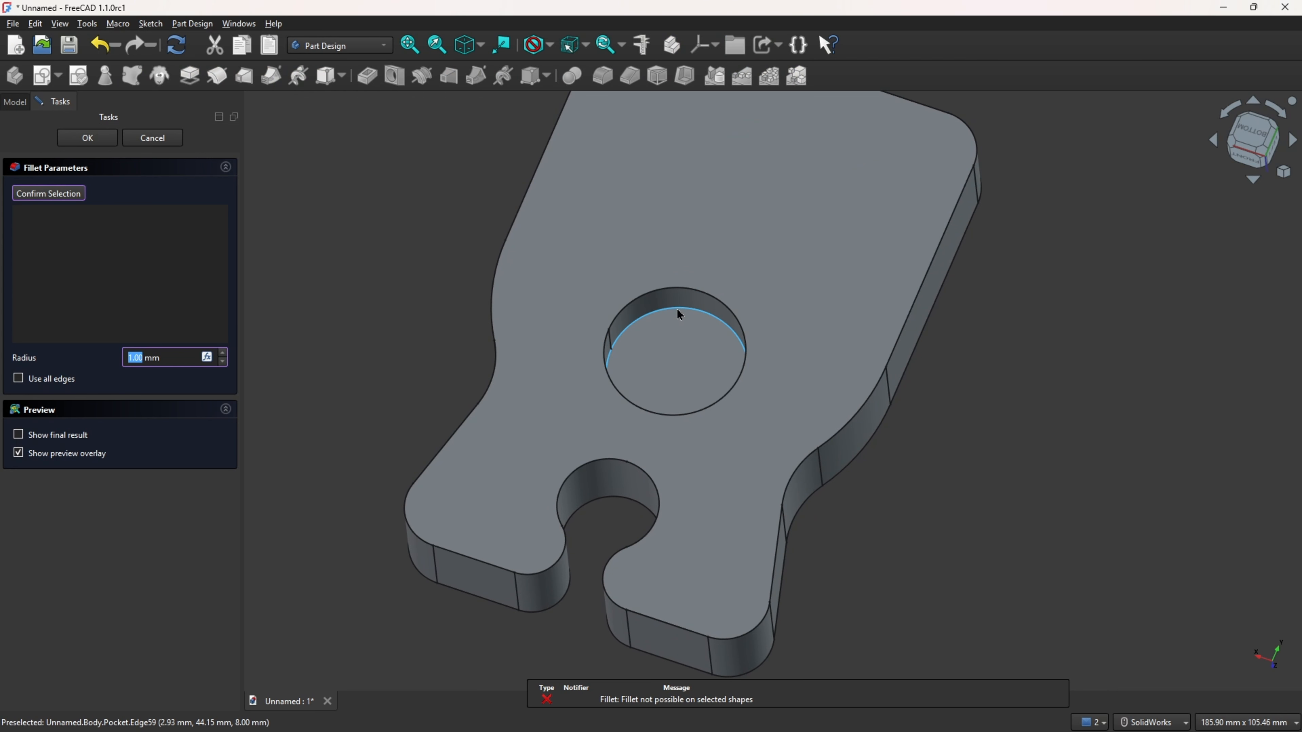
click(680, 310)
click(166, 355)
drag(165, 355, 77, 358)
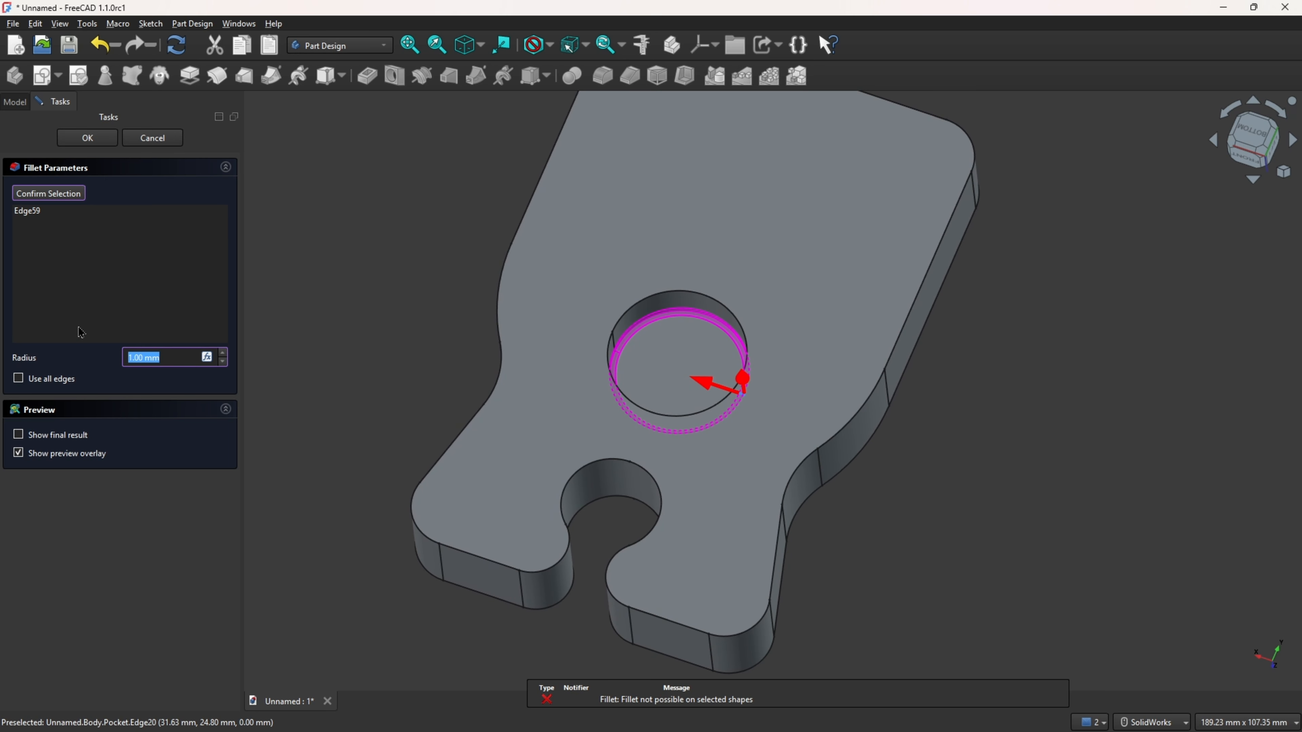
key(Return)
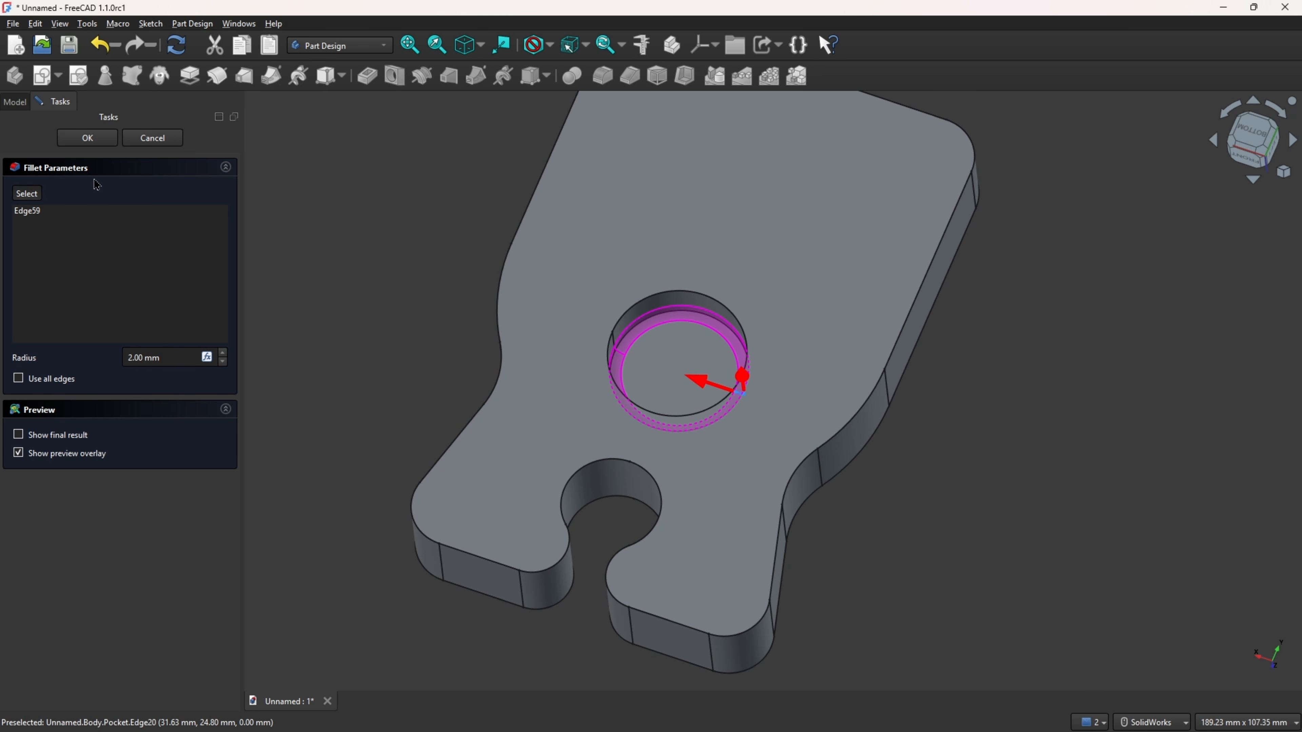
click(93, 142)
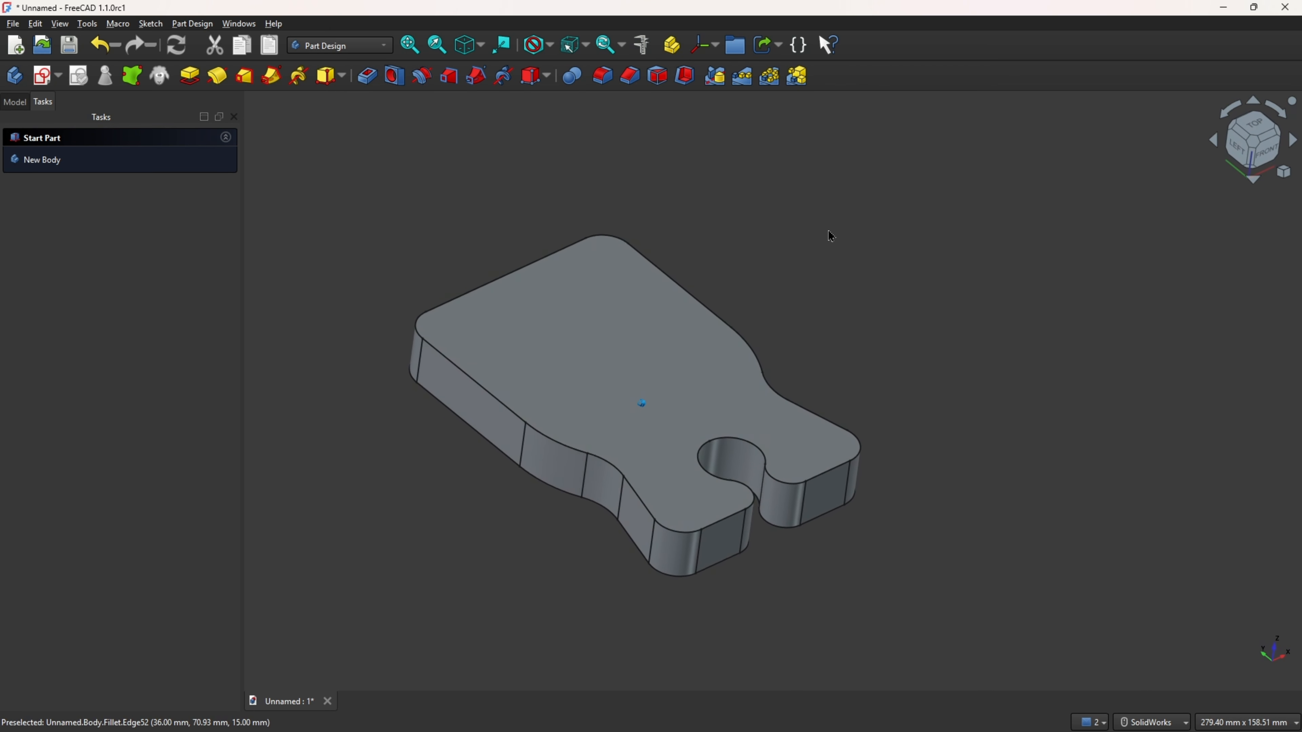
- Switch to the PDF reference drawing and strike through the wall thickness parameter E = 1.5, returning to FreeCAD
click(615, 363)
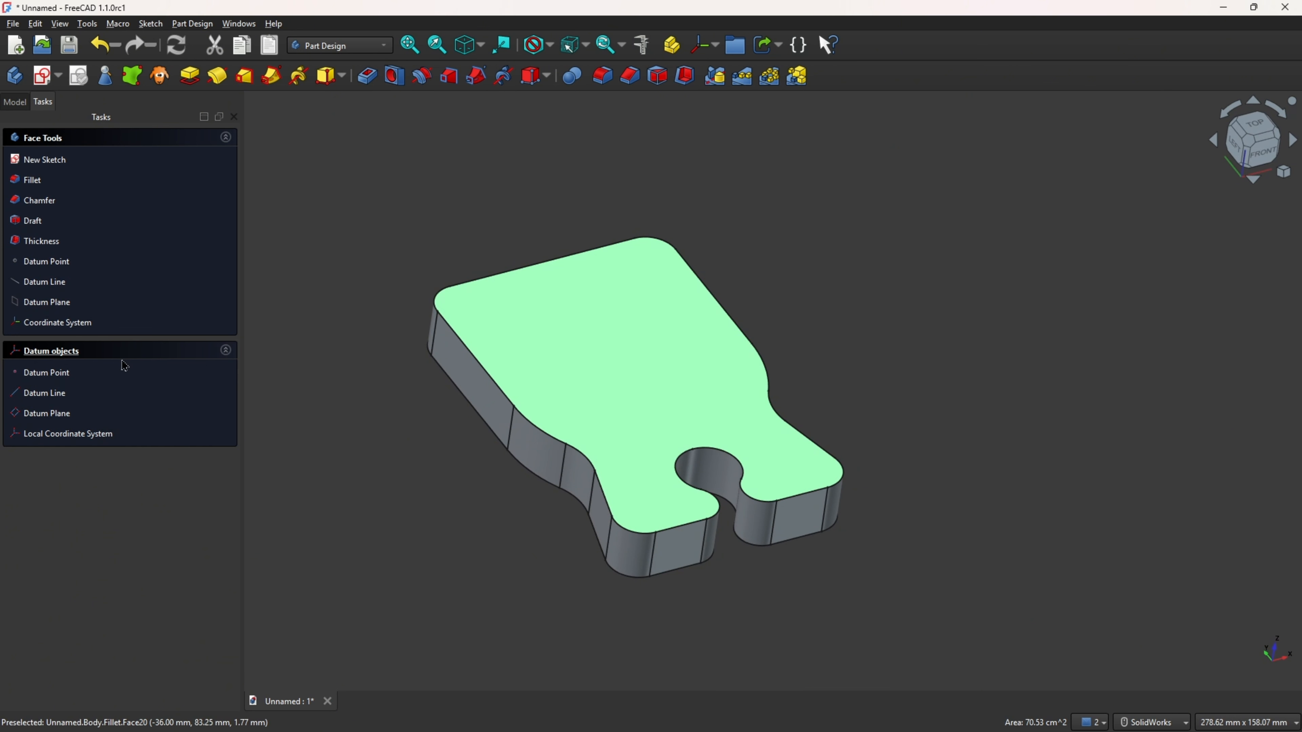
key(alt+Tab)
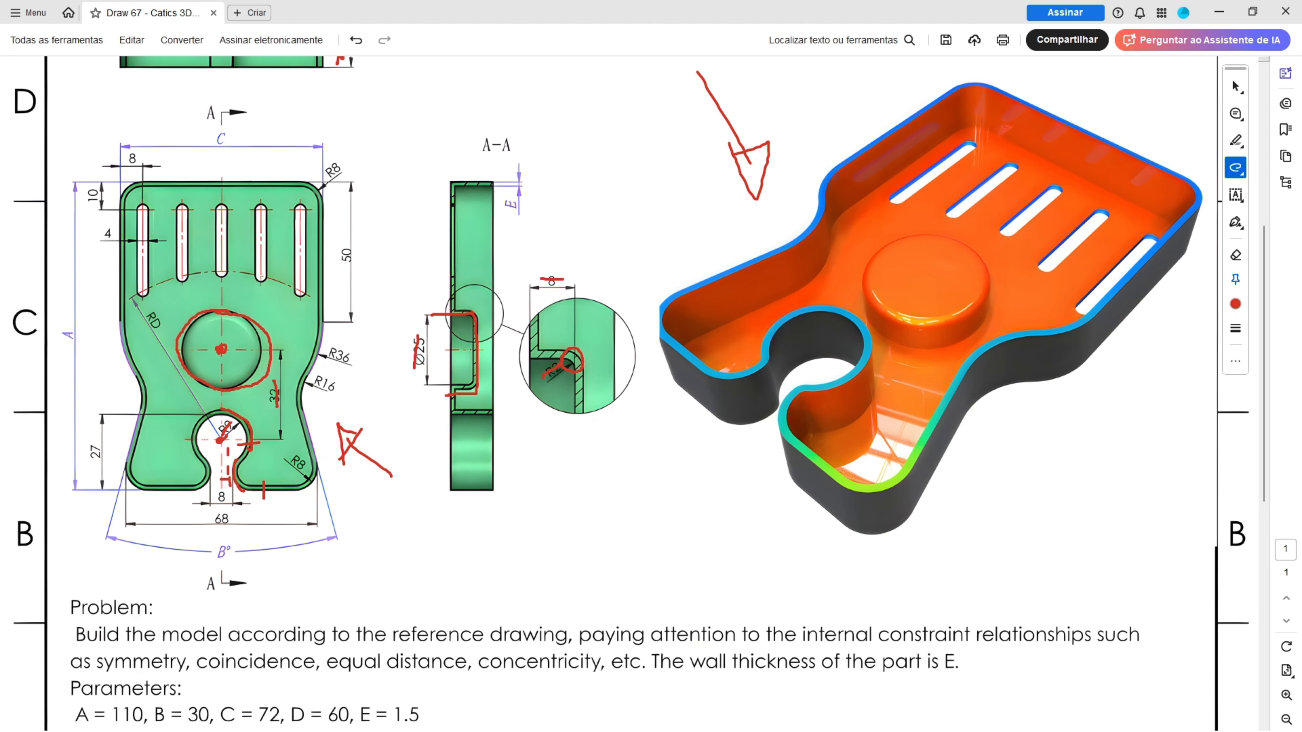
scroll(524, 270, down, 3)
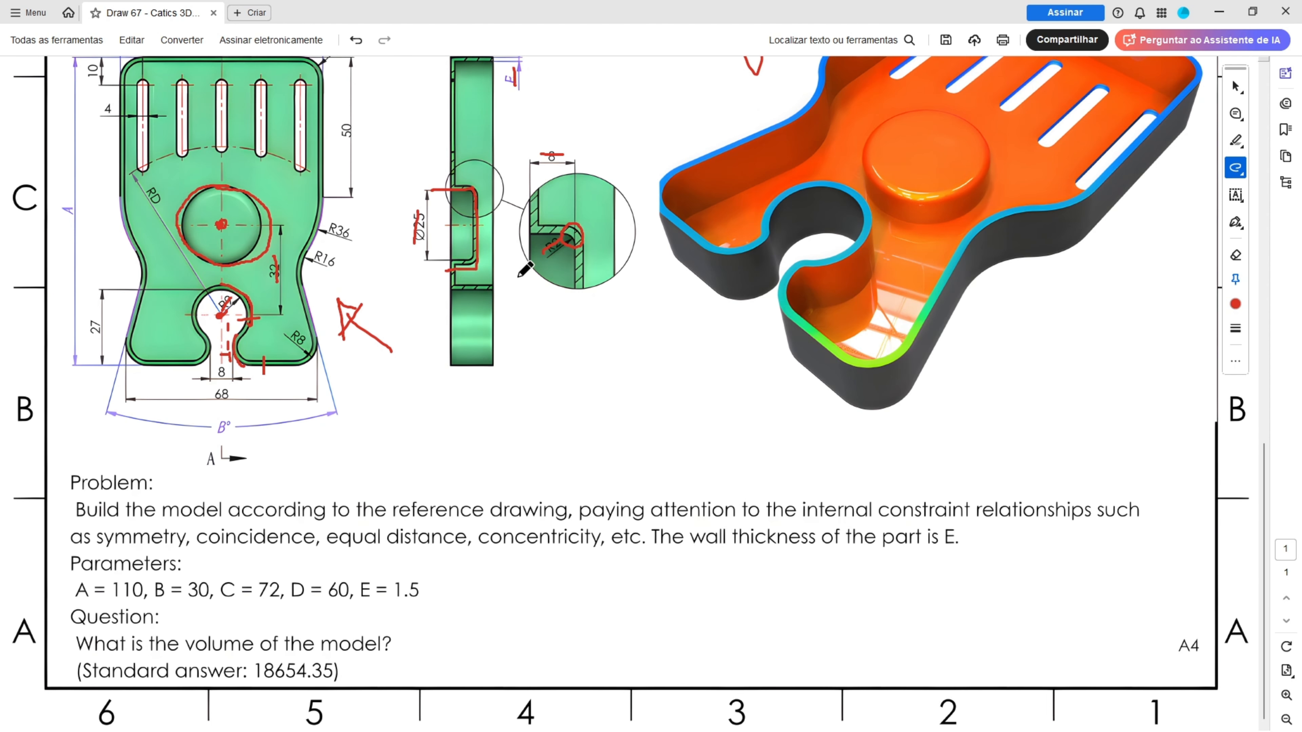
drag(366, 590, 413, 590)
key(alt+Tab)
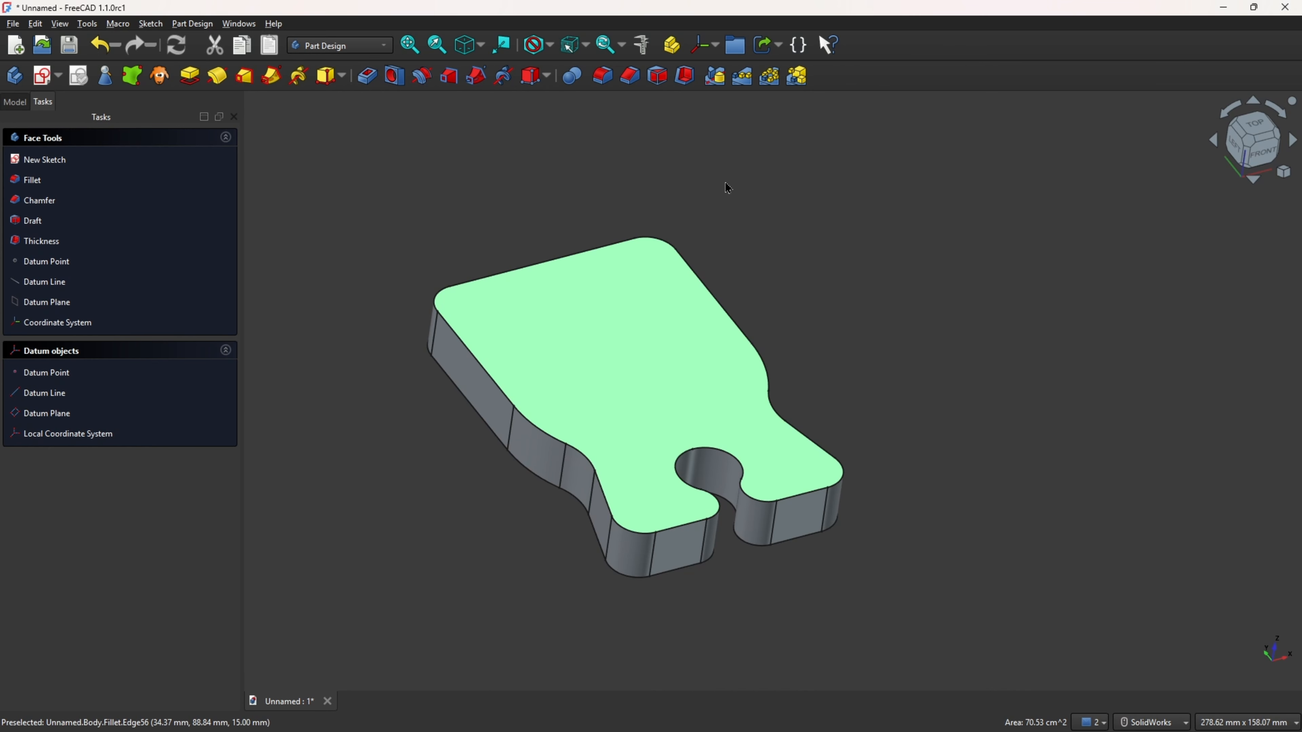
- Hollow the body with the Thickness tool, opening its top face and leaving 1.5 mm walls made inwards
click(750, 152)
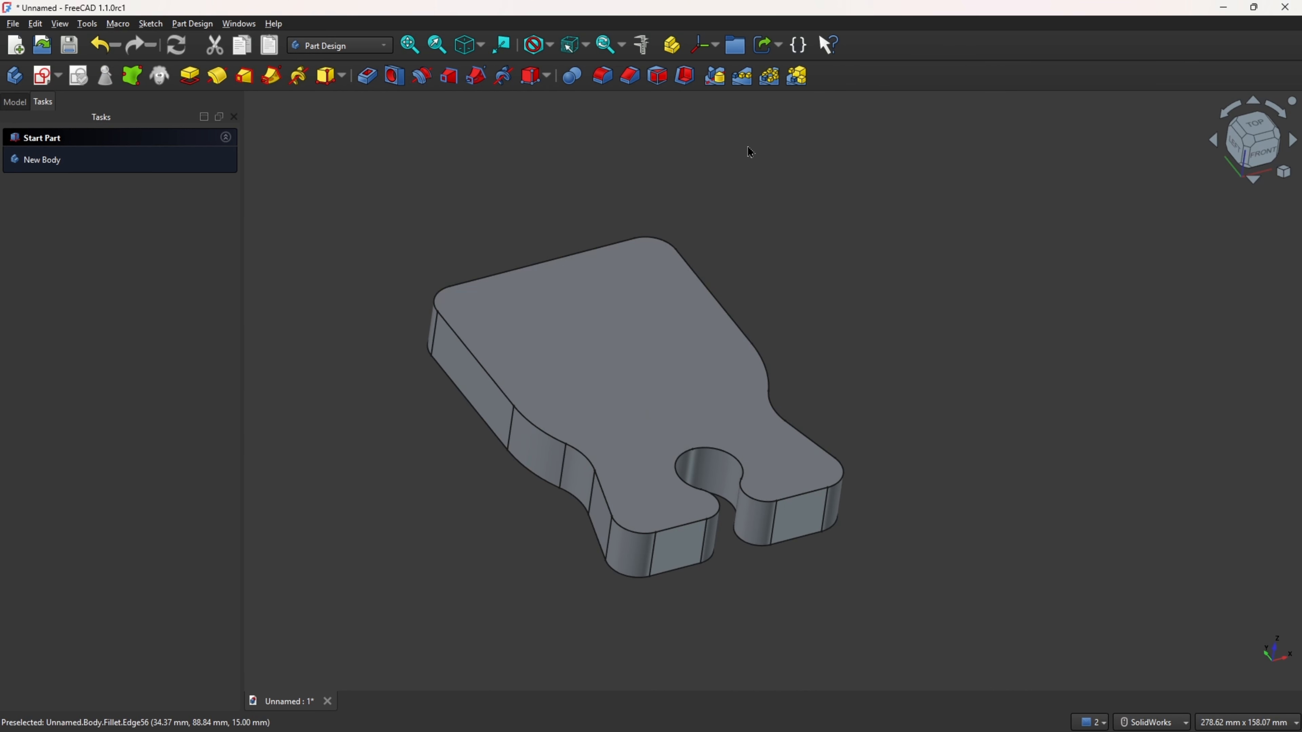
click(685, 77)
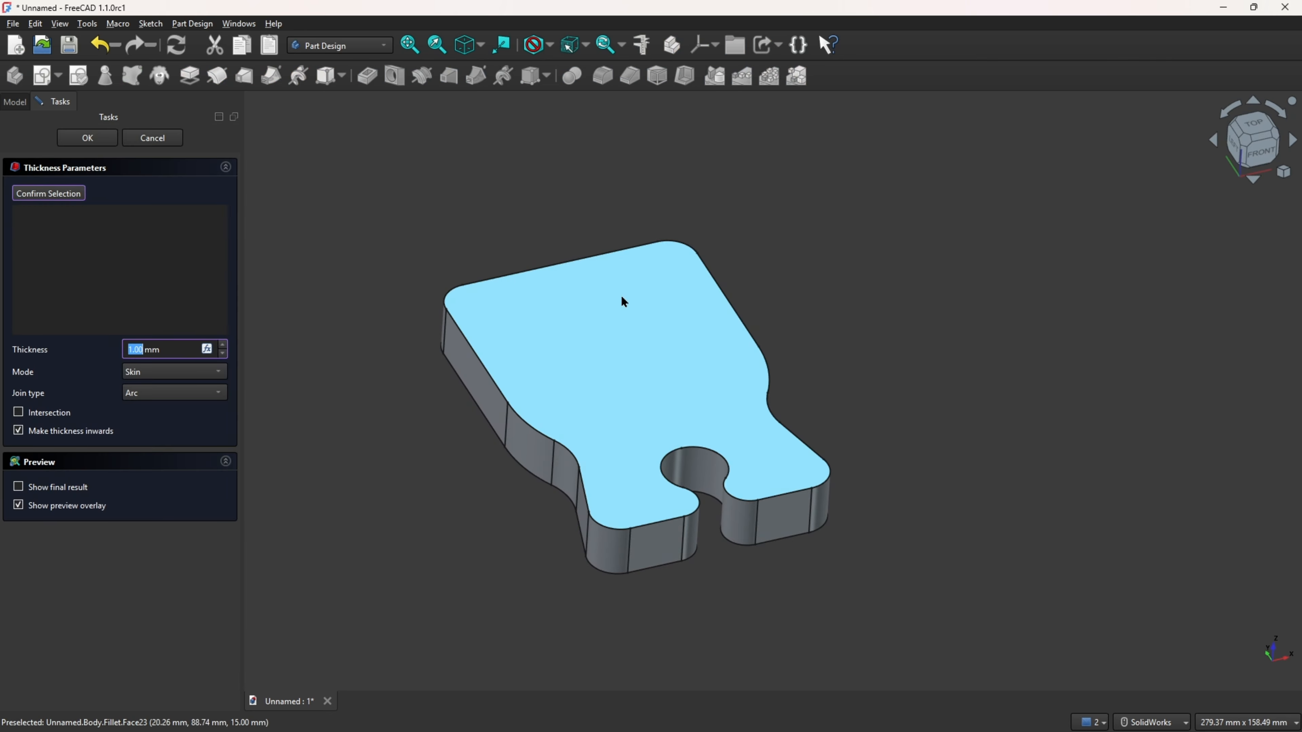
mouse_move(594, 355)
middle_down()
mouse_move(637, 348)
mouse_move(589, 351)
middle_up()
click(637, 349)
drag(167, 353, 82, 351)
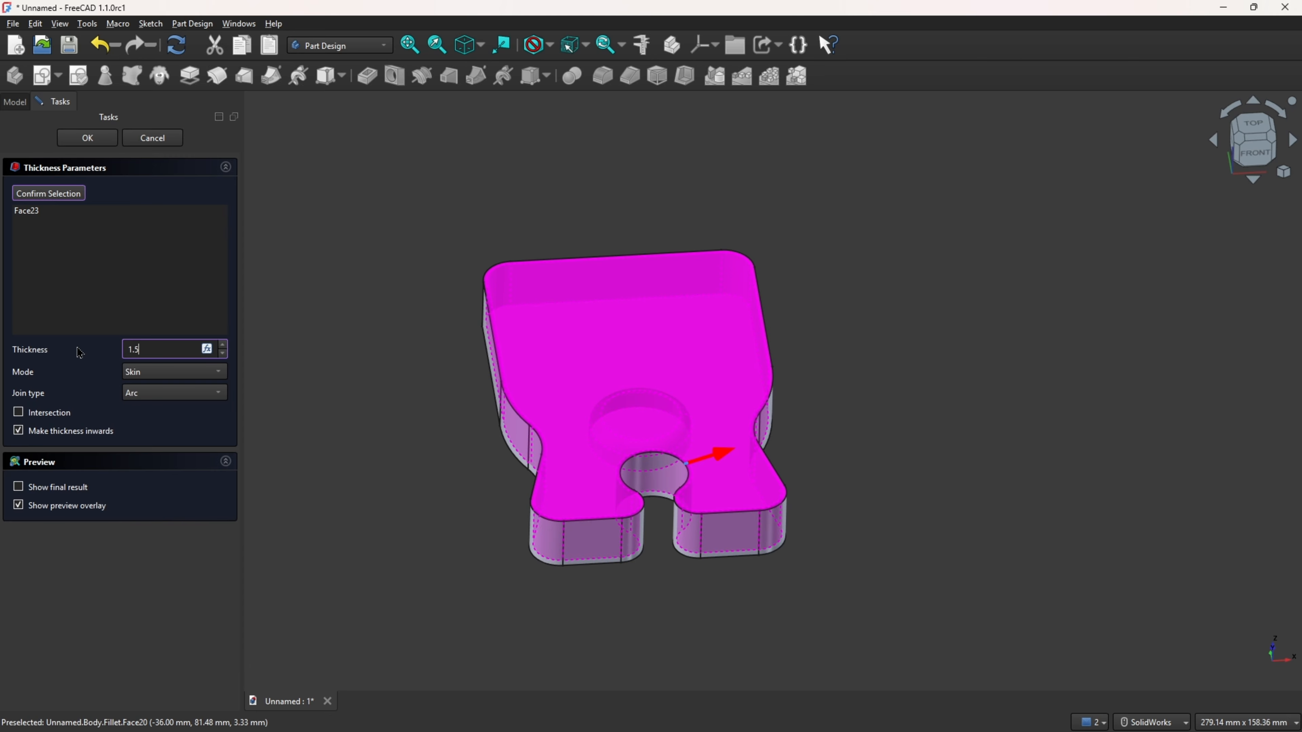
text(1.5)
key(Return)
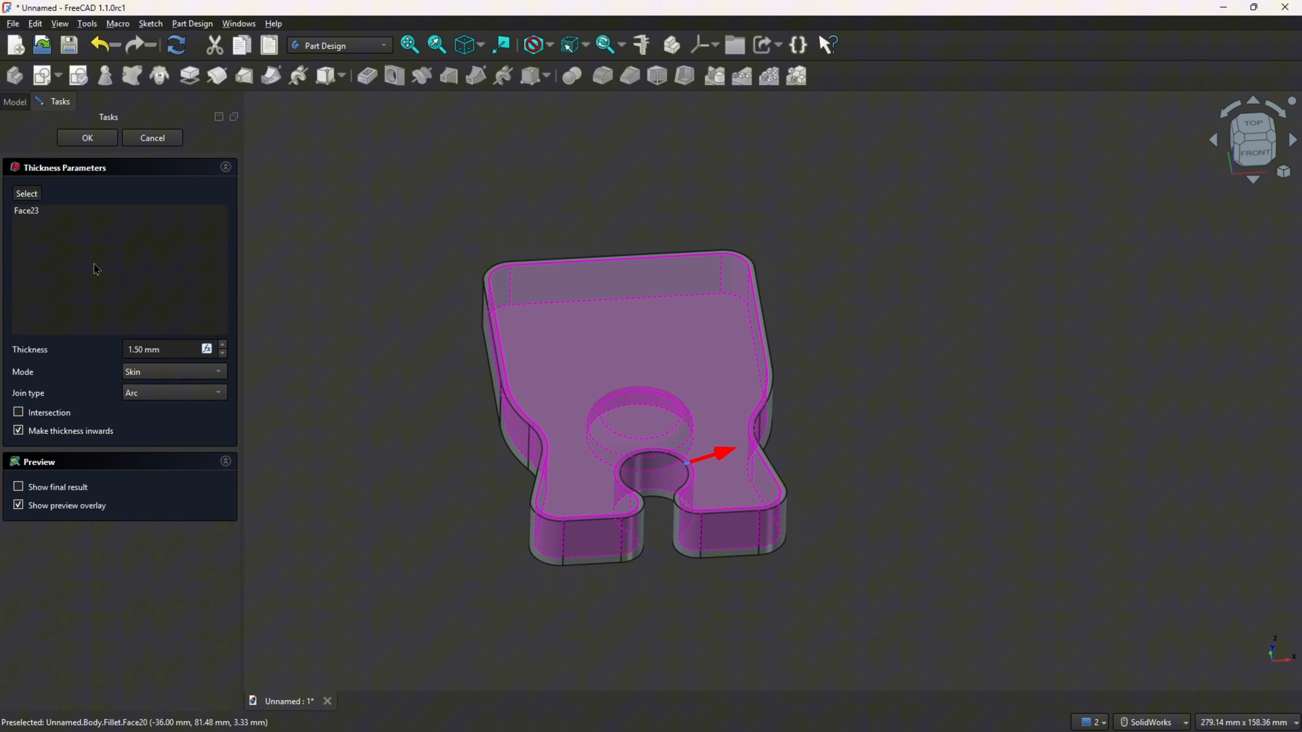
click(87, 138)
middle_drag(415, 154, 435, 132)
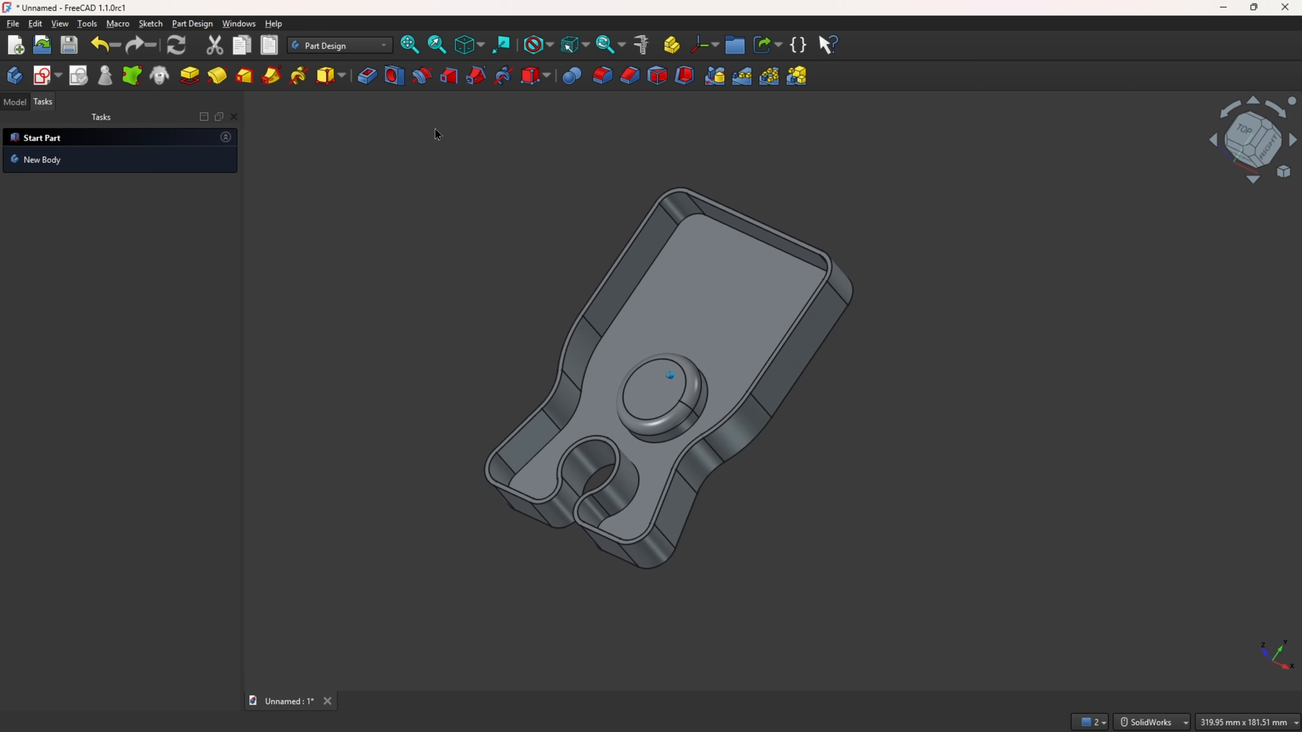
scroll(520, 156, up, 3)
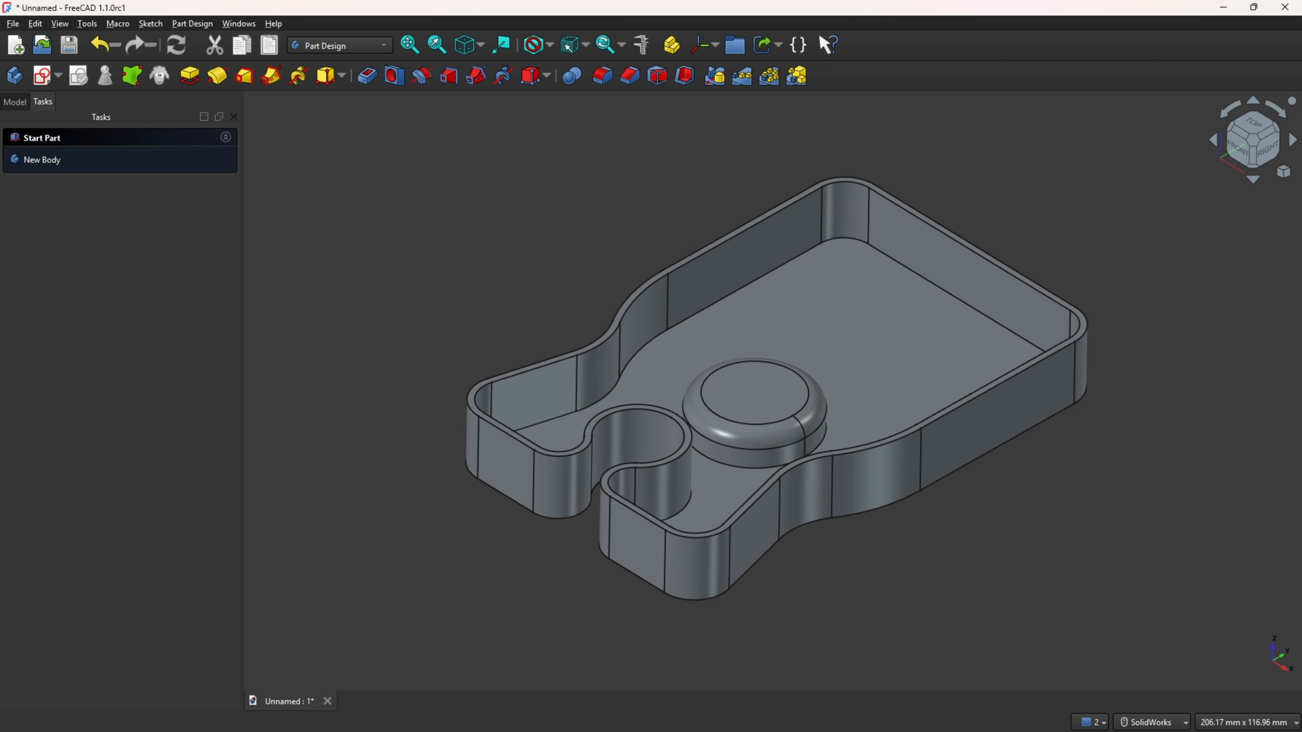
- Switch to the PDF reference drawing and mark the slot dimensions and the RD arc bounding the slots, checking the value of D
key(alt+Tab)
scroll(238, 341, up, 2)
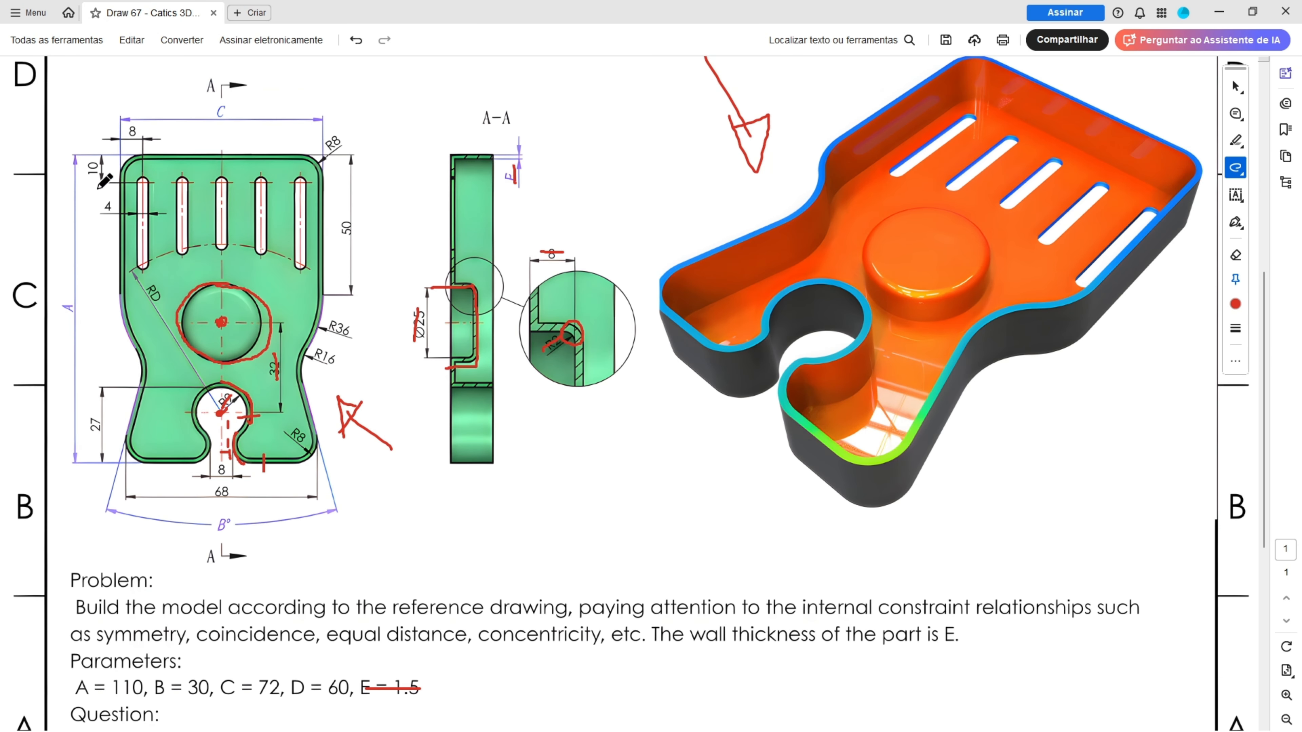
drag(98, 202, 113, 200)
mouse_move(145, 262)
mouse_down()
mouse_move(218, 250)
mouse_move(303, 265)
mouse_up()
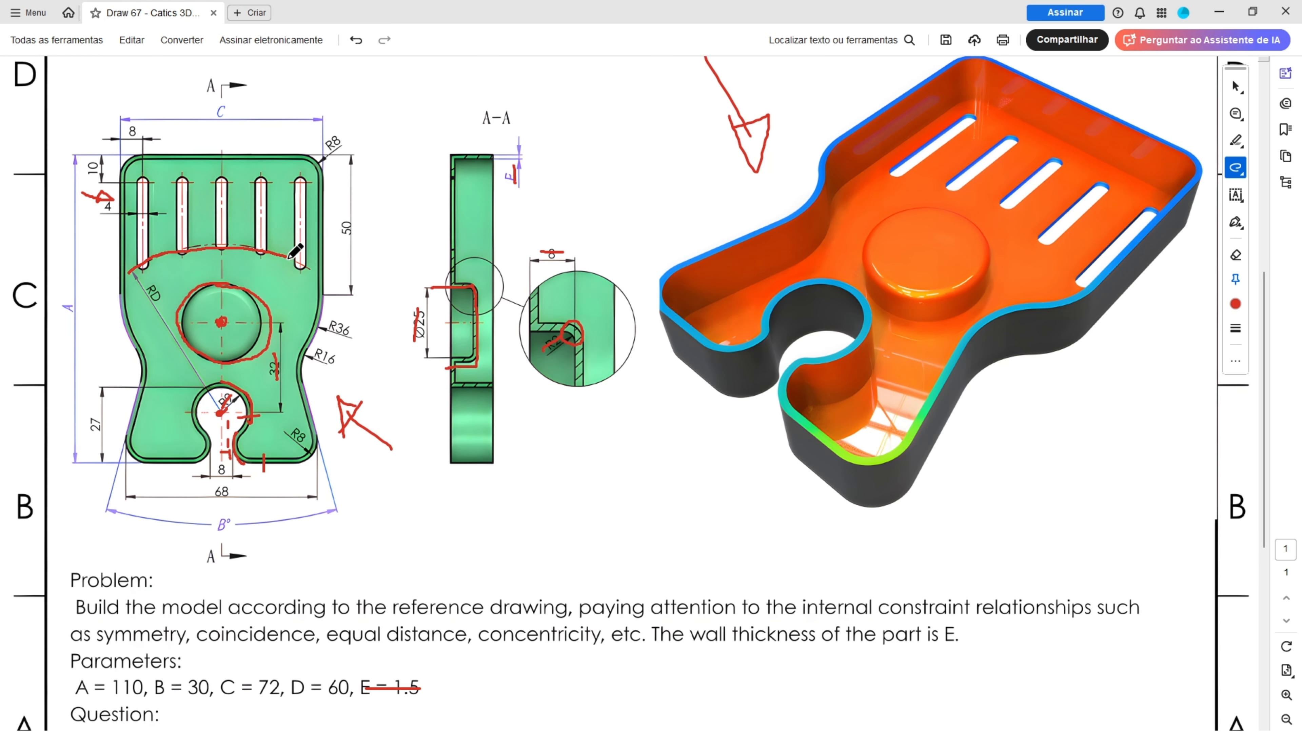
scroll(183, 327, down, 3)
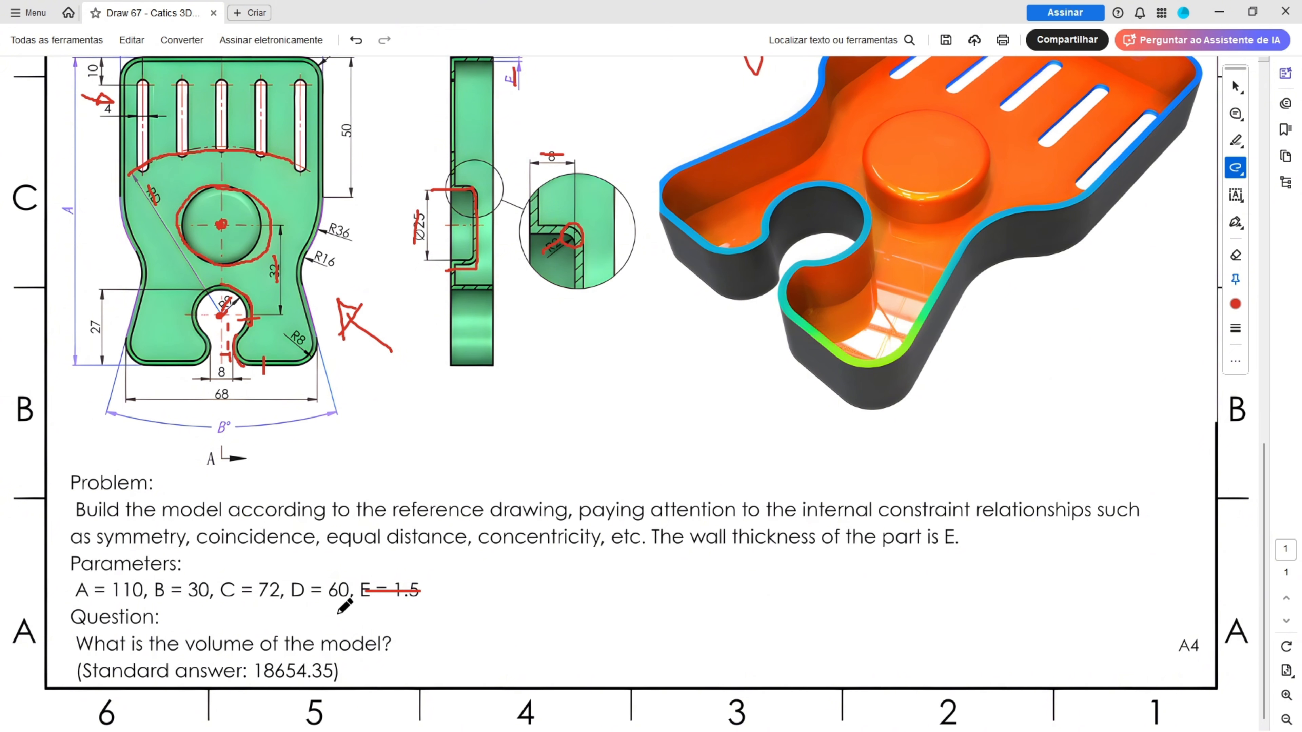
ctrl+scroll(205, 440, down, 1)
ctrl+scroll(158, 291, up, 3)
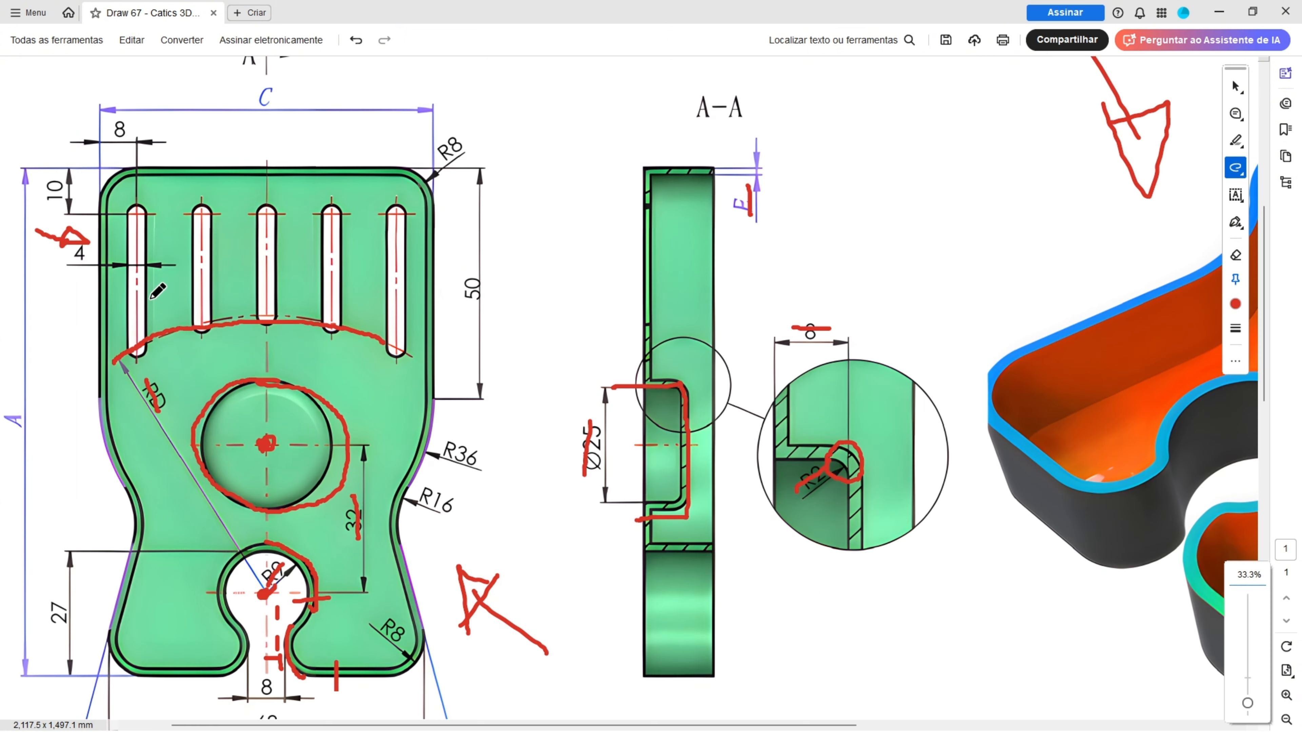
scroll(259, 587, up, 3)
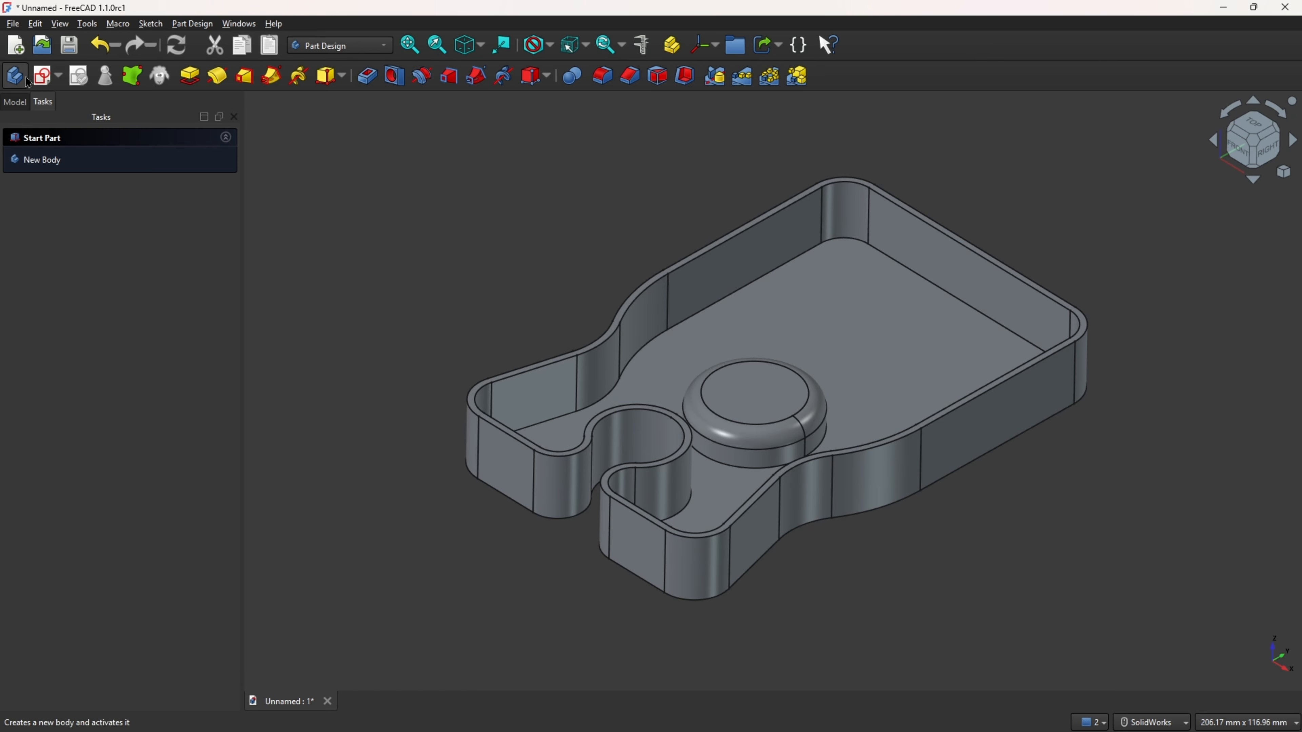
- In FreeCAD, create a sketch on the tray's inner floor, projecting the outer left and top edges as external geometry, with the view sectioned at the sketch plane
click(869, 324)
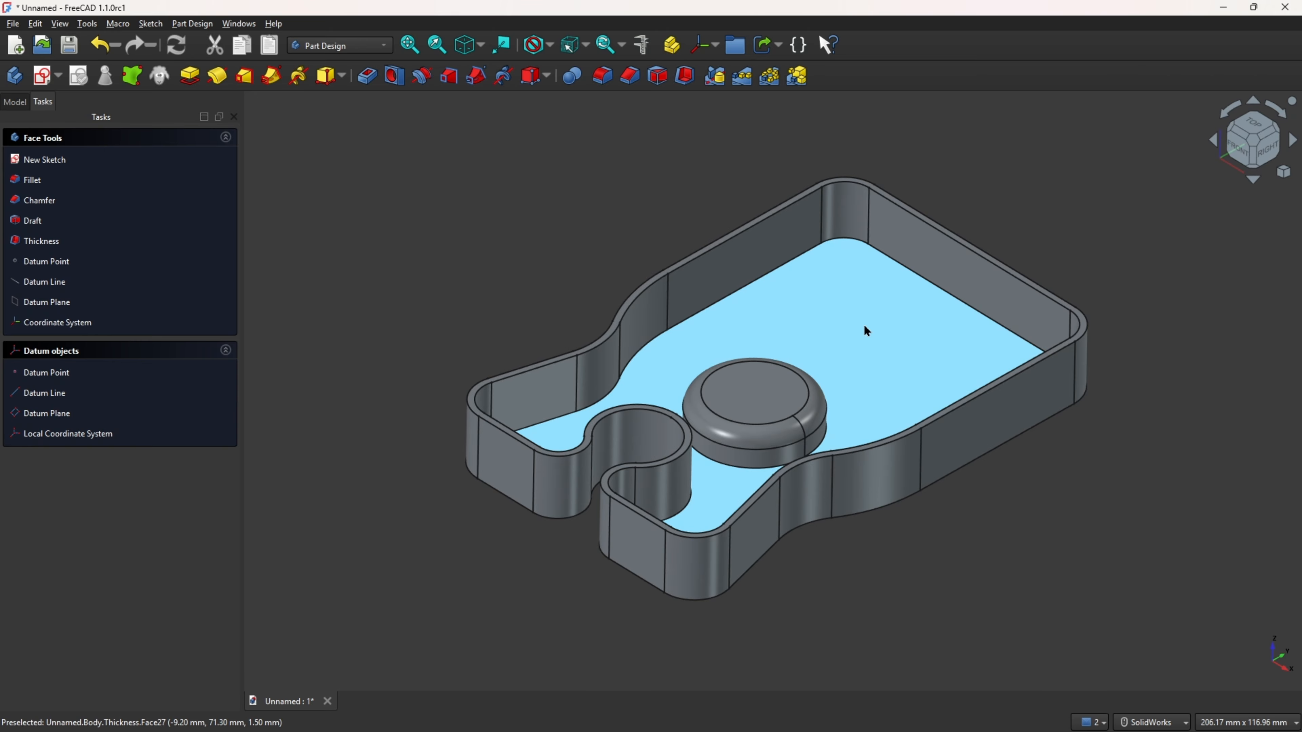
click(43, 78)
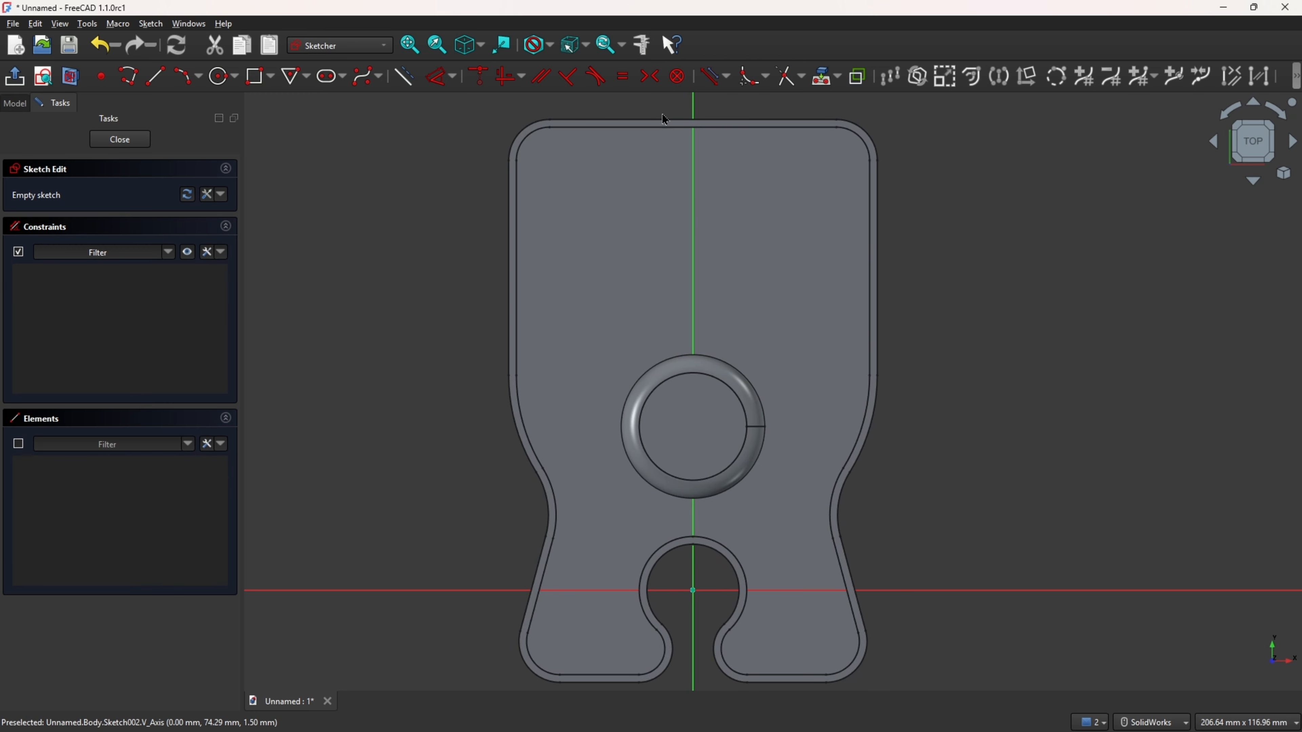
click(836, 76)
click(845, 97)
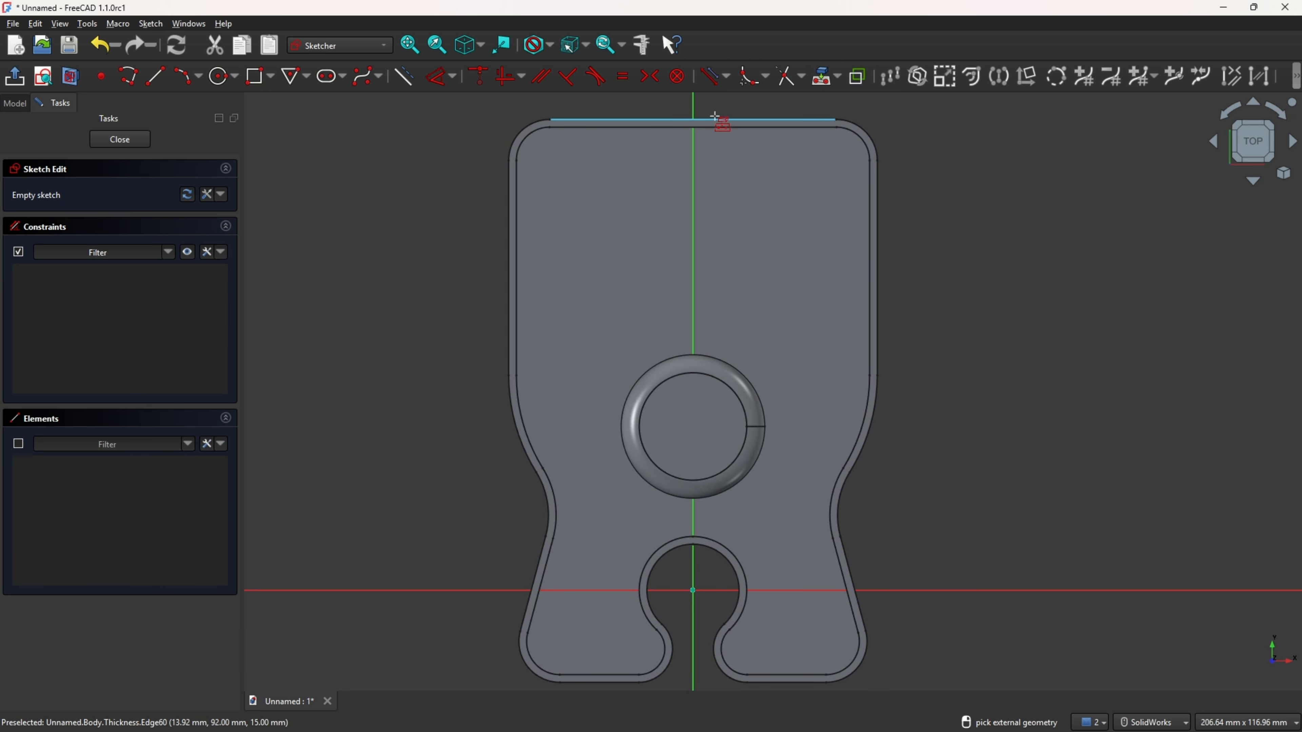
click(509, 208)
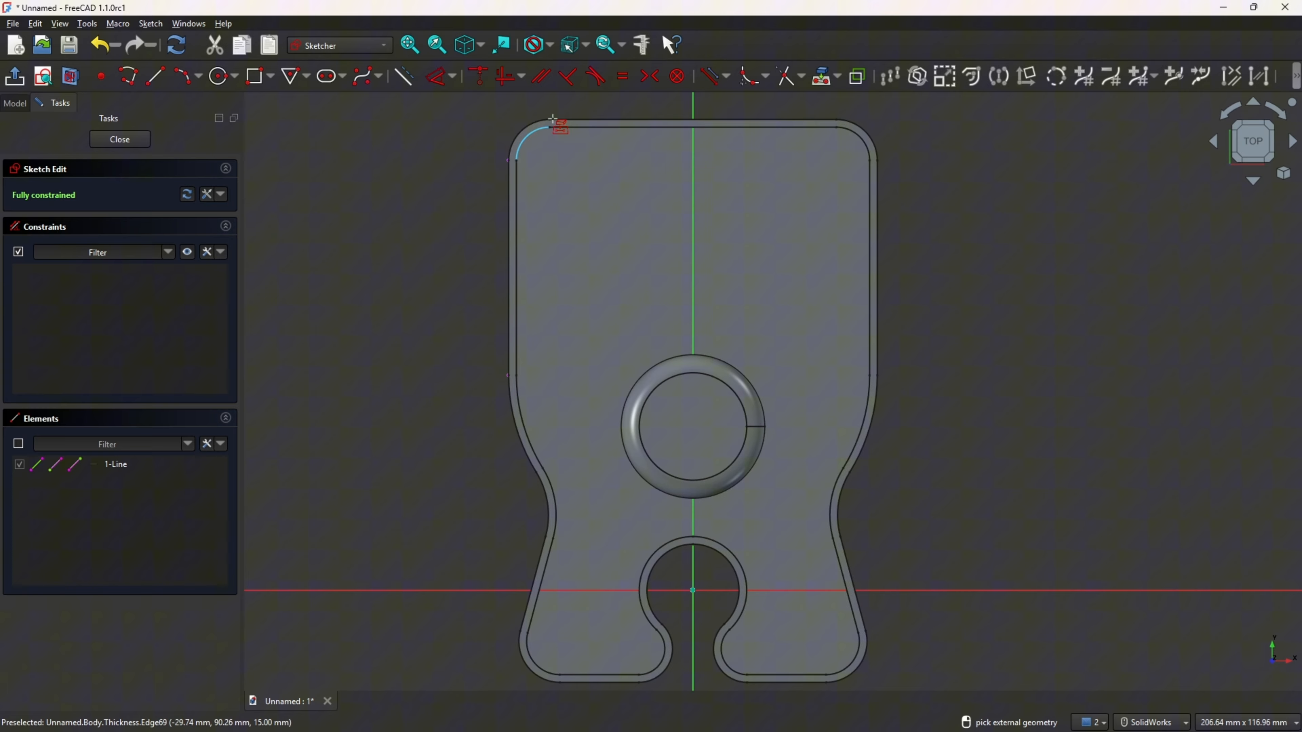
click(584, 123)
click(75, 83)
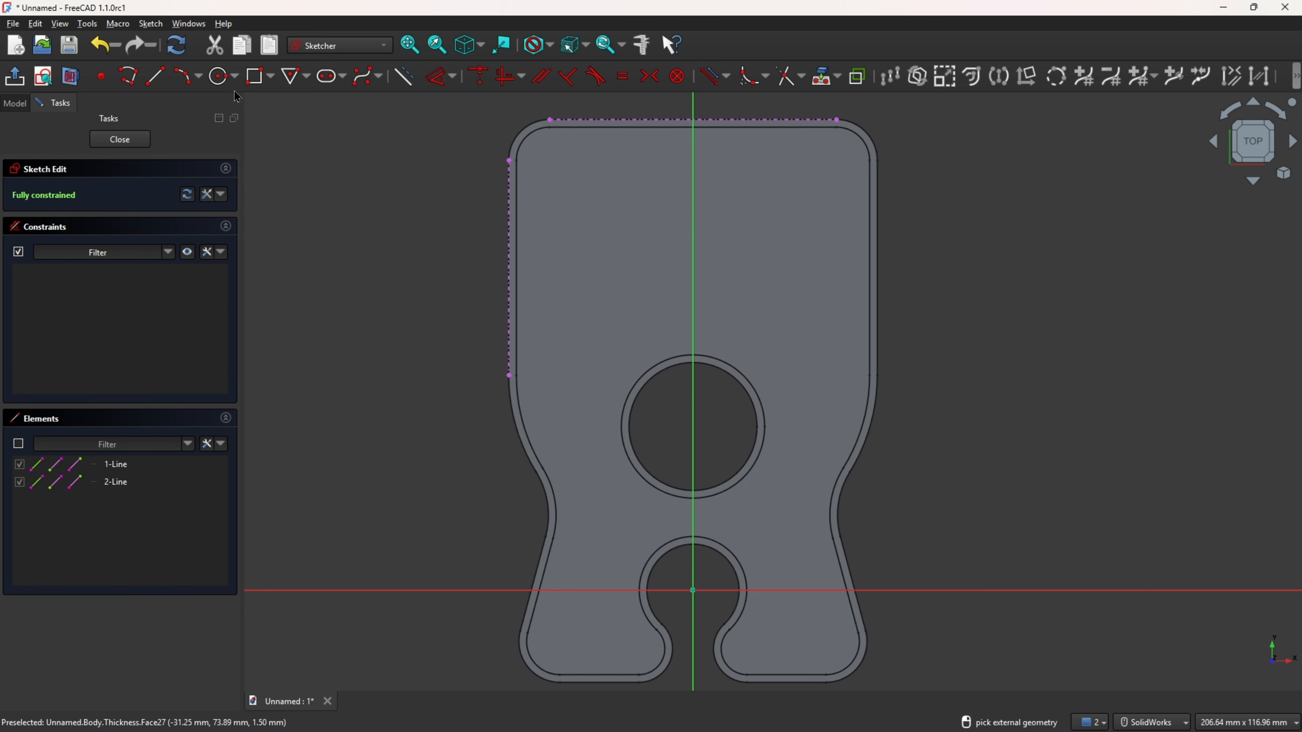
- Draw a 60 mm radius construction arc centred on the origin, from the tray's outer left edge to beyond its right edge, and reposition its radius dimension
click(199, 76)
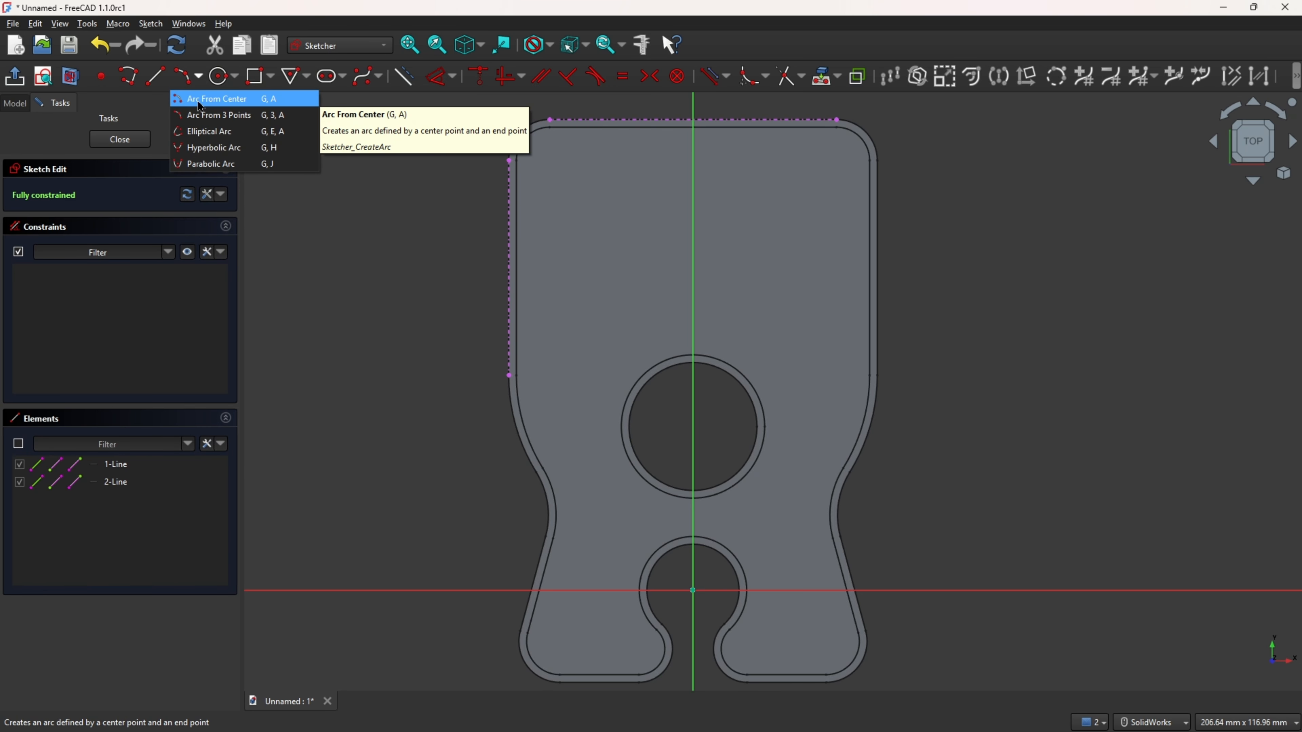
click(213, 99)
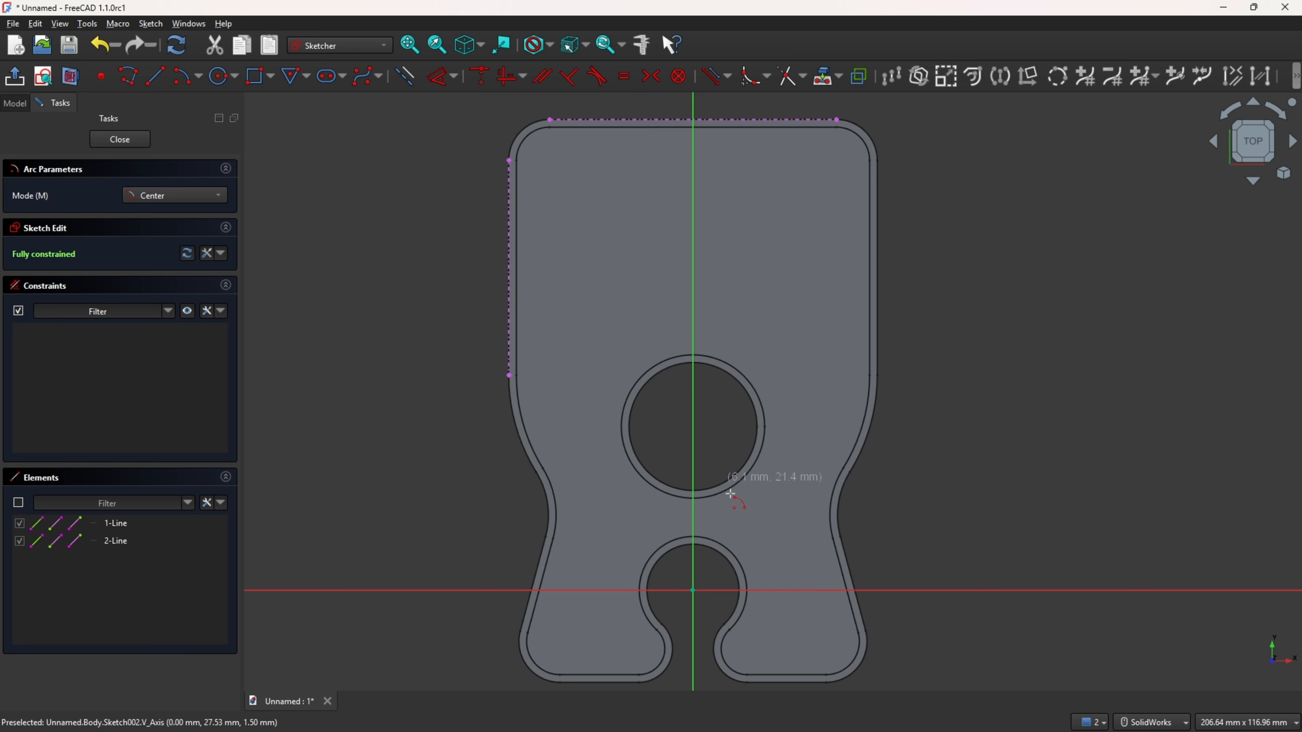
click(692, 590)
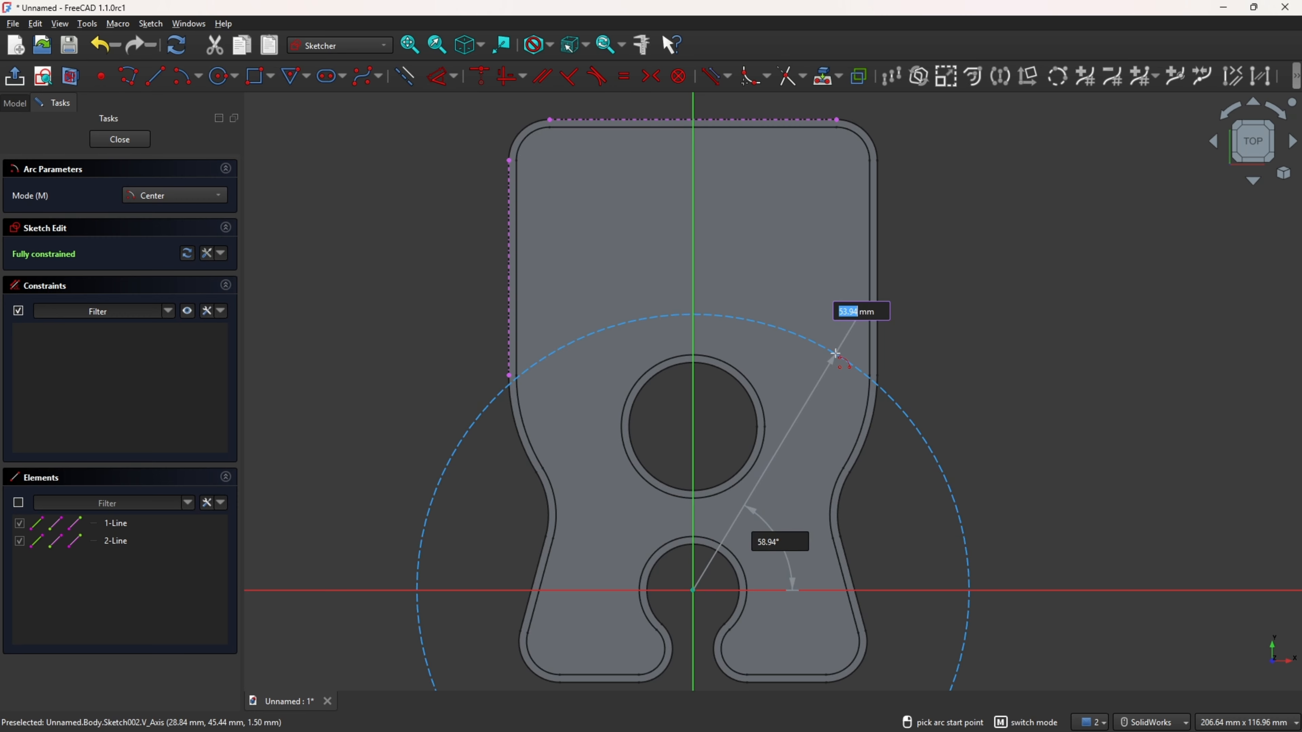
text(60)
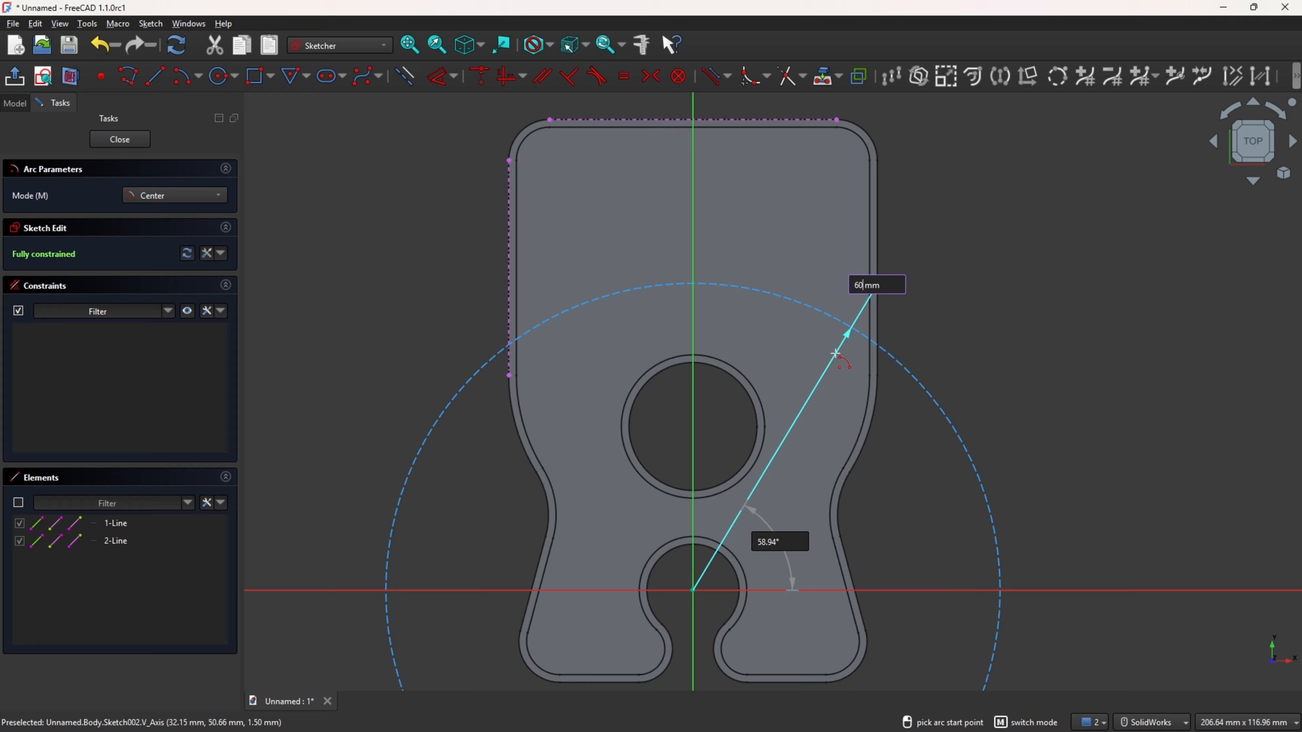
click(508, 314)
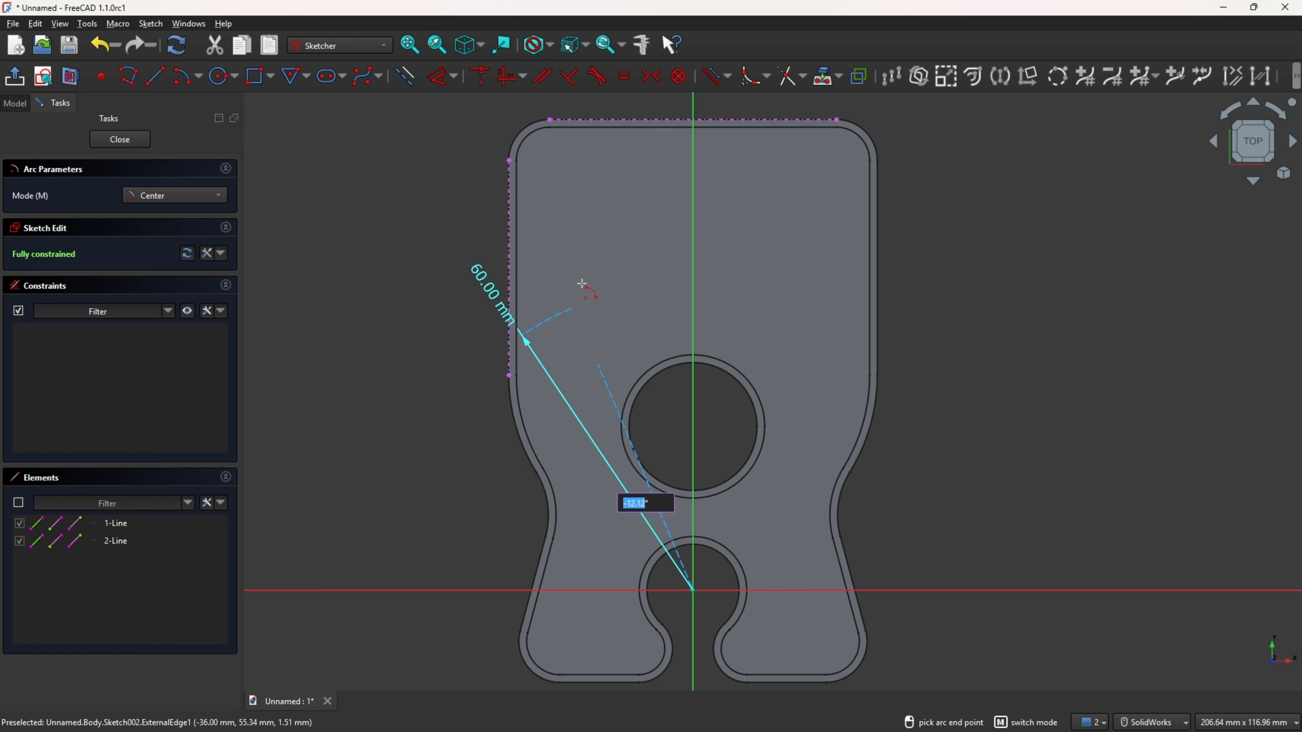
click(901, 363)
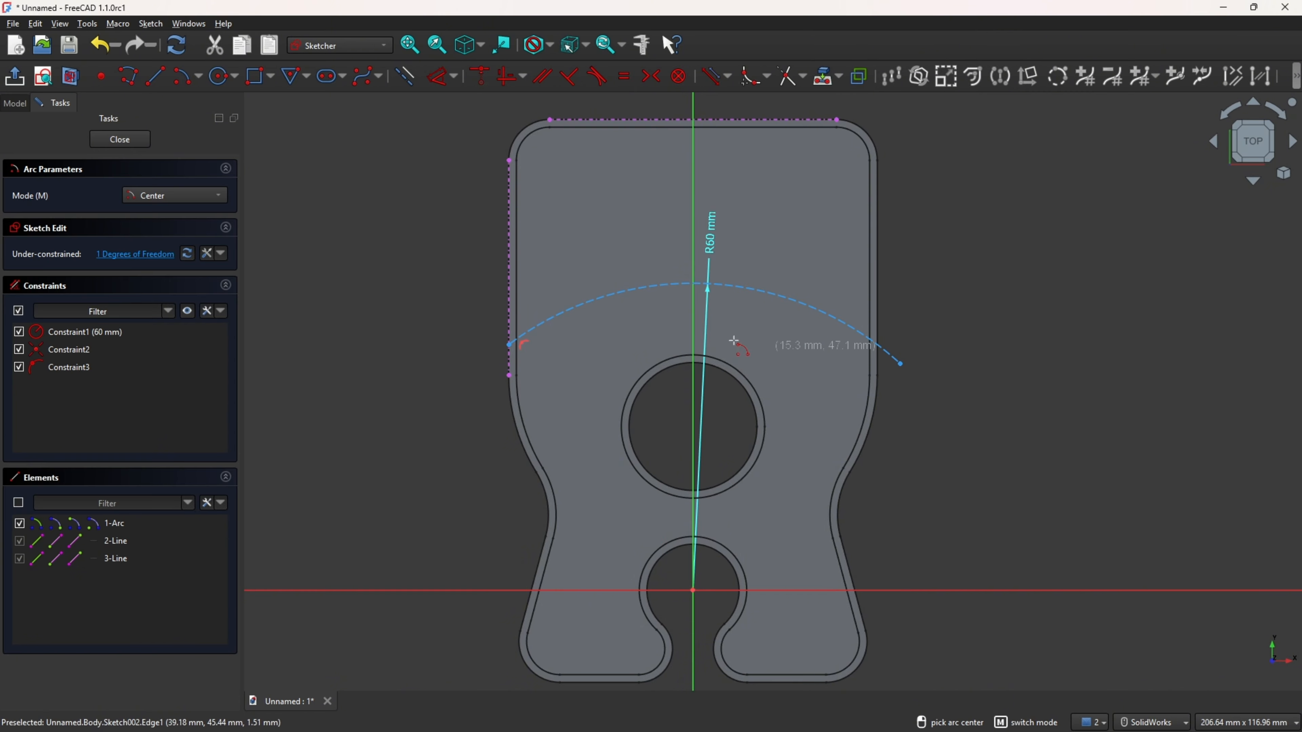
right_click(738, 226)
drag(712, 238, 929, 267)
scroll(552, 192, up, 2)
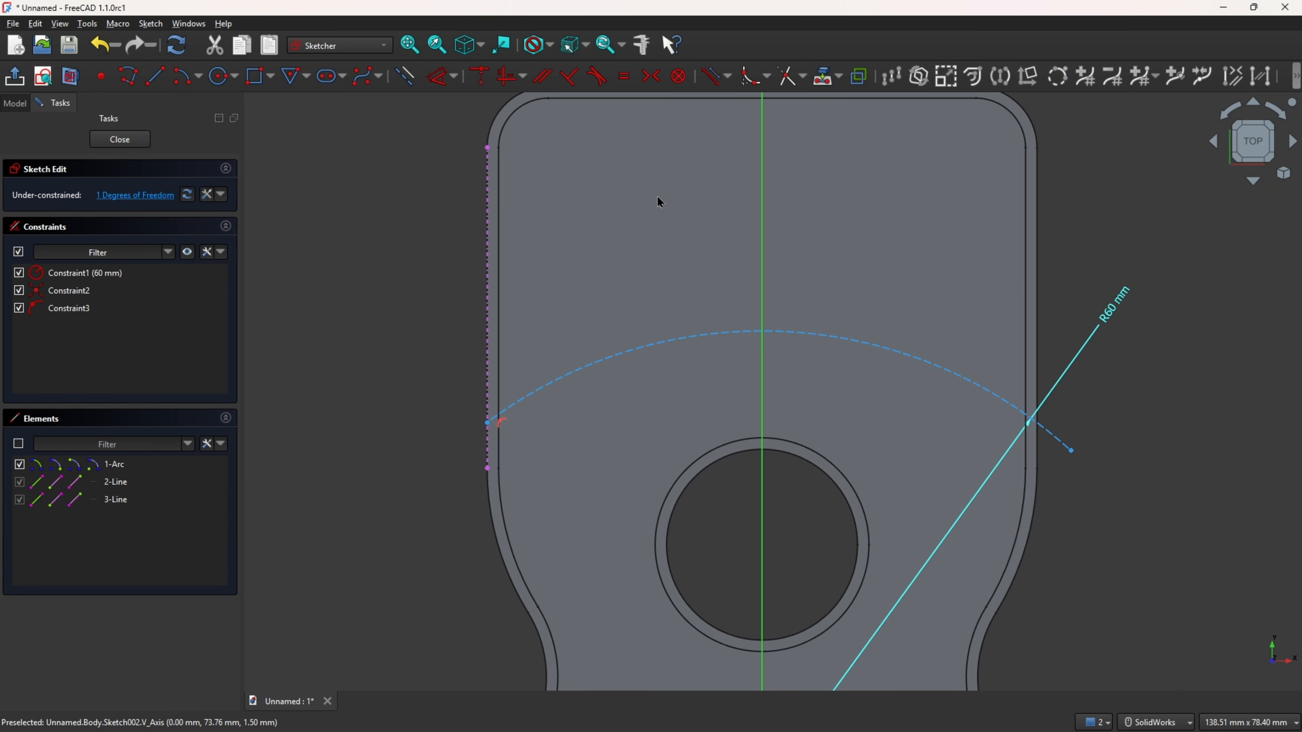
scroll(703, 262, up, 3)
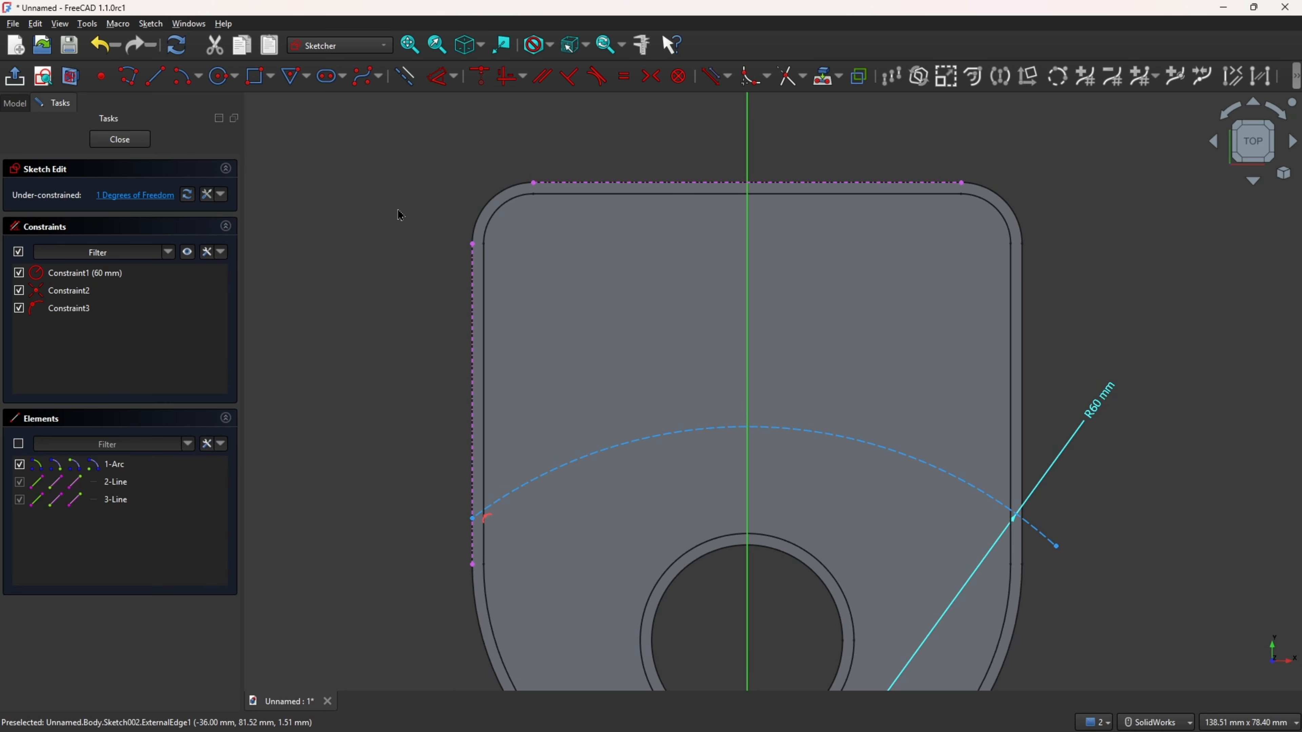
- Switch to the PDF reference drawing, undo the earlier red markings, and mark the first slot's reference edges and dimensions, returning to FreeCAD
key(alt+Tab)
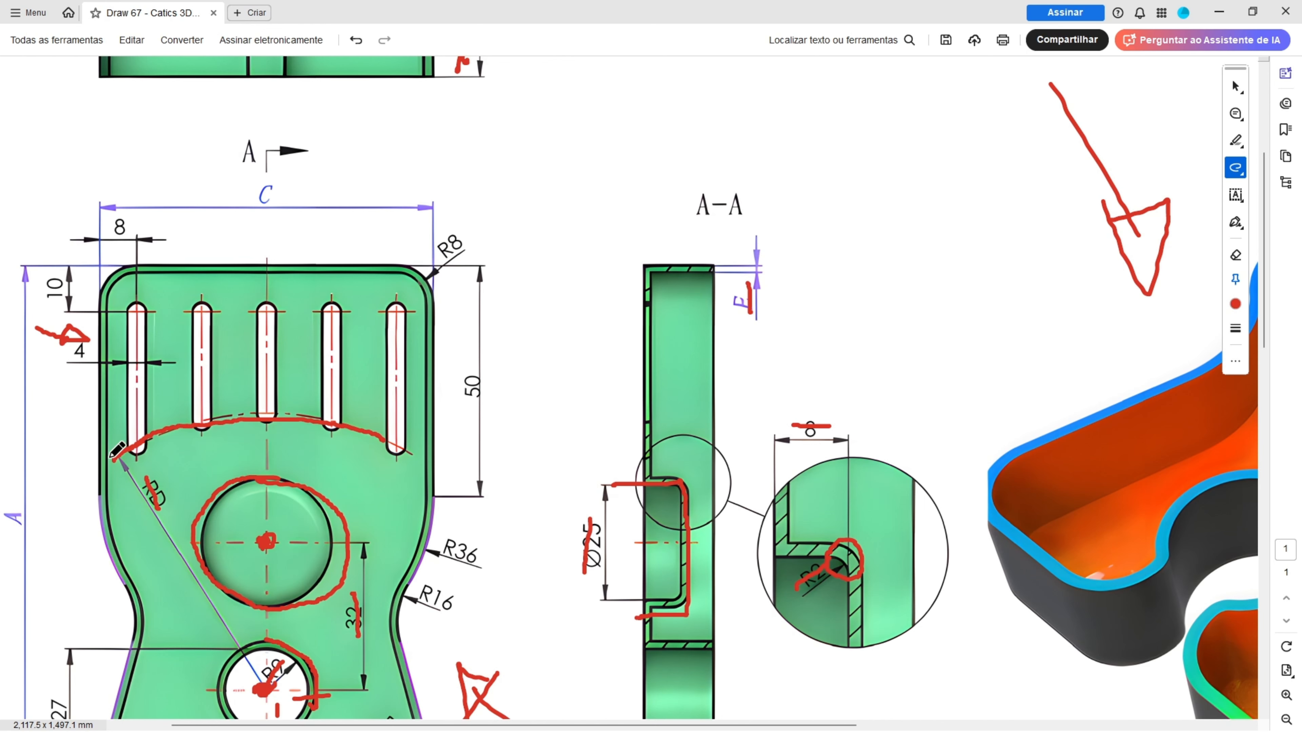
drag(127, 308, 125, 401)
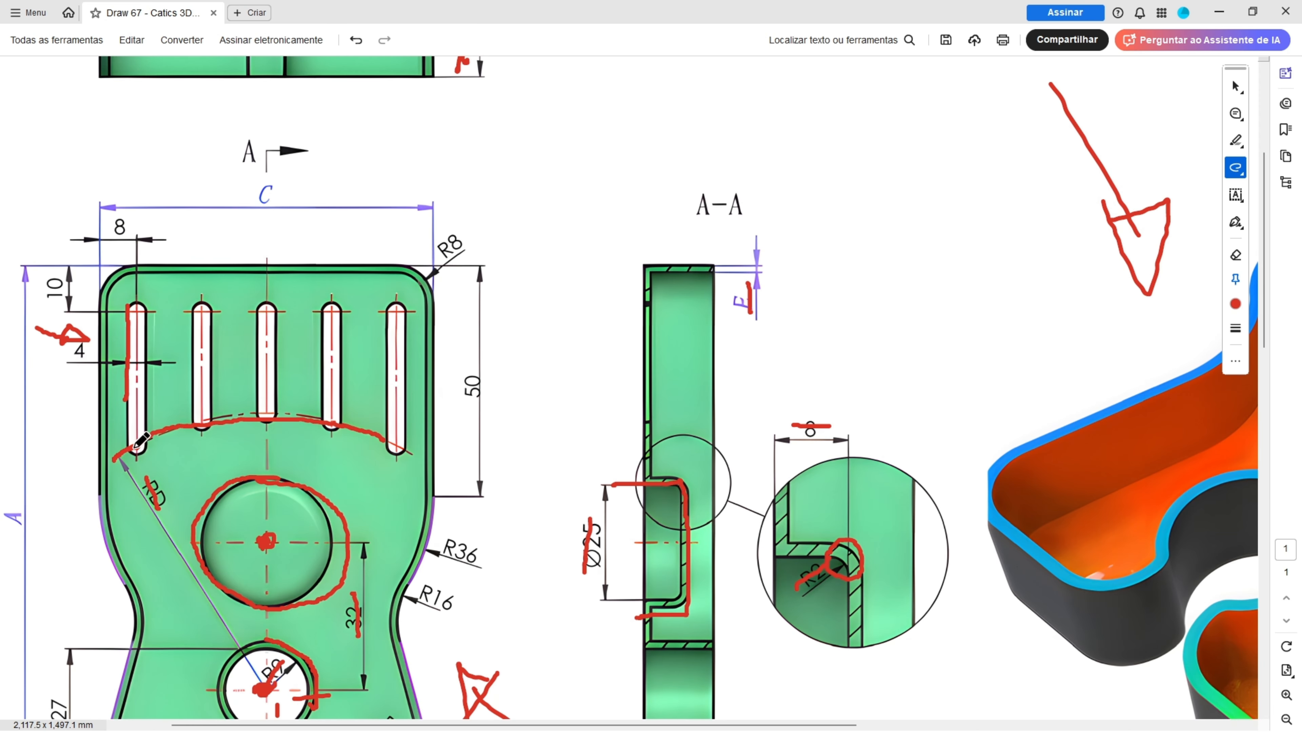
key(ctrl+z)
key(ctrl+z)
key(ctrl+z)
key(ctrl+z)
key(ctrl+z)
key(ctrl+z)
key(ctrl+z)
key(ctrl+z)
key(ctrl+z)
key(ctrl+z)
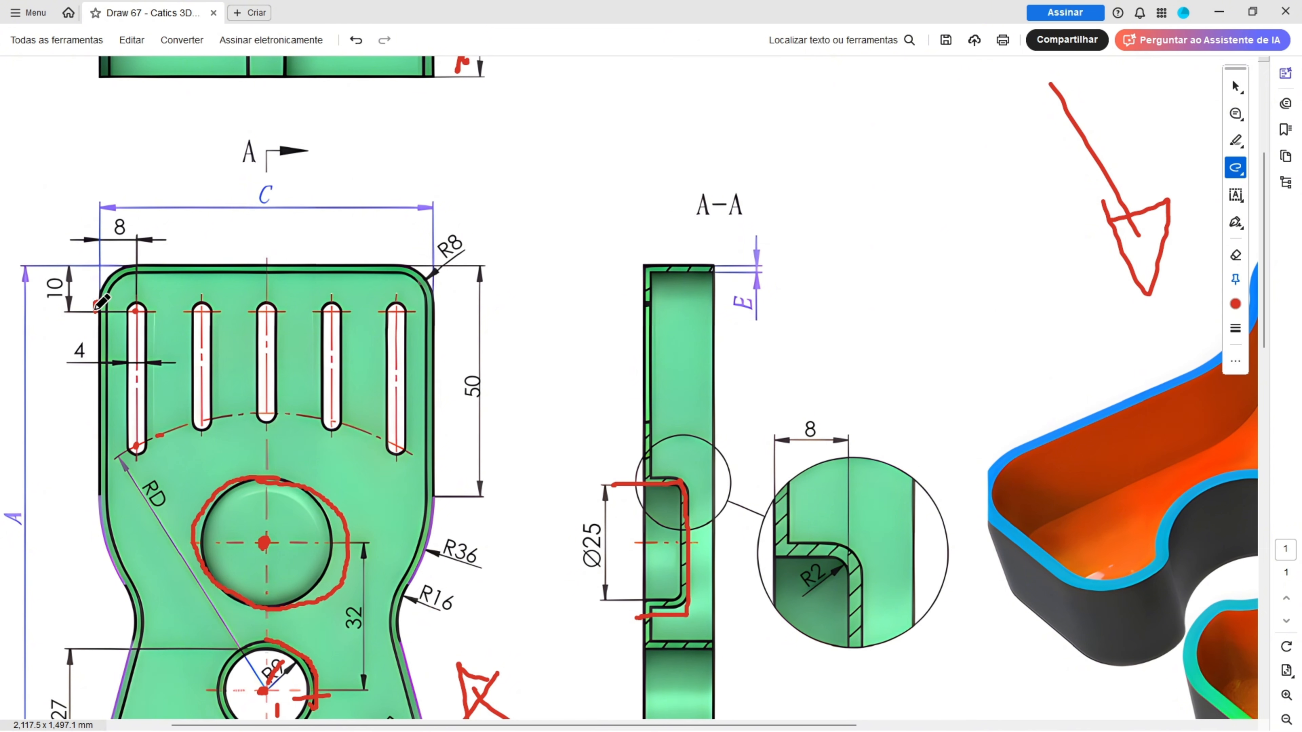
drag(96, 309, 94, 303)
drag(113, 230, 135, 231)
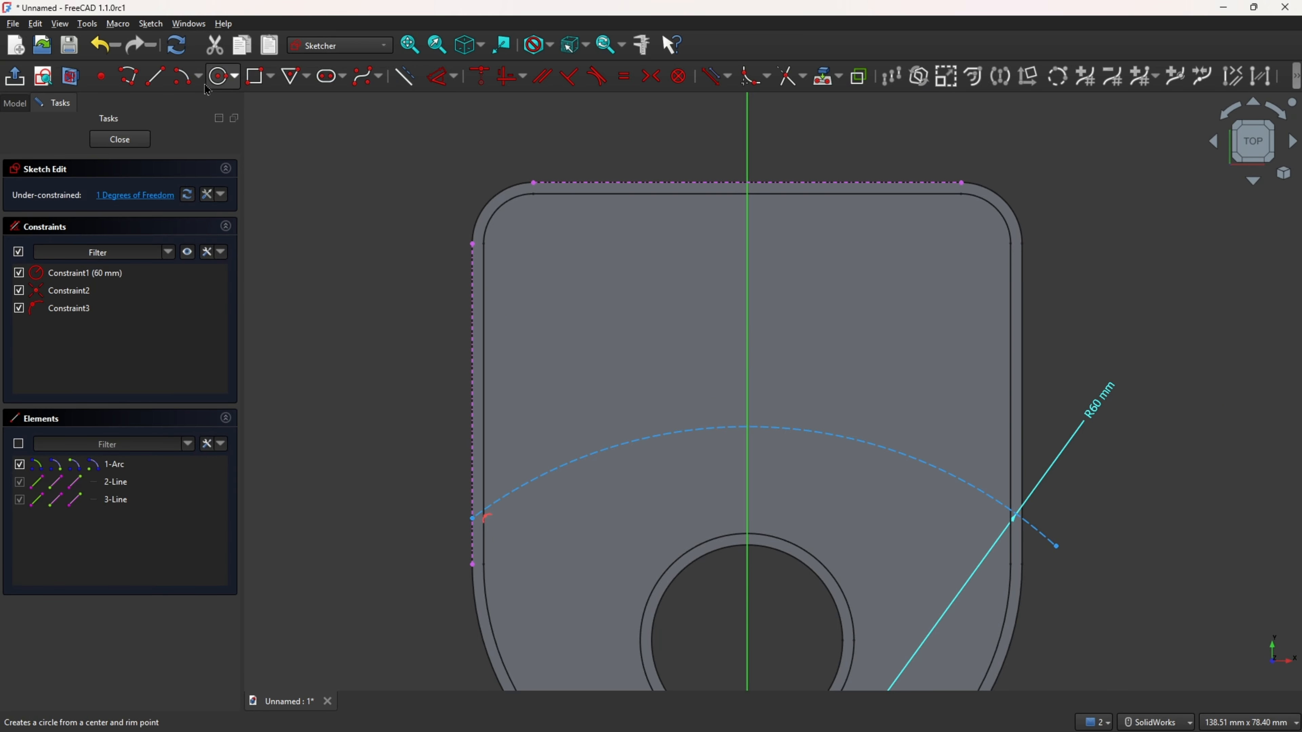
- Draw a vertical slot about 30 mm long between centres and 7 mm wide near the tray's left side, ending with its lower centre on the construction arc
click(342, 81)
click(359, 100)
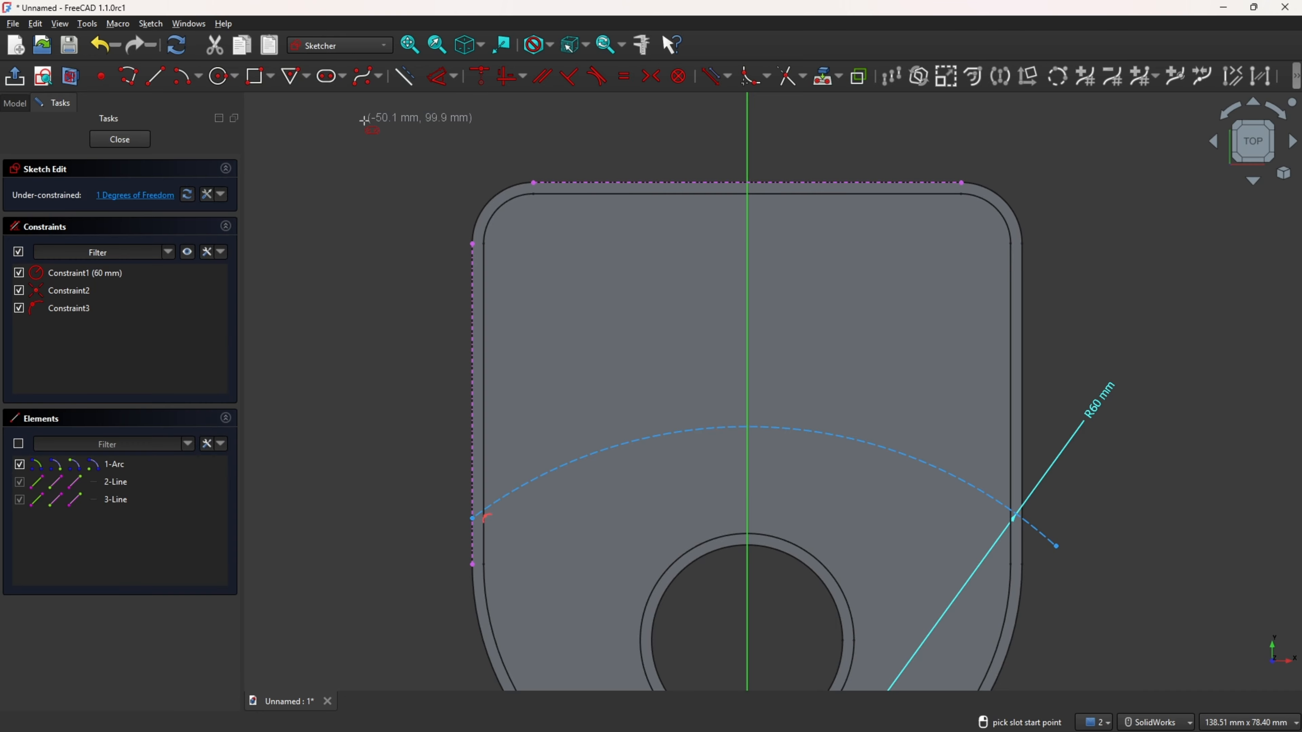
click(551, 244)
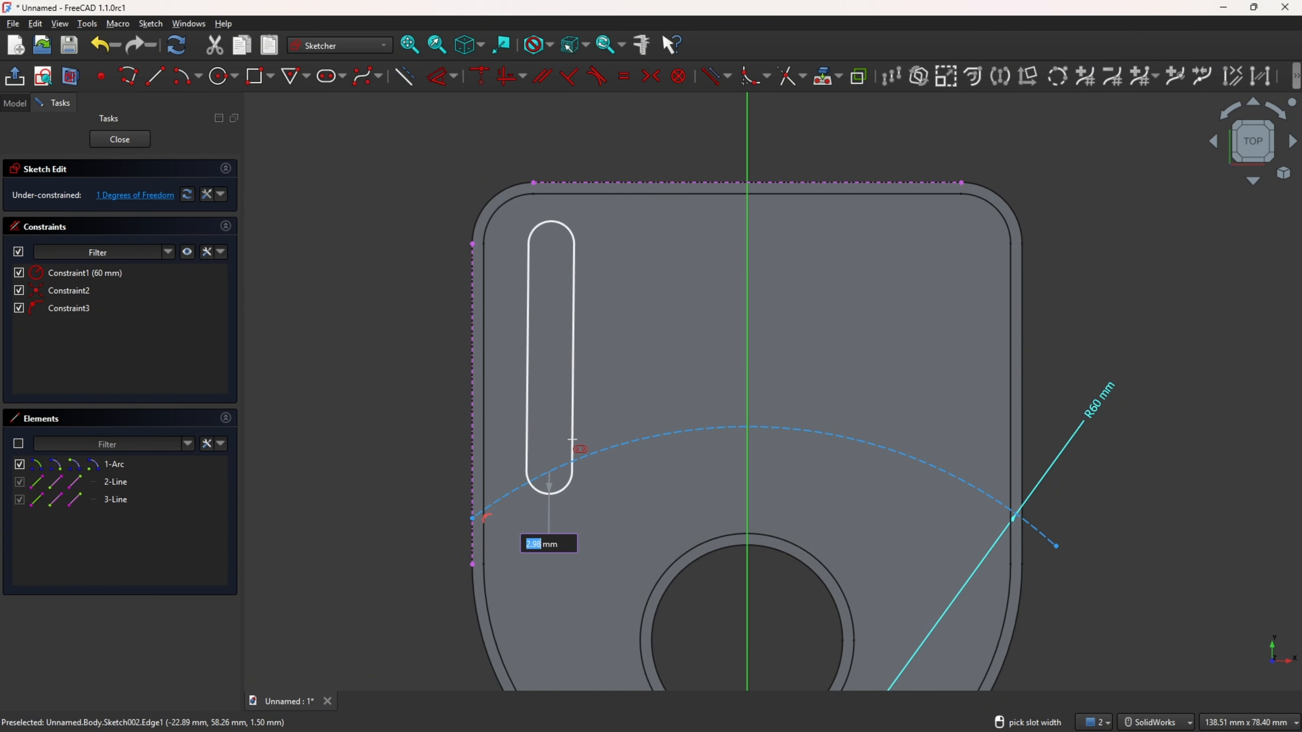
click(551, 472)
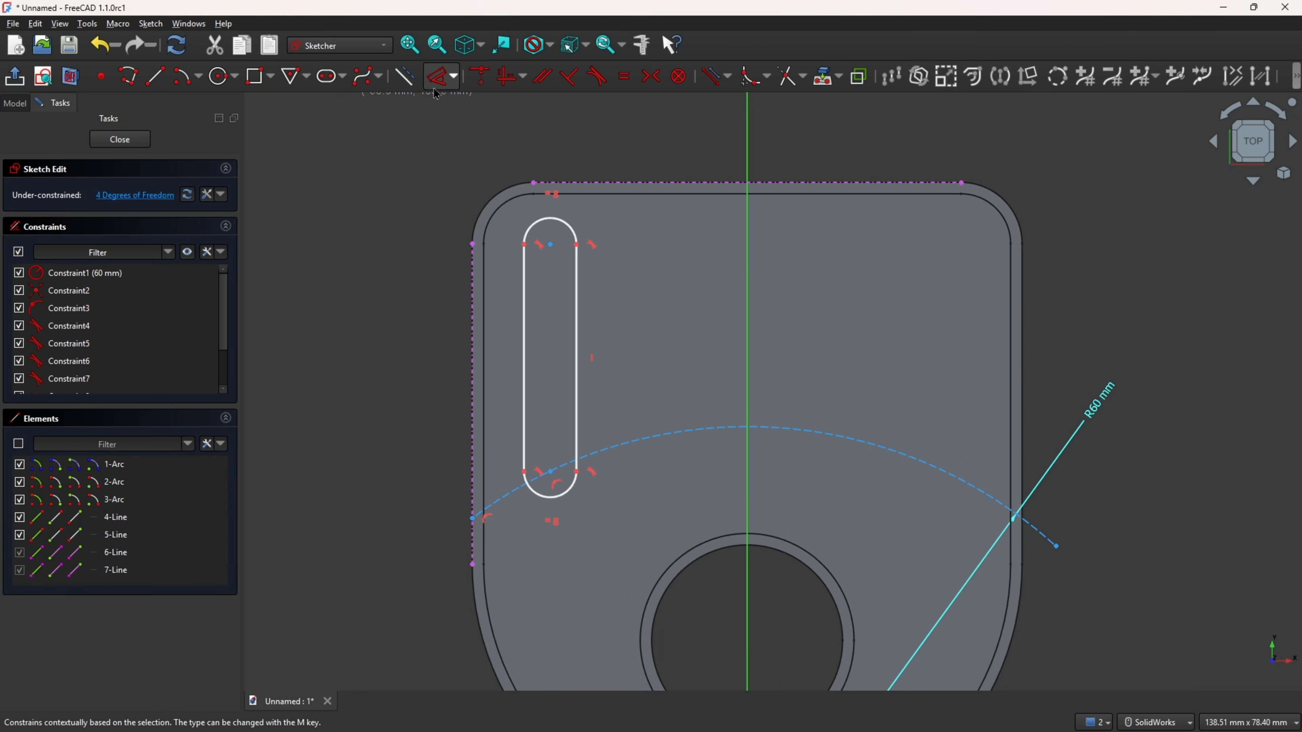
- Dimension the slot's width between its two straight sides as 4 mm
click(440, 77)
click(525, 341)
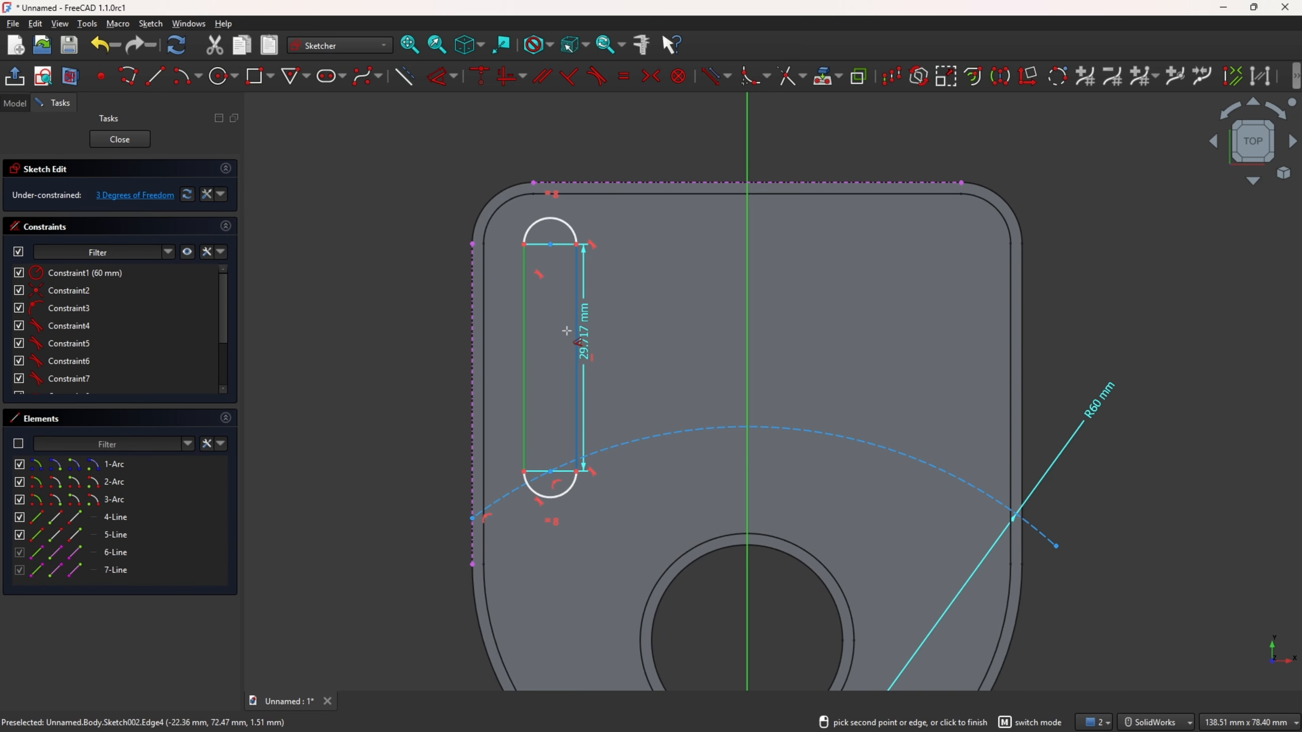
click(574, 338)
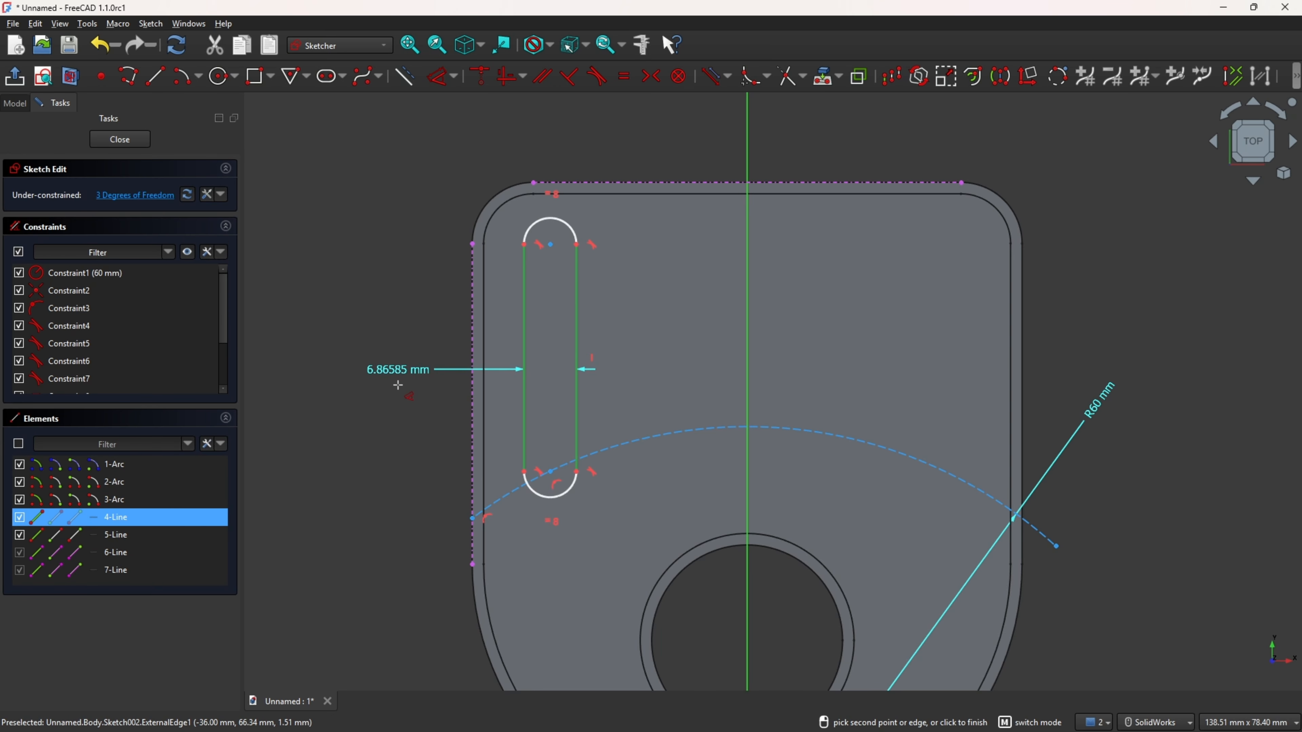
click(399, 368)
text(4)
key(Return)
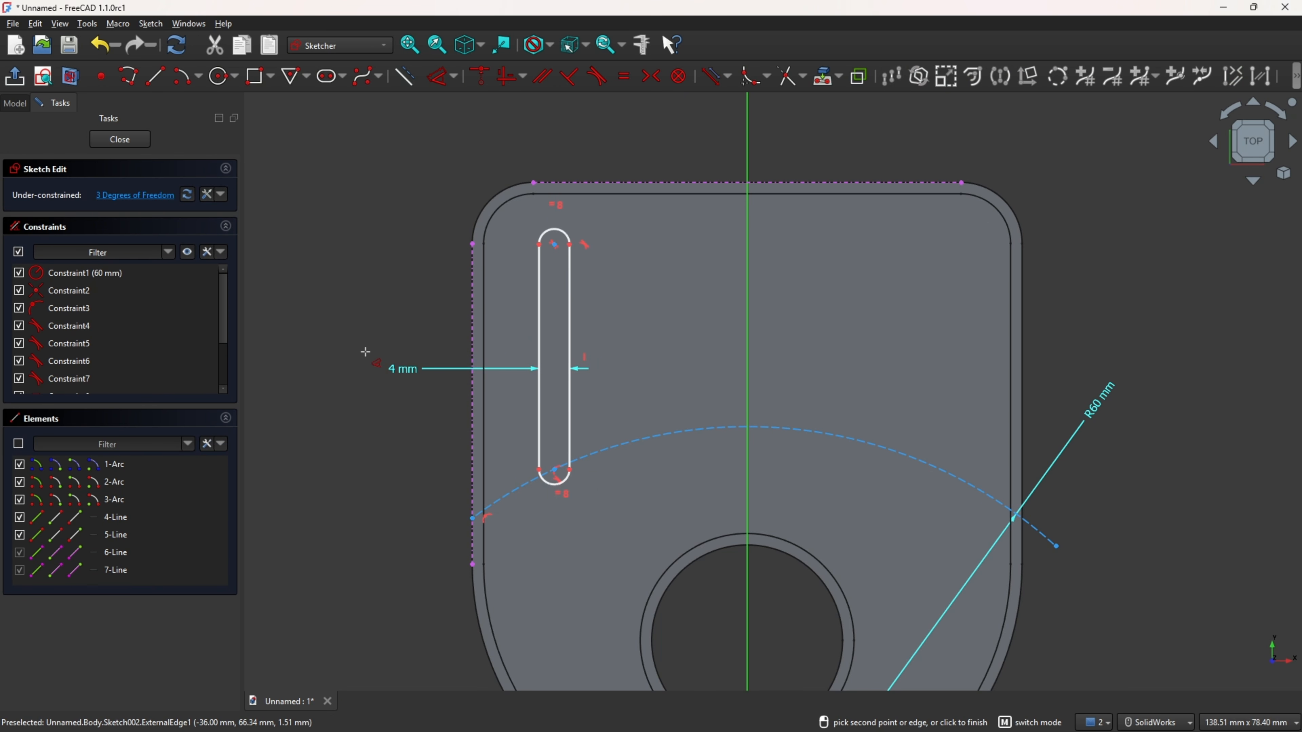
- Dimension the slot's upper centre 10 mm from the tray's outer top edge and 8 mm from its outer left edge
click(554, 245)
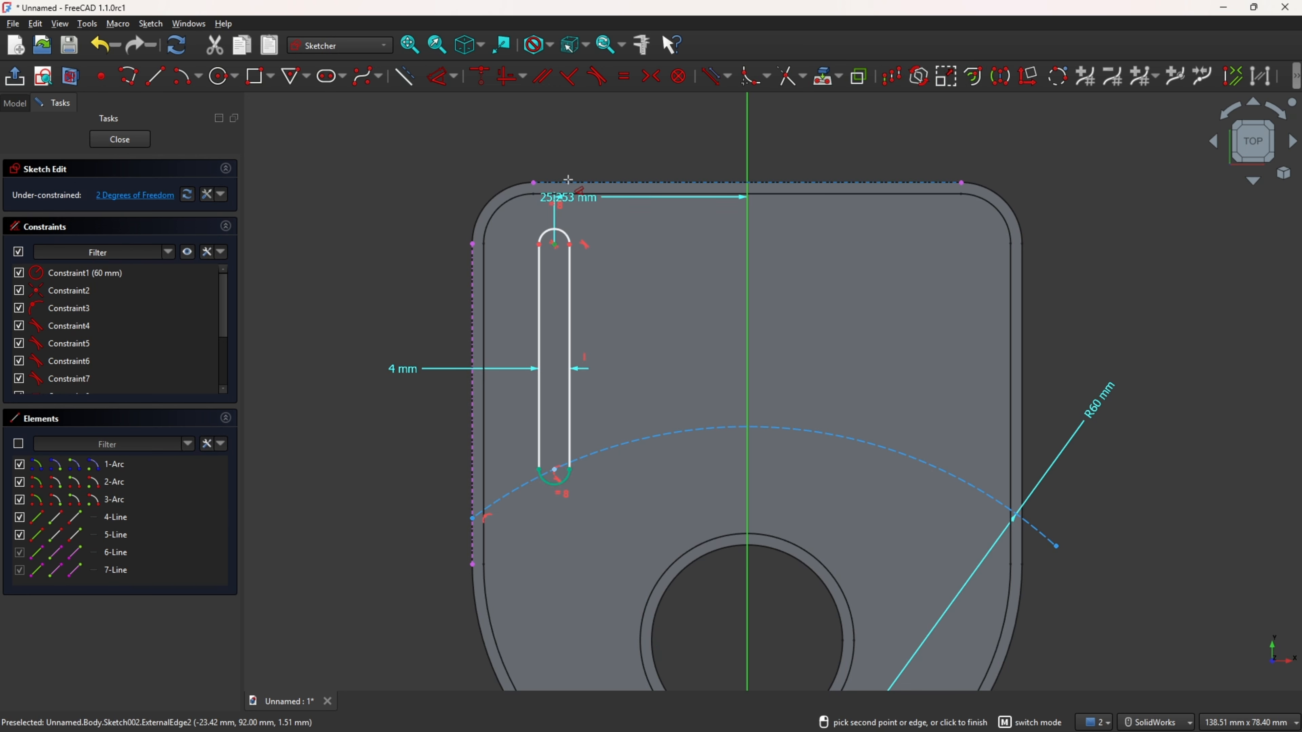
click(366, 210)
text(10)
key(Return)
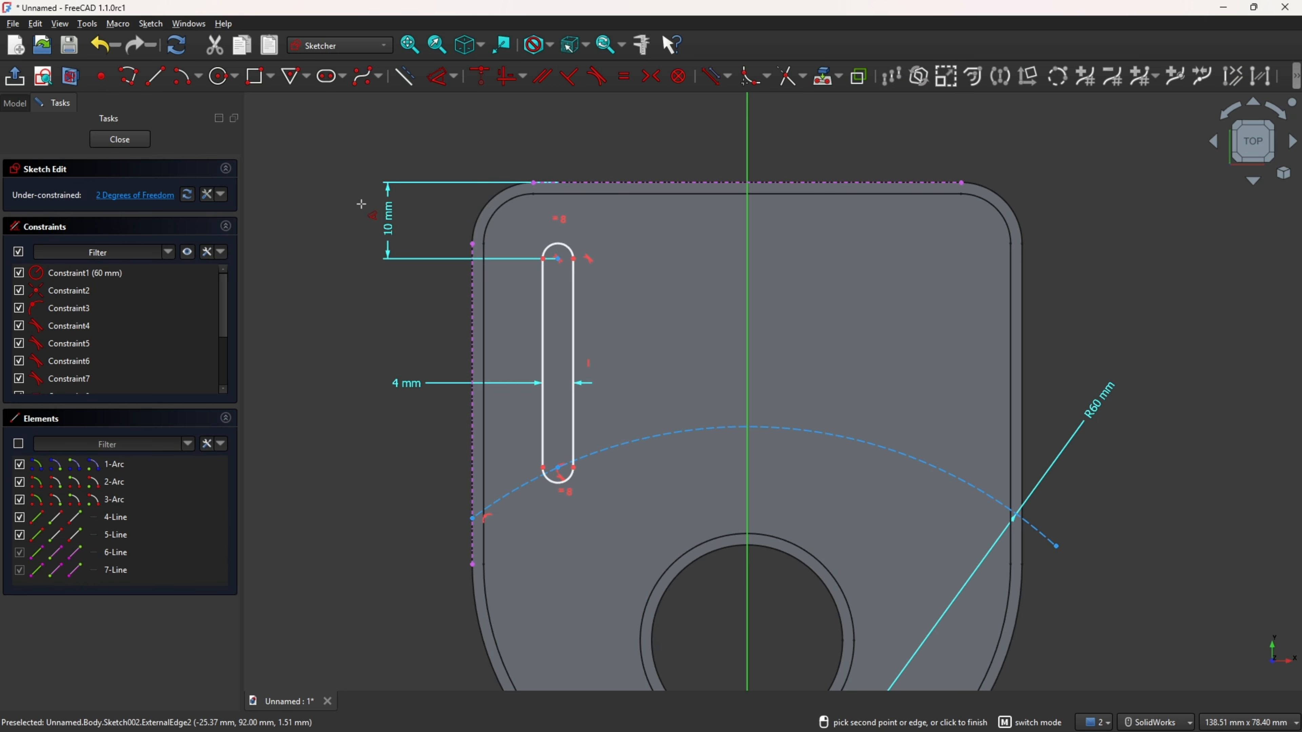
click(557, 259)
click(515, 129)
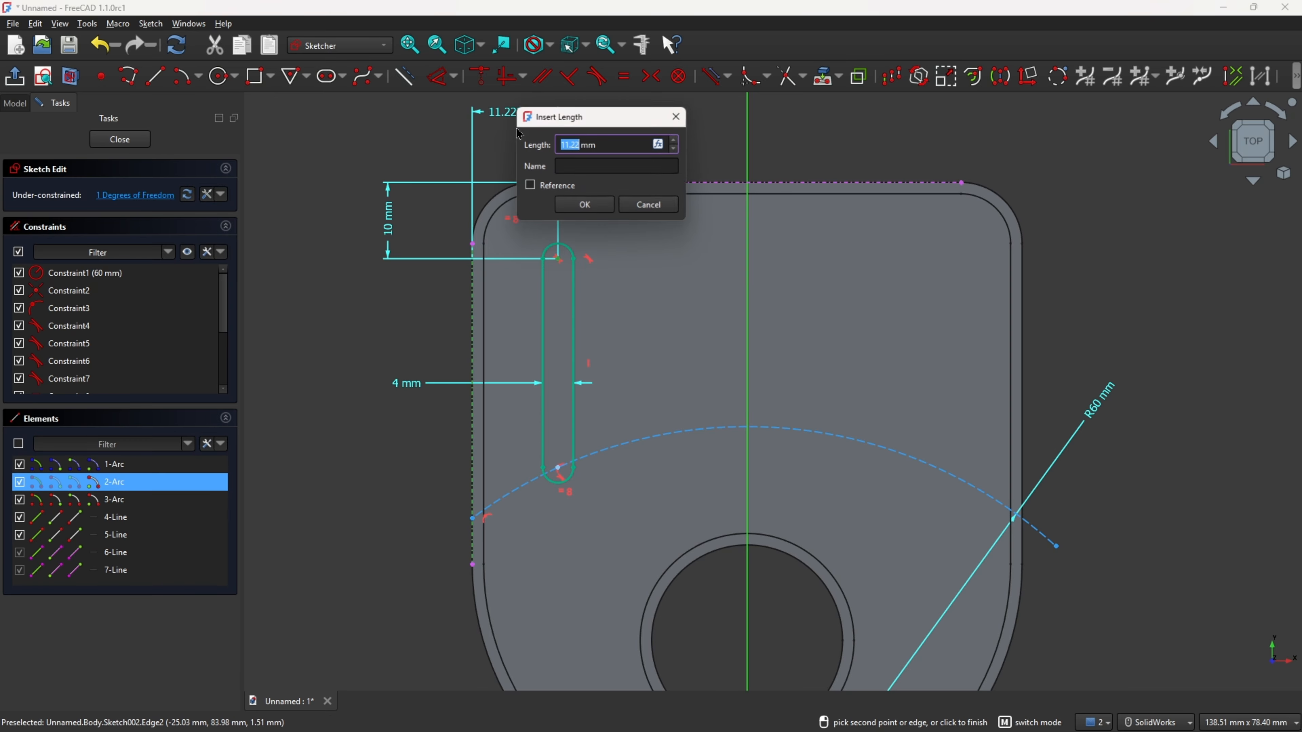
key(Return)
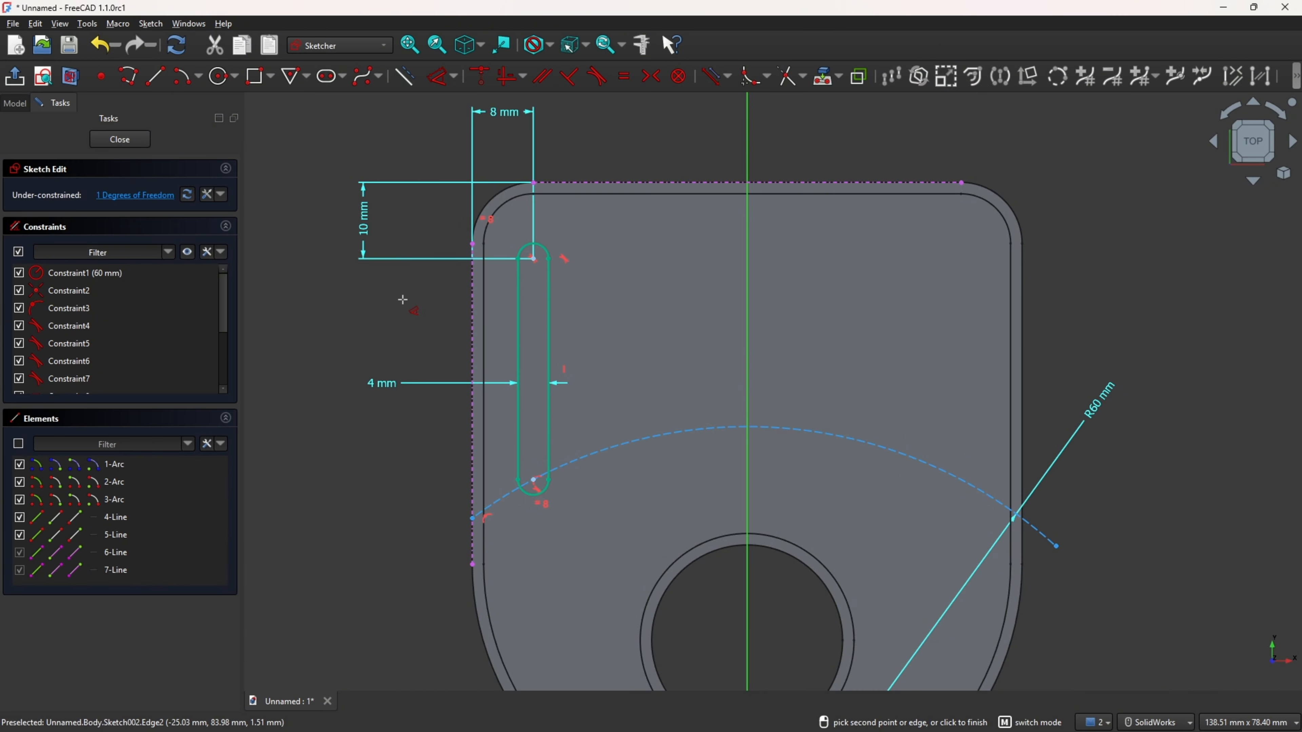
ctrl+middle_drag(402, 299, 401, 323)
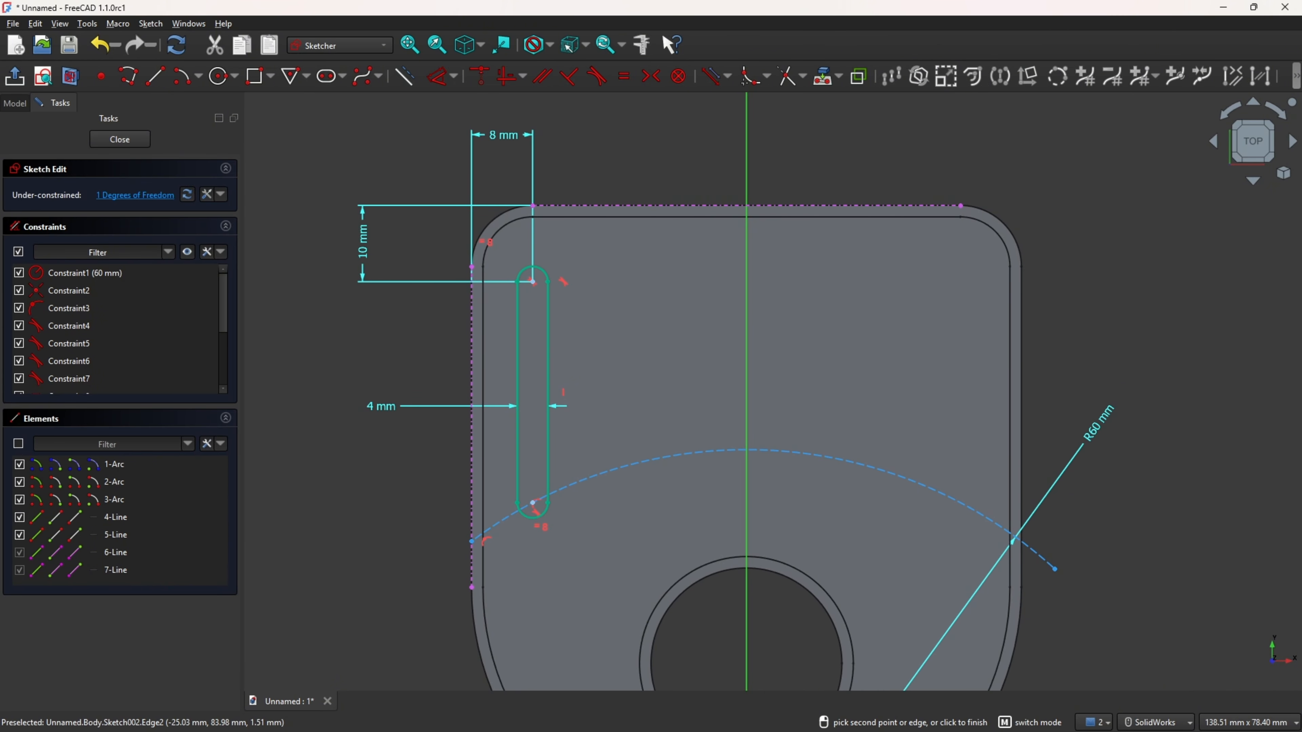
- Switch to the PDF reference drawing and mark the line from the first to the middle slot's centre and down to the circle's centre, returning to FreeCAD
key(alt+Tab)
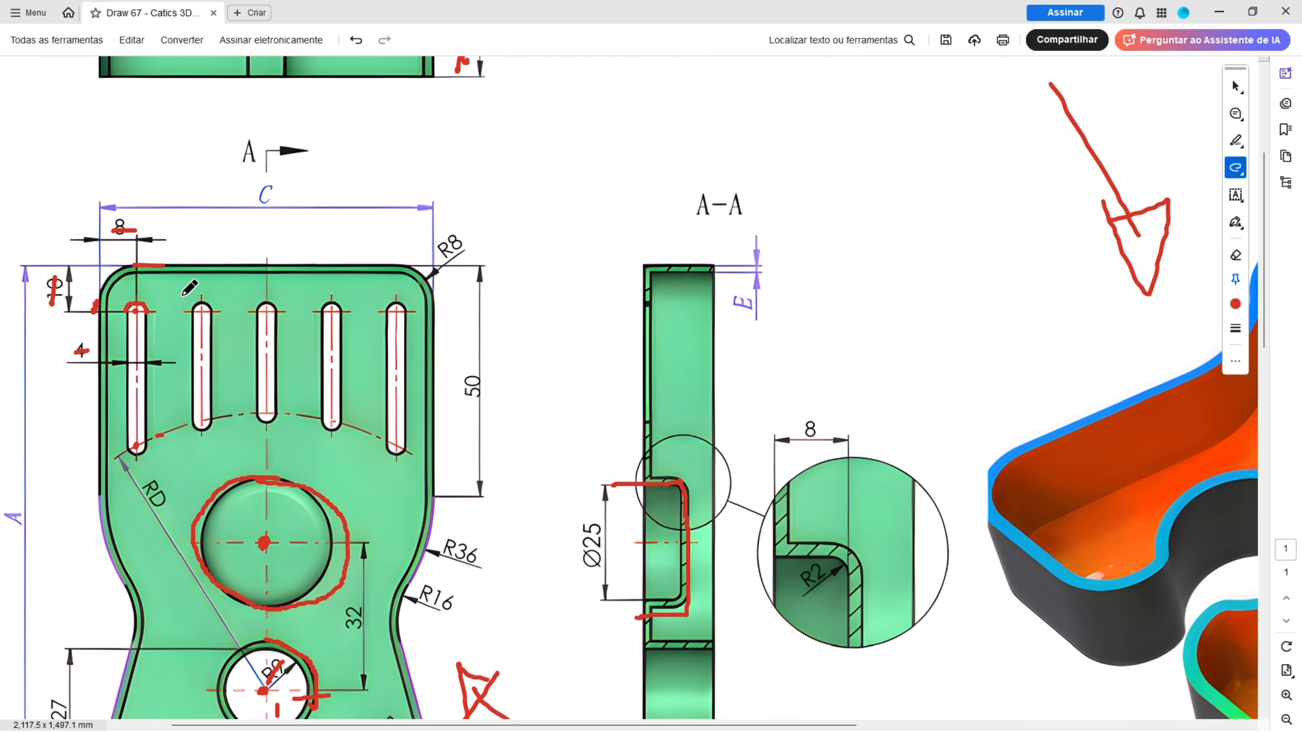
mouse_move(194, 302)
mouse_down()
mouse_move(197, 415)
mouse_move(207, 286)
mouse_move(188, 312)
mouse_move(259, 312)
mouse_up()
key(ctrl+z)
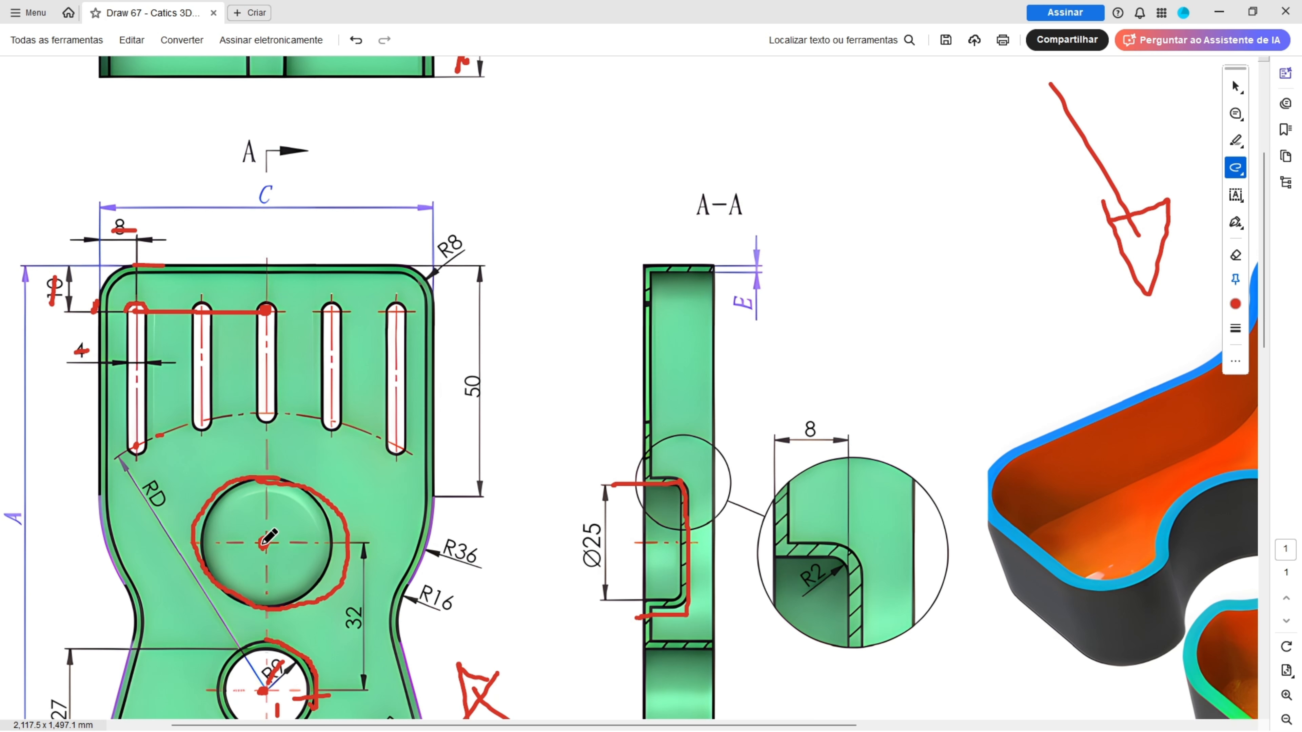
drag(264, 310, 272, 516)
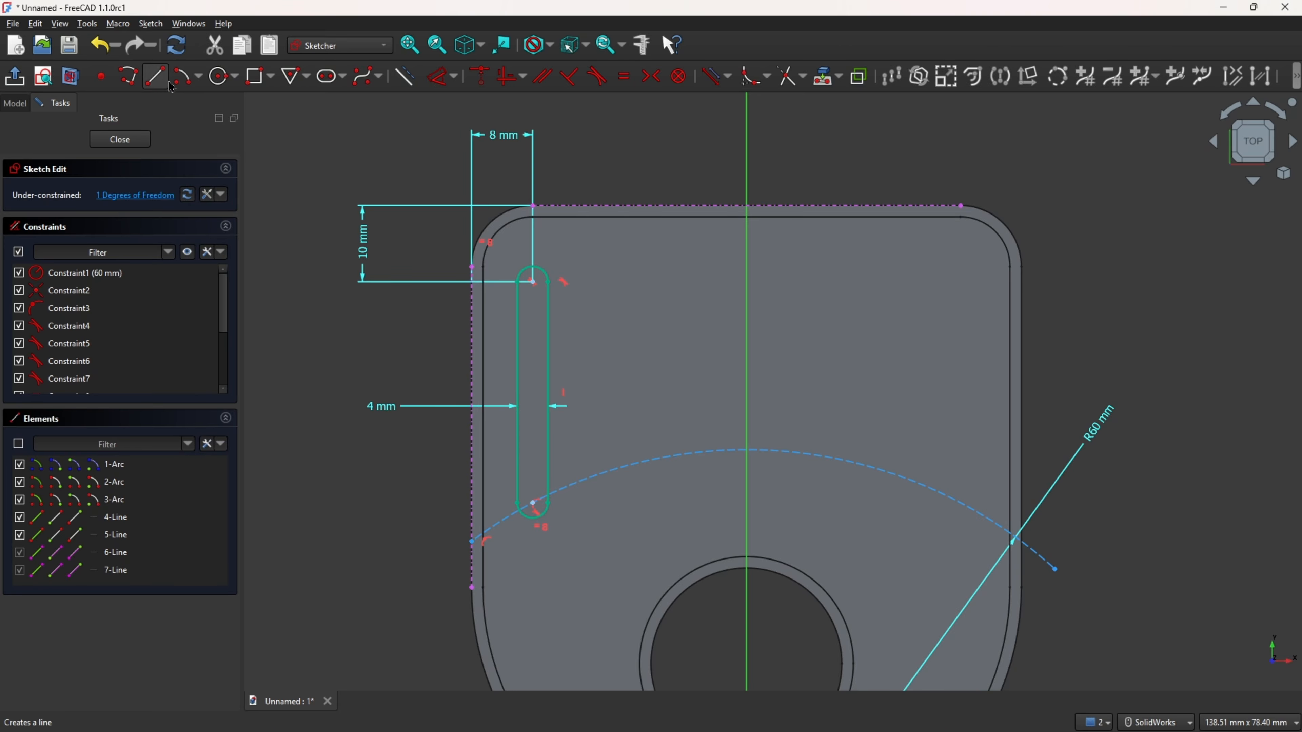
- Draw a horizontal construction line from the slot's upper centre to the vertical axis
click(161, 87)
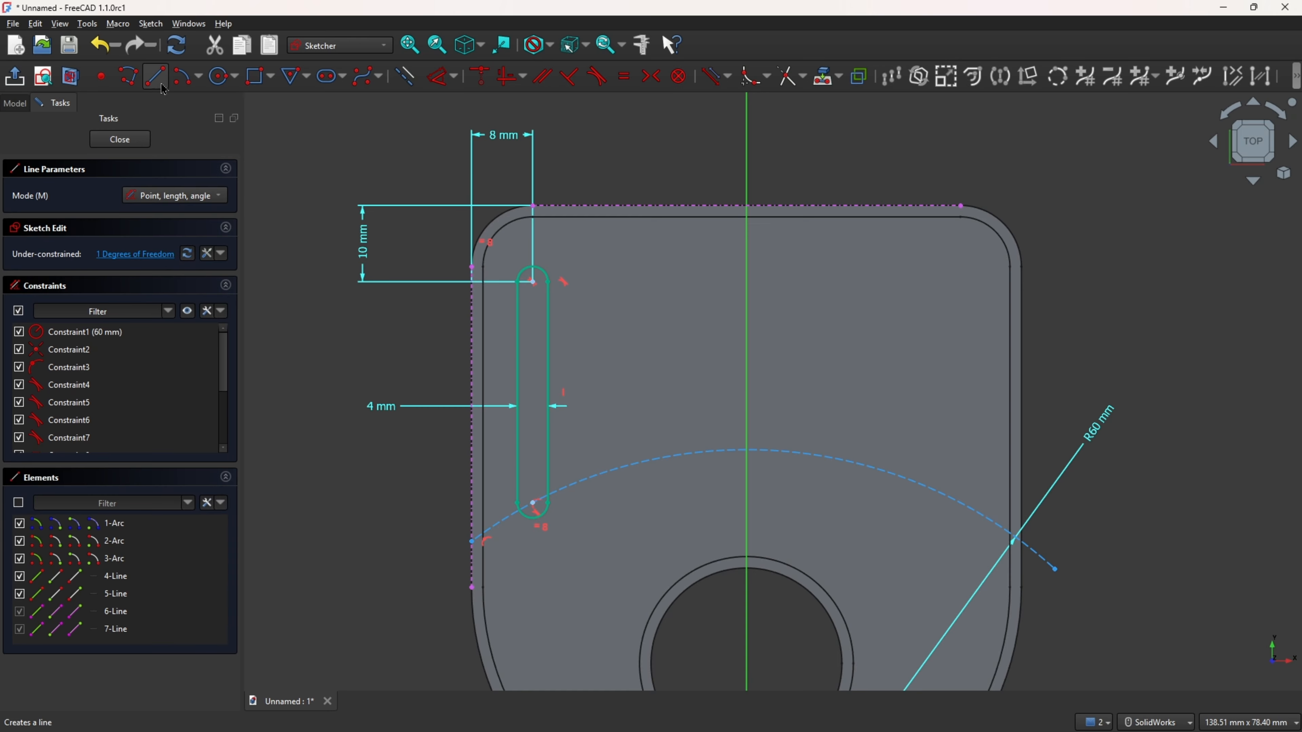
click(533, 281)
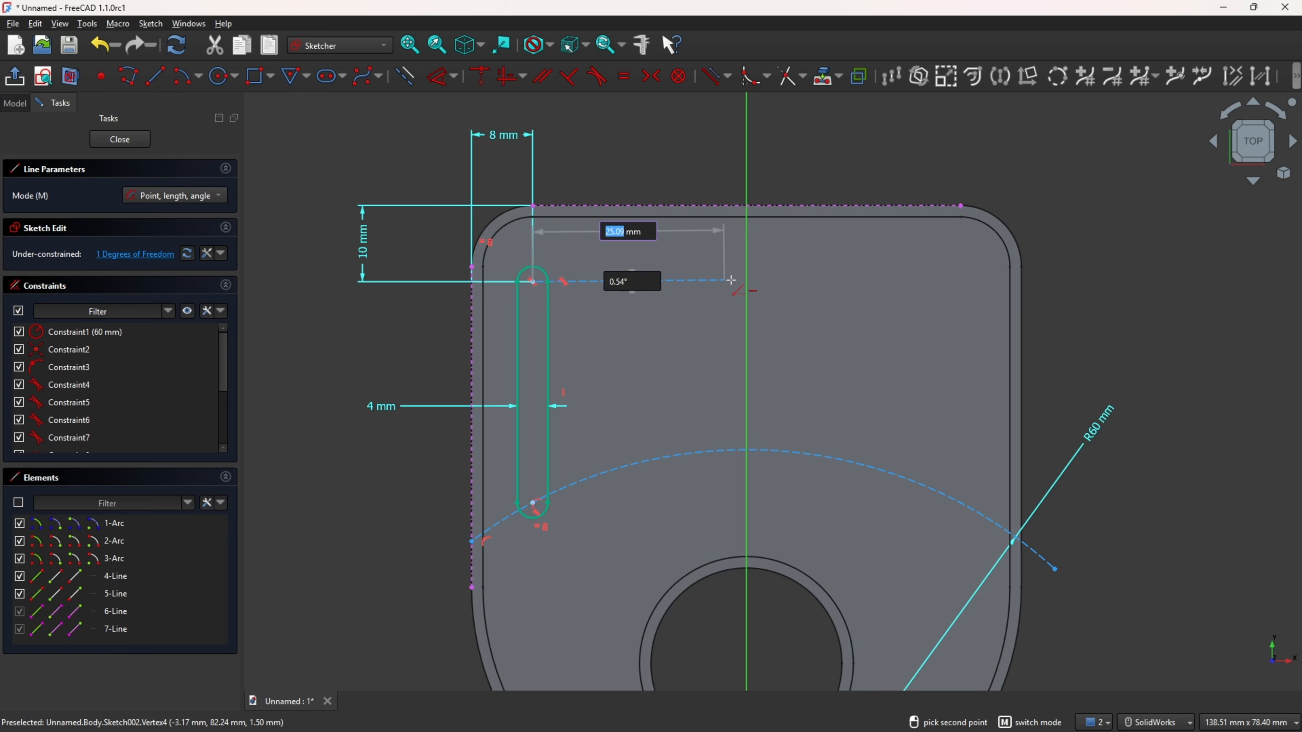
click(747, 282)
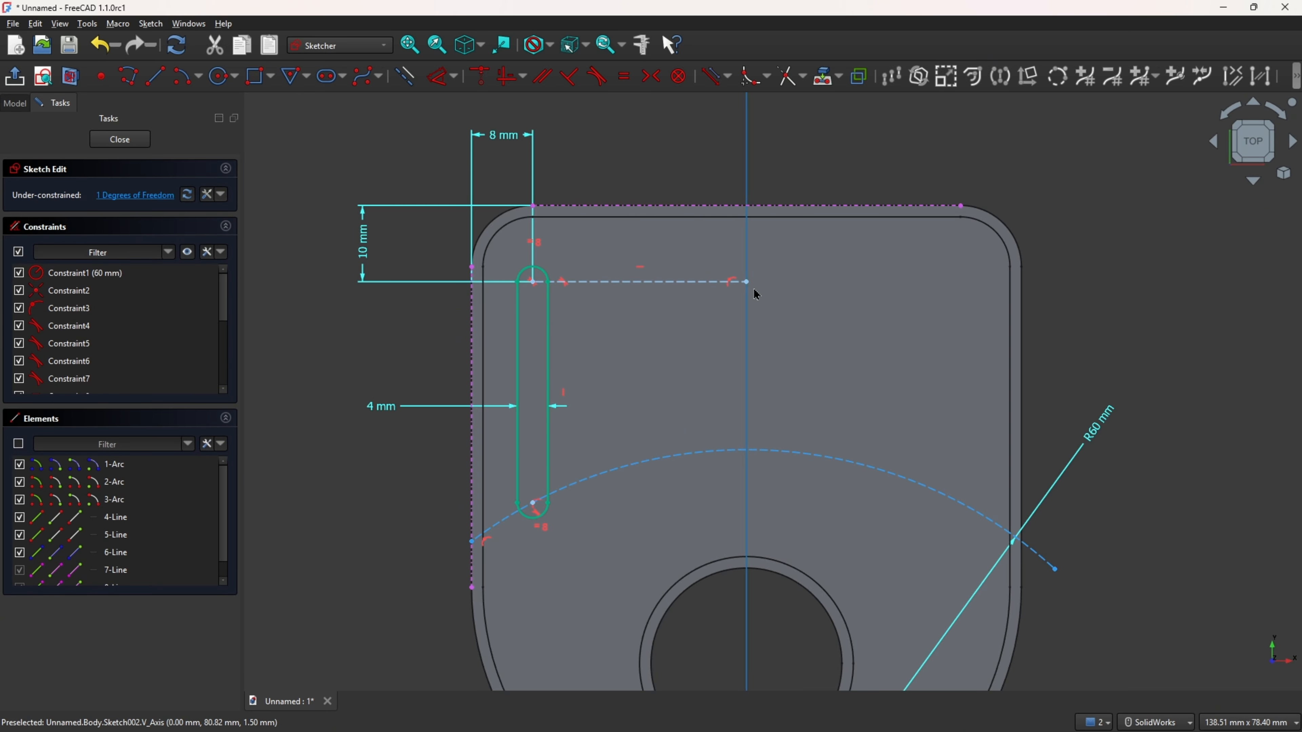
- Constrain the horizontal construction line's inner endpoint to align vertically with the sketch origin
key(o)
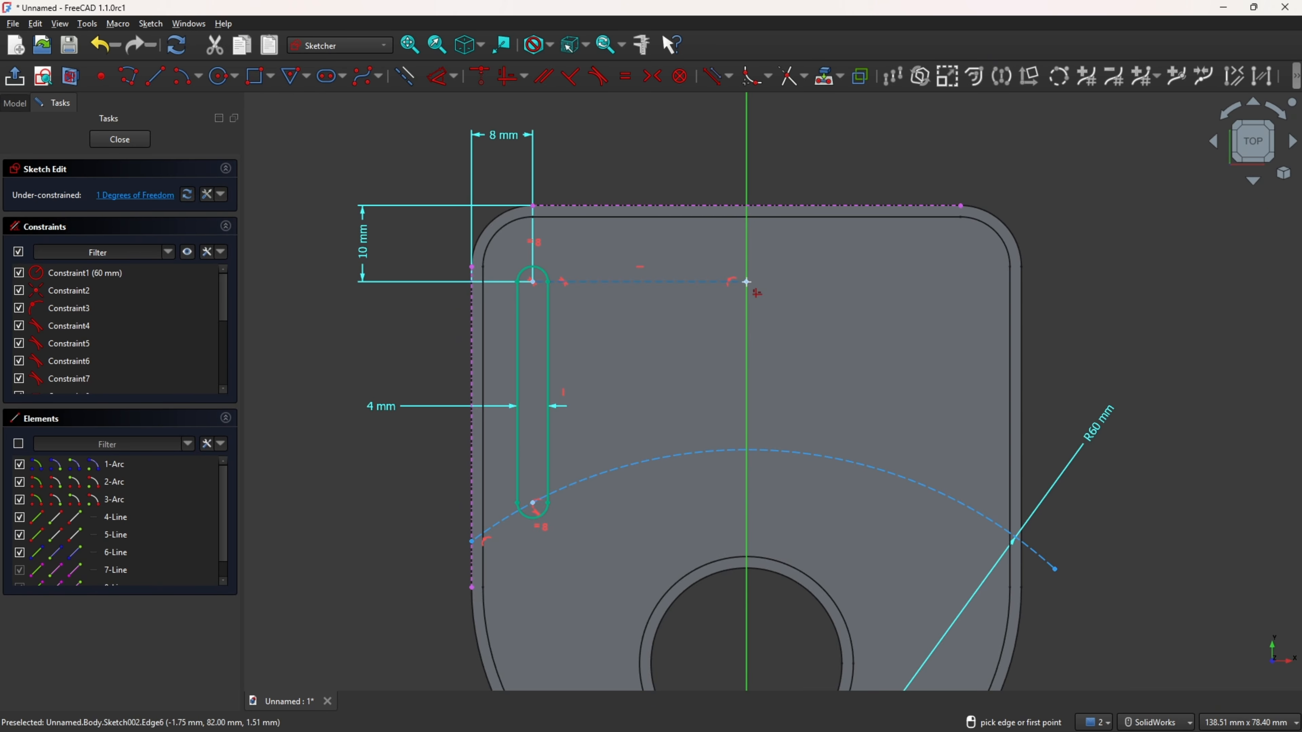
click(749, 283)
scroll(769, 461, down, 3)
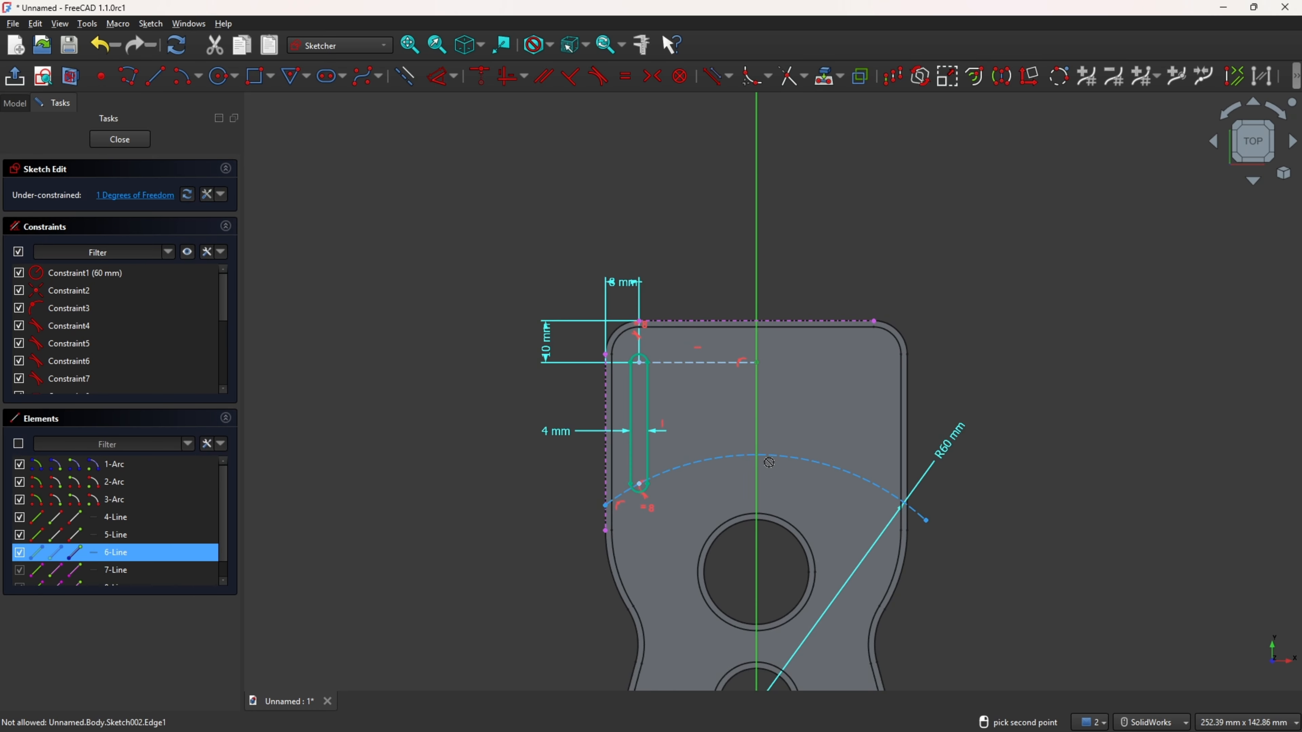
scroll(767, 478, down, 2)
ctrl+middle_drag(769, 505, 738, 354)
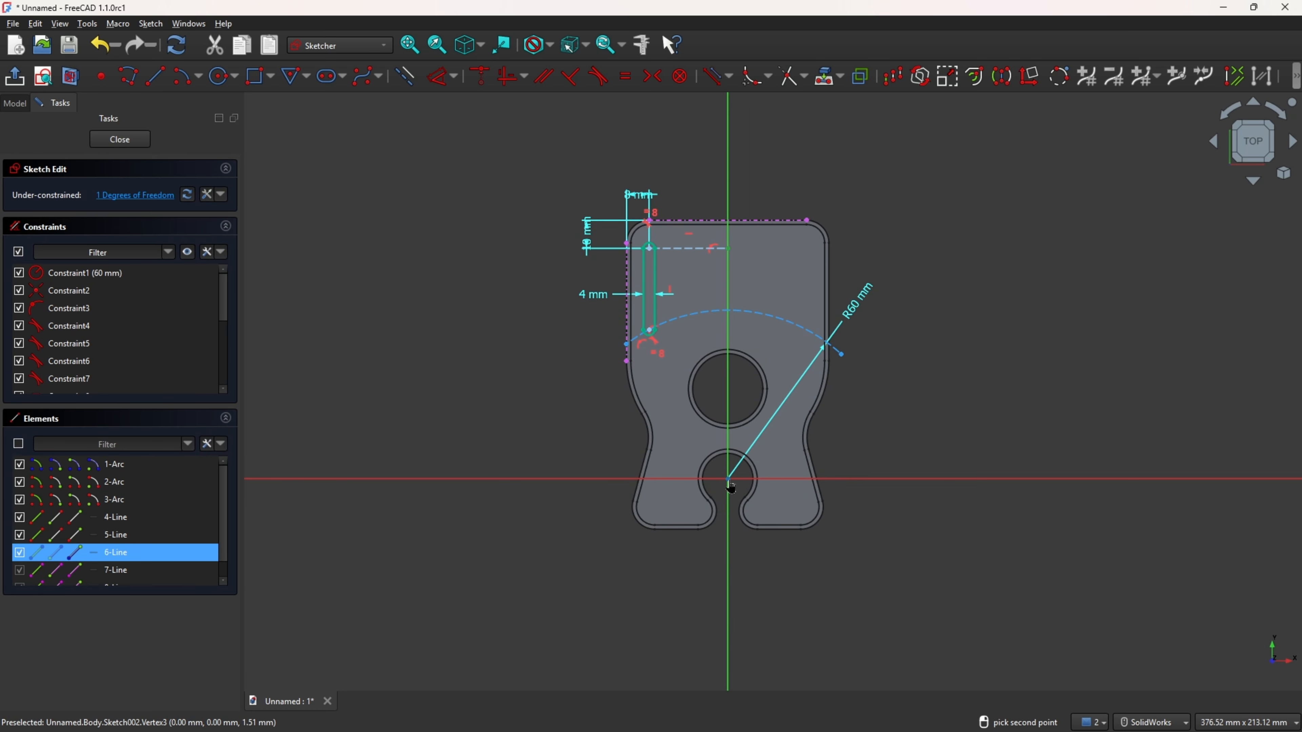
click(730, 484)
scroll(648, 199, up, 4)
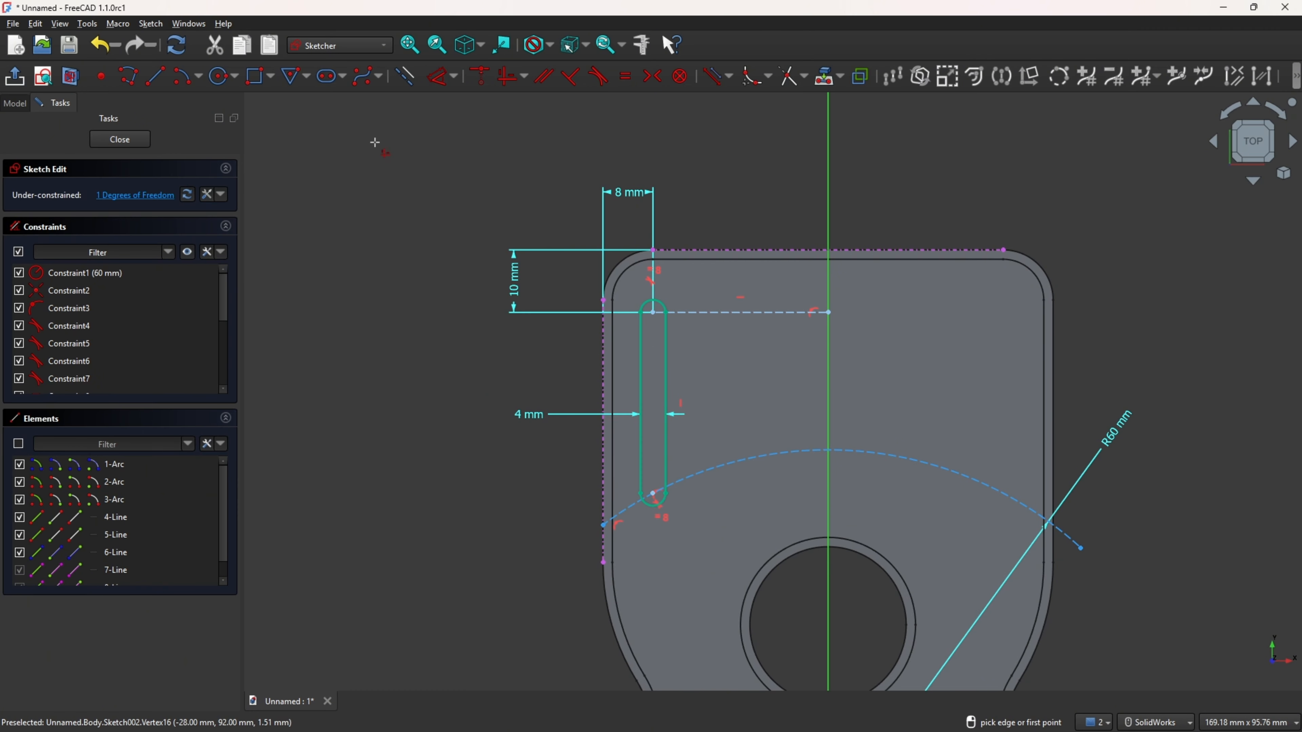
- With construction mode off, draw a vertical slot about 6.7 mm wide from the horizontal construction line's midpoint down to the R60 arc
click(405, 77)
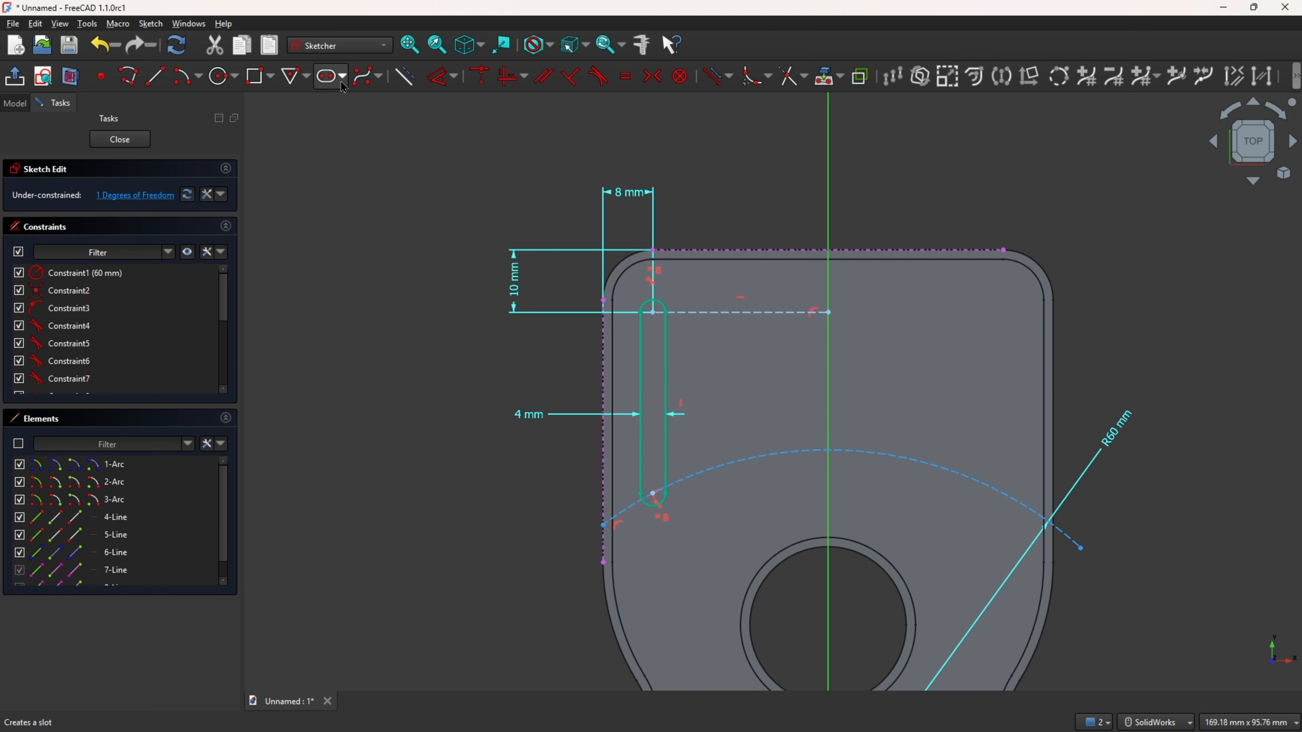
click(329, 77)
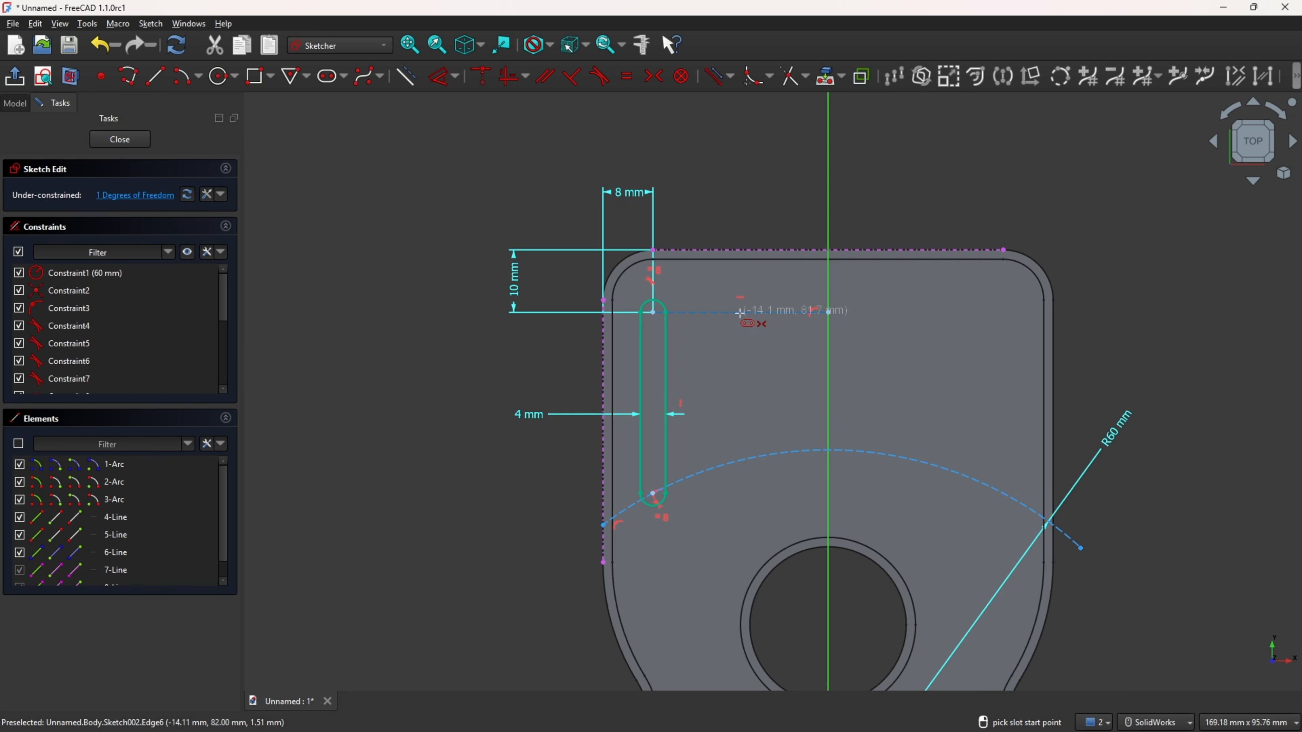
click(739, 312)
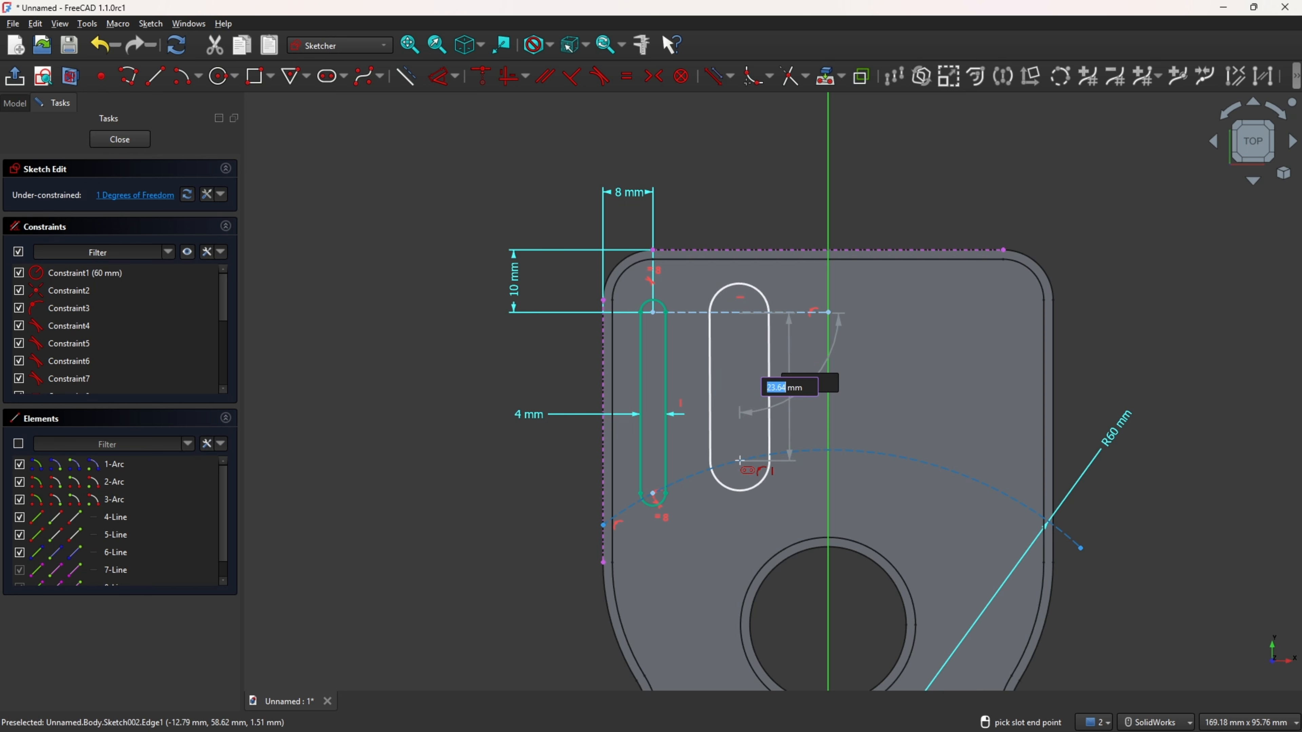
click(740, 460)
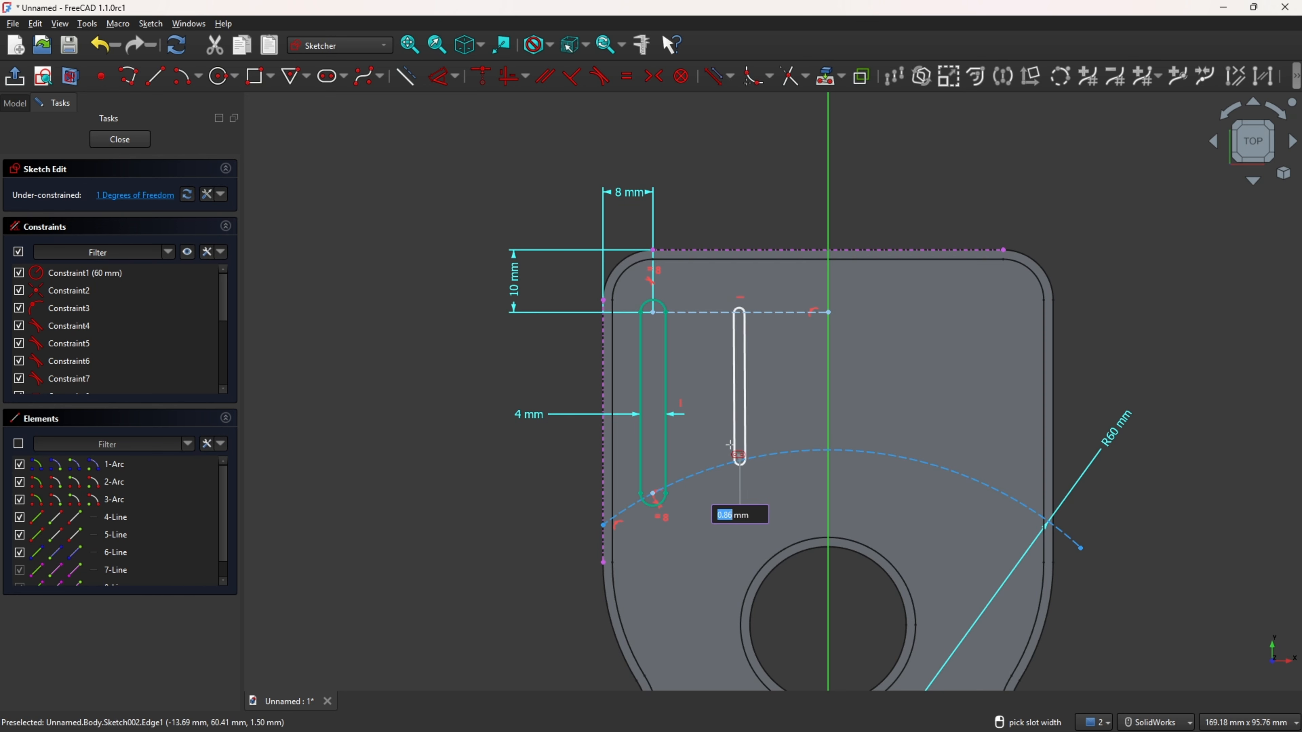
click(719, 439)
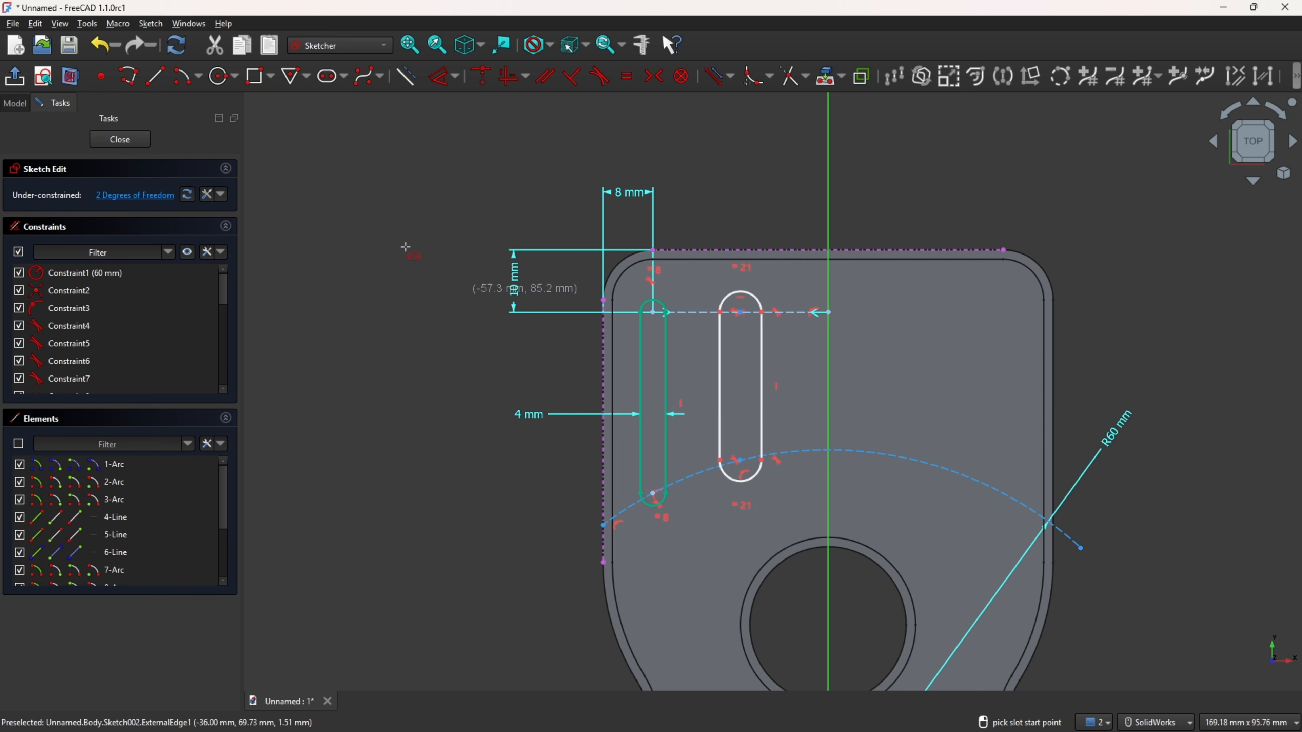
- Dimension the second slot's width between its straight sides as 4 mm
click(443, 88)
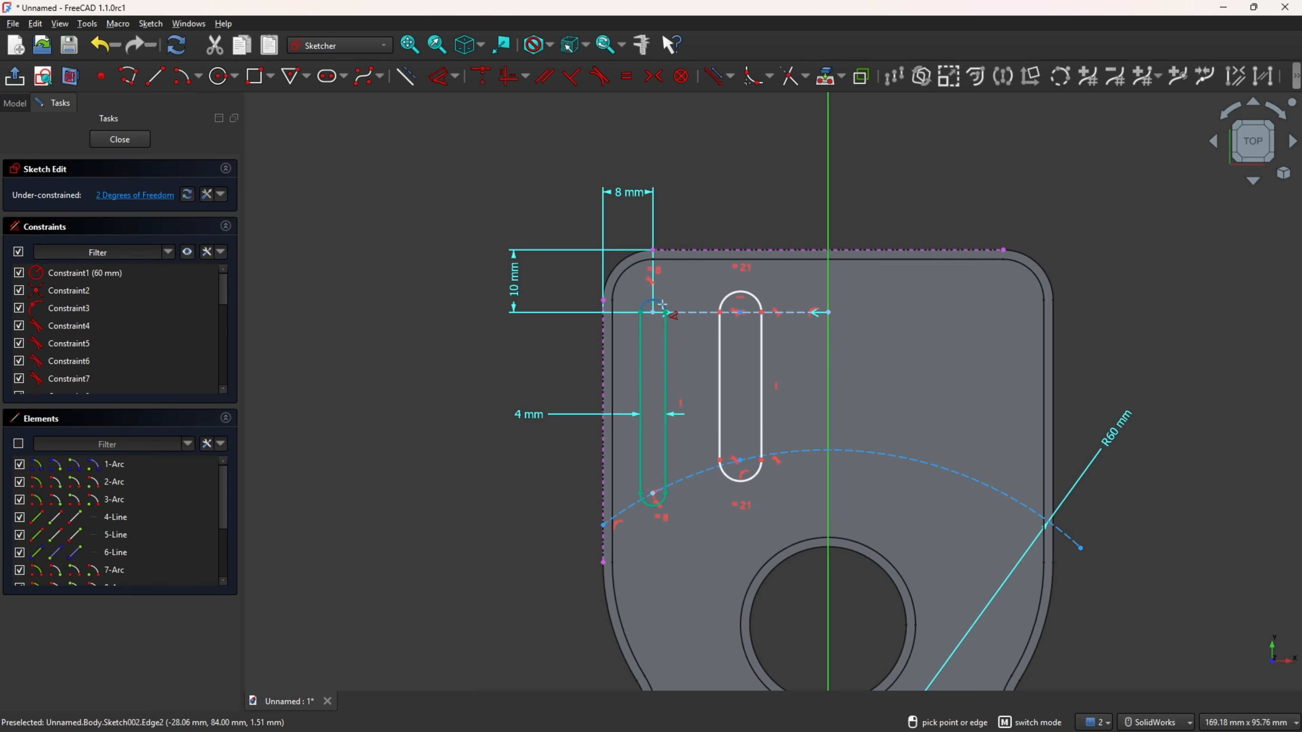
click(720, 366)
click(759, 370)
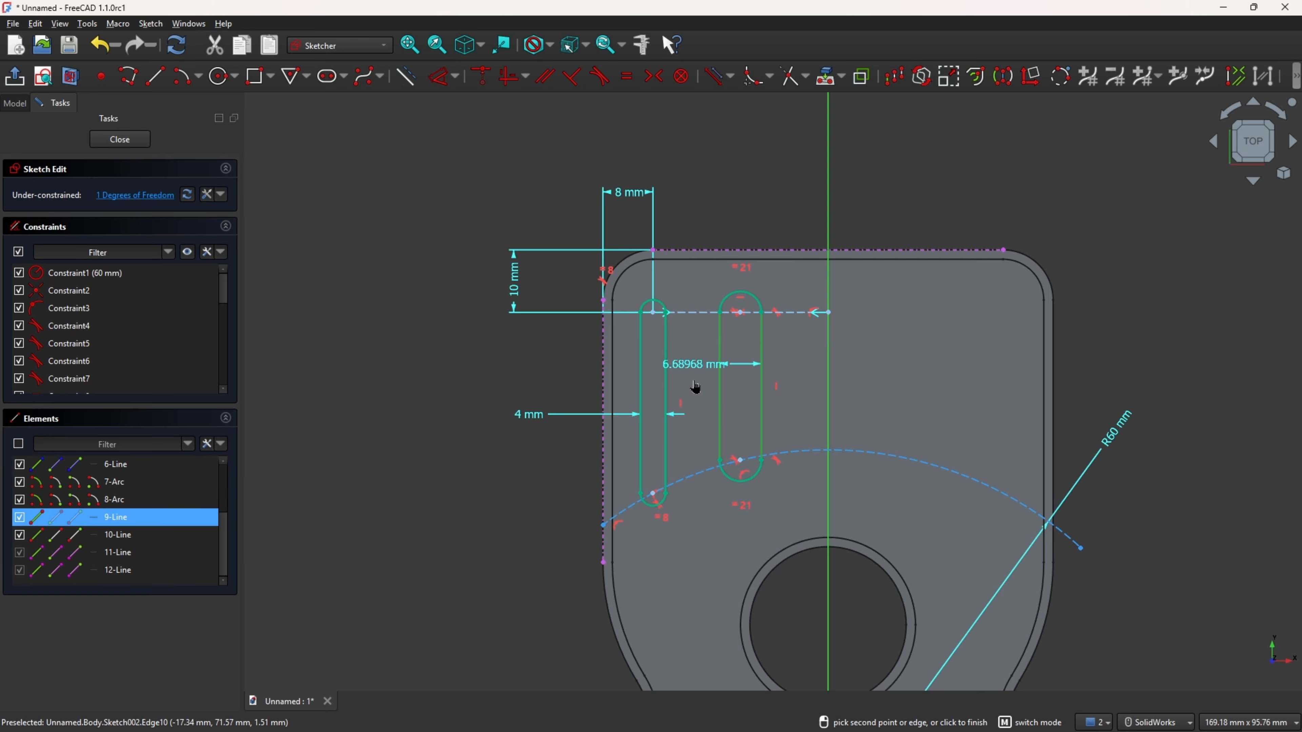
click(709, 326)
text(4)
key(Return)
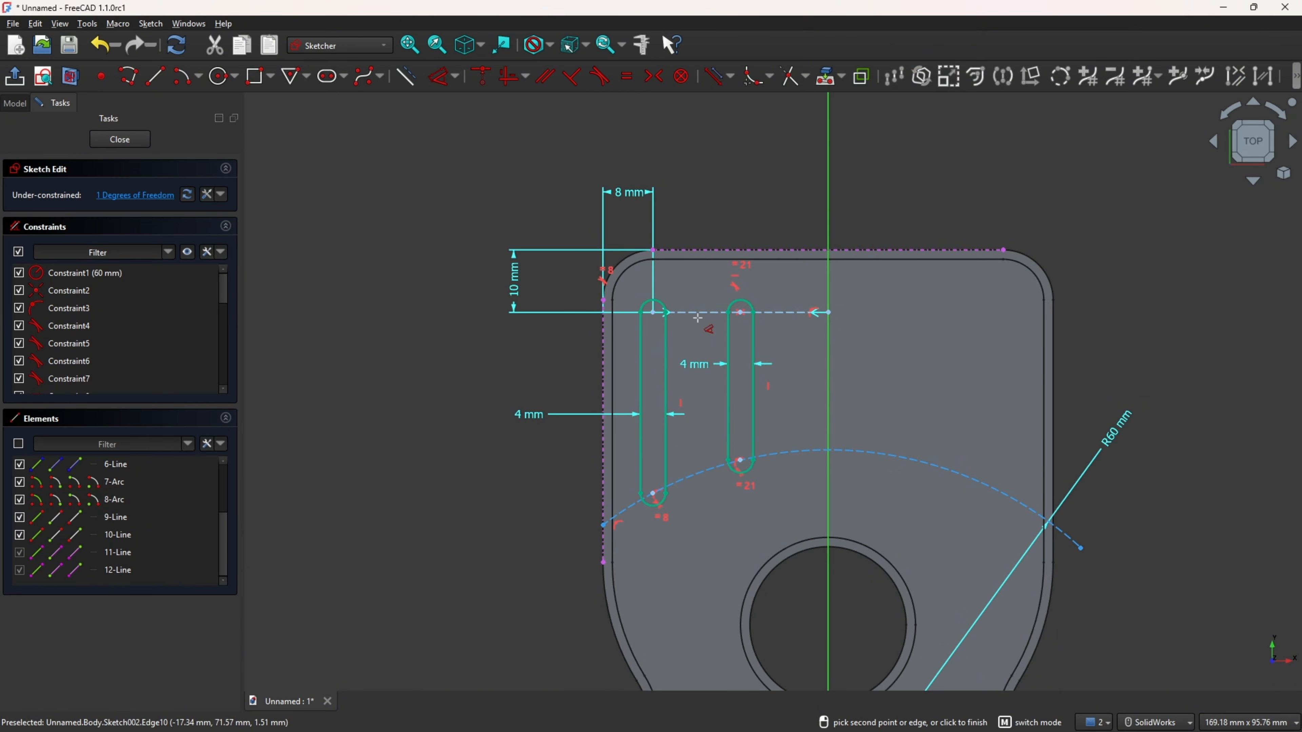
- Draw a third vertical slot about 7.1 mm wide on the vertical axis, from the construction line's inner endpoint to the R60 arc
click(326, 86)
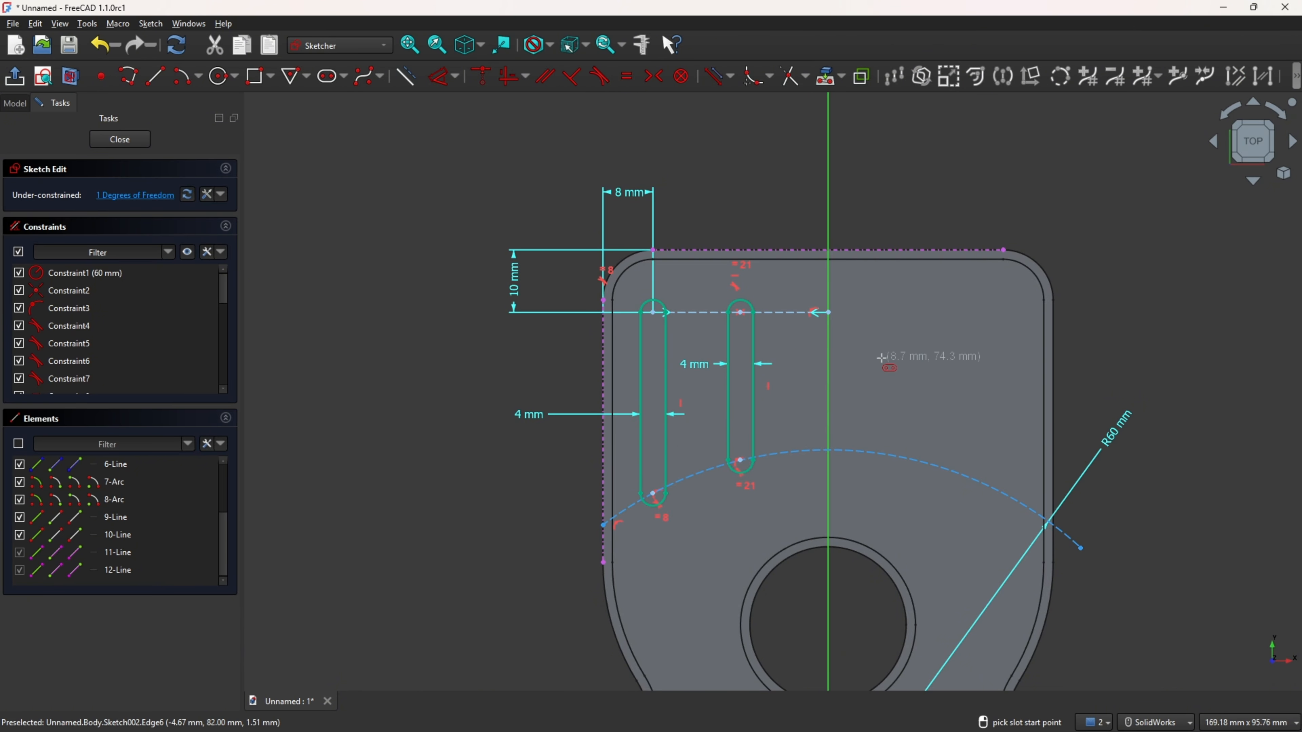
click(828, 313)
click(828, 450)
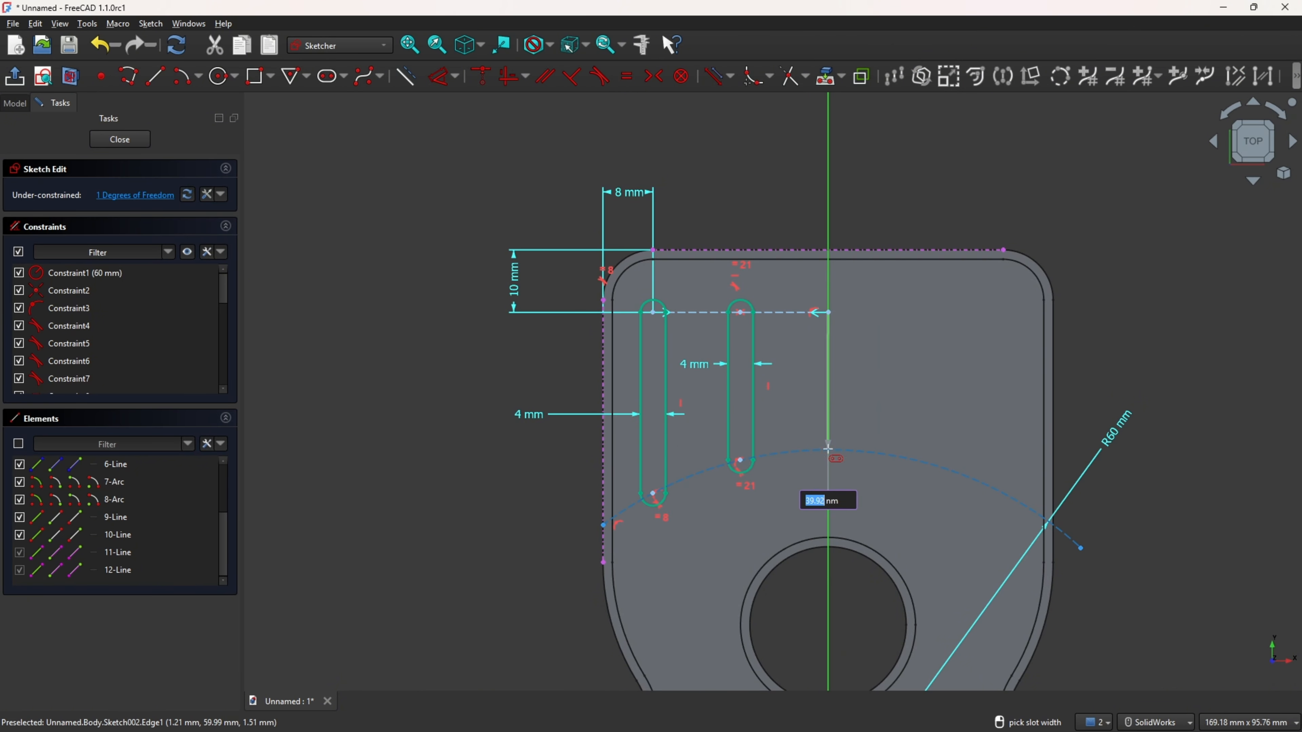
- Try to constrain the upper arc of the slot on the vertical axis equal to the second slot's upper arc
click(626, 76)
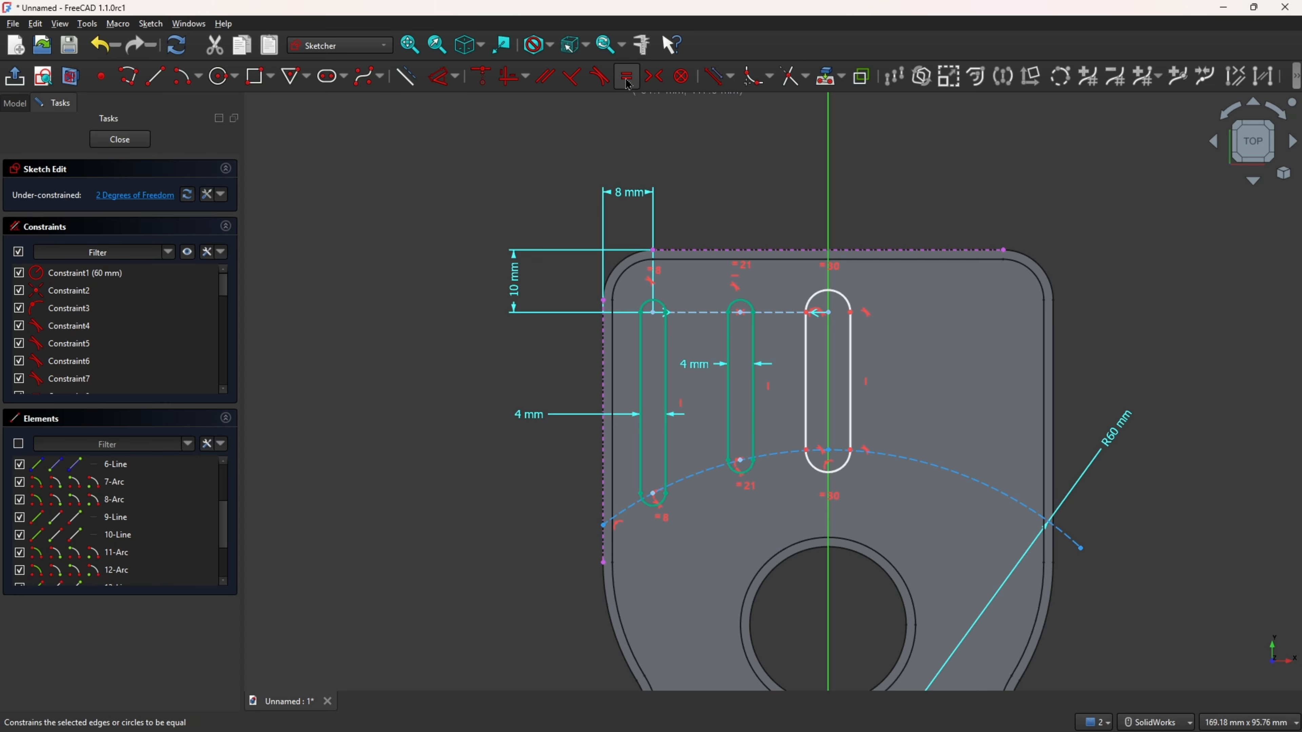
click(823, 292)
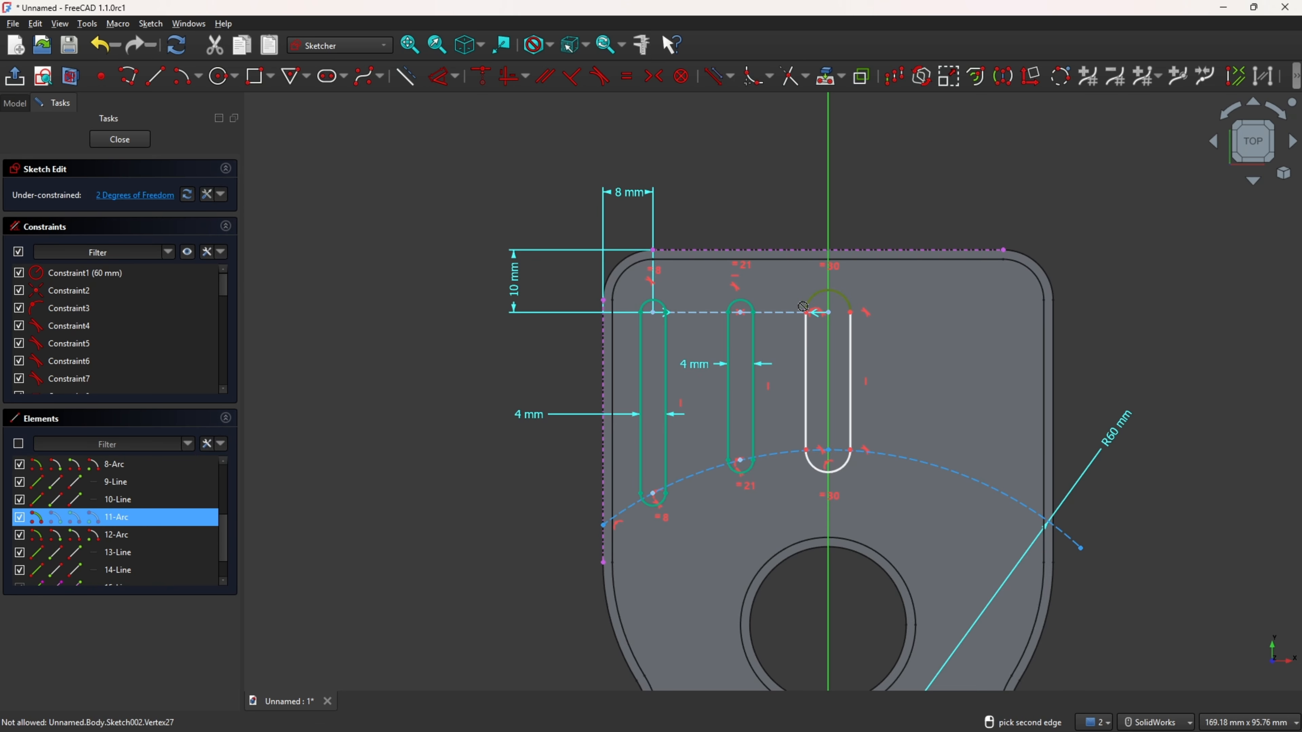
click(630, 86)
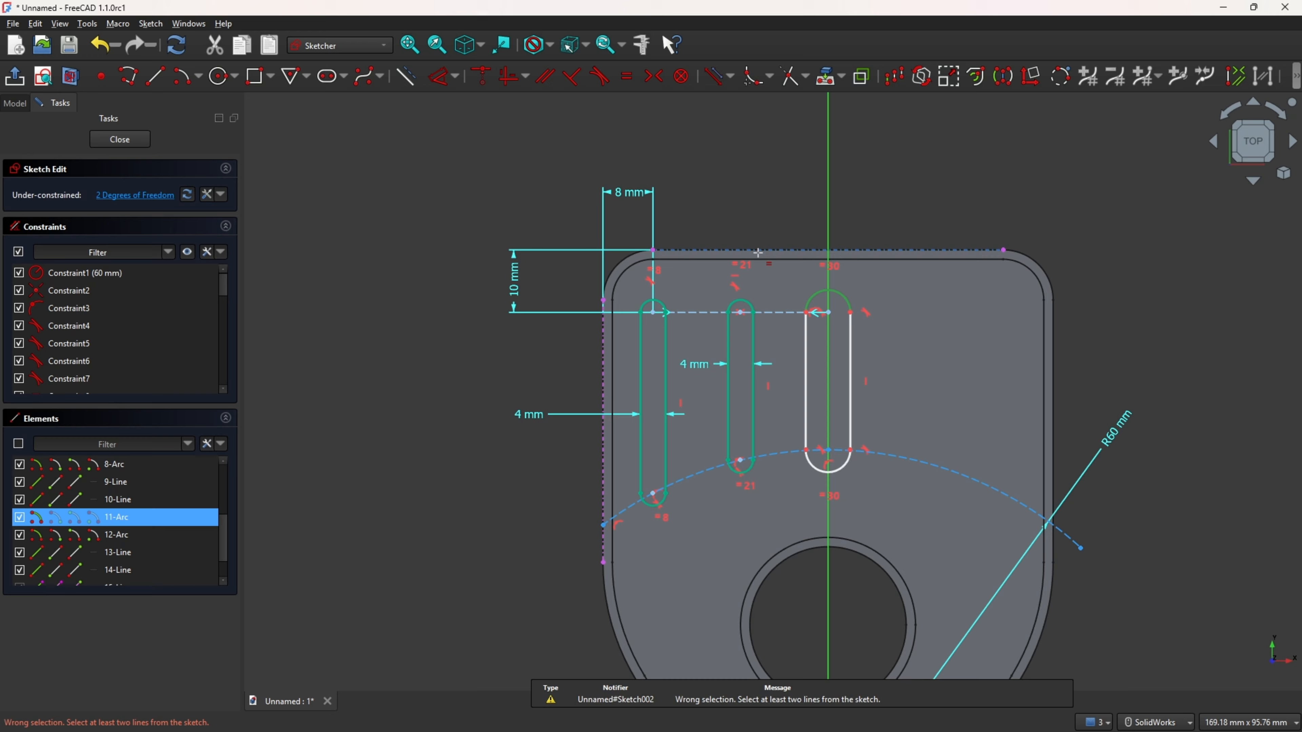
click(748, 303)
- Dimension the width of the slot on the vertical axis as 4 mm
click(433, 82)
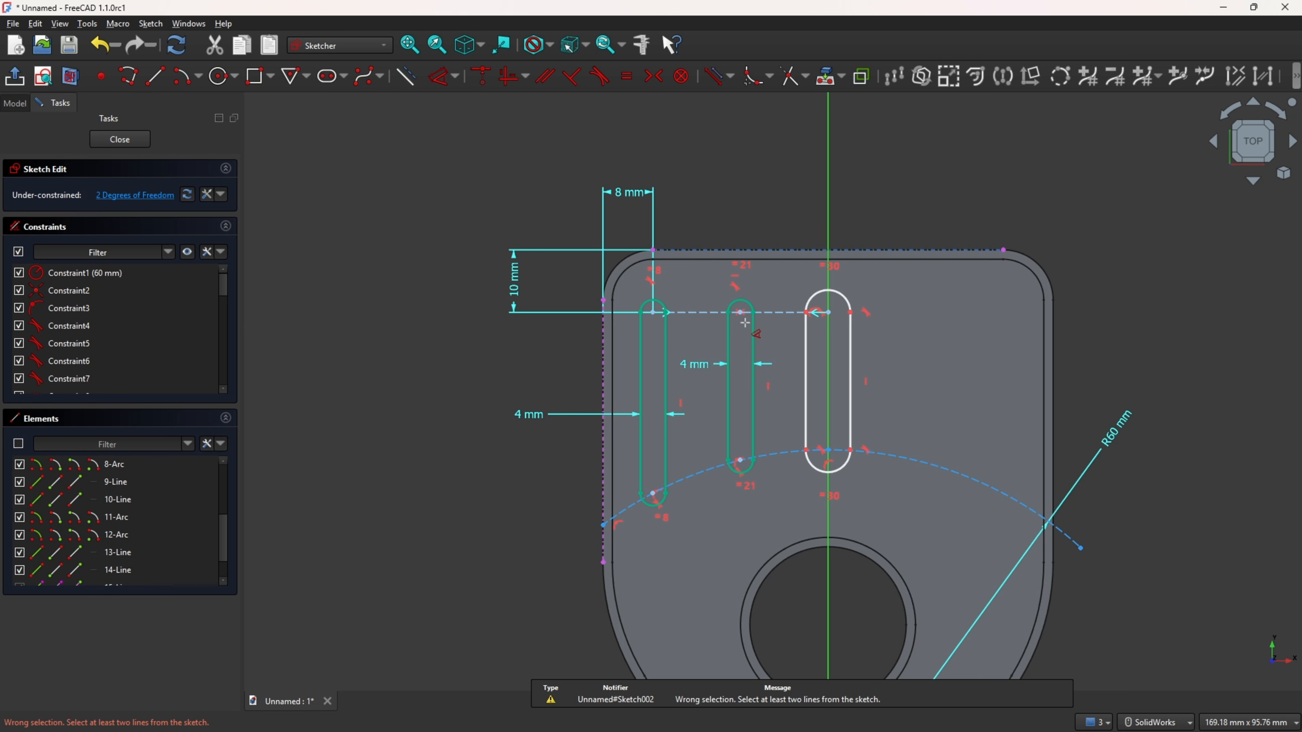
click(806, 361)
click(850, 370)
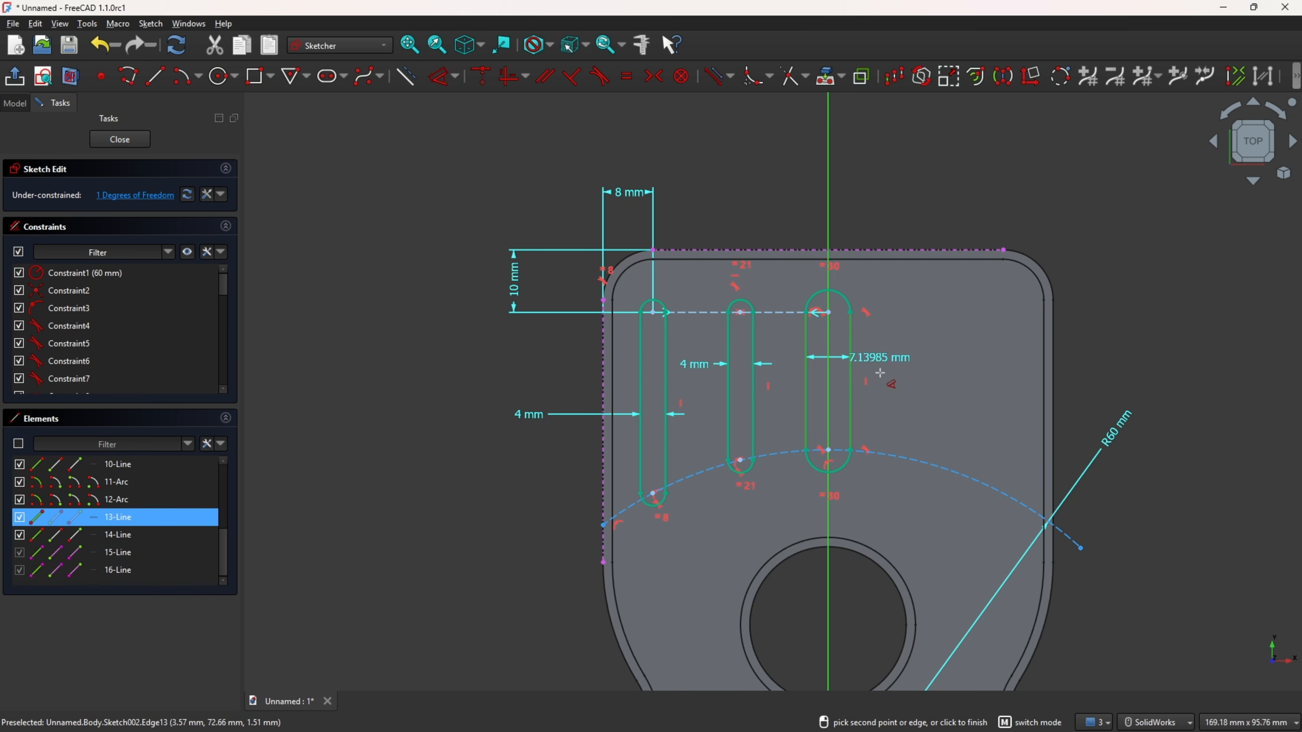
click(891, 365)
key(Return)
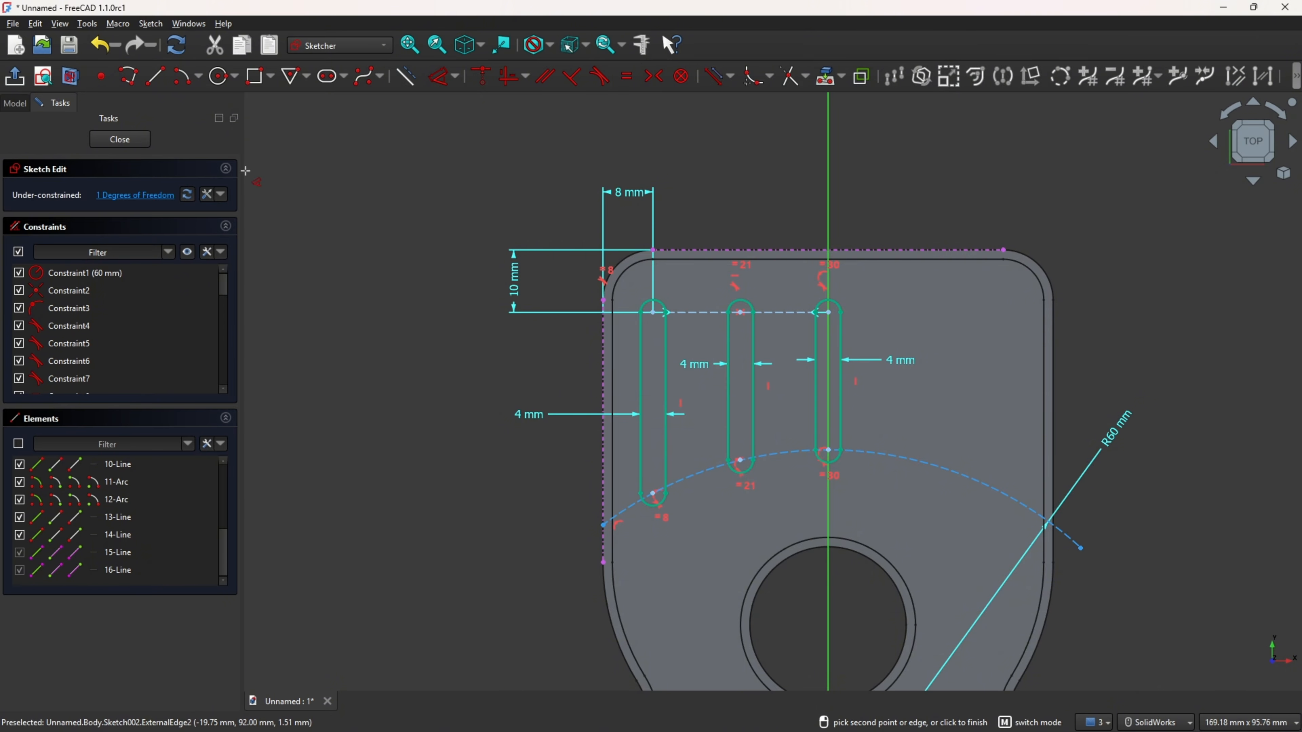
- Close the sketch and pocket the three slots through all of the tray floor, one sided
click(14, 77)
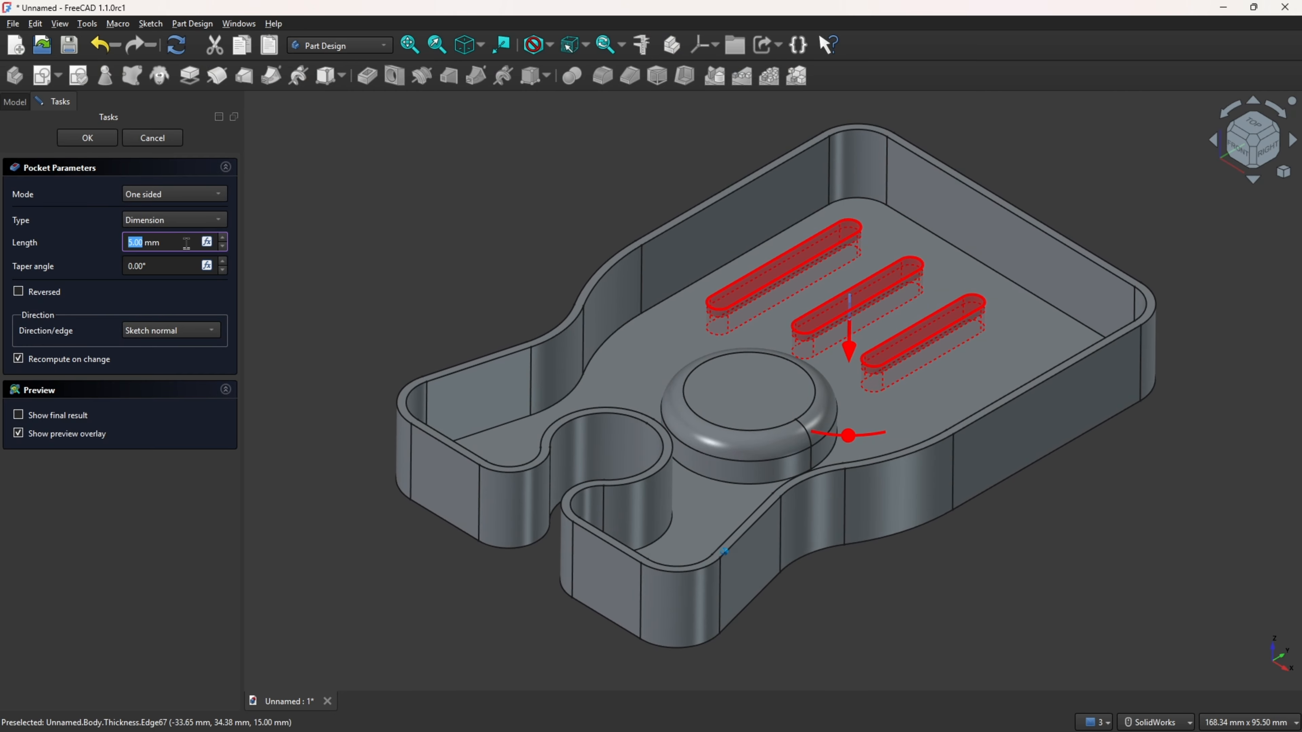
click(215, 222)
click(184, 238)
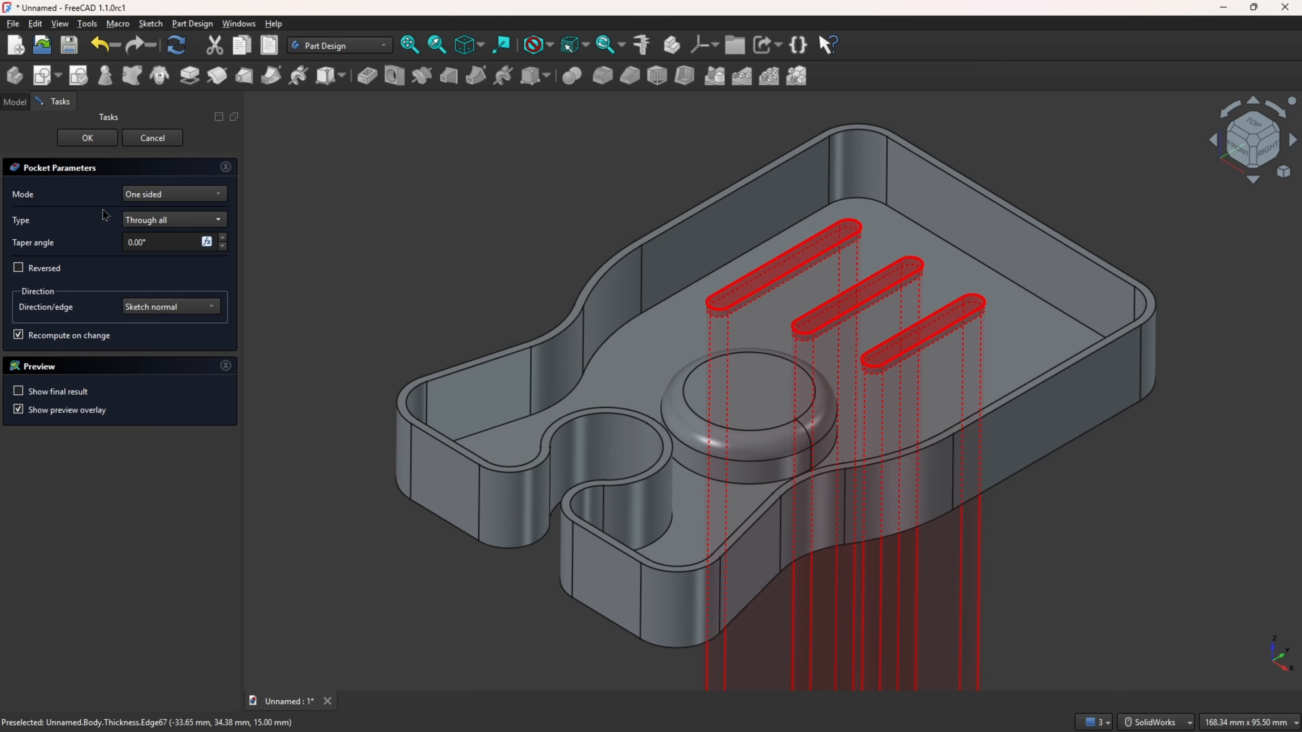
click(97, 139)
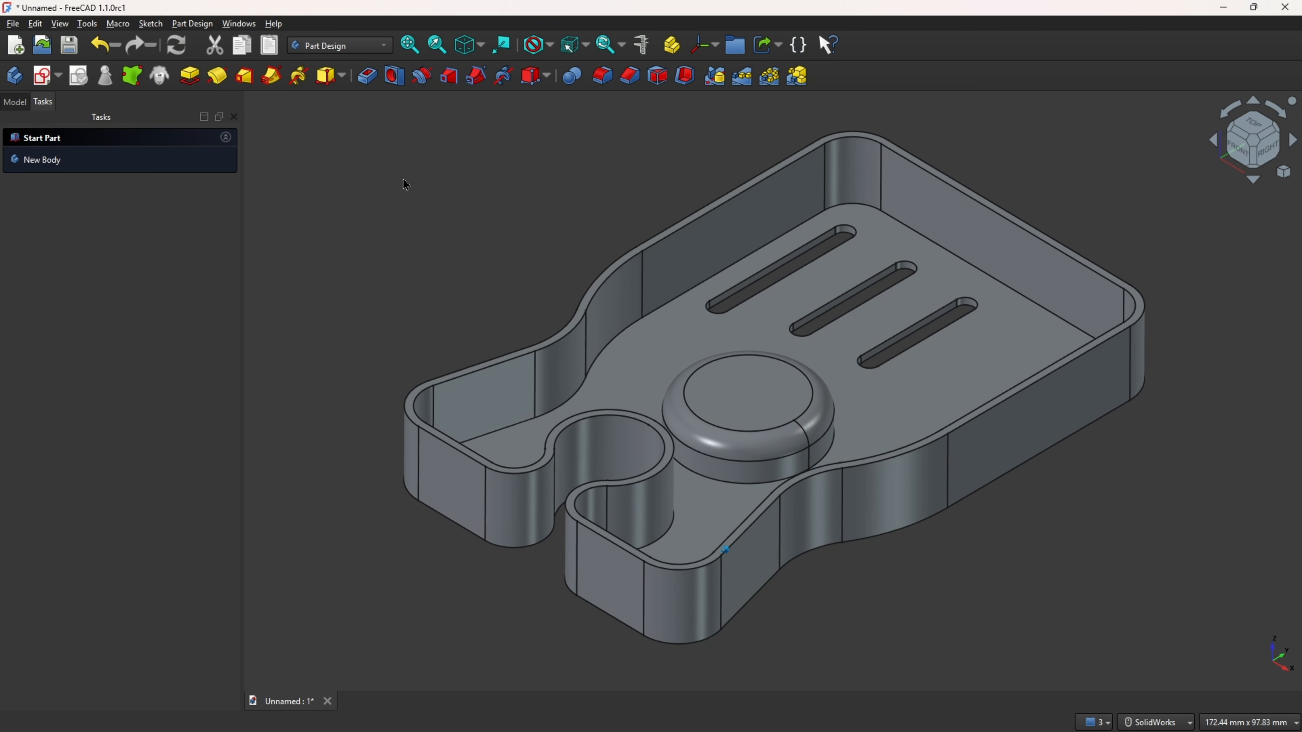
- Mirror the slot pocket across the Base YZ-plane, transforming only its tool shapes
click(716, 76)
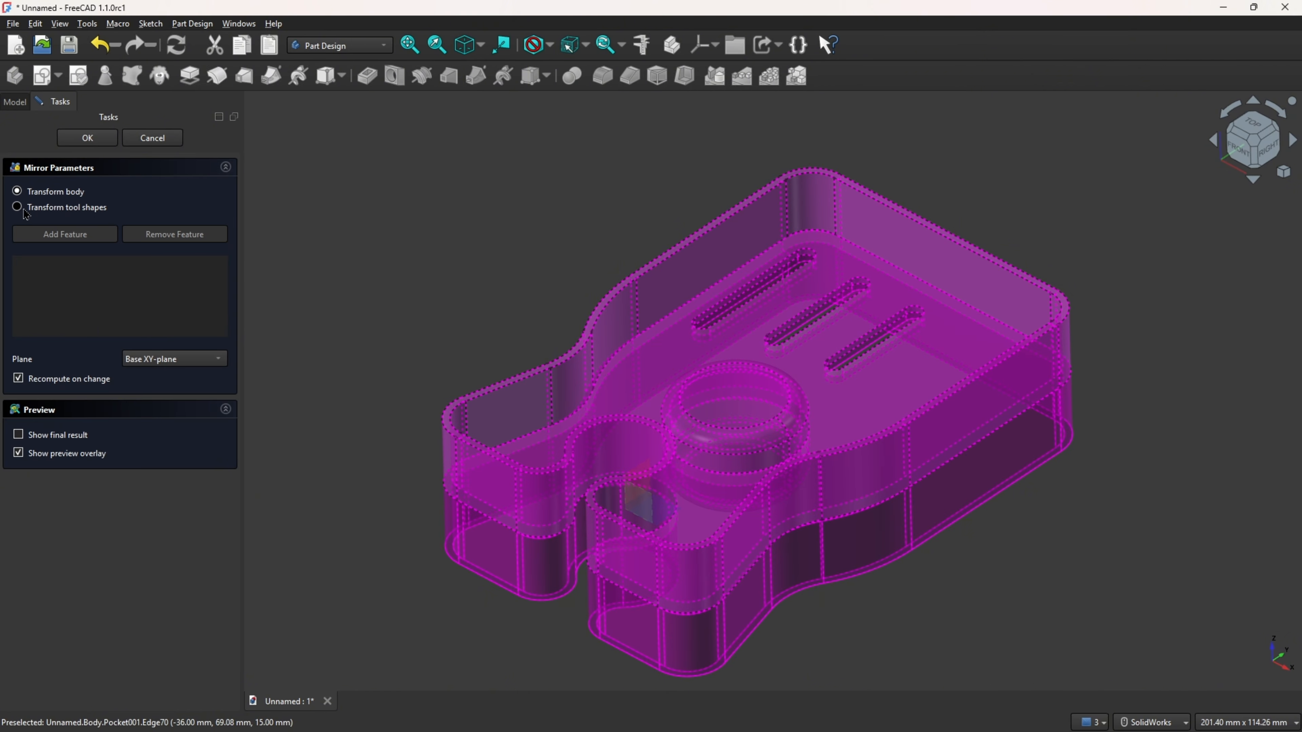
click(24, 210)
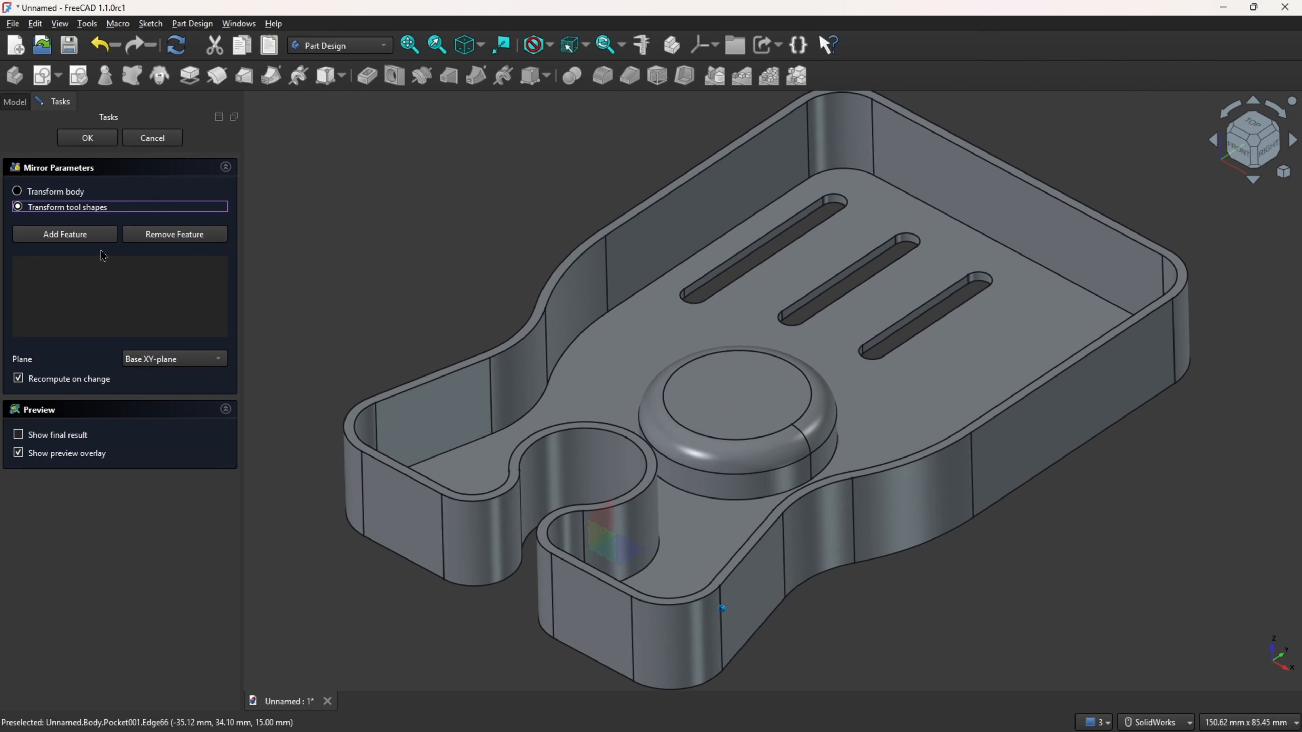
click(65, 234)
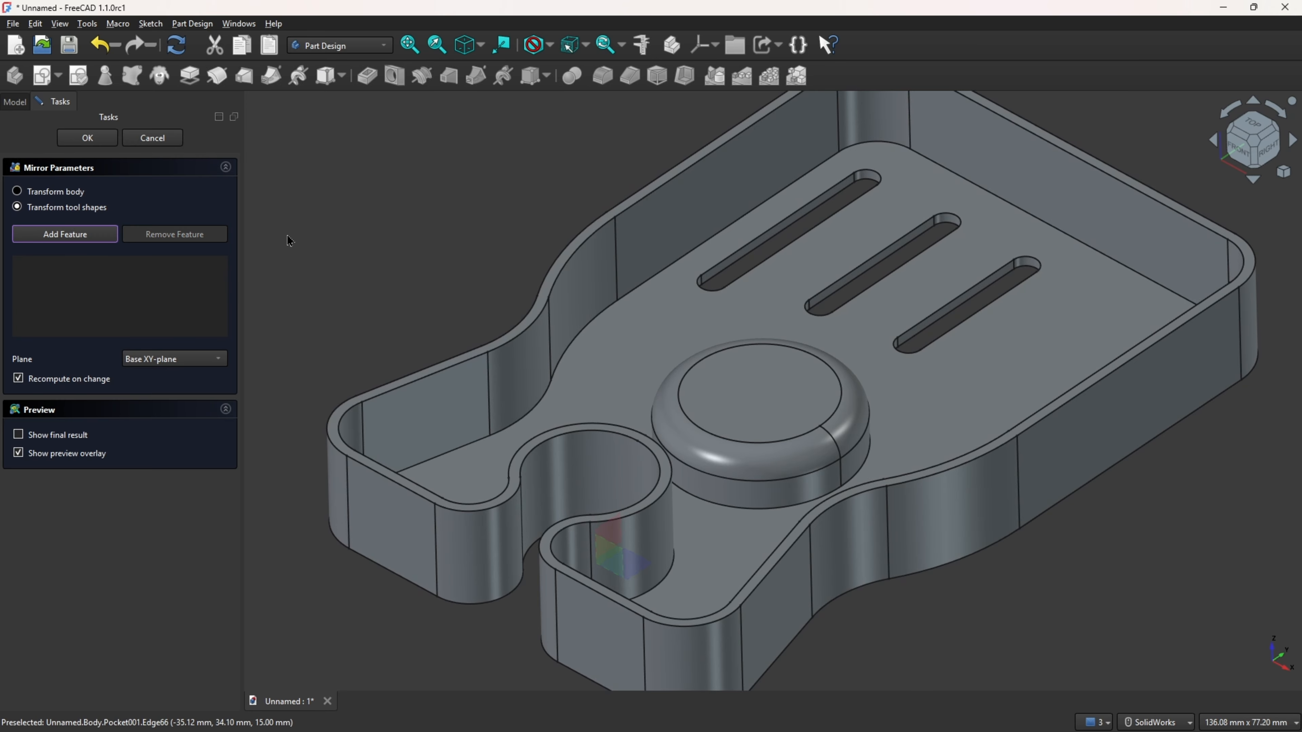
scroll(736, 256, up, 3)
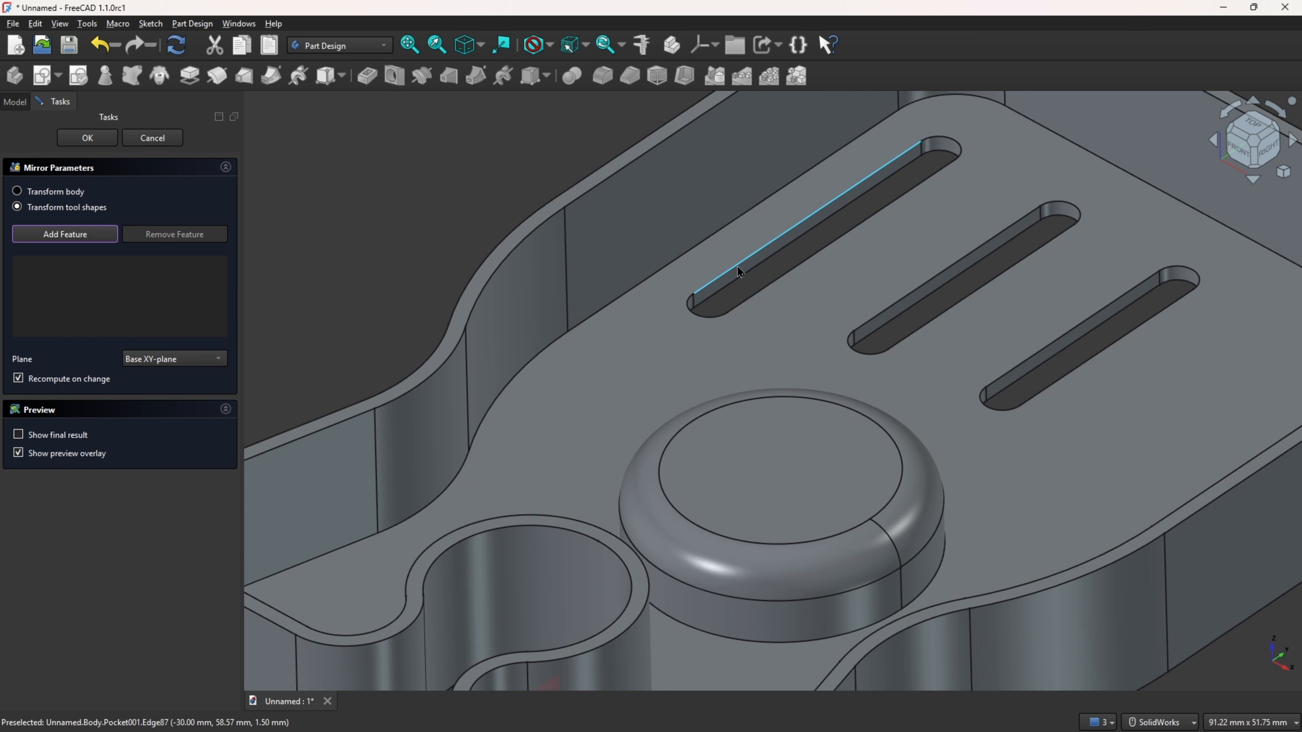
click(736, 279)
scroll(738, 272, down, 2)
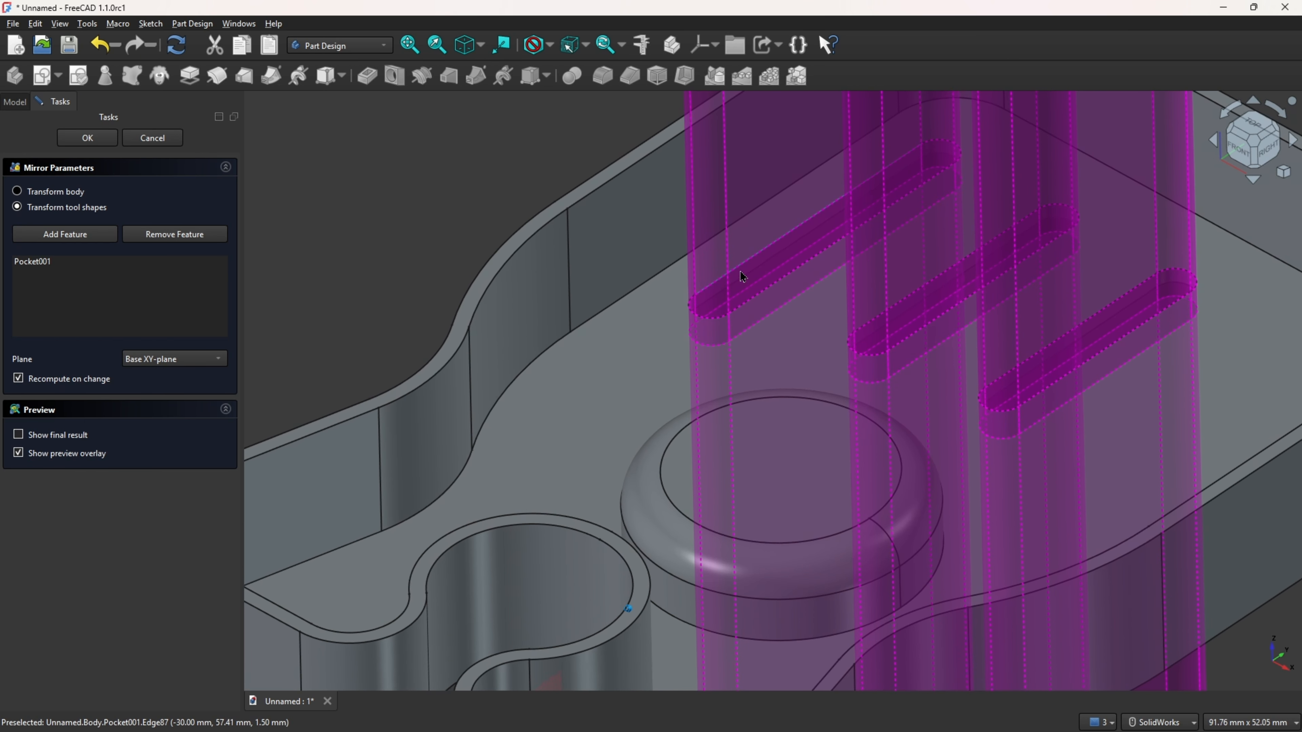
scroll(602, 307, down, 4)
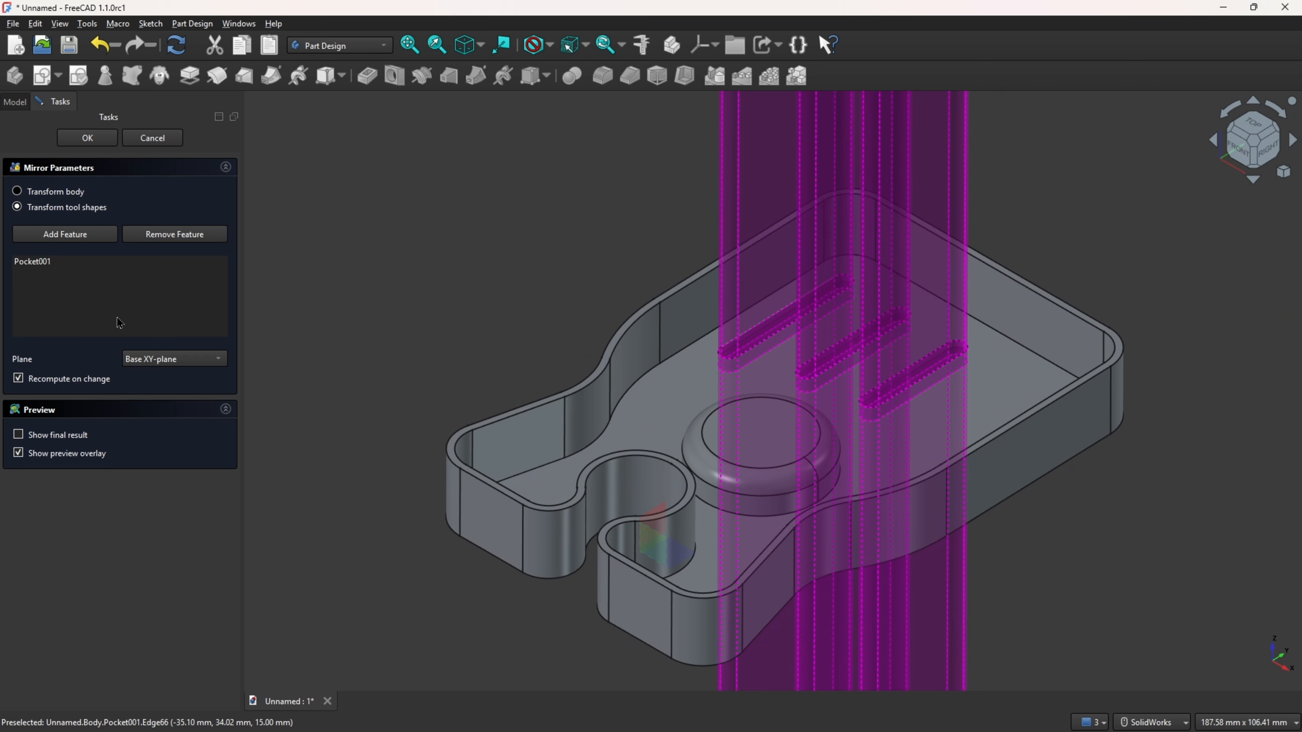
click(214, 365)
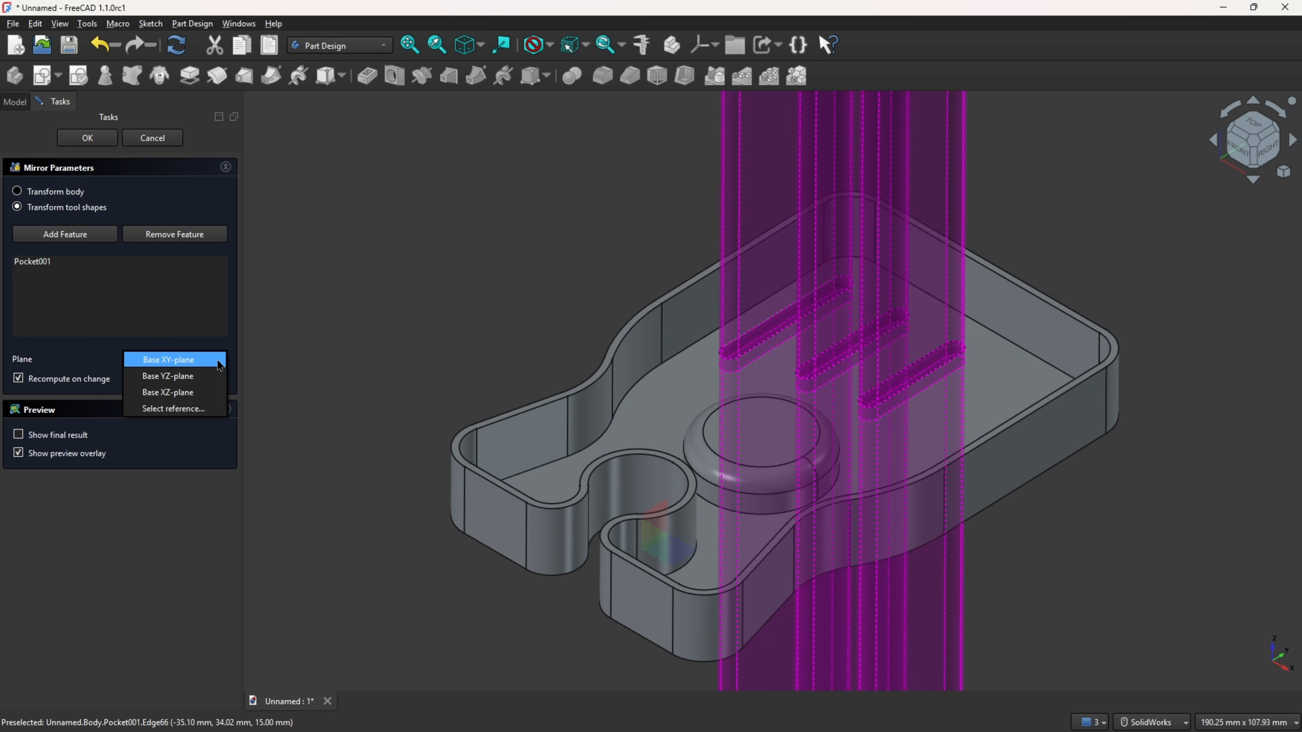
click(198, 383)
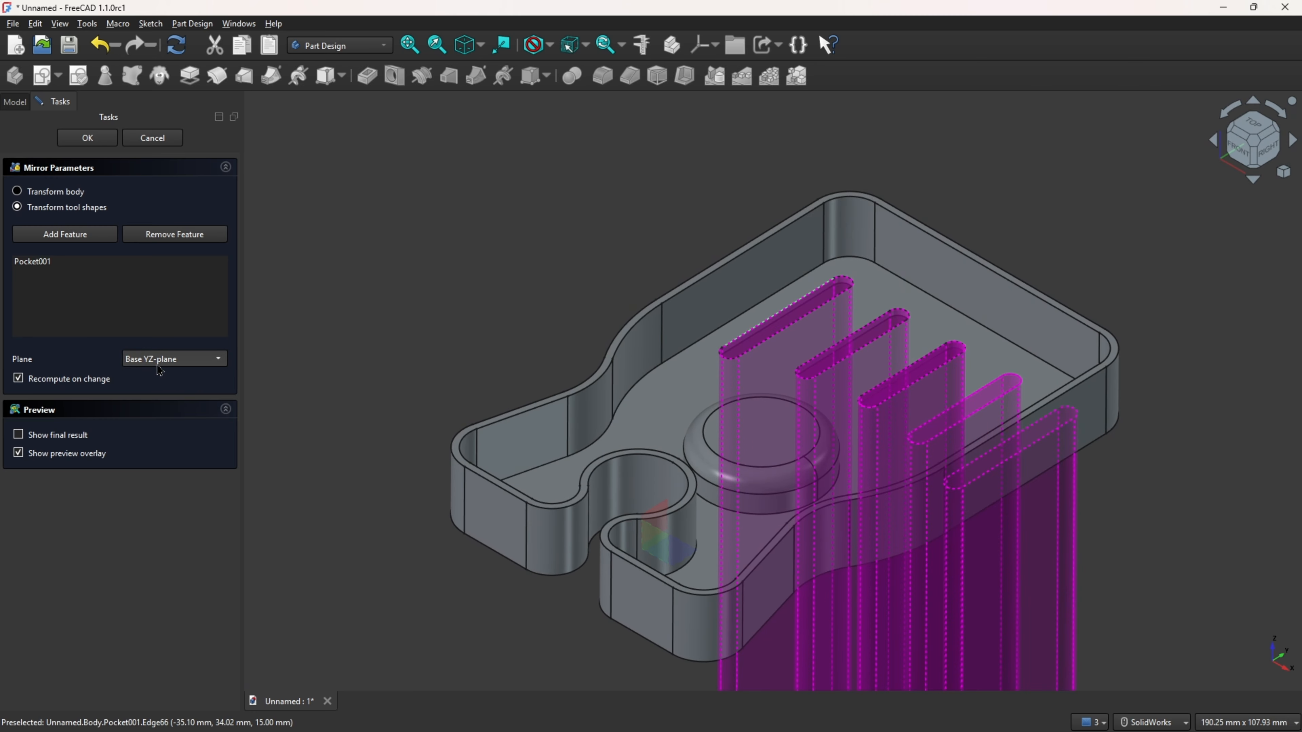
click(89, 143)
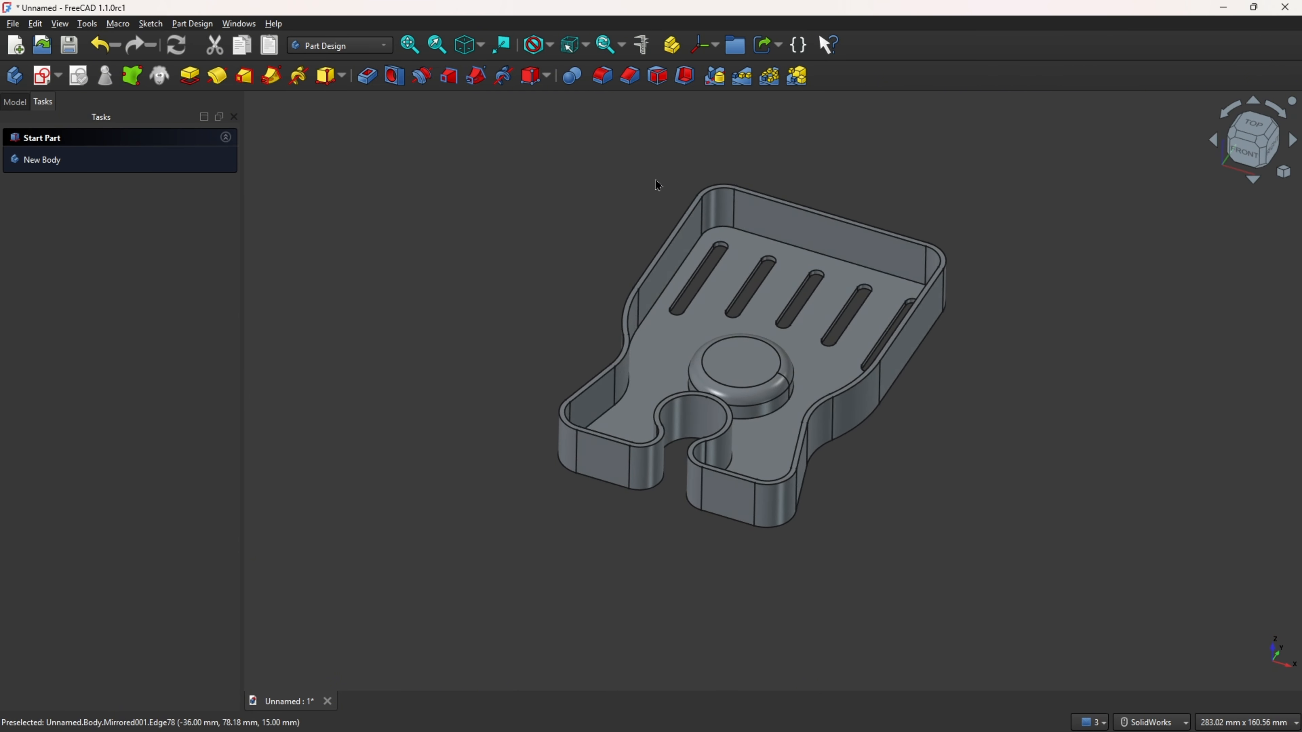
key(0)
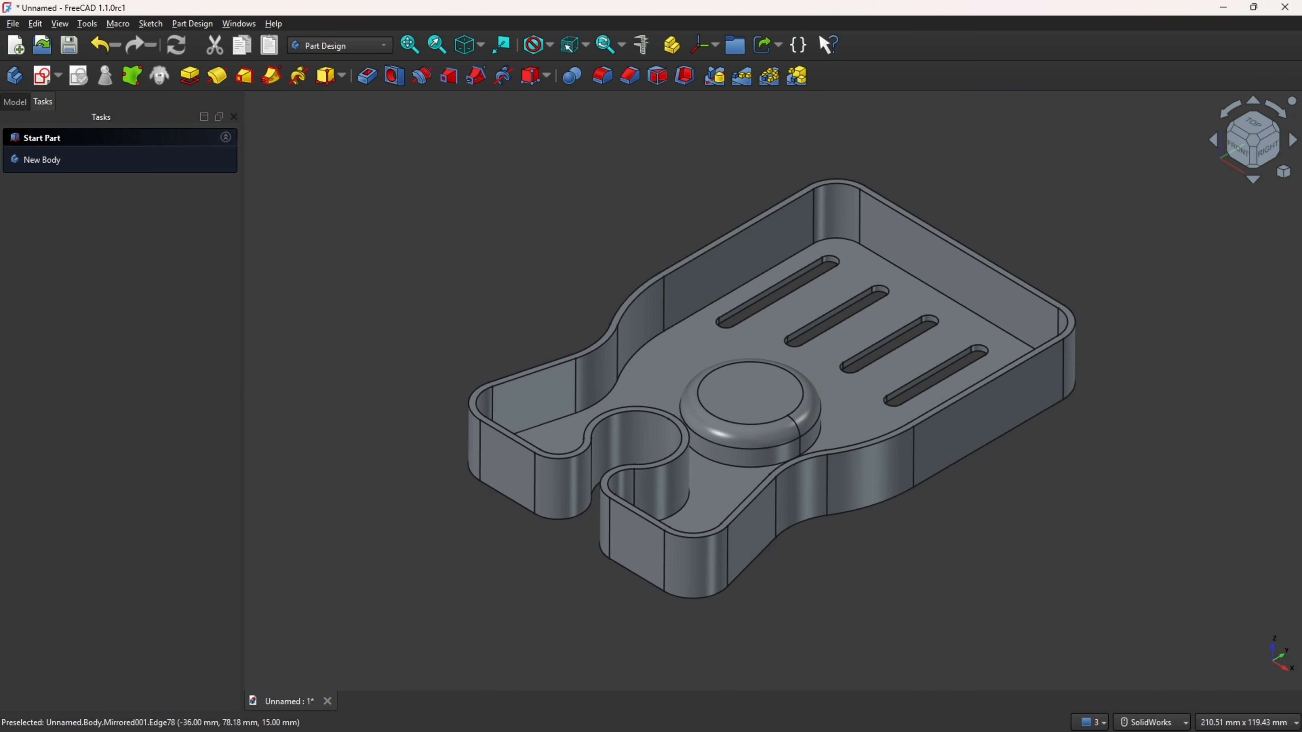
- Switch to the PDF reference drawing and circle the standard answer for the model's volume, returning to FreeCAD
key(alt+Tab)
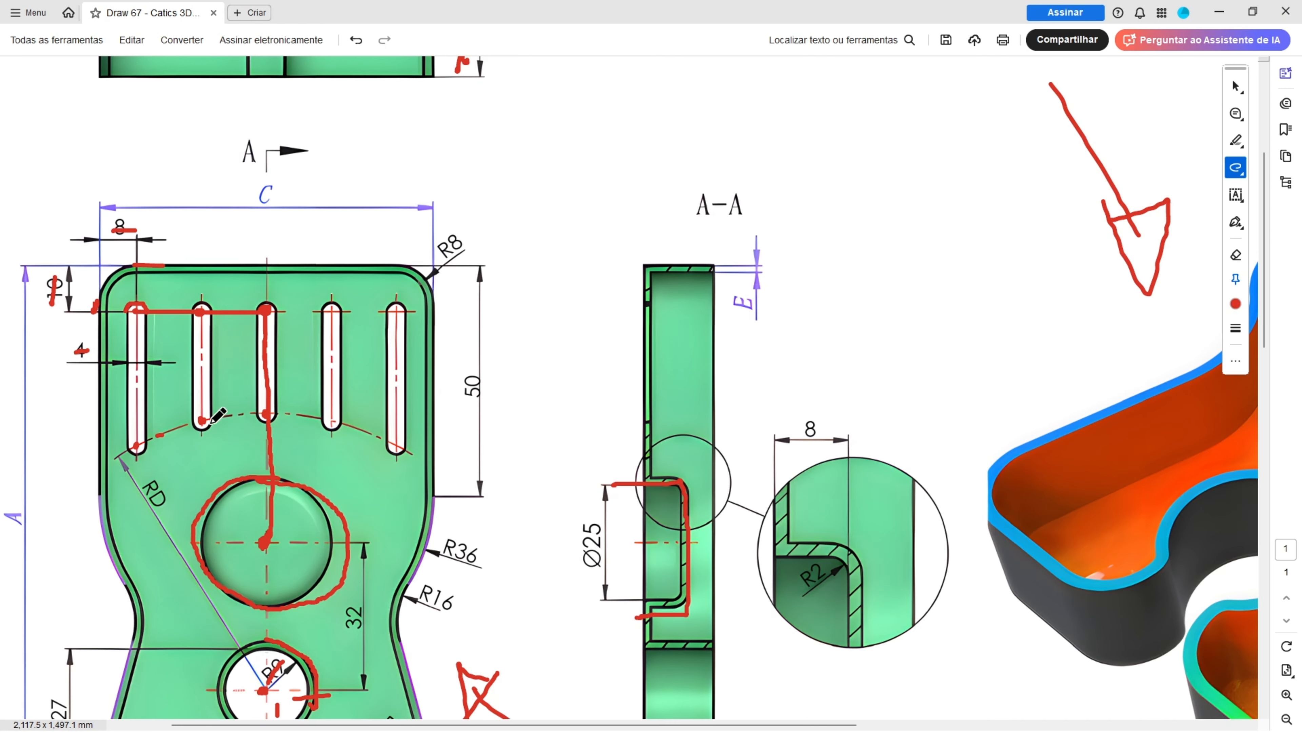
scroll(352, 411, down, 7)
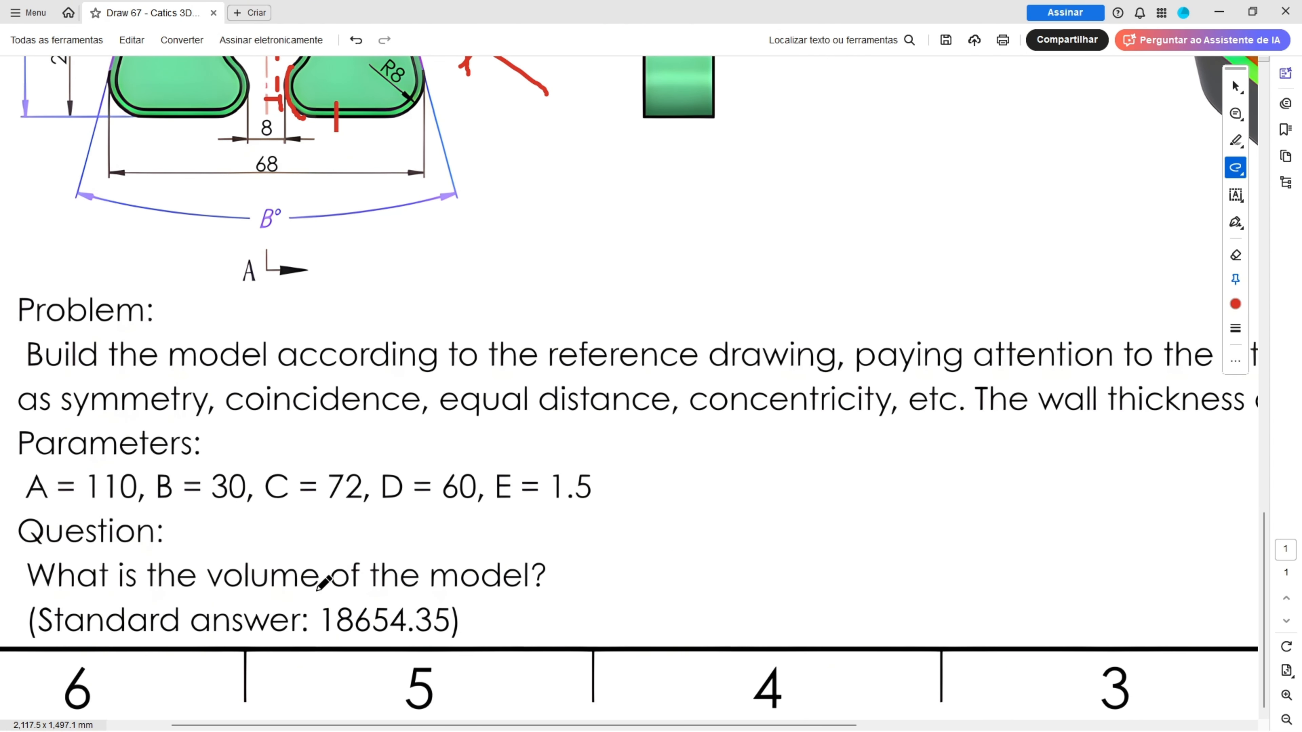
mouse_move(316, 589)
mouse_down()
mouse_move(362, 647)
mouse_move(502, 601)
mouse_move(362, 584)
mouse_up()
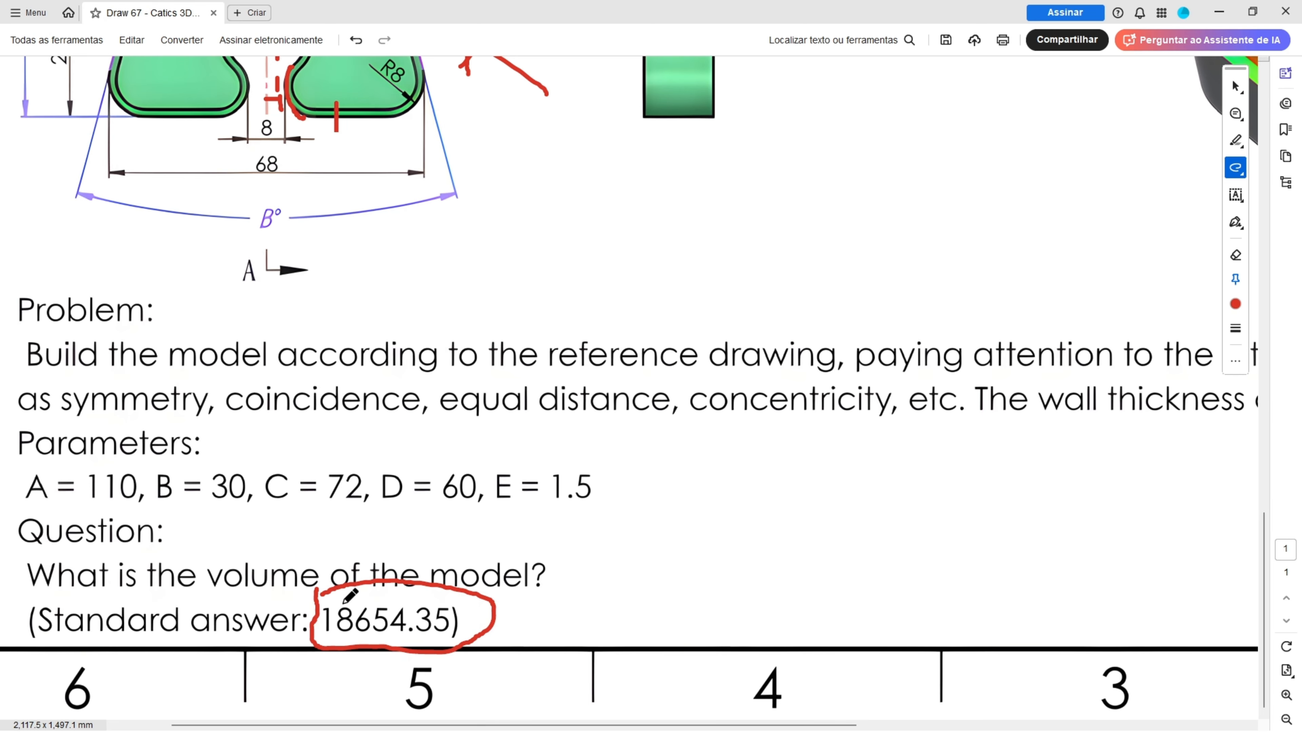
key(alt+Tab)
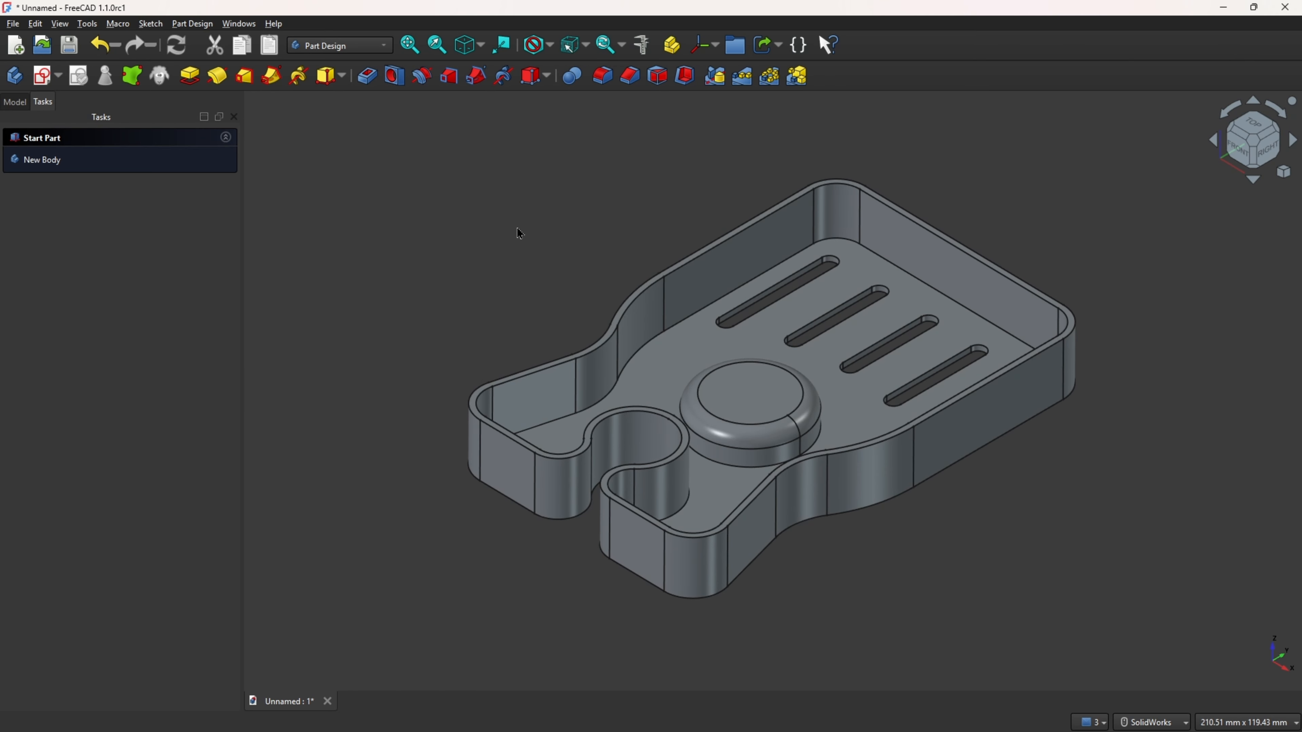
- Show the Python console and query the body's volume with App.ActiveDocument.Body.Shape.Volume
click(60, 24)
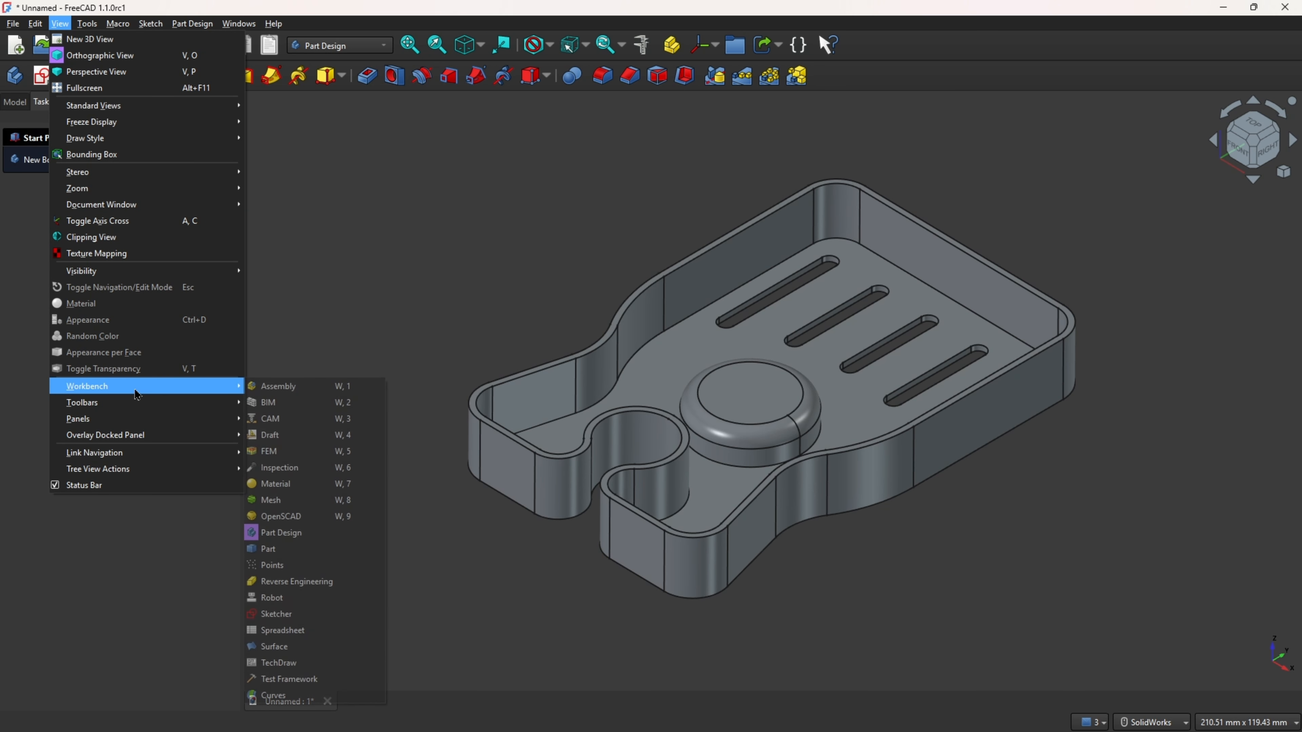
mouse_move(139, 405)
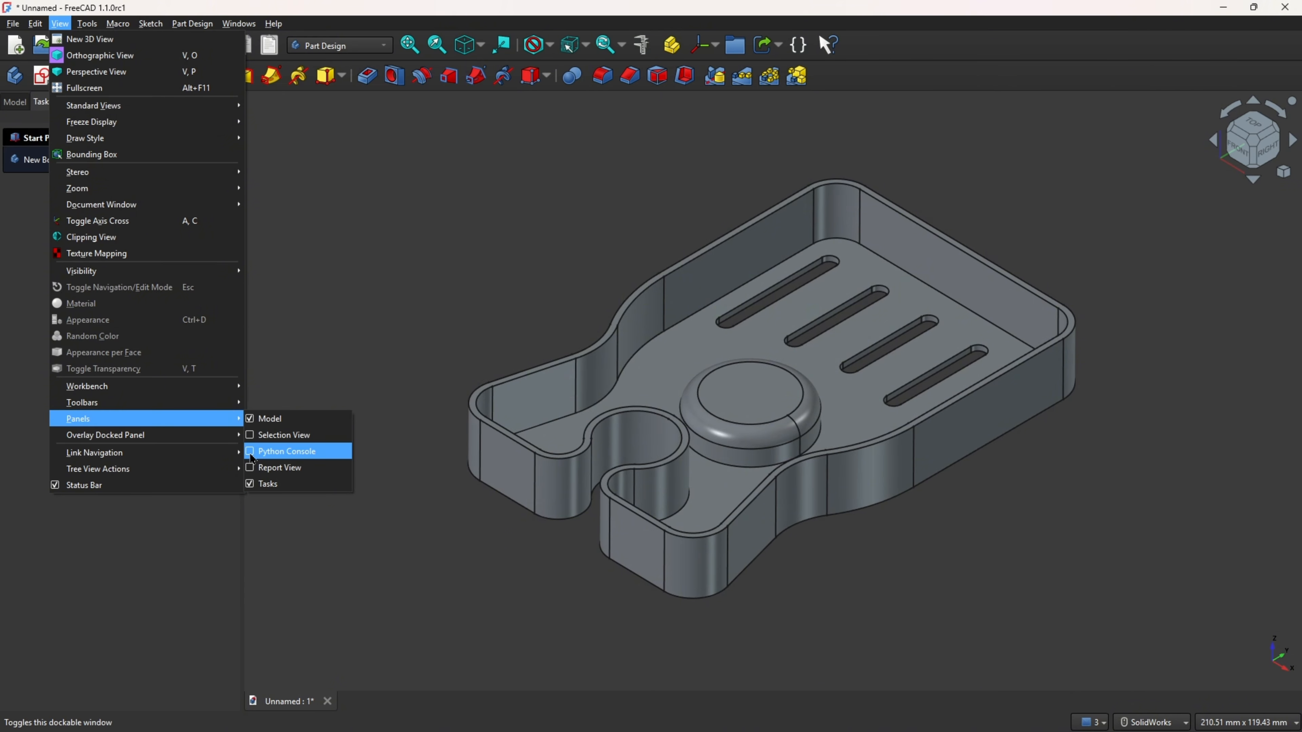
click(287, 451)
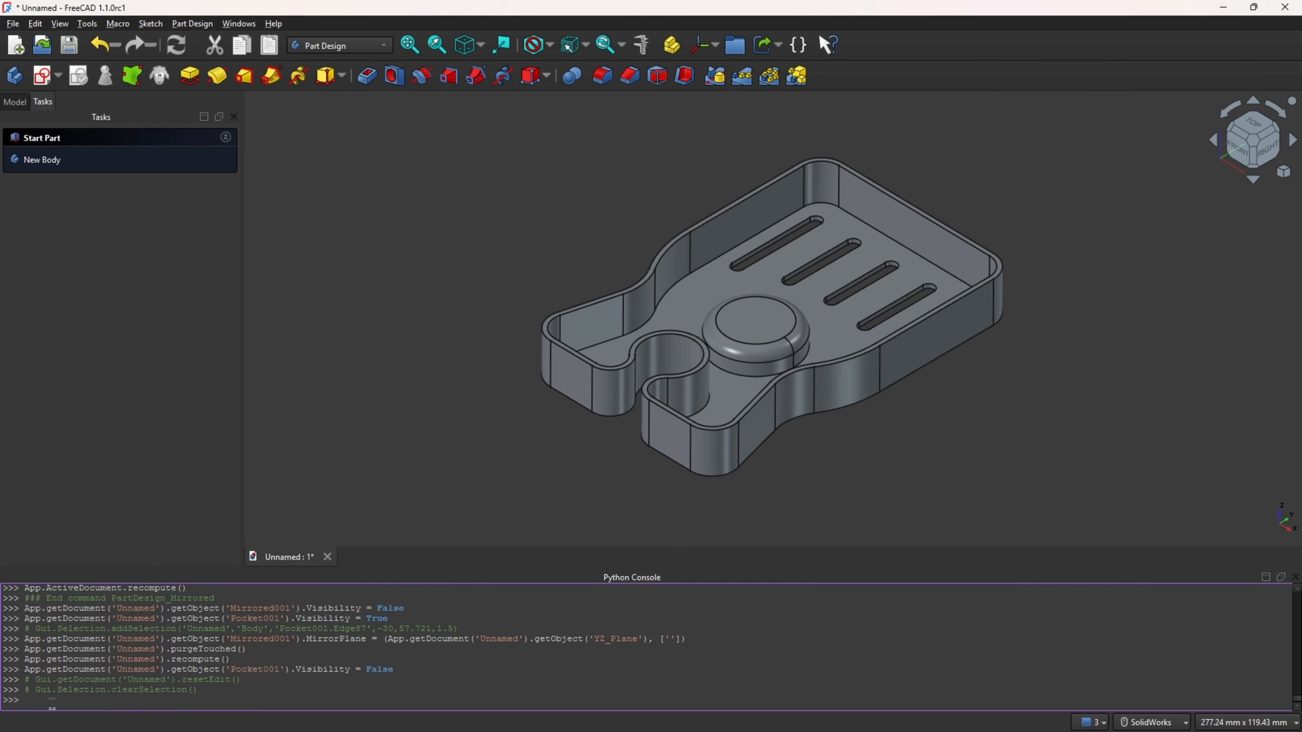
text(App.ActiveDocument.Body.Shape.Volume)
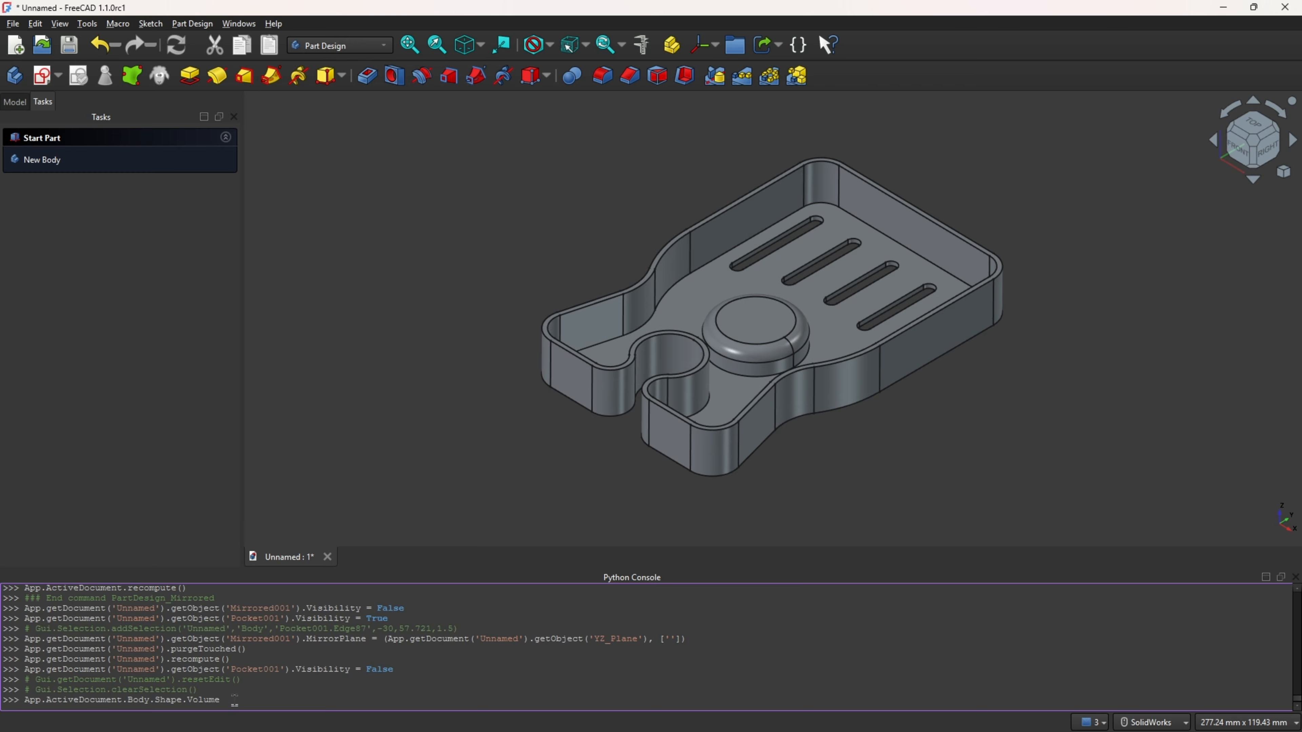
key(Return)
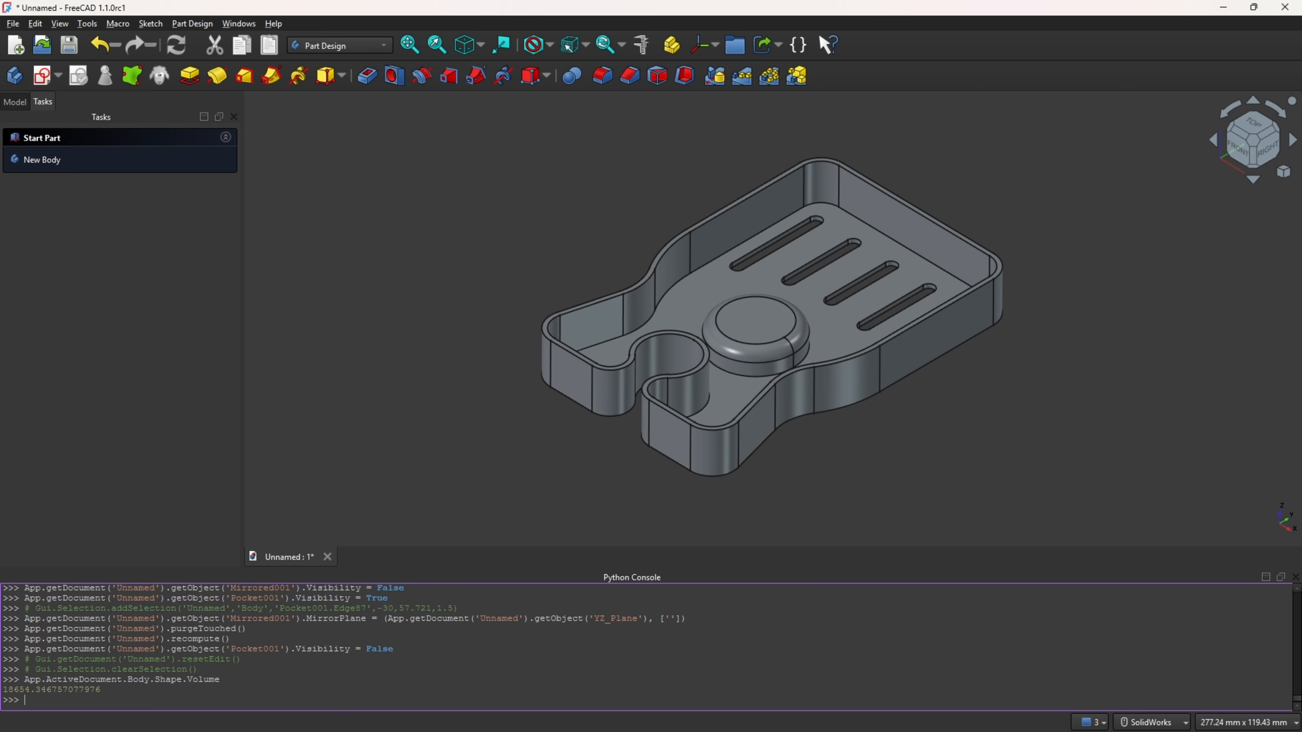
- Switch to the reference drawing image to compare the volume with its standard answer, then inspect the tray in FreeCAD and restore the isometric view
mouse_move(0, 23)
mouse_down()
mouse_move(1, 51)
mouse_move(558, 59)
mouse_move(819, 88)
mouse_up()
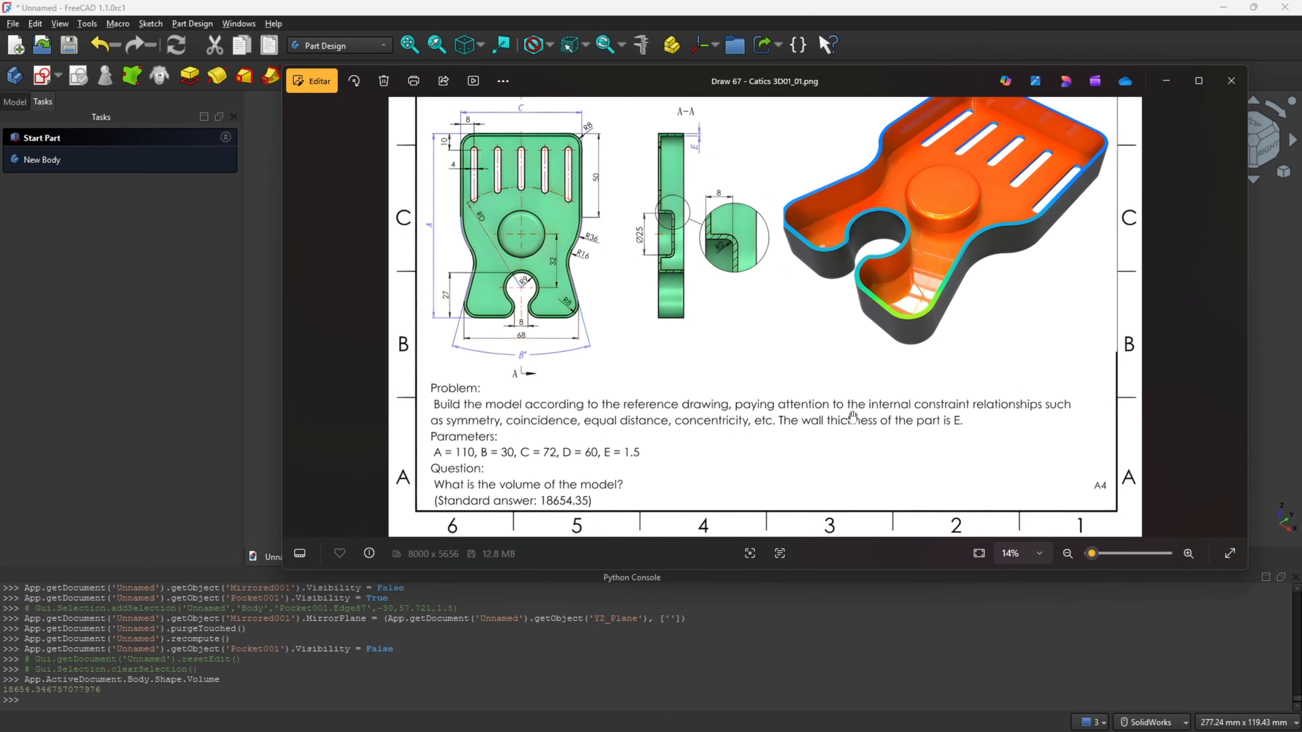
drag(840, 88, 0, 113)
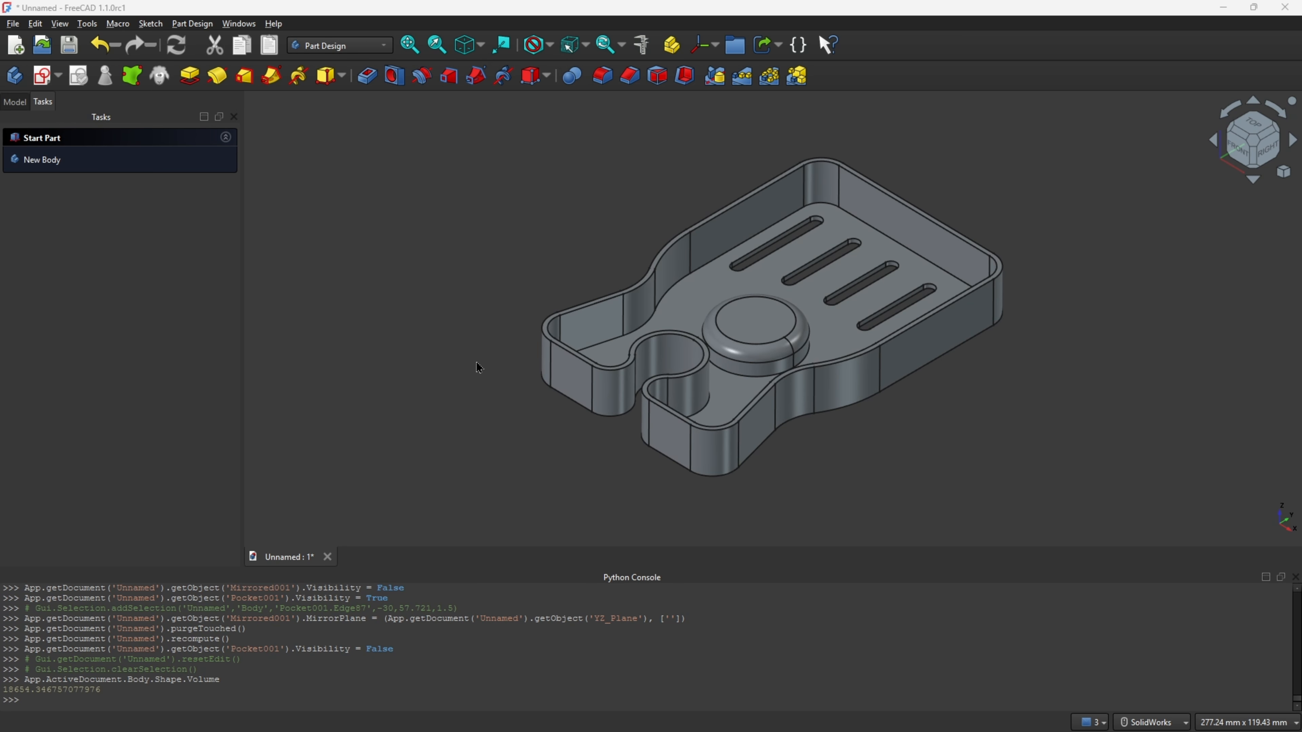
middle_drag(536, 241, 746, 271)
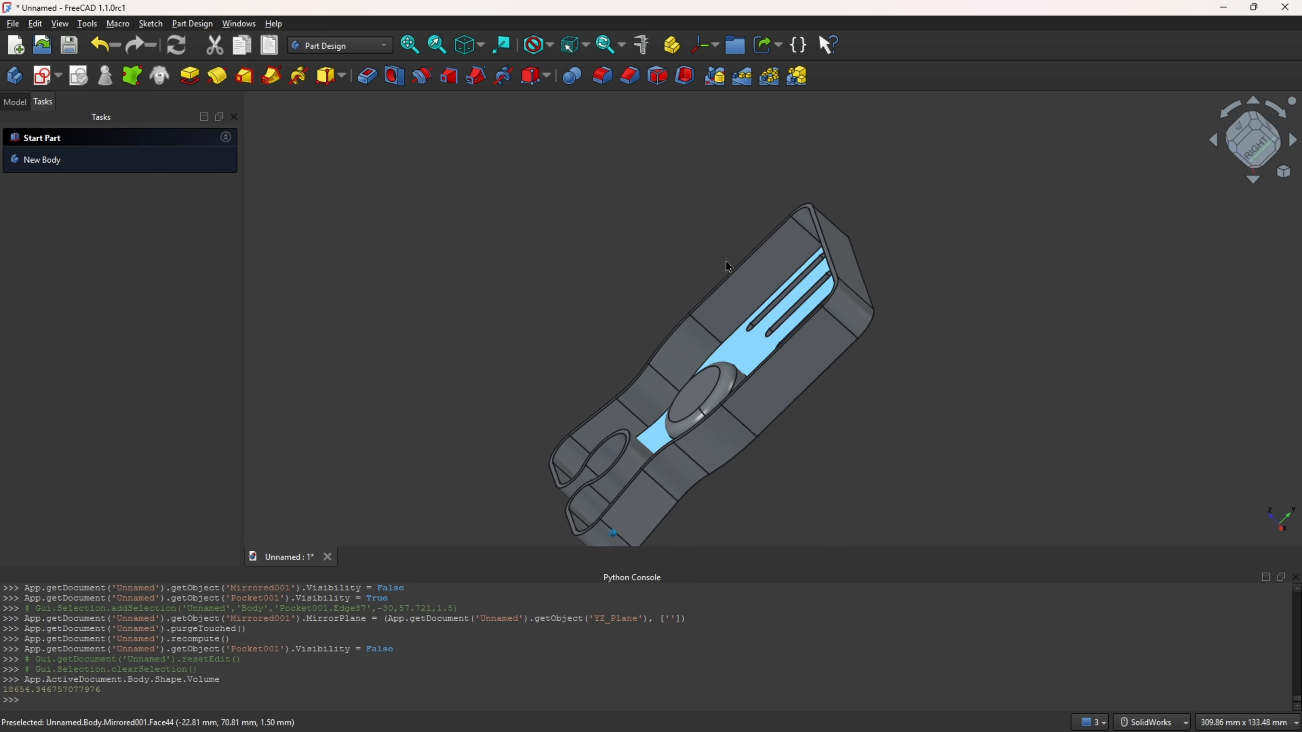
key(0)
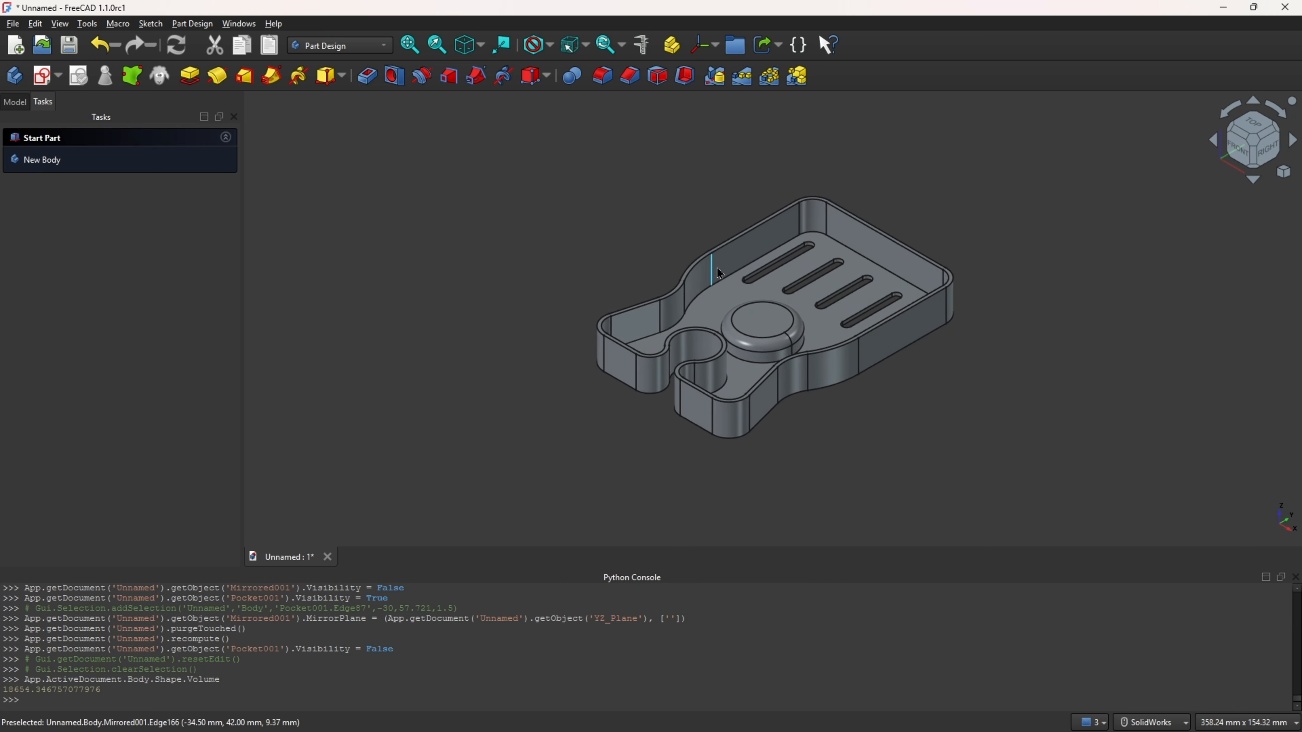